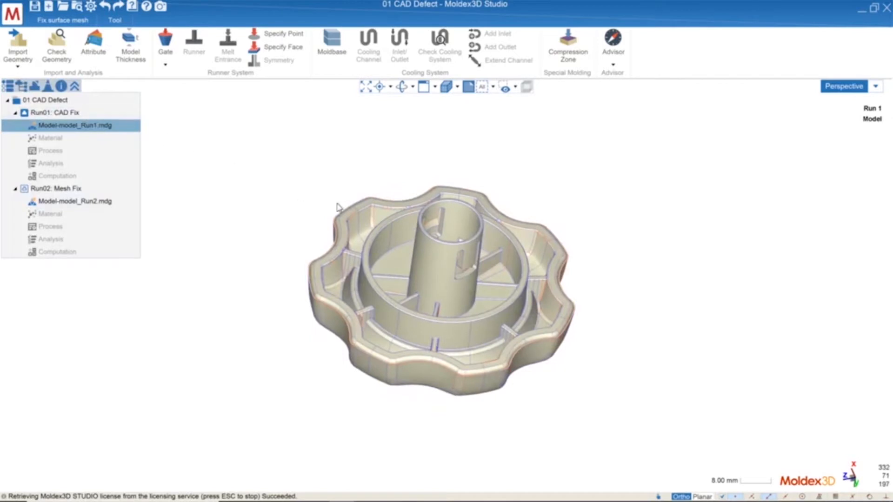
# Check the Run 1 model's geometry and auto-sew the whole knob with a tolerance of 0.01.
pyautogui.click(55, 55)
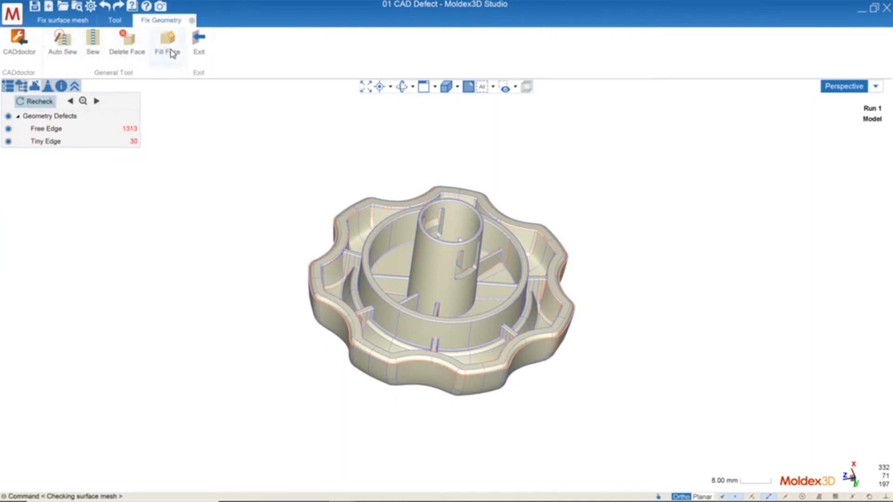
pyautogui.click(65, 56)
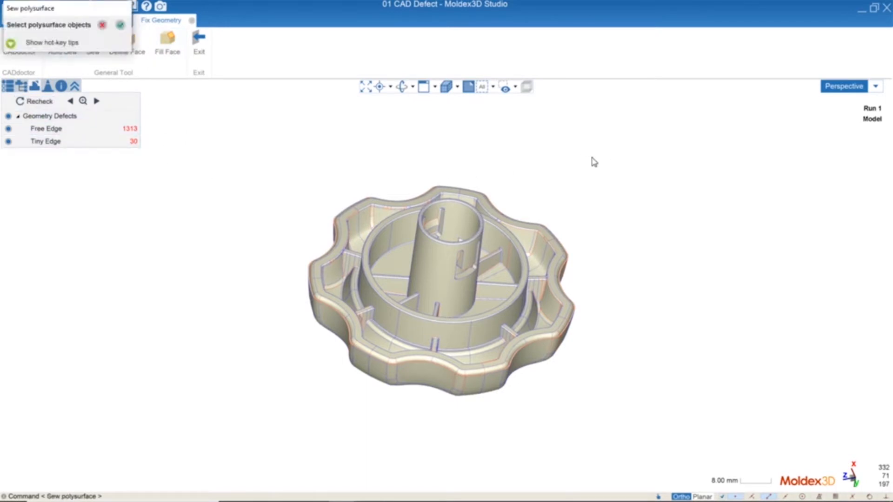
pyautogui.moveTo(612, 150); pyautogui.dragTo(200, 446)
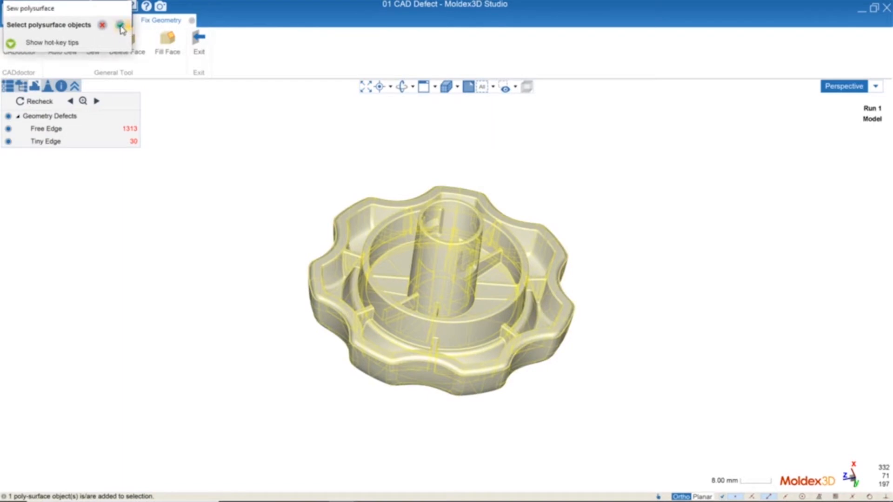
pyautogui.click(122, 26)
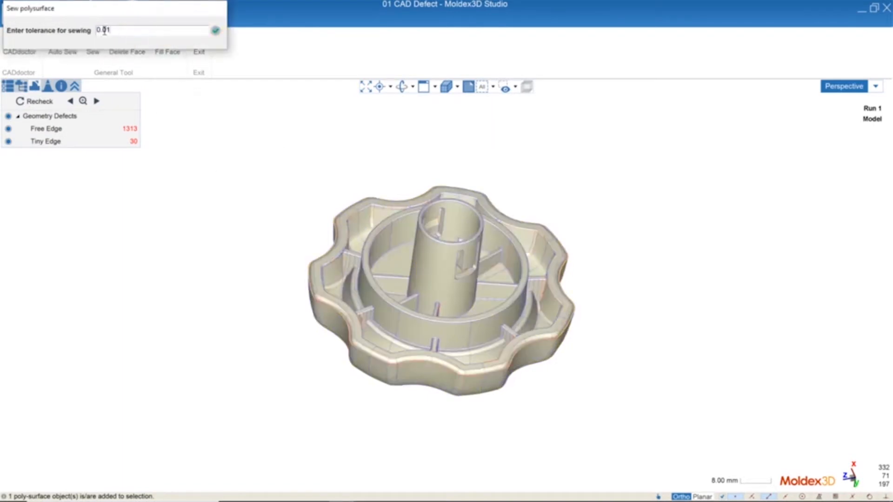
pyautogui.click(216, 32)
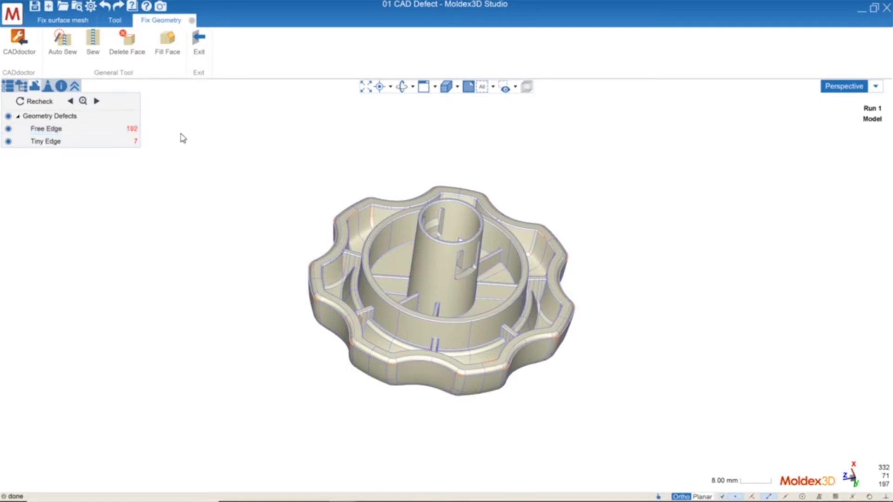
# Sew the pair of free edges along the outer side of the narrow rim face at the scalloped corner, with tolerance 0.05.
pyautogui.click(93, 56)
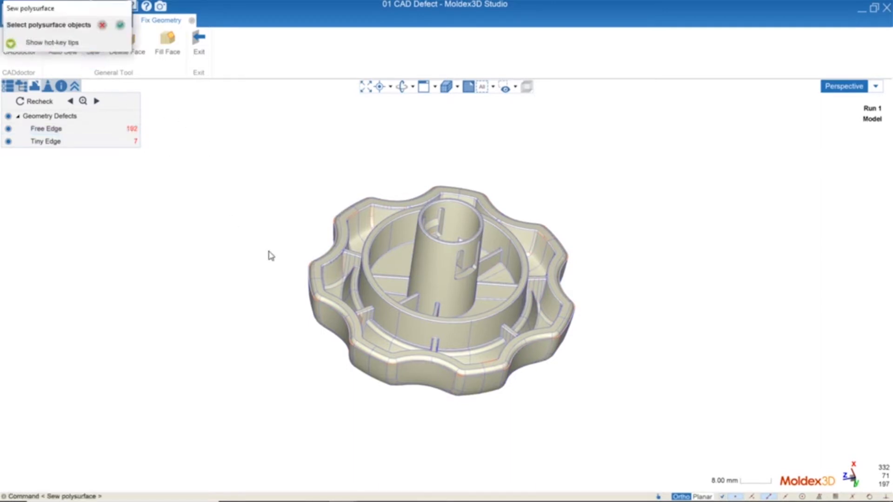
pyautogui.scroll(4, 325, 300)
pyautogui.scroll(6, 320, 303)
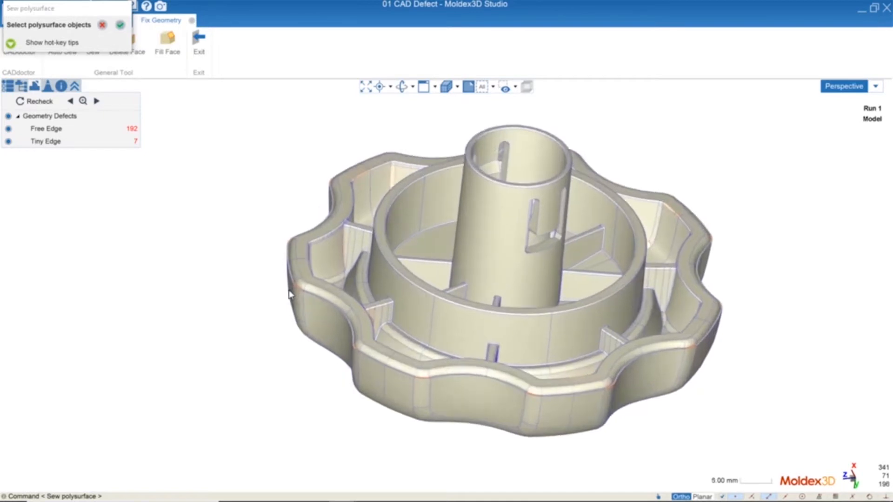
pyautogui.scroll(3, 293, 293)
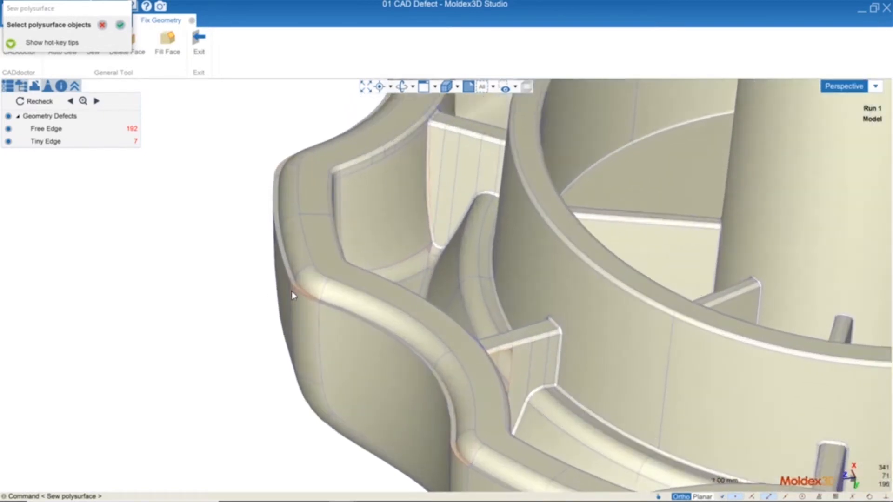
pyautogui.click(323, 248)
pyautogui.scroll(2, 314, 256)
pyautogui.scroll(4, 305, 272)
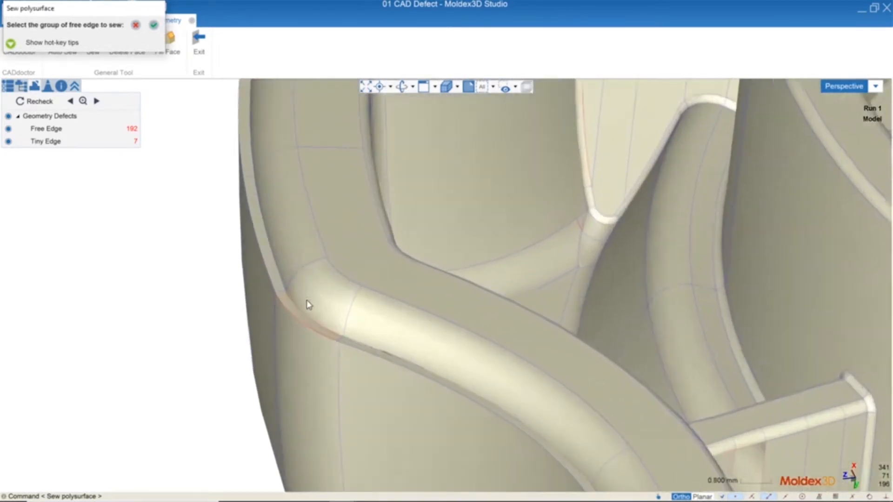
pyautogui.scroll(2, 286, 325)
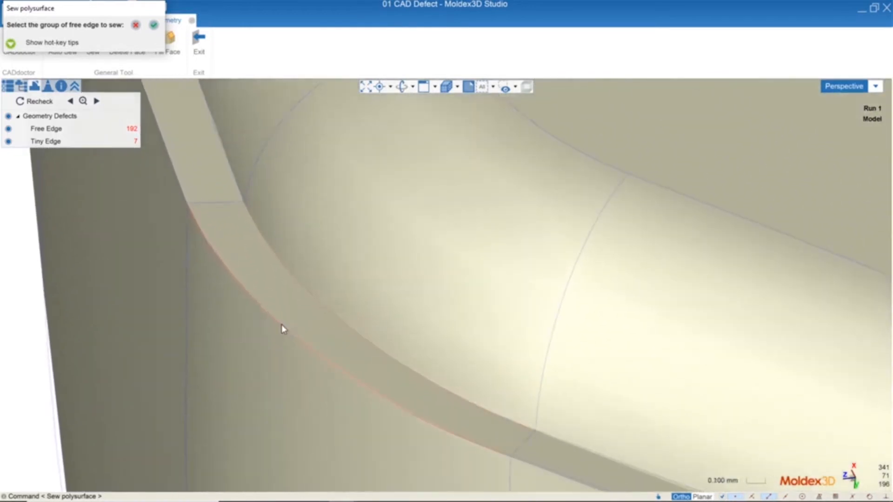
pyautogui.scroll(3, 292, 329)
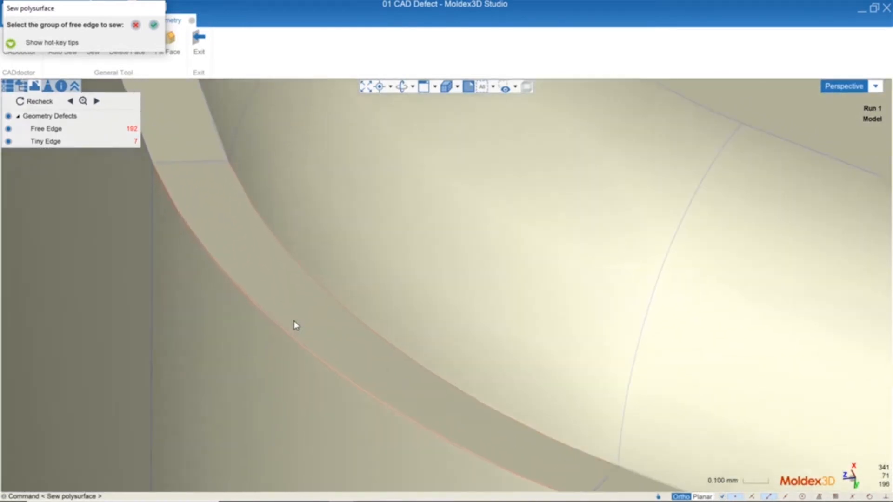
pyautogui.click(257, 341)
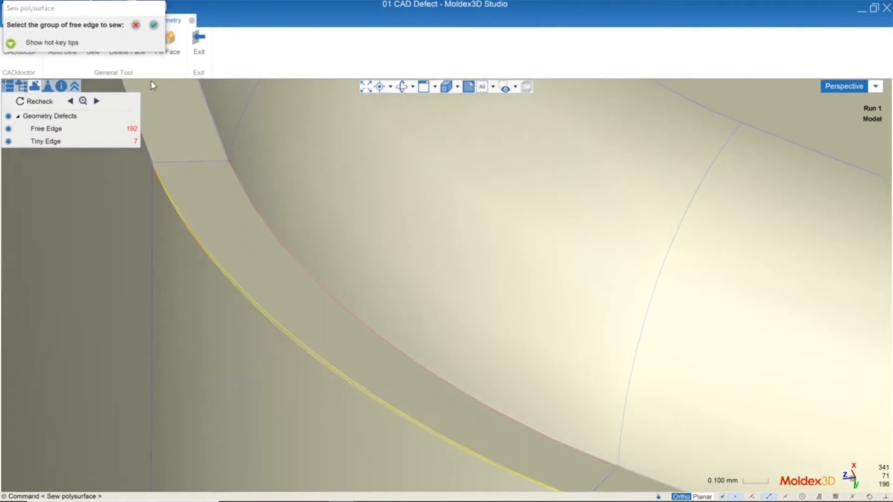
pyautogui.click(154, 26)
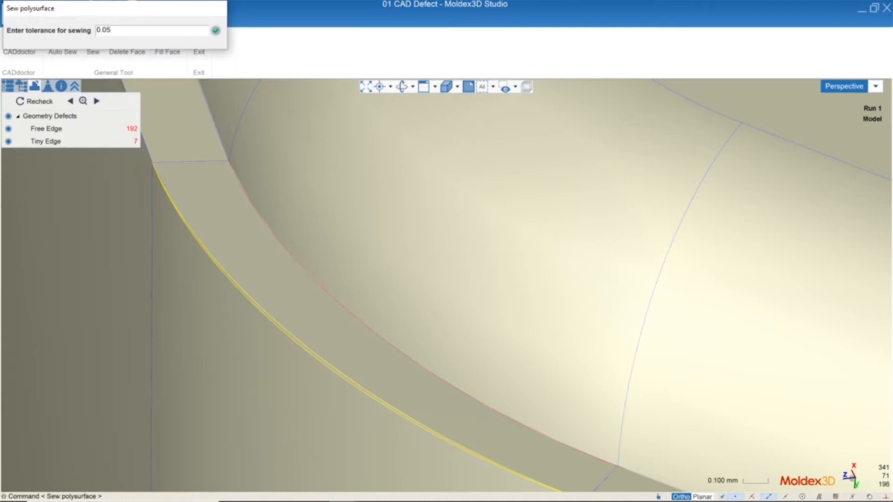
pyautogui.click(215, 30)
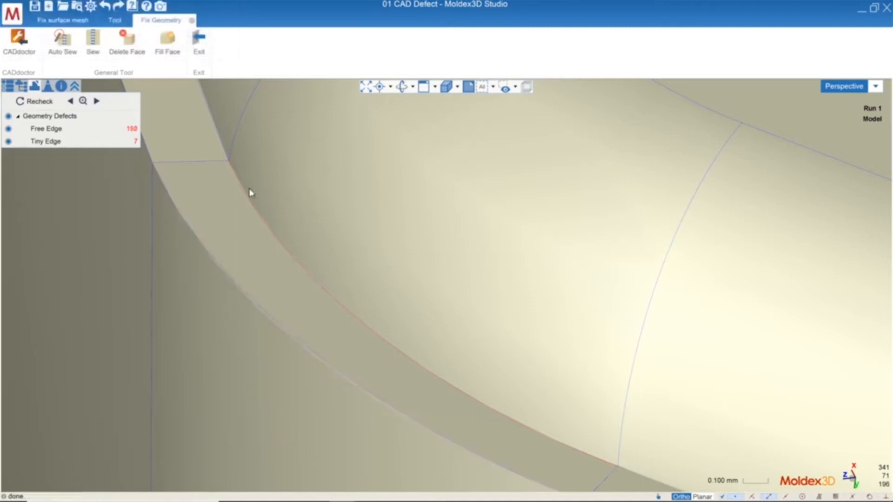
# Delete the long curved fillet face beside the sewn corner on the scalloped outer rim.
pyautogui.moveTo(332, 344); pyautogui.dragTo(265, 319, button='middle')
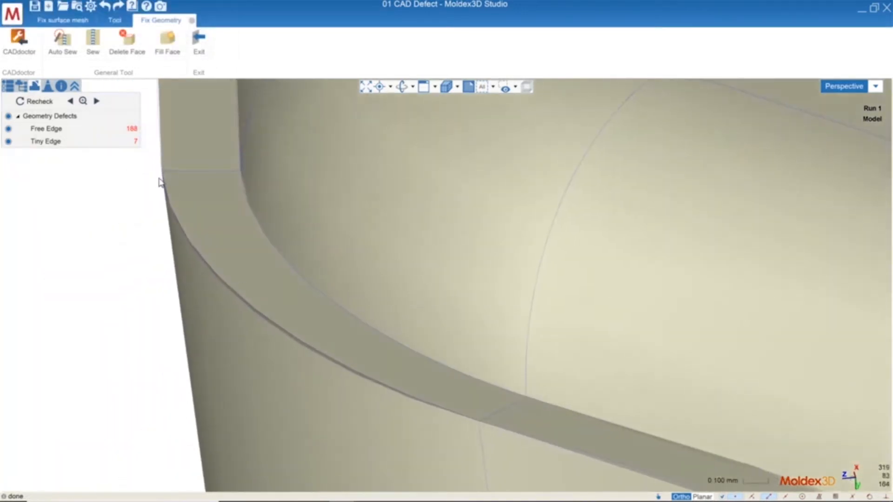
pyautogui.moveTo(312, 281); pyautogui.dragTo(228, 223, button='middle')
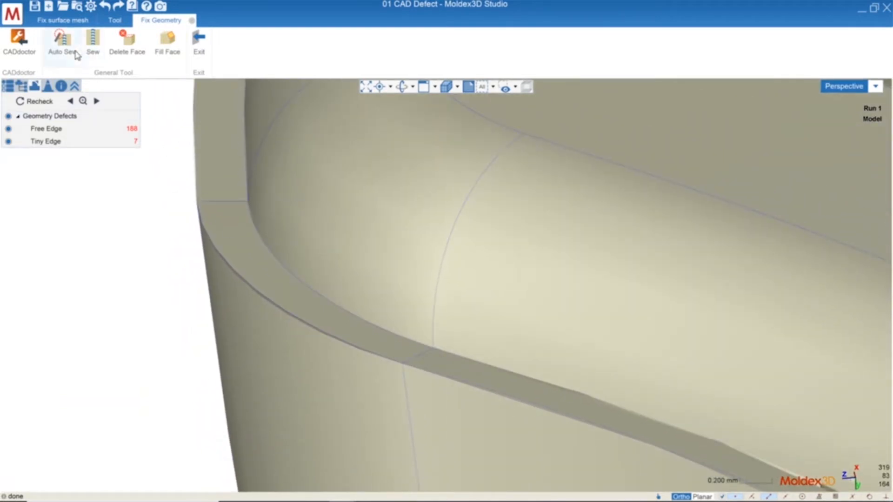
pyautogui.moveTo(289, 291); pyautogui.dragTo(333, 281, button='middle')
pyautogui.scroll(-6, 268, 267)
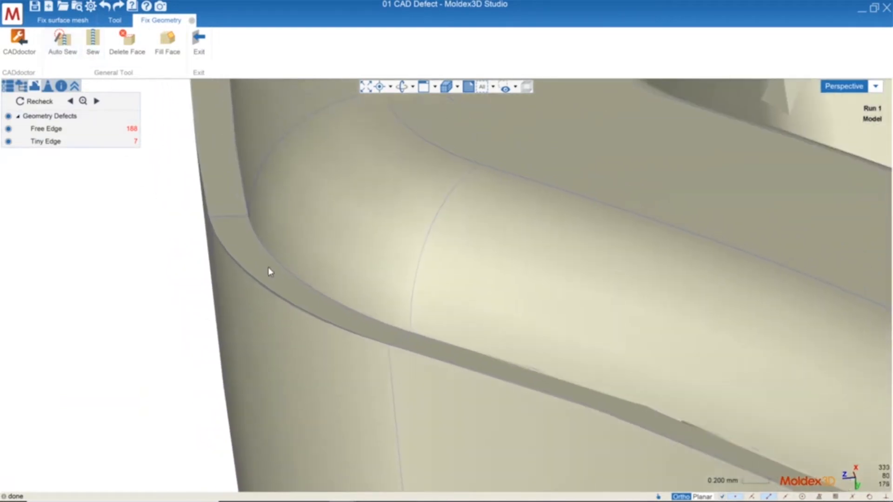
pyautogui.scroll(-3, 265, 262)
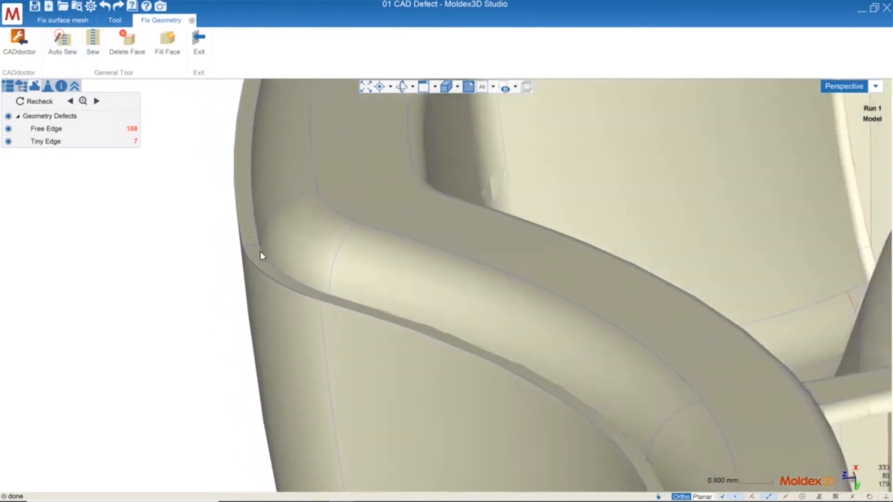
pyautogui.click(129, 46)
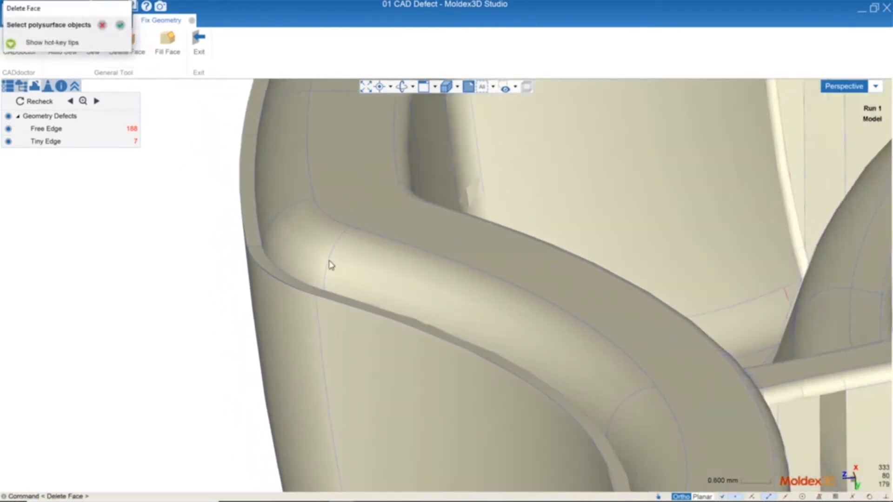
pyautogui.click(376, 242)
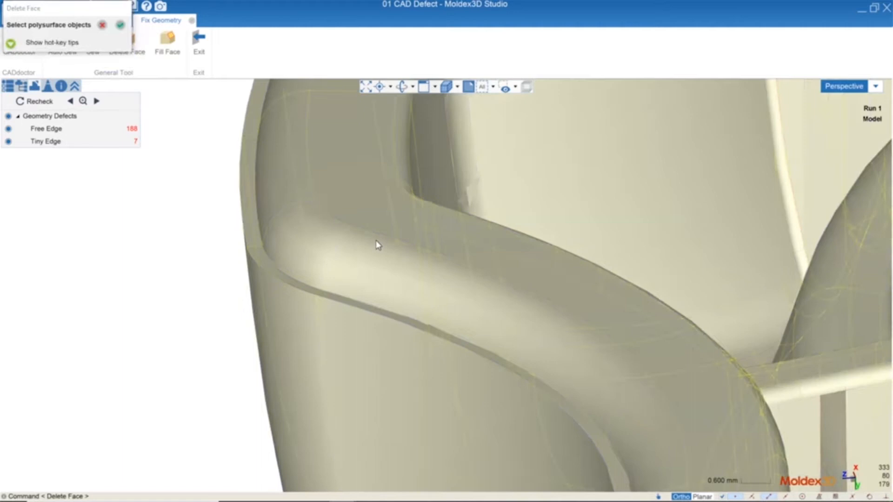
pyautogui.rightClick(408, 277)
pyautogui.click(409, 280)
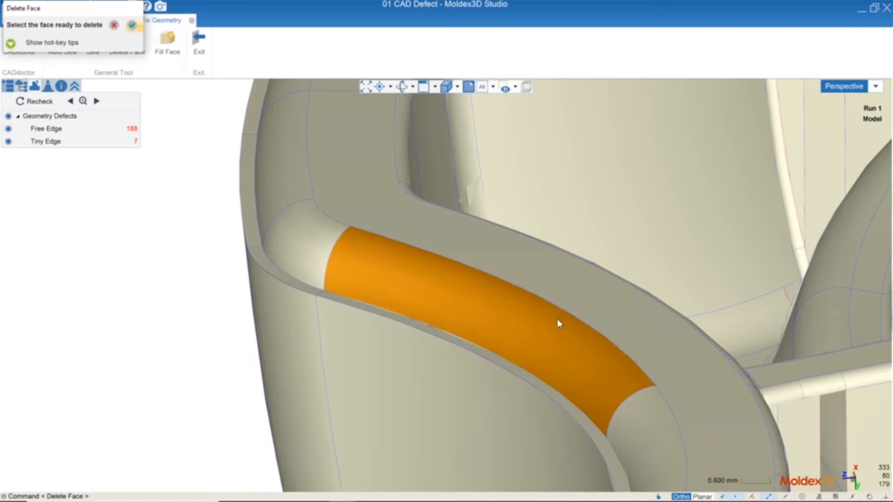
# Fill the opening left in the rim fillet with a new face from its boundary edges, and leave the Fix Geometry tools.
pyautogui.scroll(-4, 266, 219)
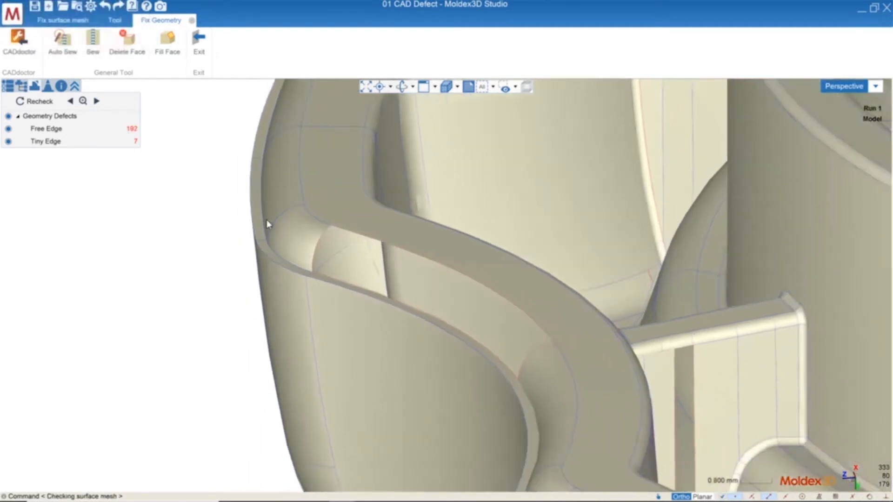
pyautogui.moveTo(421, 263); pyautogui.dragTo(444, 264, button='middle')
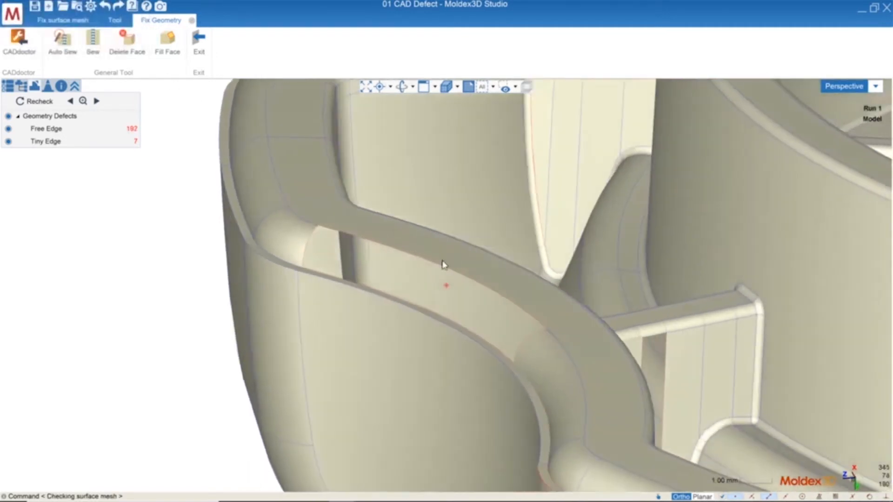
pyautogui.click(173, 57)
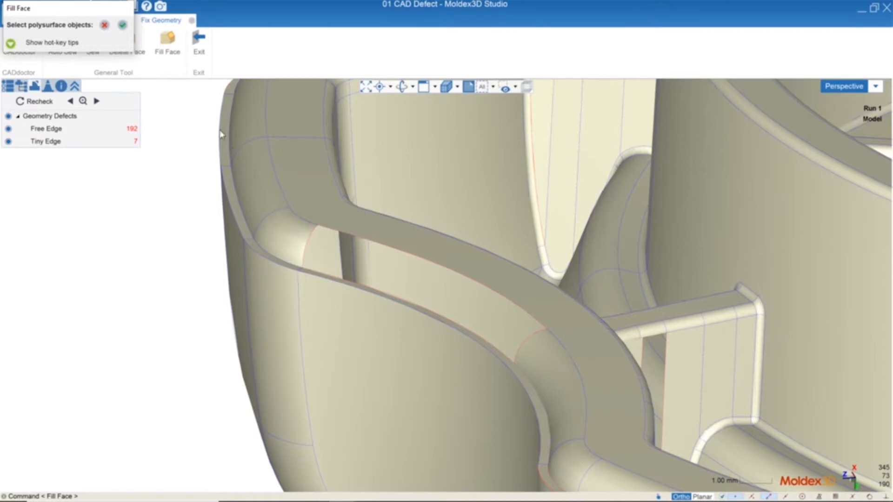
pyautogui.click(122, 25)
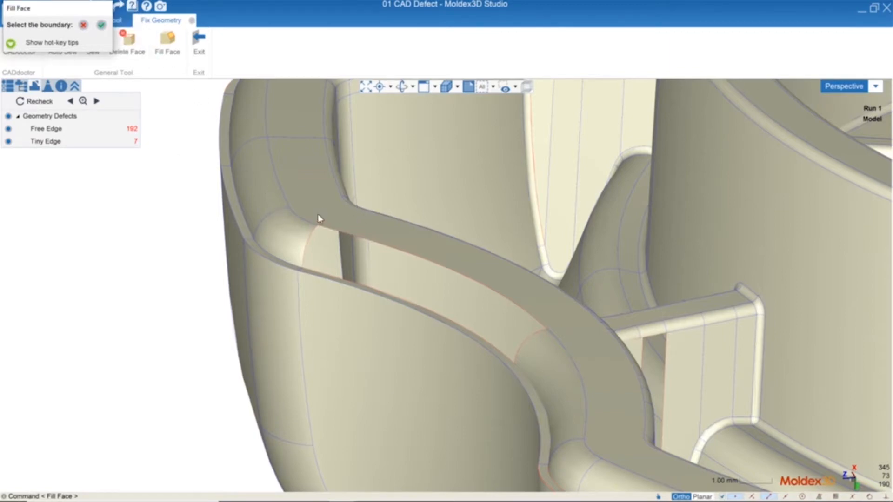
pyautogui.click(327, 230)
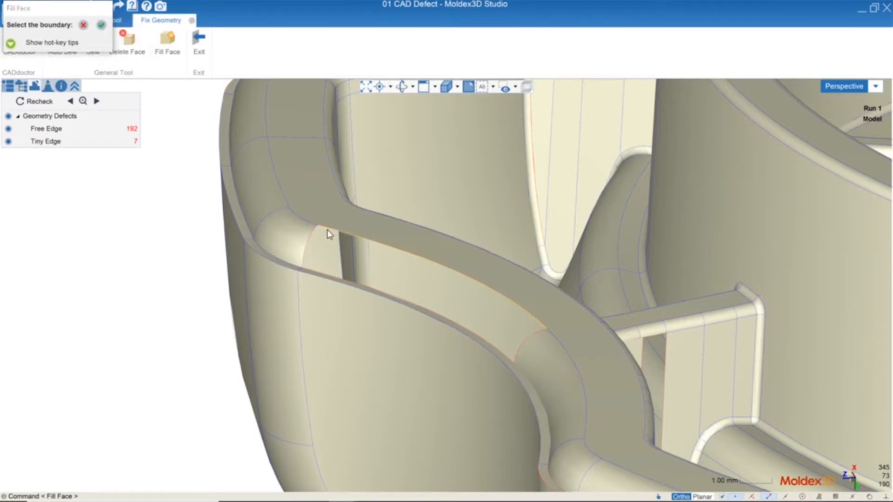
pyautogui.click(320, 278)
pyautogui.press('Return')
pyautogui.moveTo(525, 329); pyautogui.dragTo(502, 310, button='right')
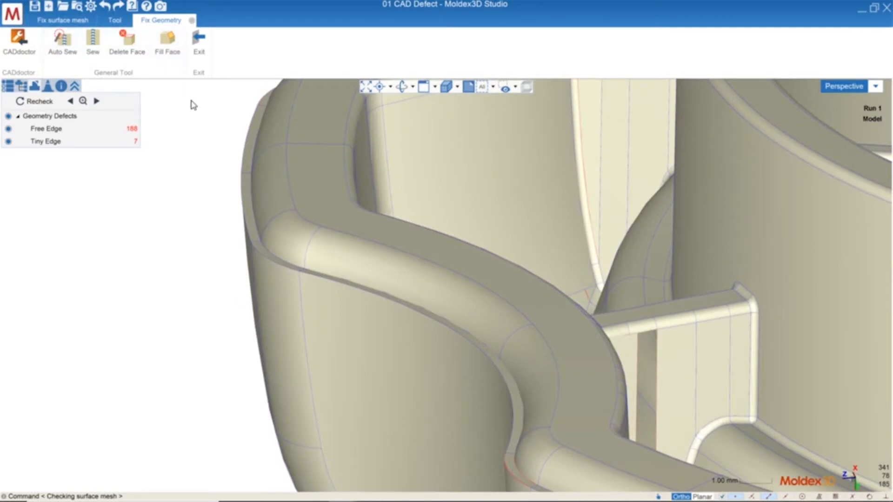
pyautogui.click(199, 51)
# Switch to the PowerPoint slide show and advance to the New CAD Tools for Curves slide.
pyautogui.moveTo(372, 500)
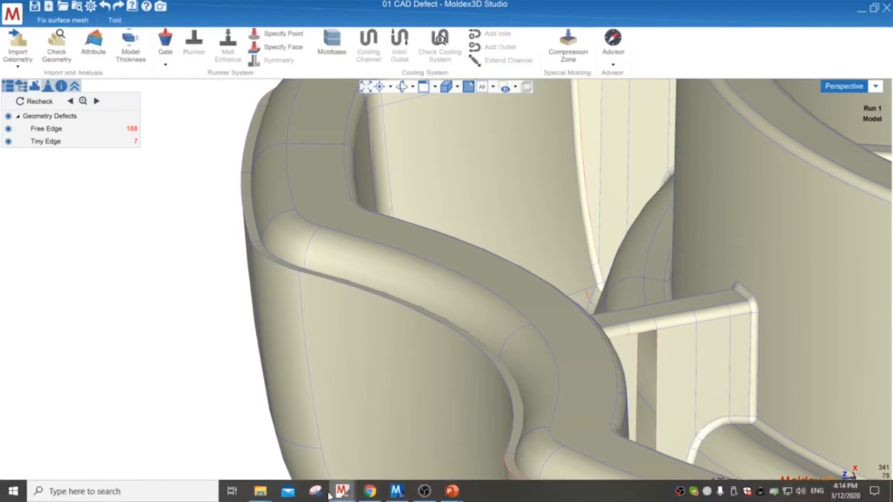
pyautogui.moveTo(450, 490)
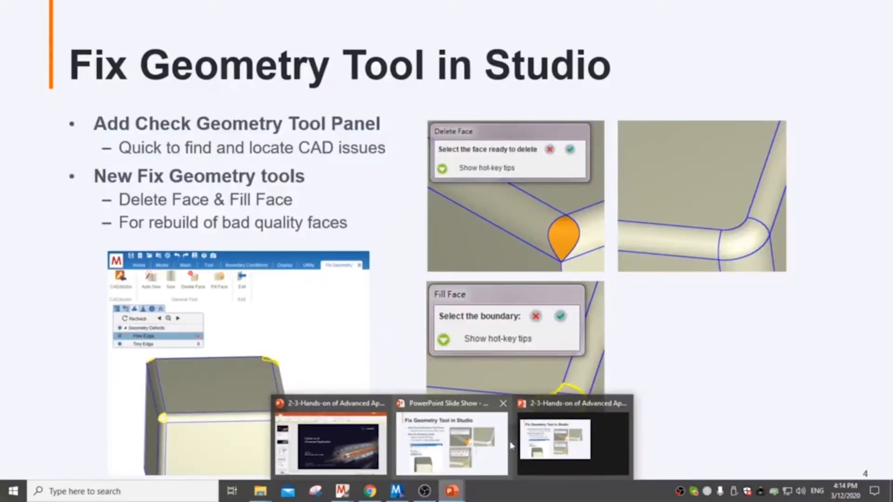
pyautogui.click(451, 441)
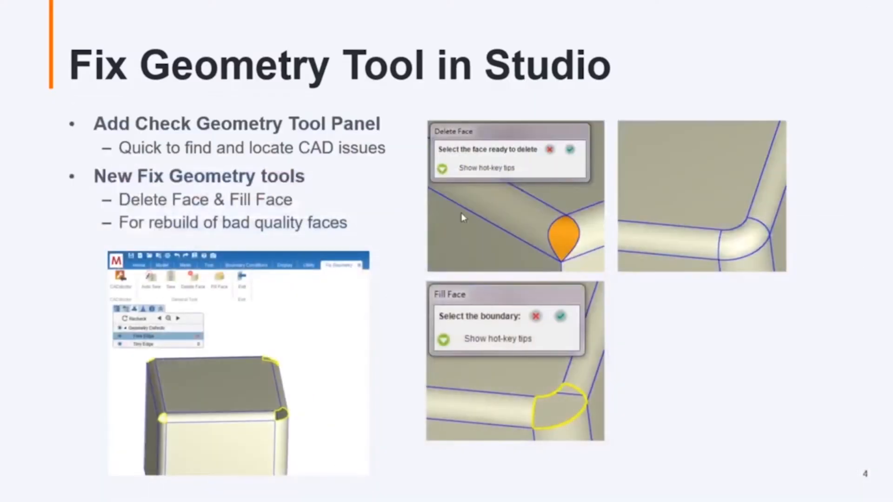
pyautogui.click(338, 274)
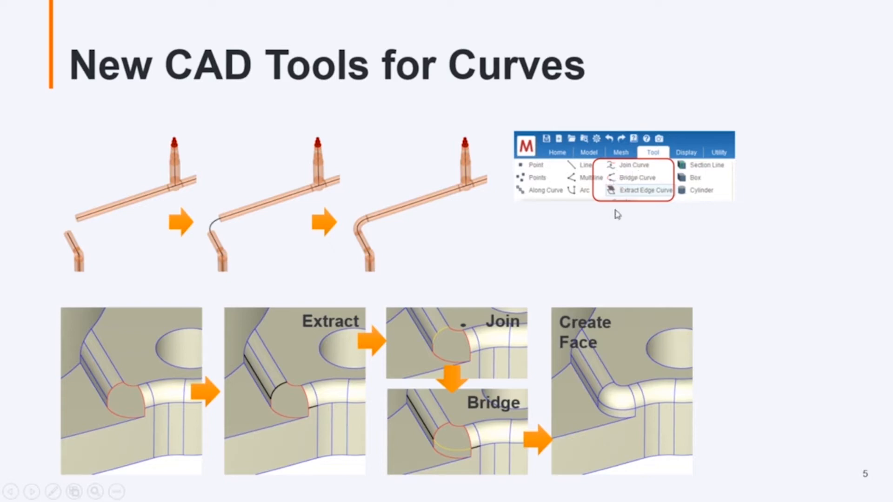
# Switch back to the 01 CAD Defect project in Moldex3D Studio.
pyautogui.hotkey('alt', 'Tab')
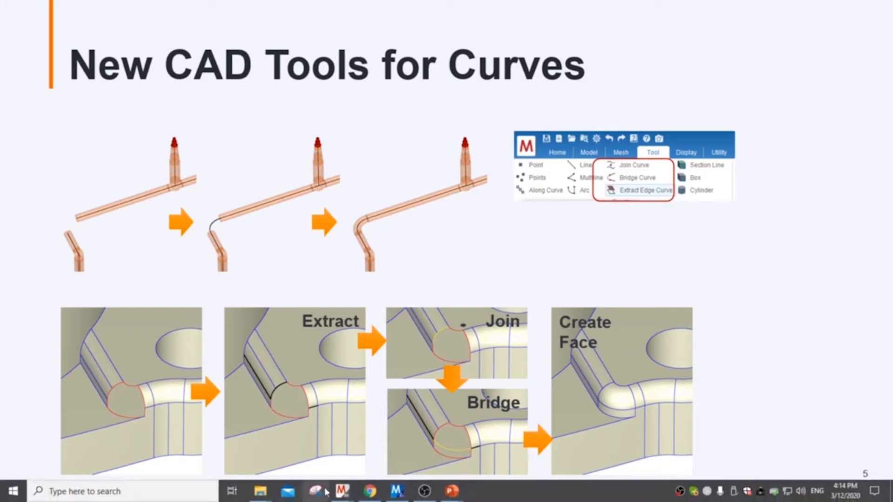
pyautogui.moveTo(342, 490)
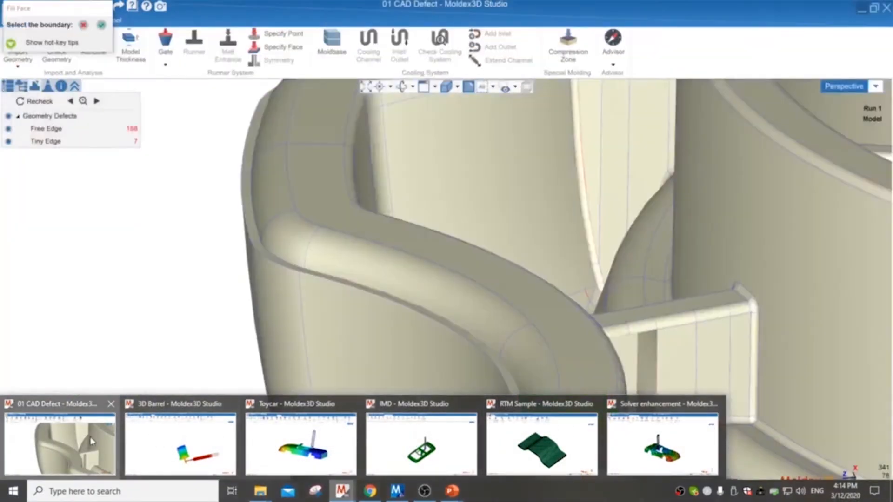
pyautogui.click(60, 444)
pyautogui.scroll(-5, 314, 239)
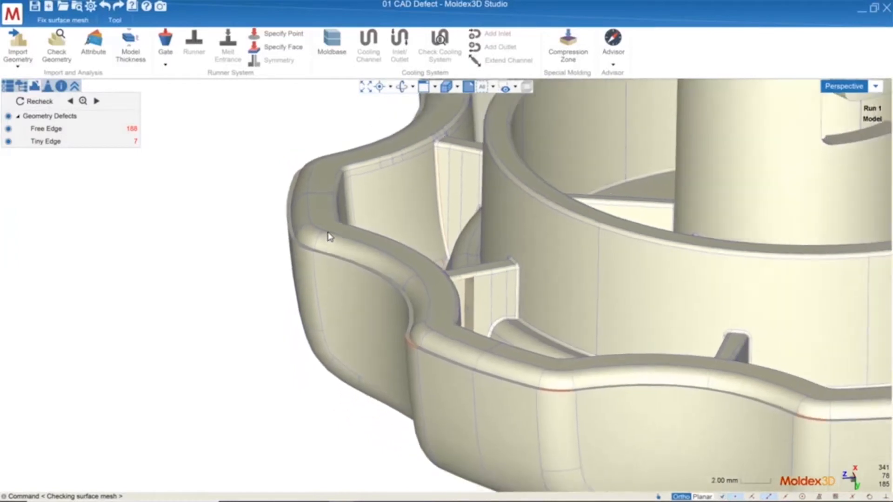
pyautogui.moveTo(328, 237); pyautogui.dragTo(417, 251, button='middle')
pyautogui.scroll(5, 417, 251)
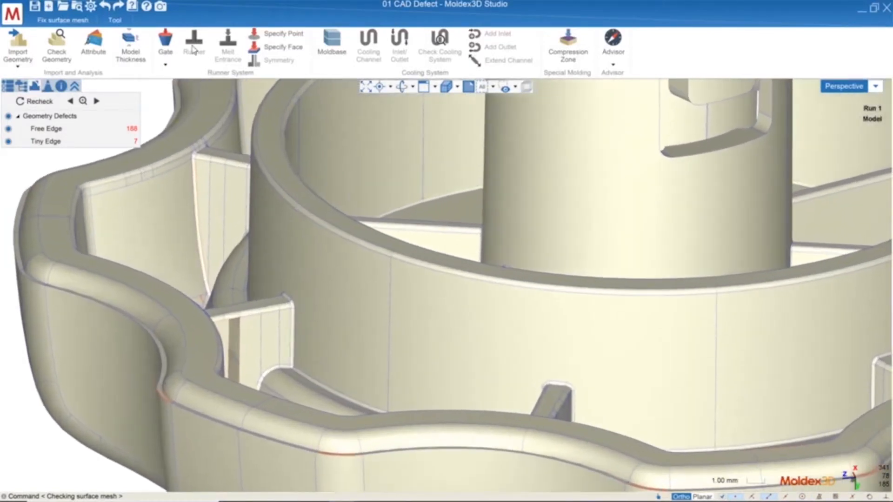
# Extract the curved outer upper edge of the knob's inner ring wall as a separate edge curve.
pyautogui.click(55, 57)
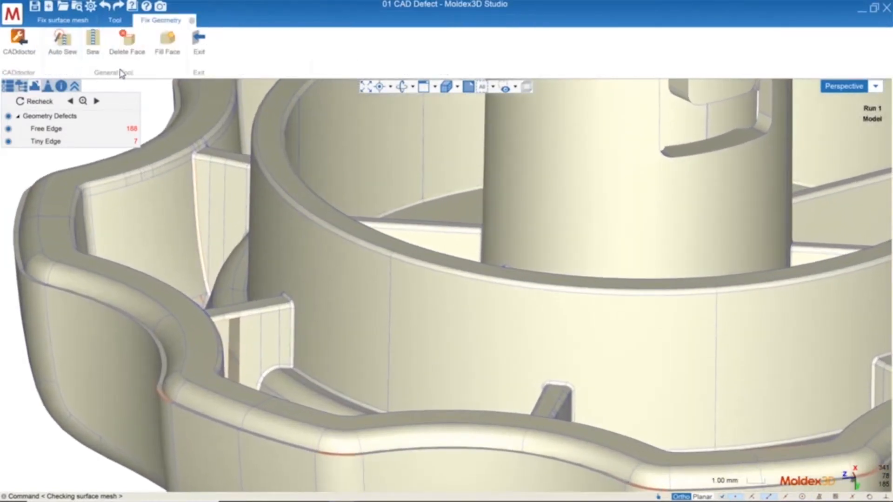
pyautogui.click(193, 21)
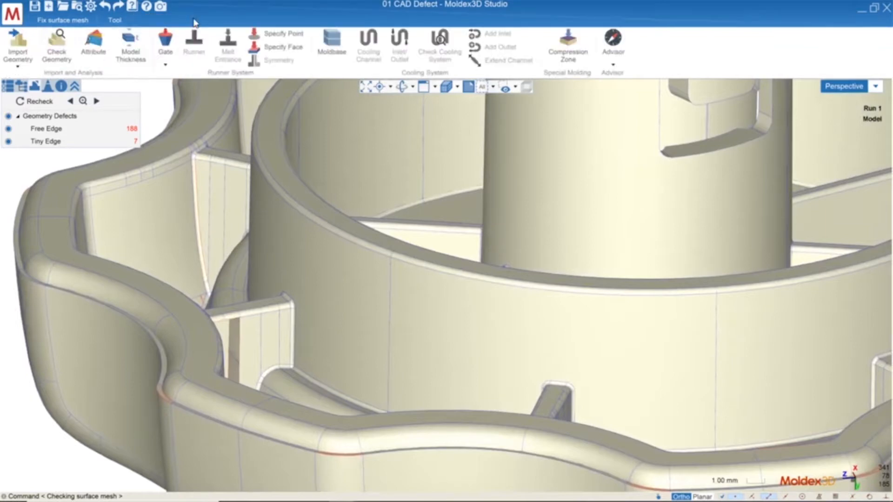
pyautogui.click(114, 19)
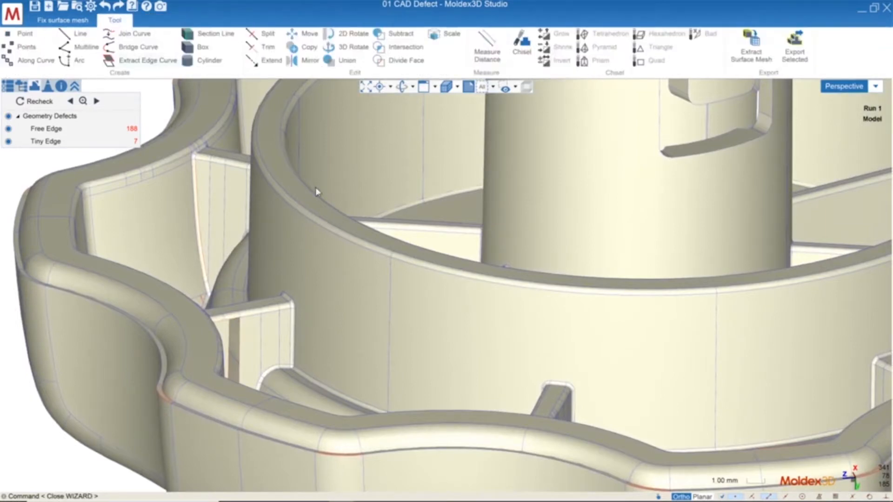
pyautogui.click(148, 64)
pyautogui.scroll(3, 377, 254)
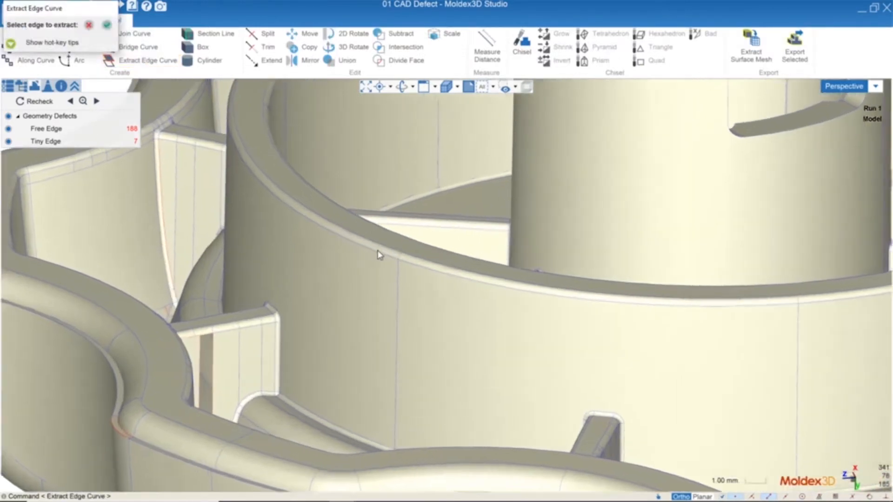
pyautogui.click(377, 255)
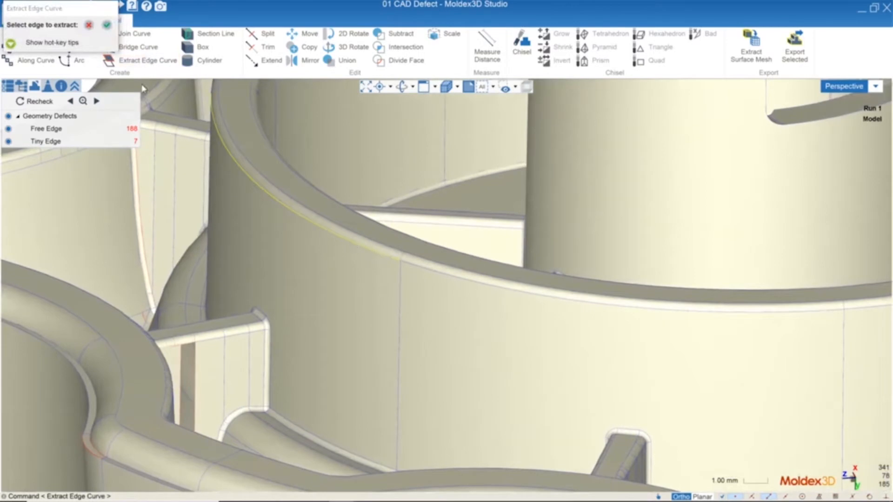
pyautogui.click(108, 27)
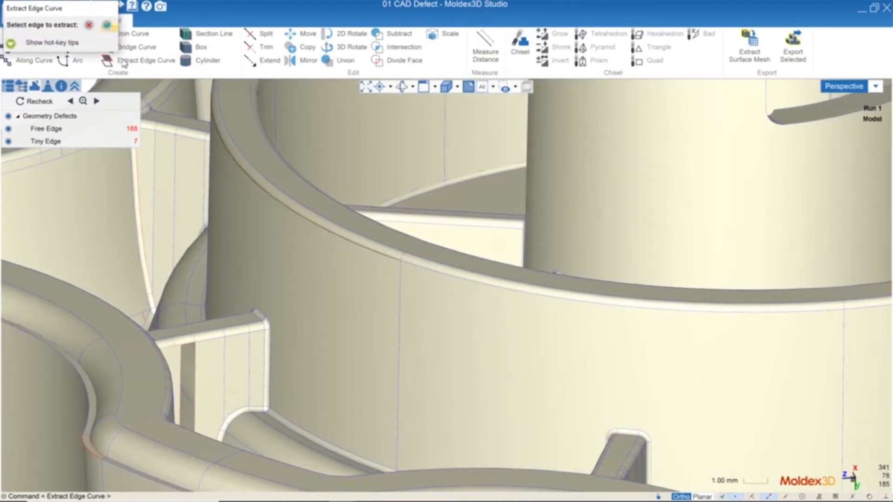
pyautogui.rightClick(268, 195)
pyautogui.click(297, 212)
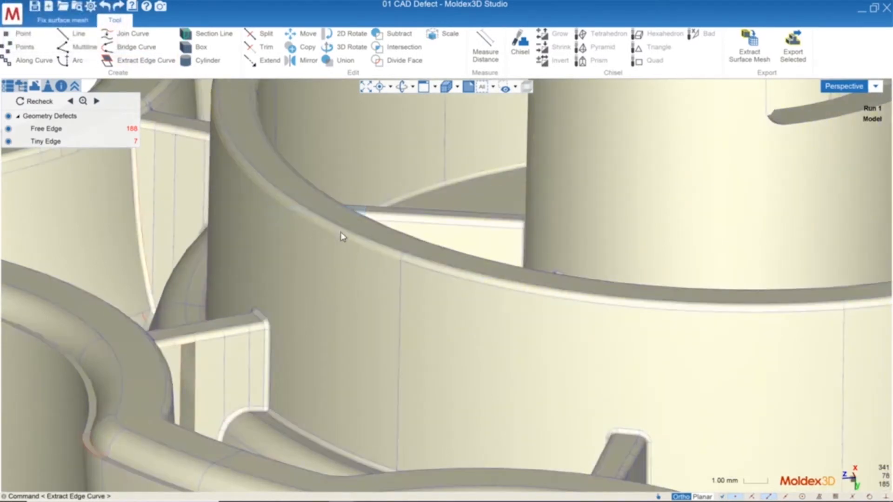
# Bring the whole knob into view from above and split the display into four viewports.
pyautogui.scroll(-6, 284, 194)
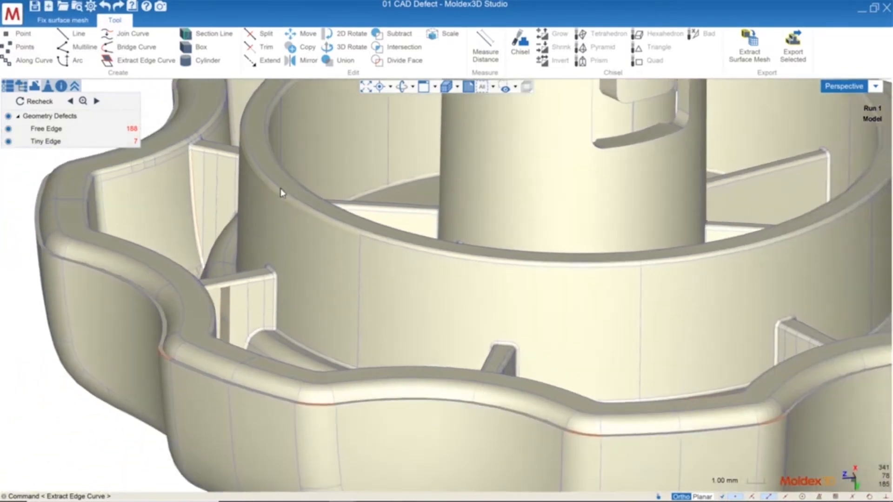
pyautogui.scroll(-5, 301, 189)
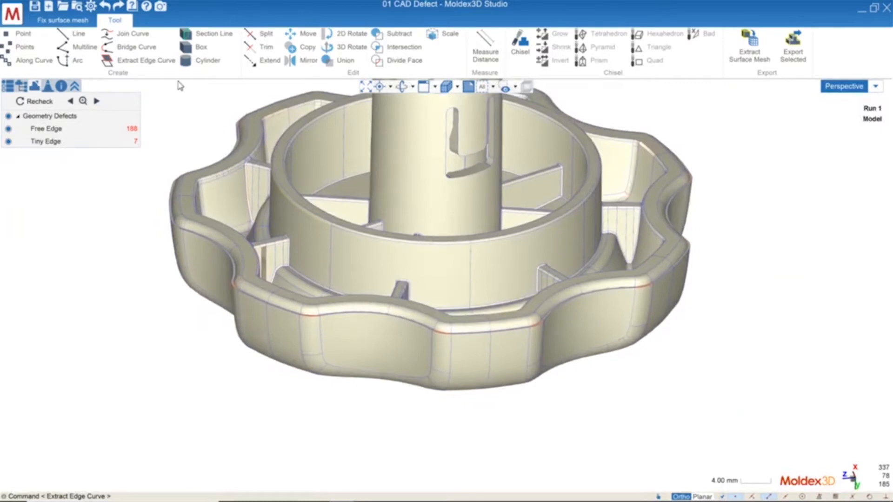
pyautogui.scroll(-2, 445, 255)
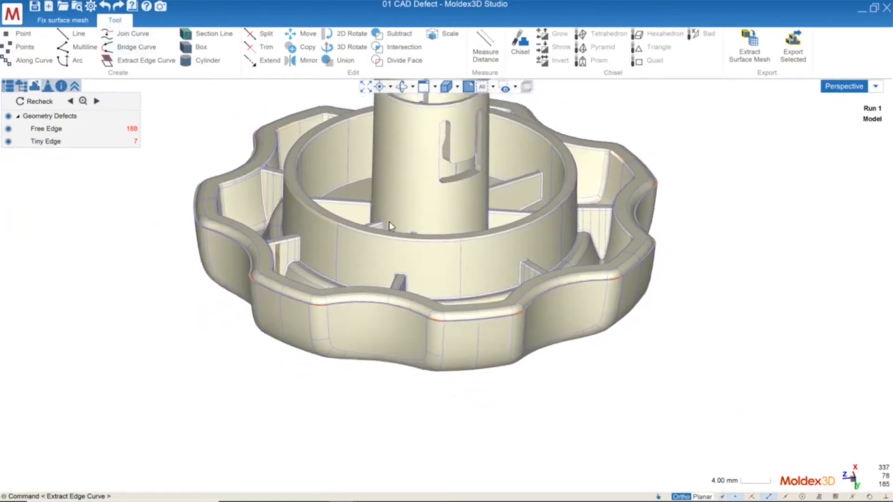
pyautogui.moveTo(522, 279); pyautogui.dragTo(460, 267, button='middle')
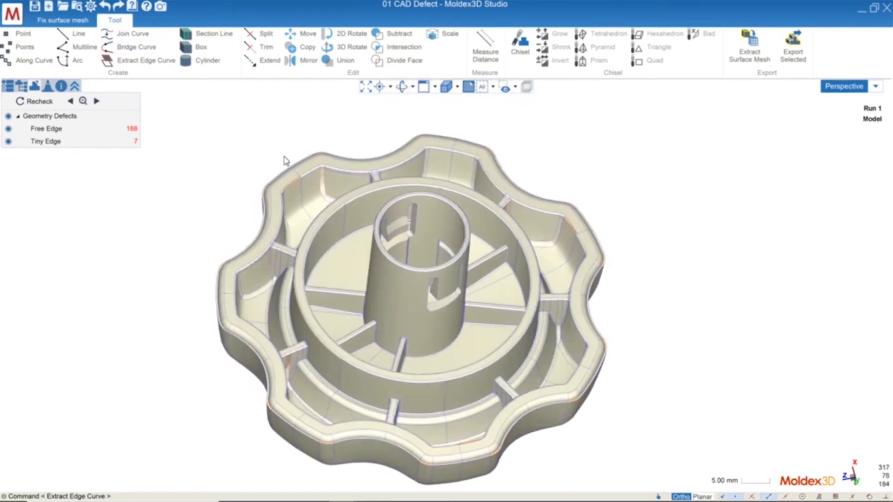
pyautogui.click(833, 89)
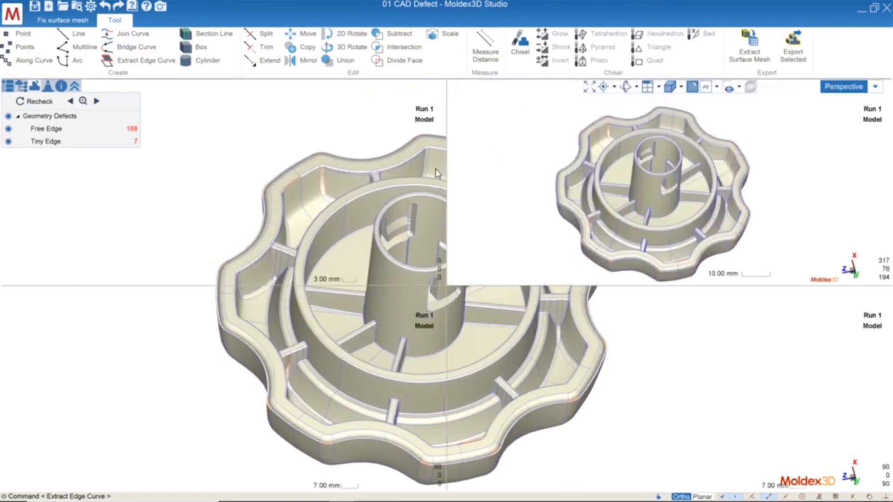
# Draw a horizontal line above the knob in the Top view from (1597.21, -40.18, 0) to (1623.21, -40.18, 0).
pyautogui.click(78, 35)
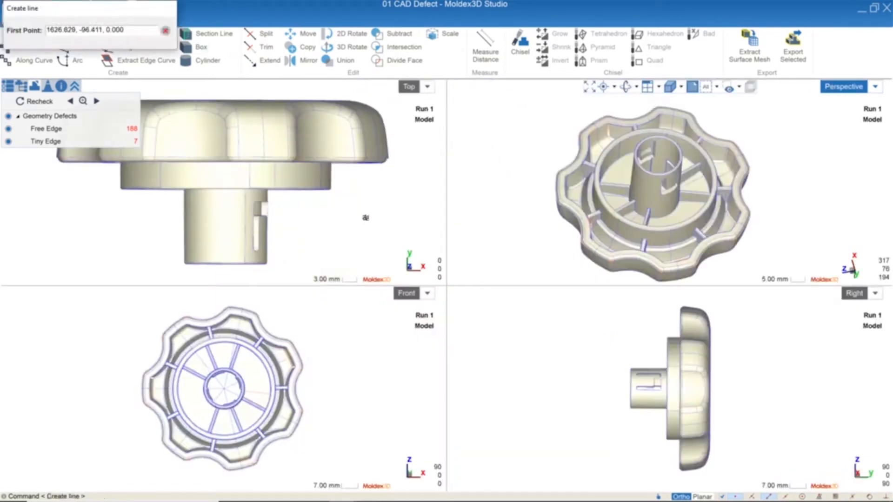
pyautogui.scroll(-2, 363, 216)
pyautogui.moveTo(355, 193); pyautogui.dragTo(326, 251, button='middle')
pyautogui.moveTo(265, 133); pyautogui.dragTo(253, 184, button='middle')
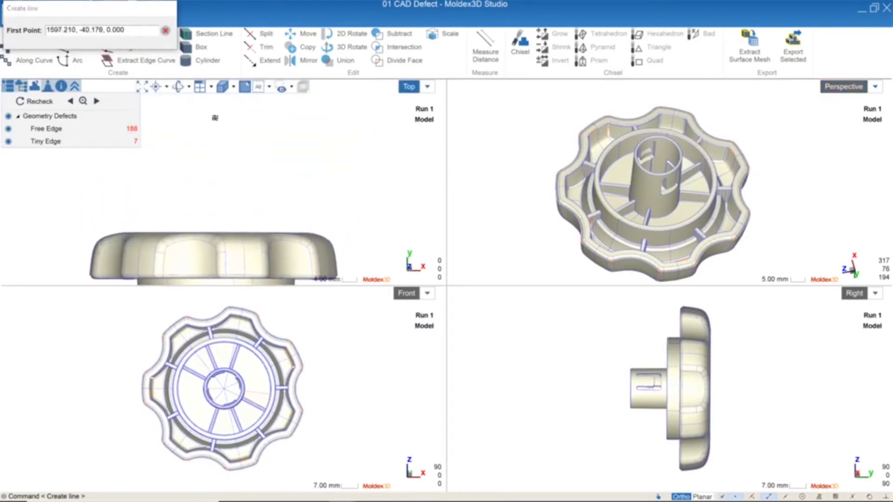
pyautogui.click(216, 118)
pyautogui.click(309, 129)
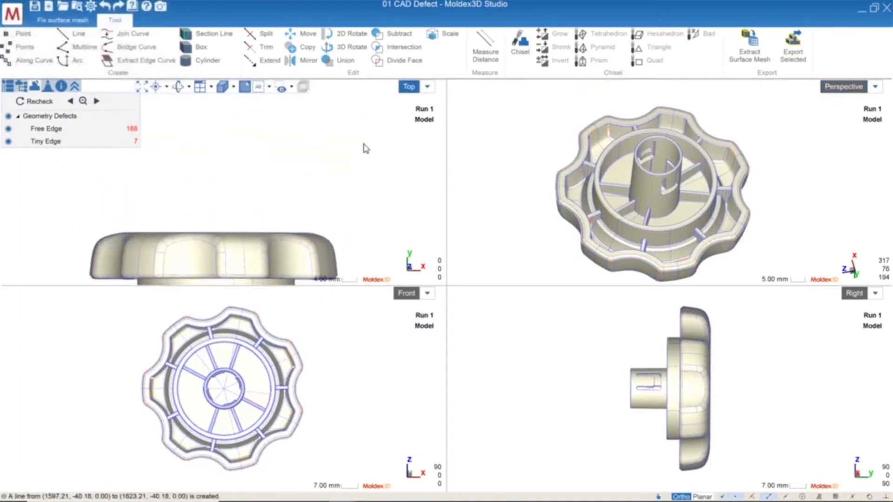
# Draw a second horizontal line above the knob in the Top view from (1600.19, -45.70, 0) to (1634.88, -45.70, 0).
pyautogui.scroll(-1, 362, 150)
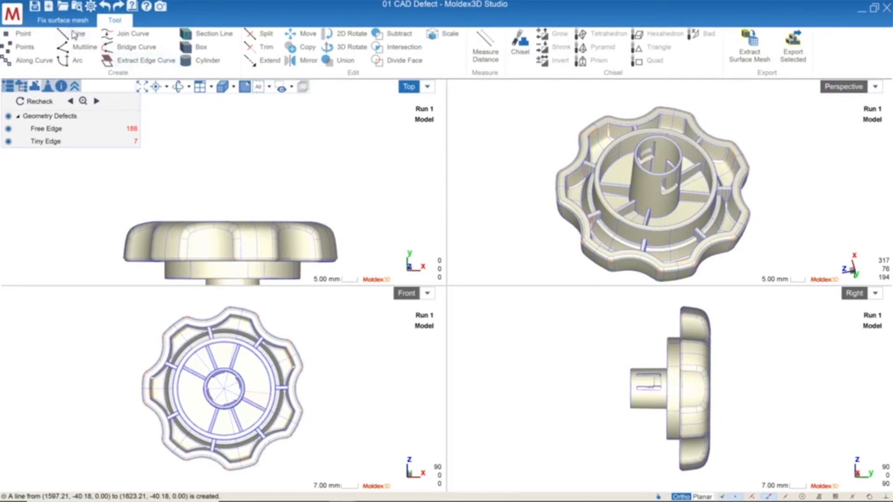
pyautogui.click(76, 35)
pyautogui.click(258, 140)
pyautogui.click(334, 145)
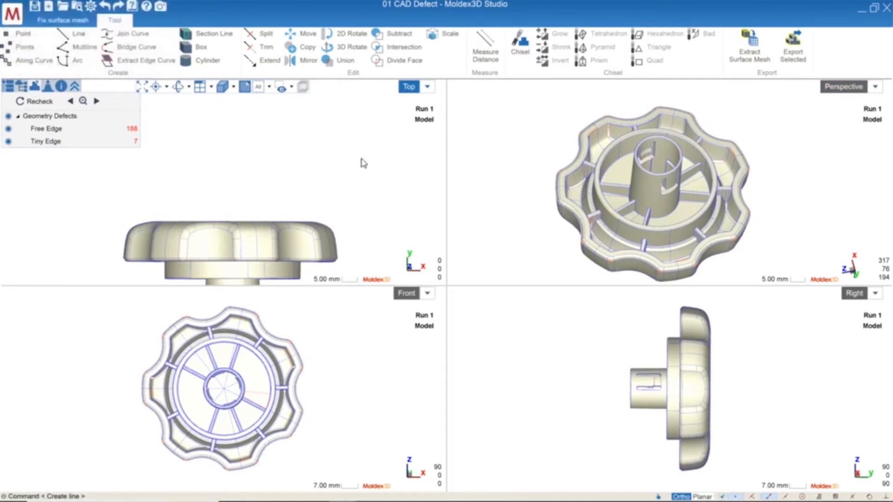
pyautogui.scroll(-1, 365, 164)
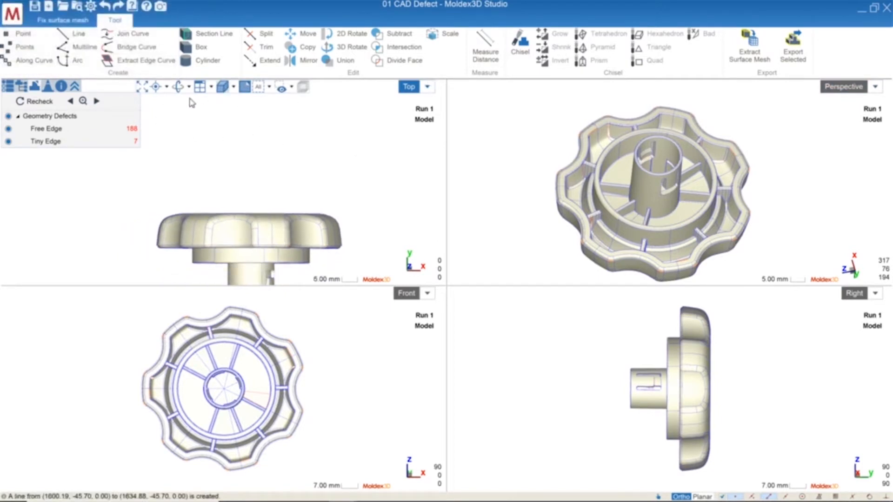
# Draw a line in the empty space above the knob in the Perspective view and window-select it.
pyautogui.scroll(-1, 336, 177)
pyautogui.moveTo(712, 220); pyautogui.dragTo(698, 190, button='right')
pyautogui.scroll(-2, 697, 188)
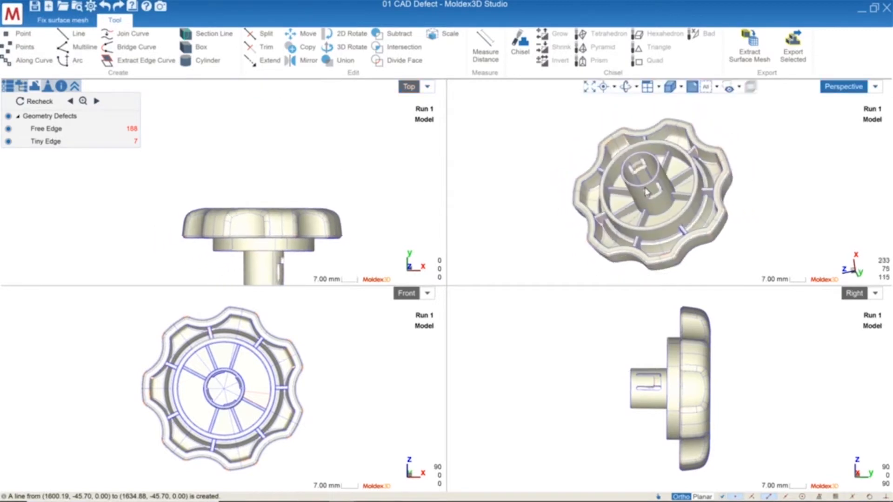
pyautogui.moveTo(702, 185); pyautogui.dragTo(647, 188, button='middle')
pyautogui.scroll(-1, 647, 191)
pyautogui.click(77, 37)
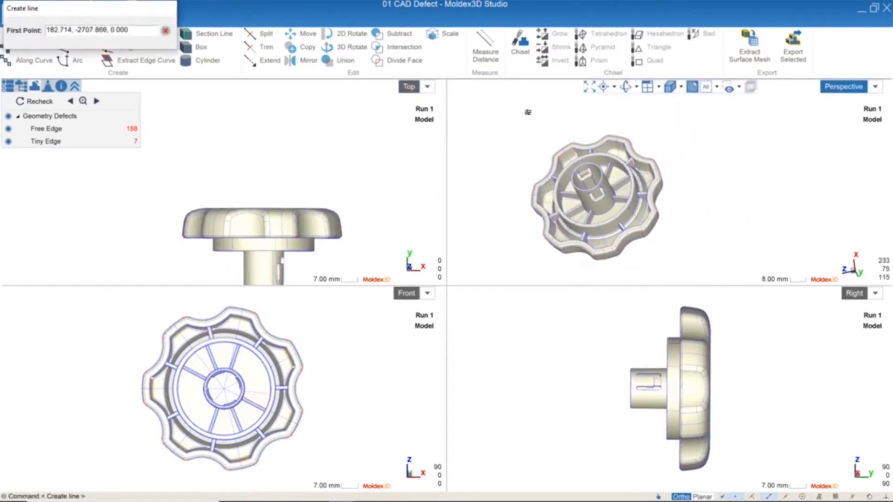
pyautogui.click(559, 121)
pyautogui.click(553, 111)
pyautogui.moveTo(544, 109); pyautogui.dragTo(470, 141)
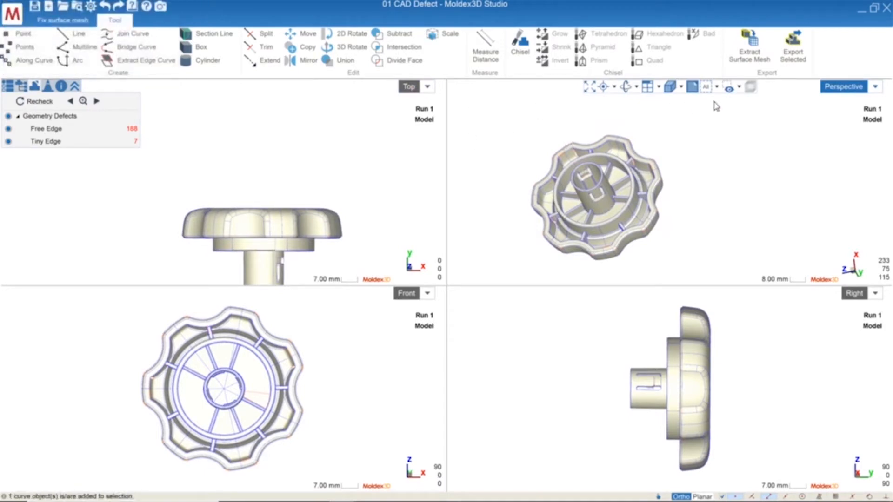
# Restrict the selection filter to curves and select the curves in the Perspective view.
pyautogui.scroll(-1, 644, 185)
pyautogui.moveTo(644, 185); pyautogui.dragTo(674, 119, button='right')
pyautogui.scroll(-3, 618, 178)
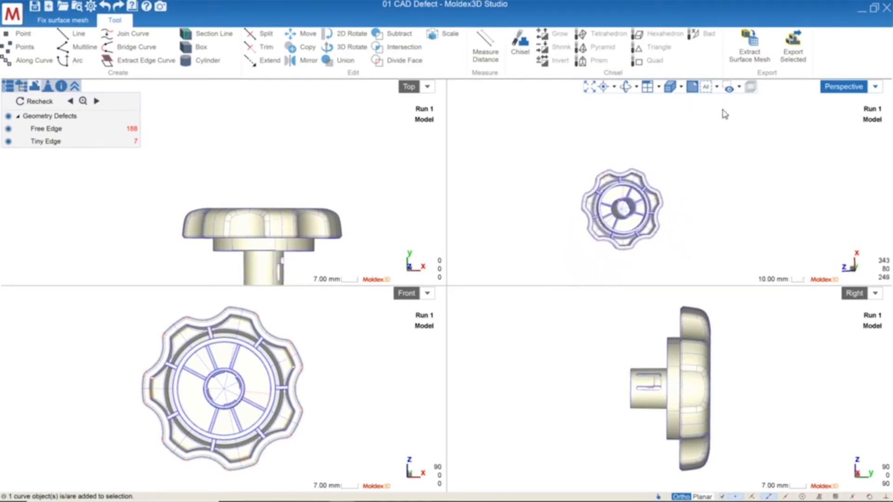
pyautogui.click(716, 86)
pyautogui.click(710, 132)
pyautogui.moveTo(710, 132); pyautogui.dragTo(651, 139, button='right')
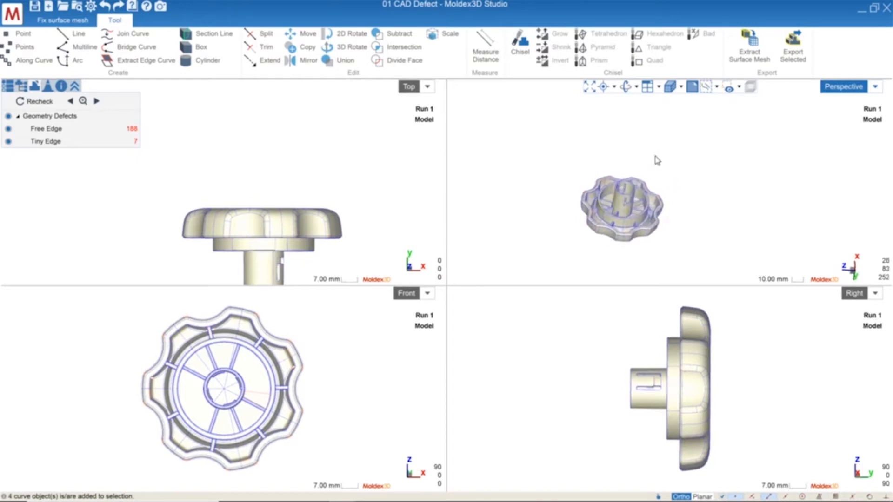
# Draw another horizontal line above the knob in the Top view and window-select the curves there.
pyautogui.click(272, 157)
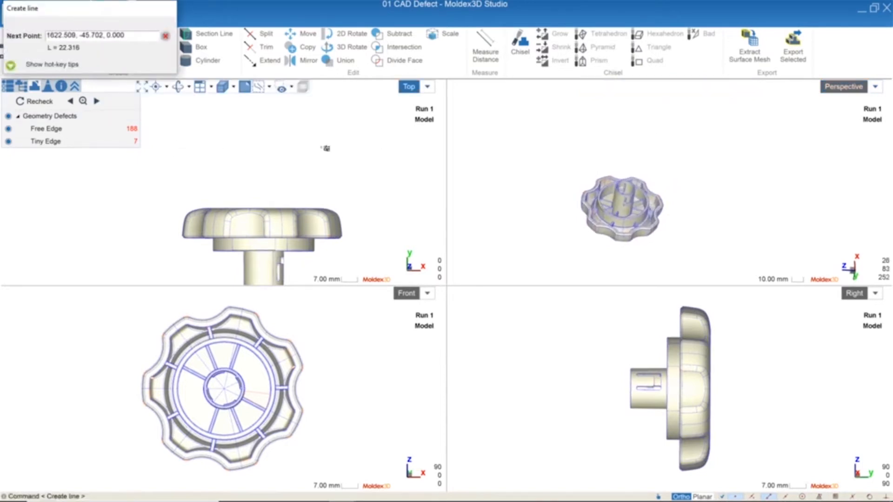
pyautogui.click(335, 152)
pyautogui.moveTo(365, 114); pyautogui.dragTo(232, 192)
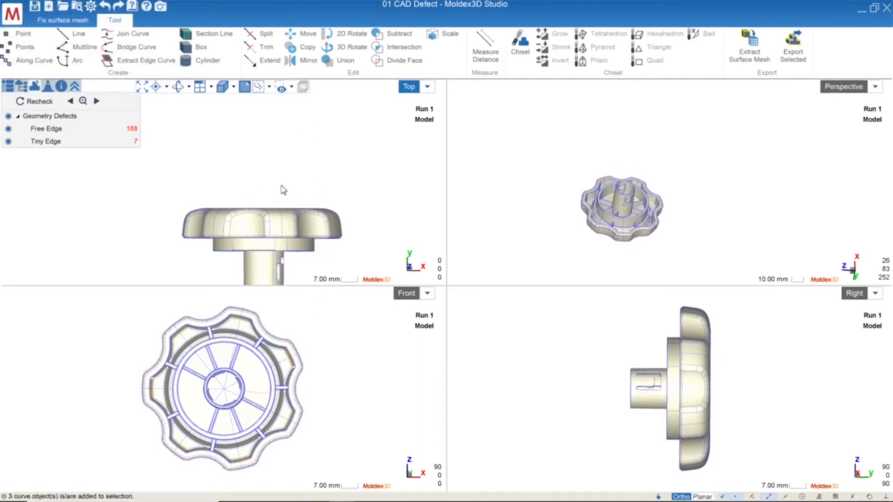
# Exit the surface mesh fixing tools and delete the knob model, keeping the extracted edge curve.
pyautogui.click(72, 20)
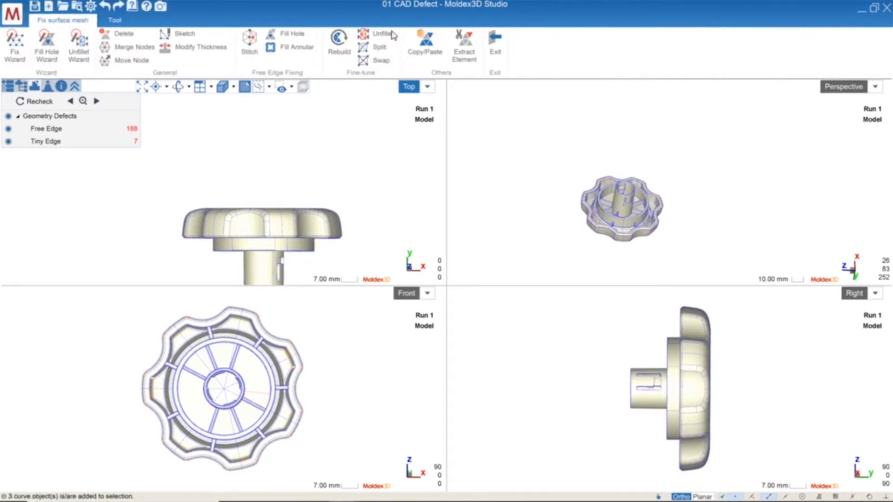
pyautogui.click(496, 46)
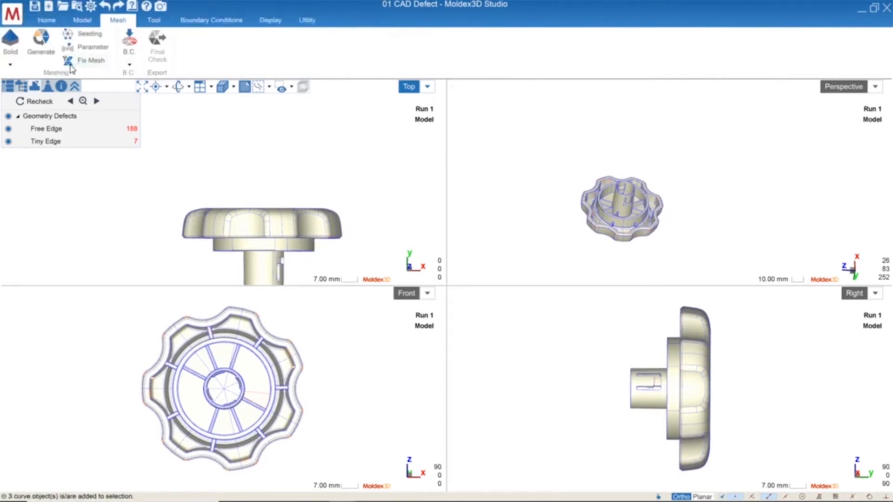
pyautogui.click(55, 21)
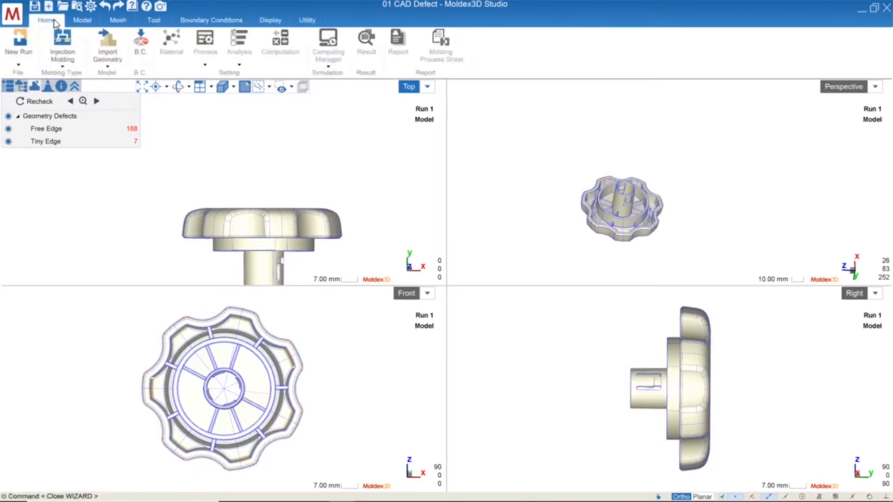
pyautogui.click(309, 223)
pyautogui.press('Delete')
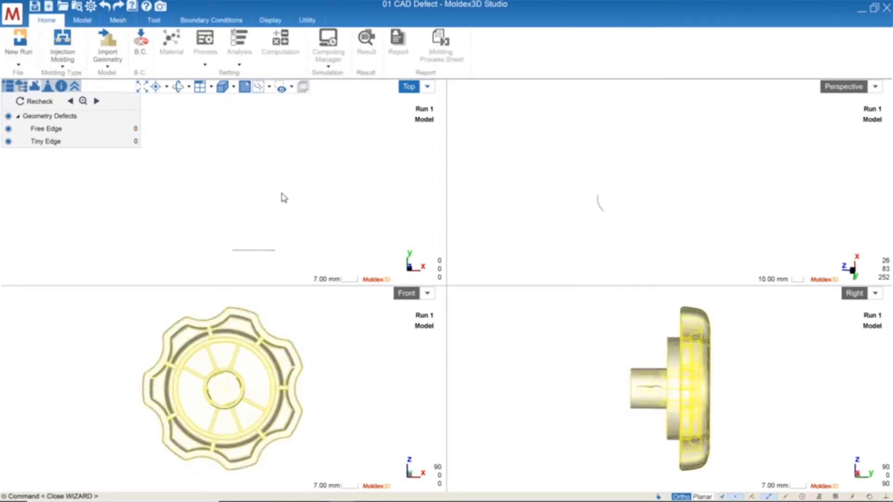
# Import the geometry file CAD with Defect.stp from the CAD and Mesh folder.
pyautogui.click(18, 65)
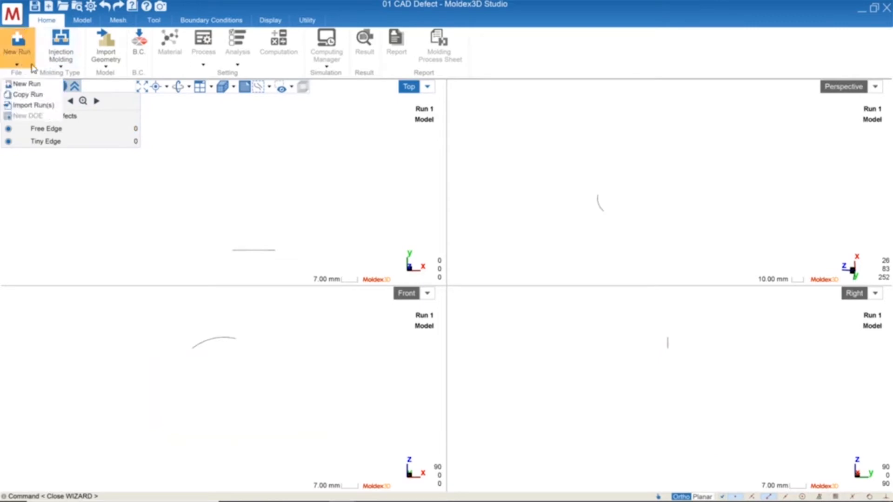
pyautogui.click(106, 63)
pyautogui.click(105, 63)
pyautogui.click(113, 85)
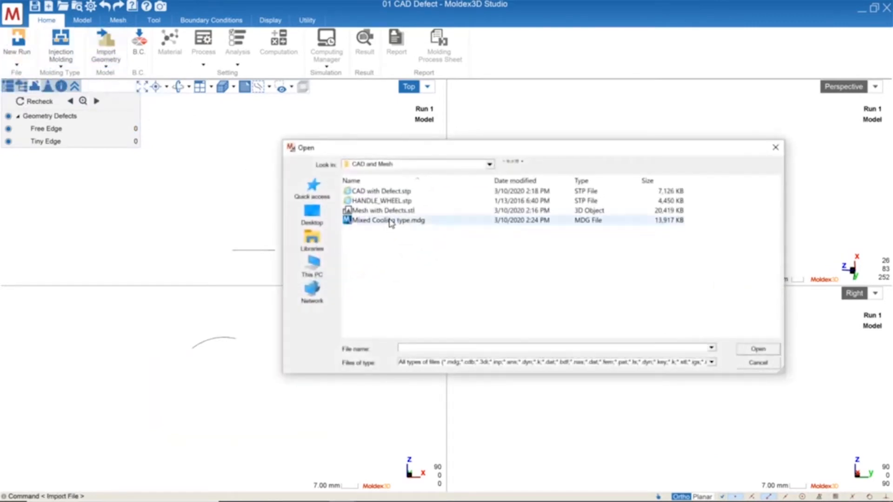
pyautogui.doubleClick(389, 192)
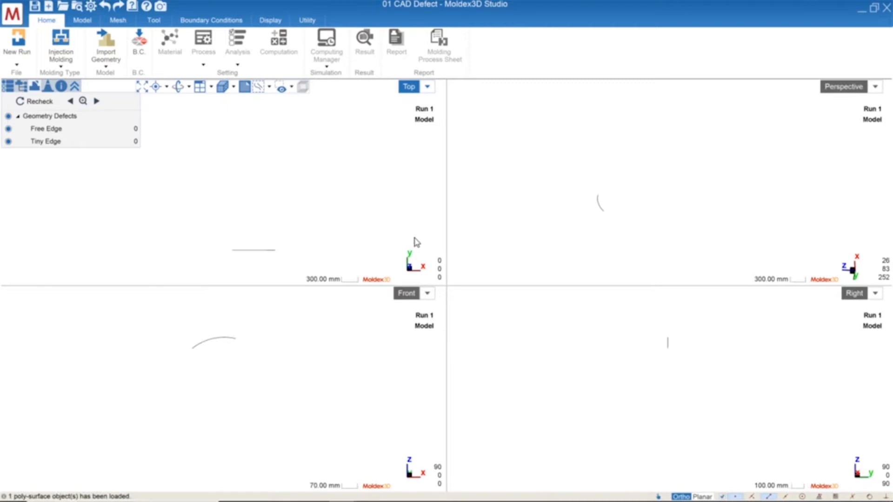
# Window-select the leftover curves in the Perspective view.
pyautogui.moveTo(723, 230); pyautogui.dragTo(687, 252, button='right')
pyautogui.scroll(5, 690, 261)
pyautogui.moveTo(769, 116); pyautogui.dragTo(554, 208)
pyautogui.moveTo(697, 244); pyautogui.dragTo(629, 247, button='right')
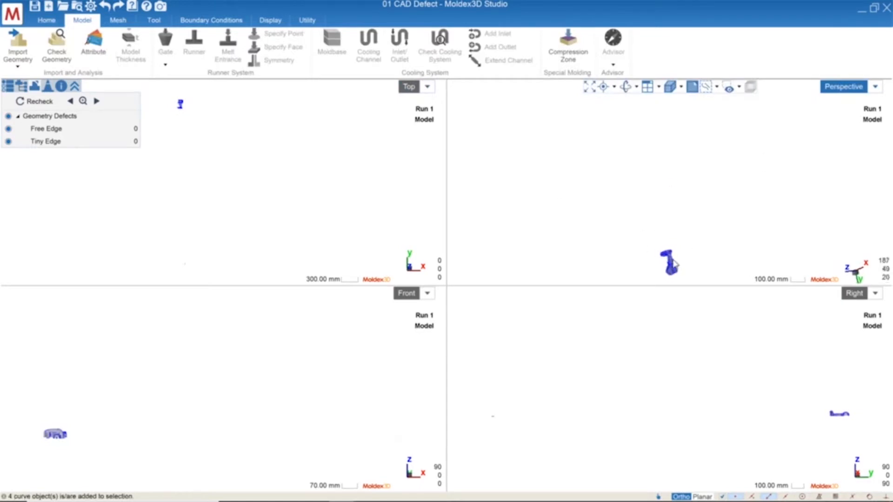
# Maximize the Perspective view to a single viewport and bring the imported drill housing up close.
pyautogui.scroll(2, 734, 269)
pyautogui.moveTo(735, 269); pyautogui.dragTo(667, 202, button='middle')
pyautogui.doubleClick(832, 89)
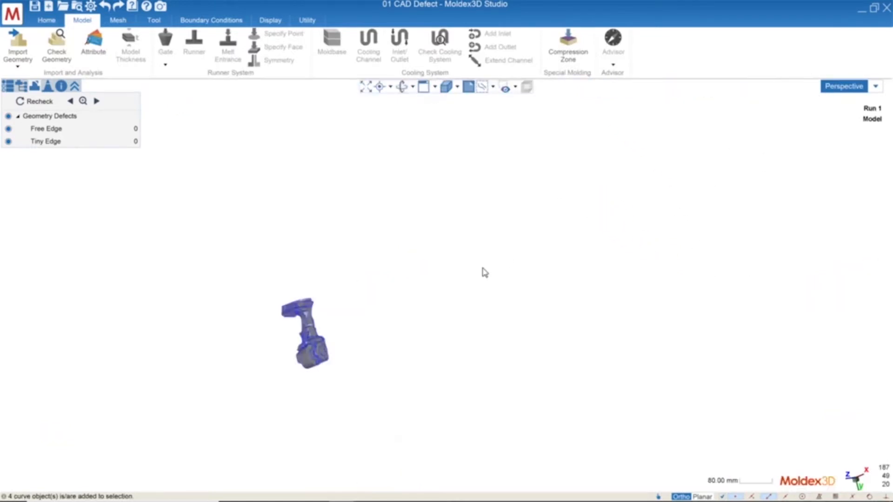
pyautogui.moveTo(373, 307); pyautogui.dragTo(269, 368, button='right')
pyautogui.scroll(4, 310, 357)
pyautogui.scroll(6, 310, 359)
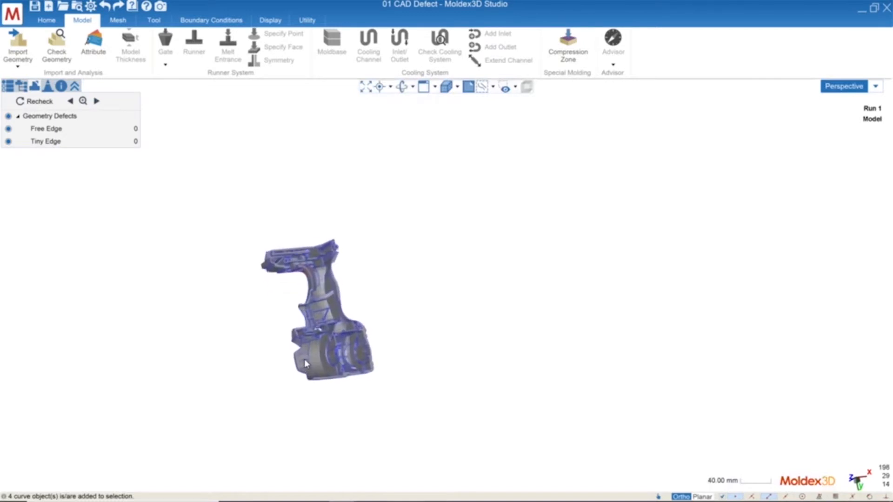
# Assign the Part attribute to the imported drill housing geometry.
pyautogui.moveTo(320, 251); pyautogui.dragTo(372, 304, button='right')
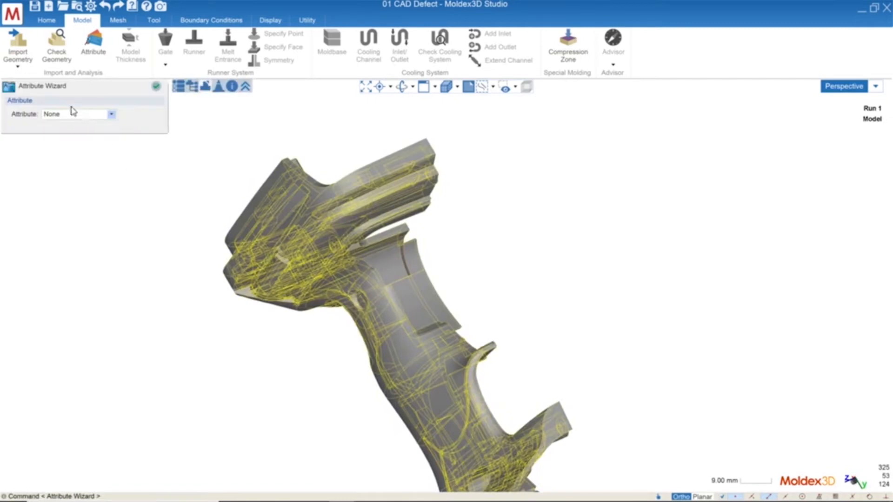
pyautogui.click(72, 111)
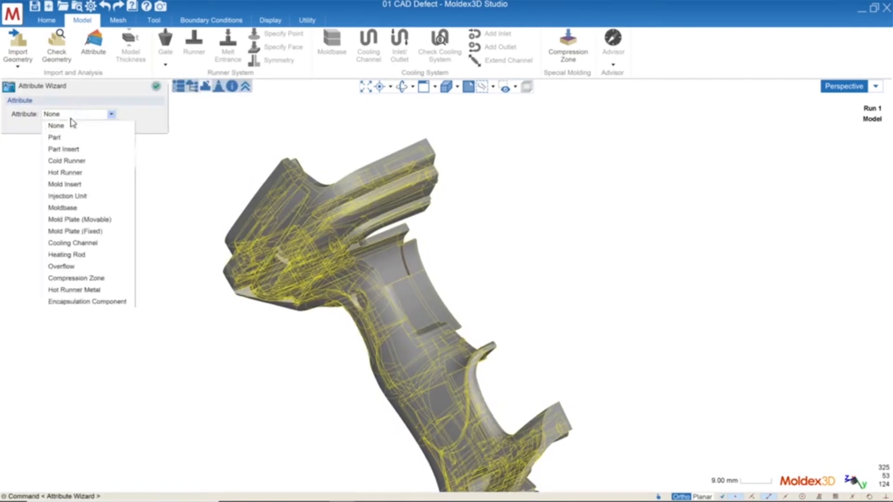
pyautogui.click(70, 135)
pyautogui.click(155, 86)
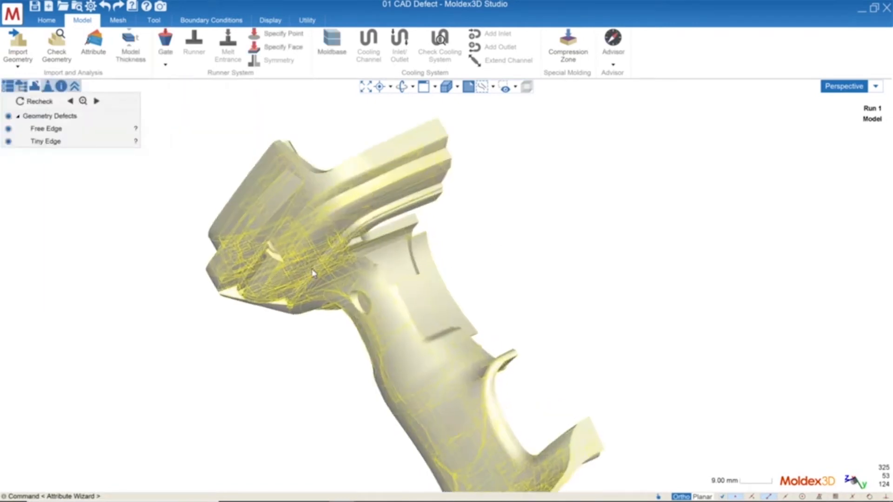
# Check the drill housing's geometry for free and tiny edge defects around the missing faces near the handle.
pyautogui.scroll(5, 465, 260)
pyautogui.moveTo(445, 276); pyautogui.dragTo(463, 328, button='middle')
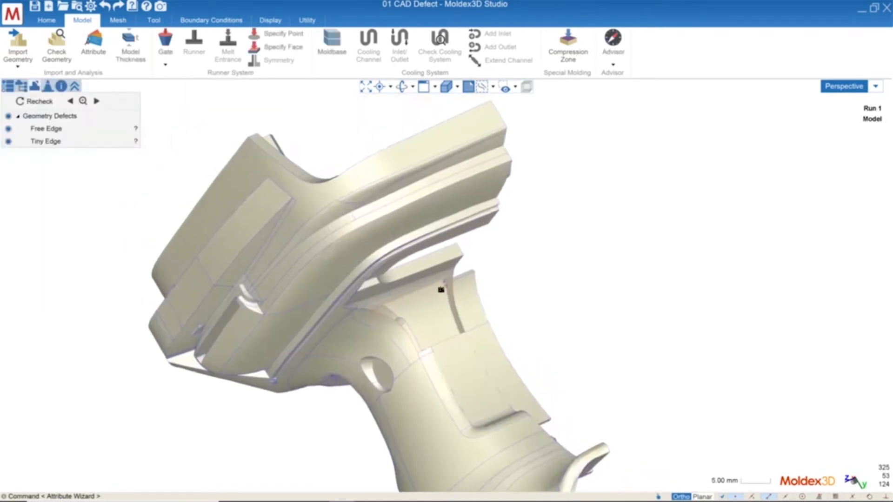
pyautogui.moveTo(440, 291); pyautogui.dragTo(410, 314, button='right')
pyautogui.scroll(2, 393, 290)
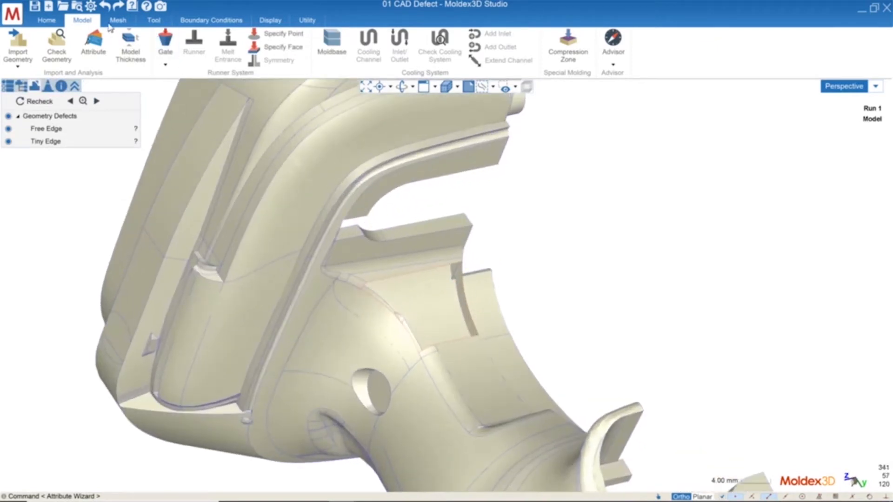
pyautogui.click(56, 49)
pyautogui.moveTo(447, 362); pyautogui.dragTo(371, 275, button='right')
pyautogui.scroll(3, 378, 331)
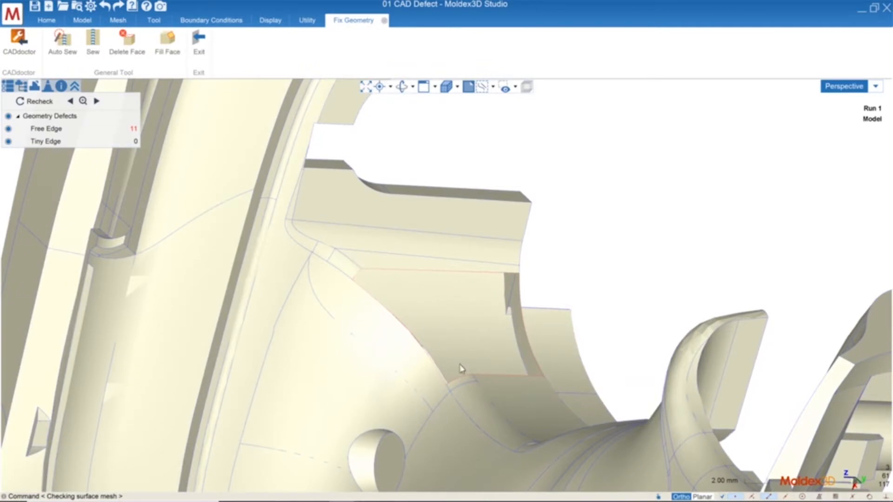
# Create a bridge curve across the open gap, joining the polysurface edge ends at its upper and lower corners.
pyautogui.click(154, 21)
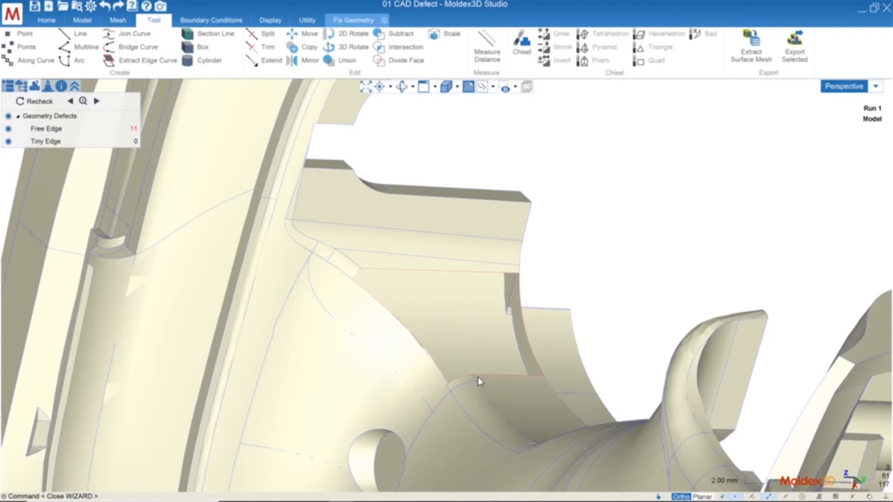
pyautogui.scroll(2, 469, 372)
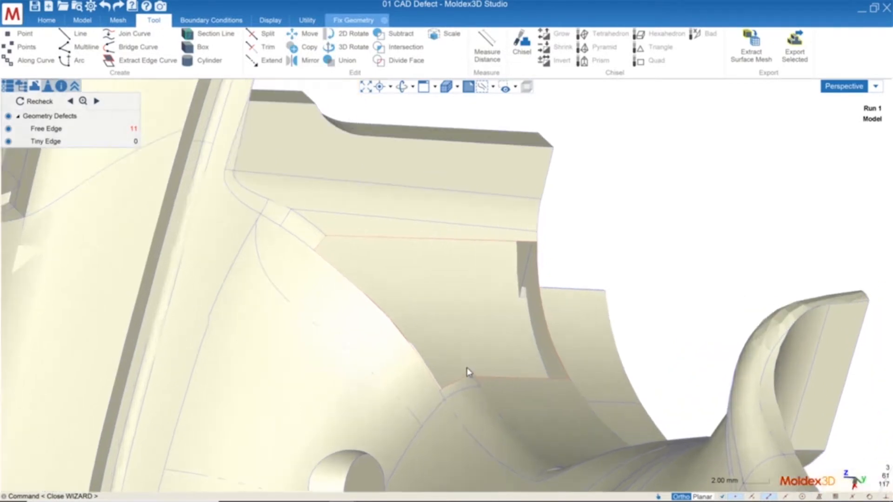
pyautogui.click(135, 49)
pyautogui.scroll(3, 329, 249)
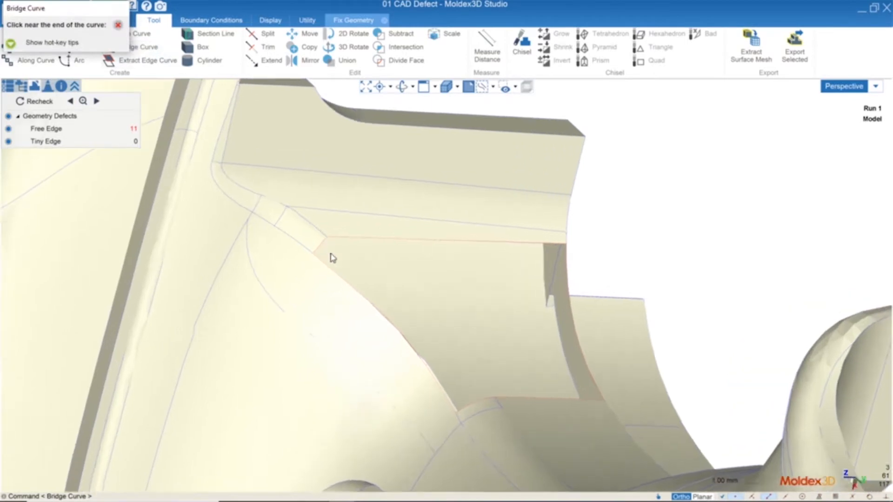
pyautogui.click(326, 236)
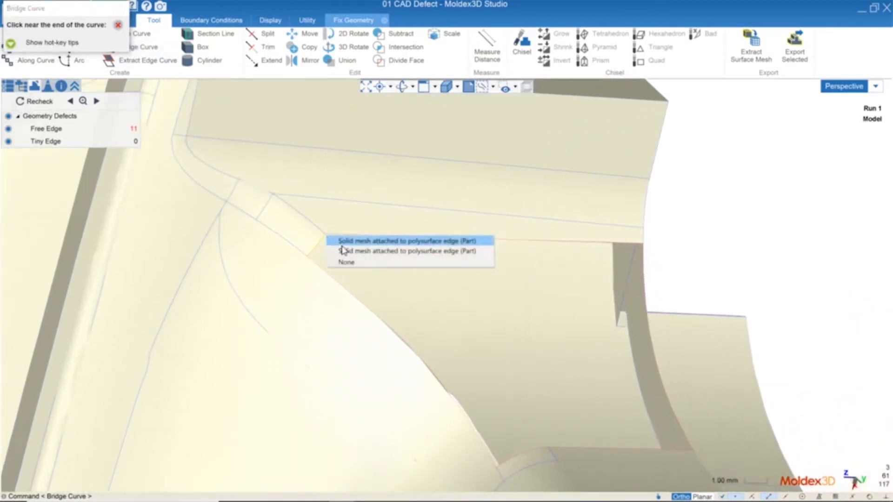
pyautogui.click(345, 251)
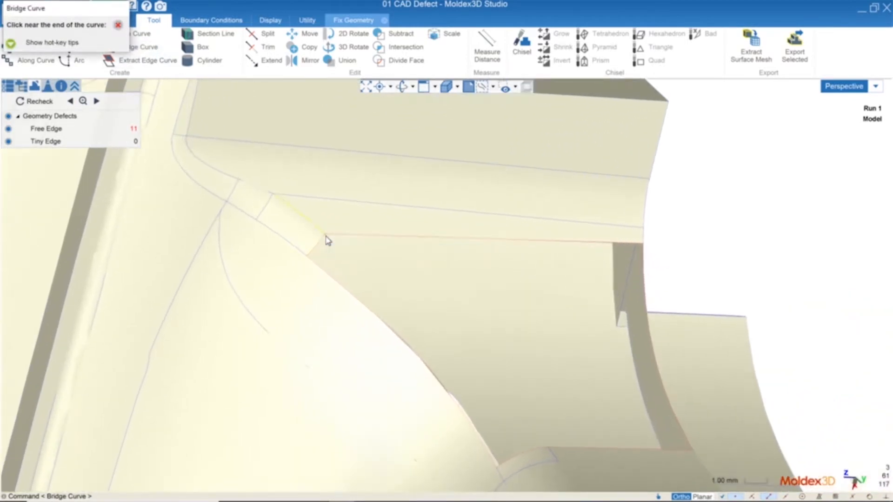
pyautogui.click(548, 449)
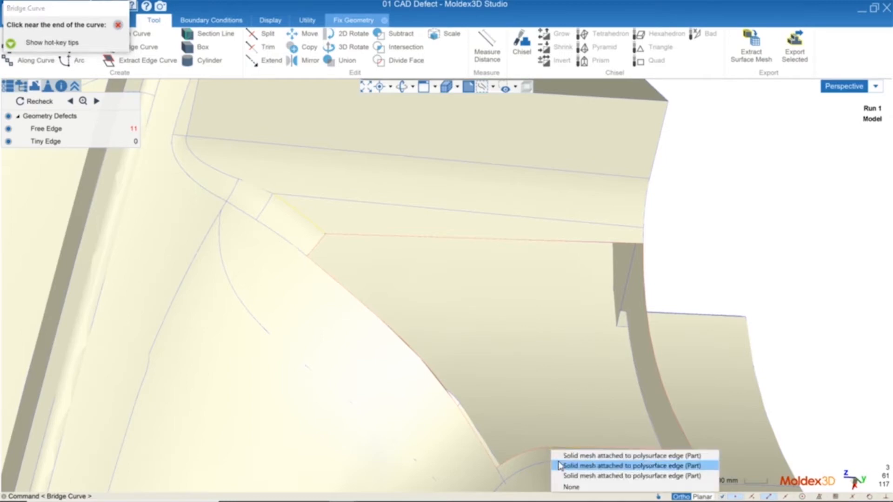
pyautogui.click(585, 461)
pyautogui.moveTo(384, 303); pyautogui.dragTo(481, 297, button='middle')
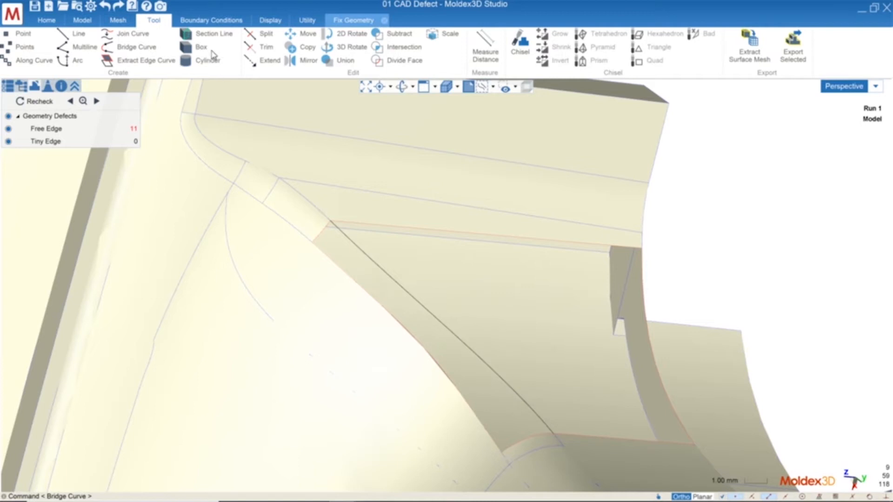
# Fill a face between the bridge curve, the long curved free edge and the two short free edges at its ends.
pyautogui.click(88, 20)
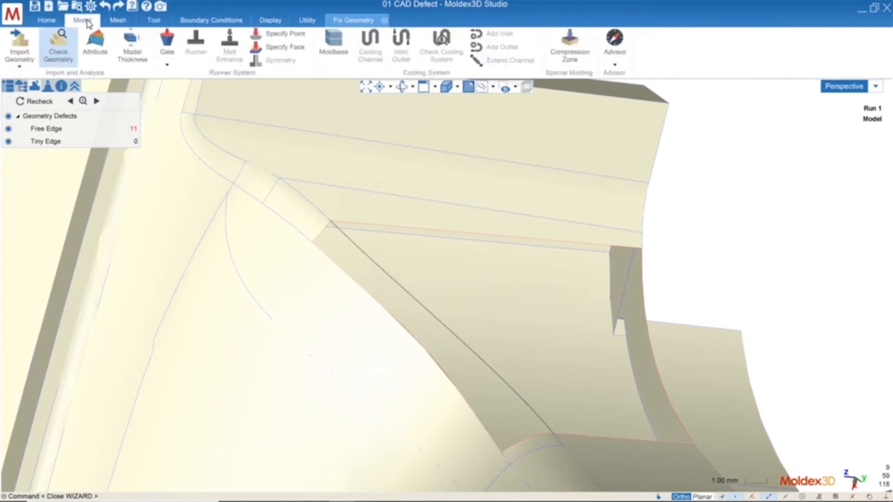
pyautogui.click(367, 21)
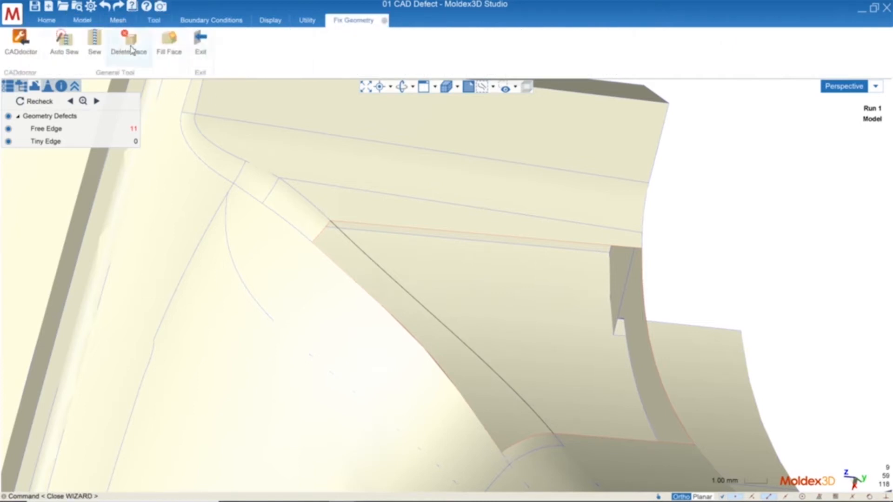
pyautogui.click(161, 53)
pyautogui.click(360, 251)
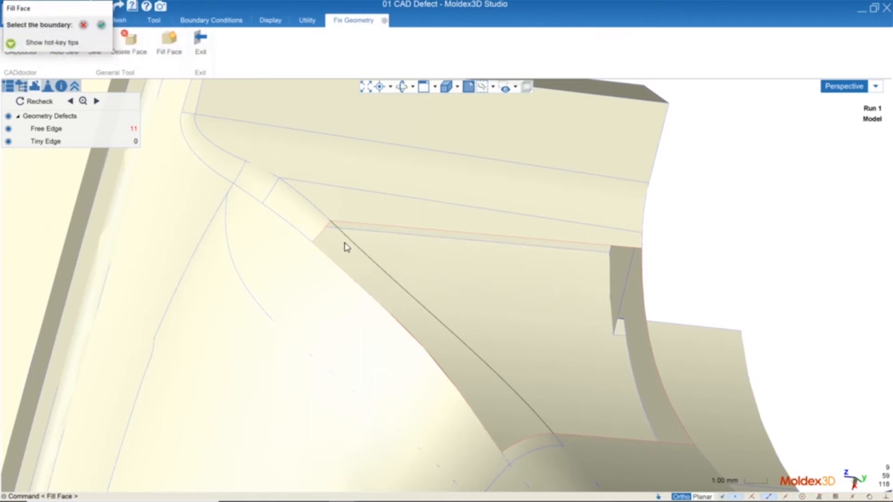
pyautogui.click(329, 233)
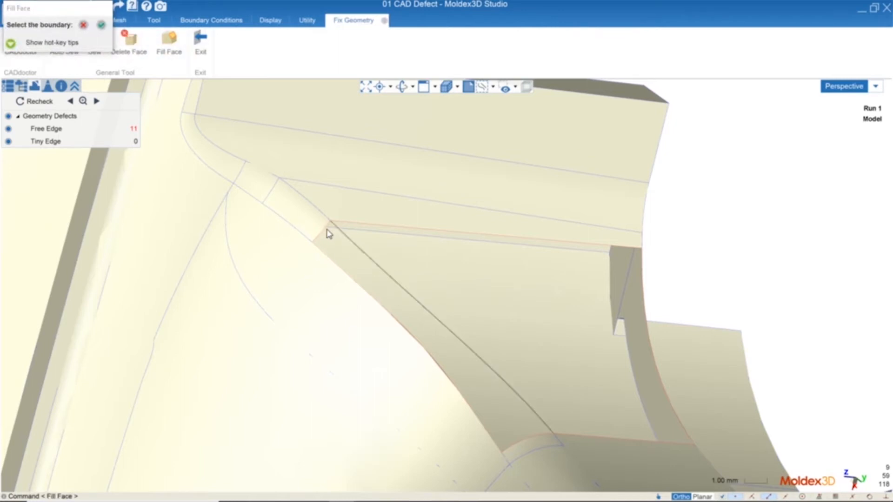
pyautogui.scroll(1, 331, 257)
pyautogui.click(330, 257)
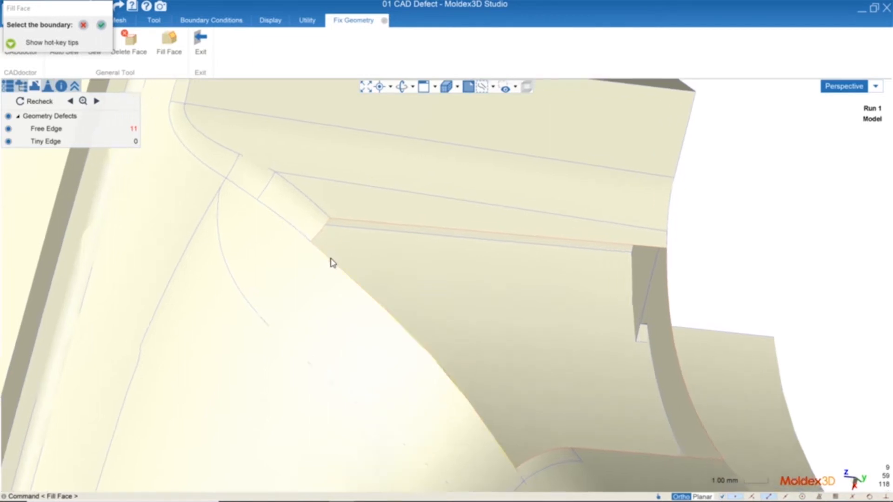
pyautogui.click(318, 235)
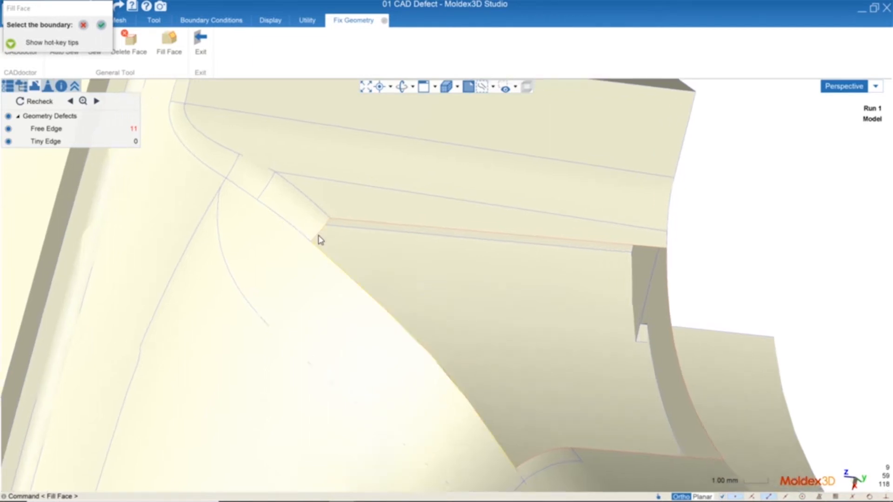
pyautogui.click(537, 460)
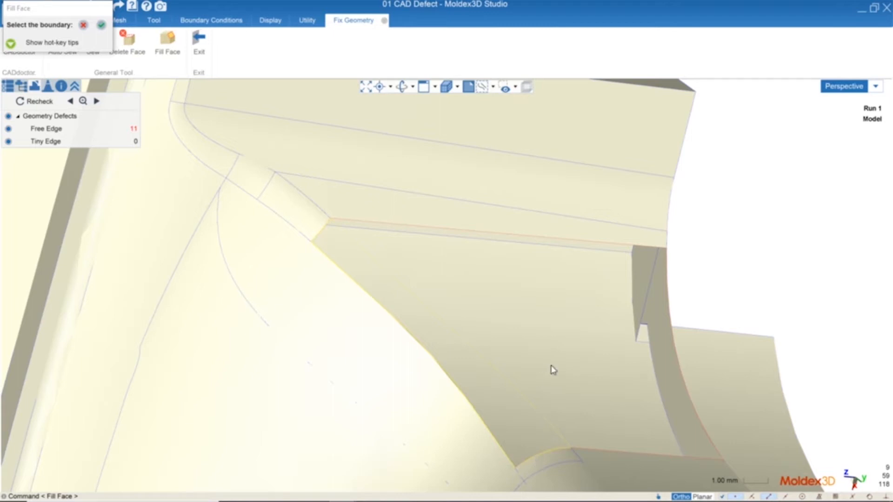
pyautogui.press('Return')
pyautogui.moveTo(541, 359); pyautogui.dragTo(342, 232, button='middle')
pyautogui.moveTo(463, 277); pyautogui.dragTo(461, 322, button='middle')
pyautogui.scroll(-3, 474, 302)
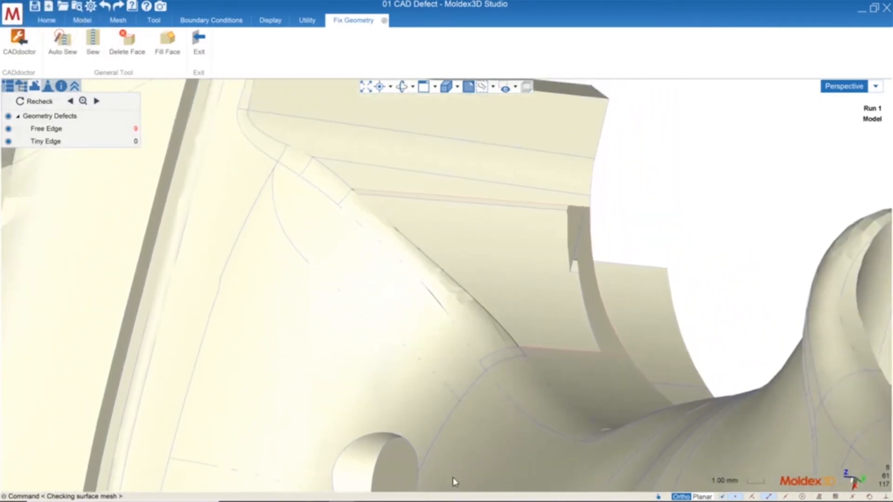
# Switch to the PowerPoint slide show and advance from the curve tools slide to the Defect Browser slide.
pyautogui.moveTo(452, 491)
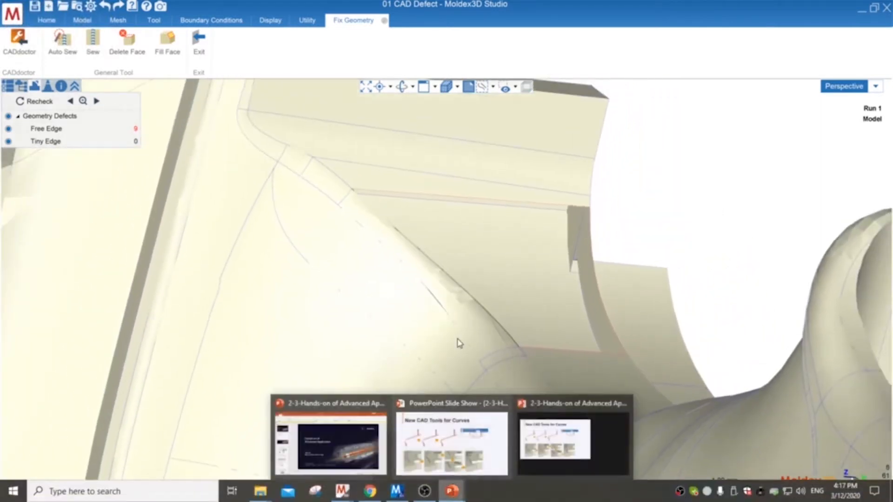
pyautogui.click(464, 459)
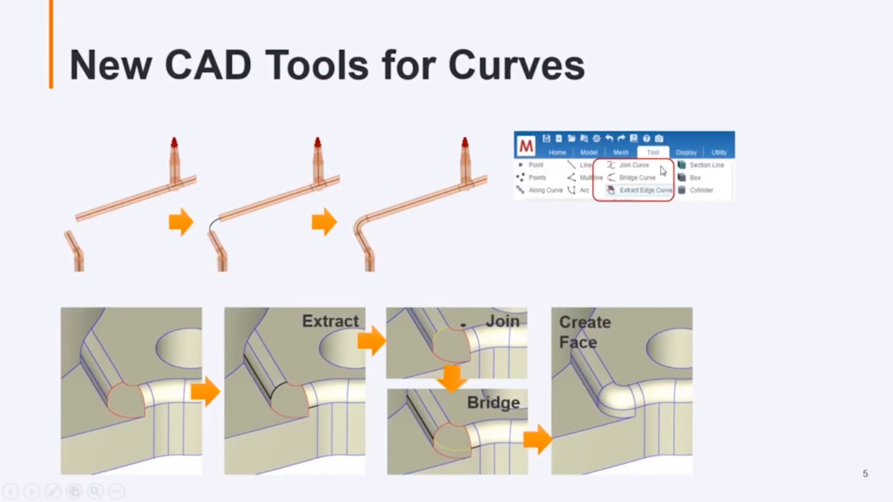
pyautogui.click(615, 245)
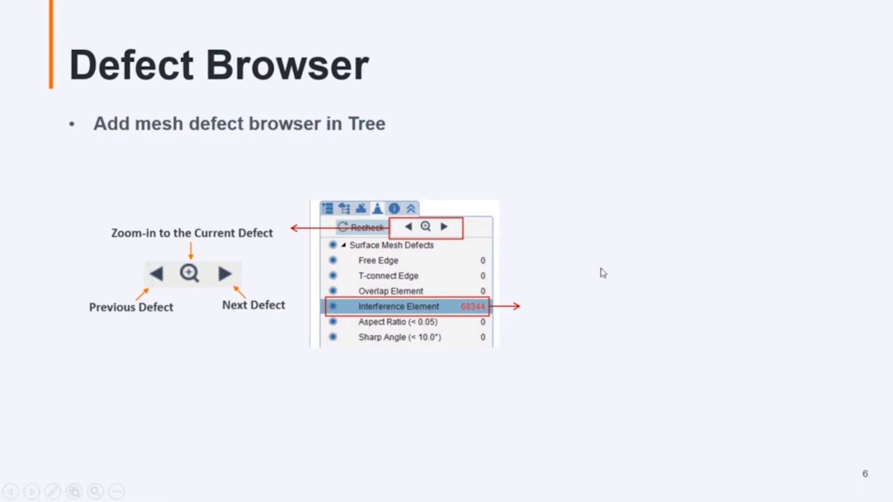
# Switch back to Moldex3D Studio and make Run02: Mesh Fix the active run.
pyautogui.hotkey('alt', 'Tab')
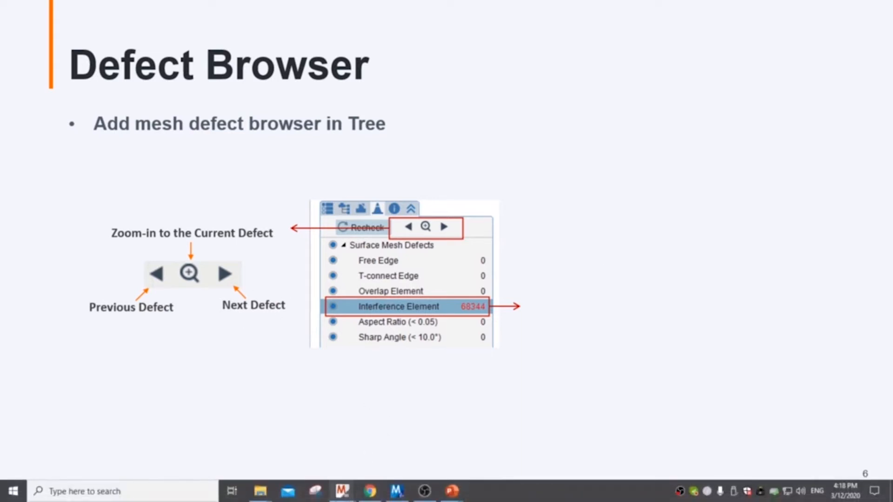
pyautogui.moveTo(342, 490)
pyautogui.click(88, 447)
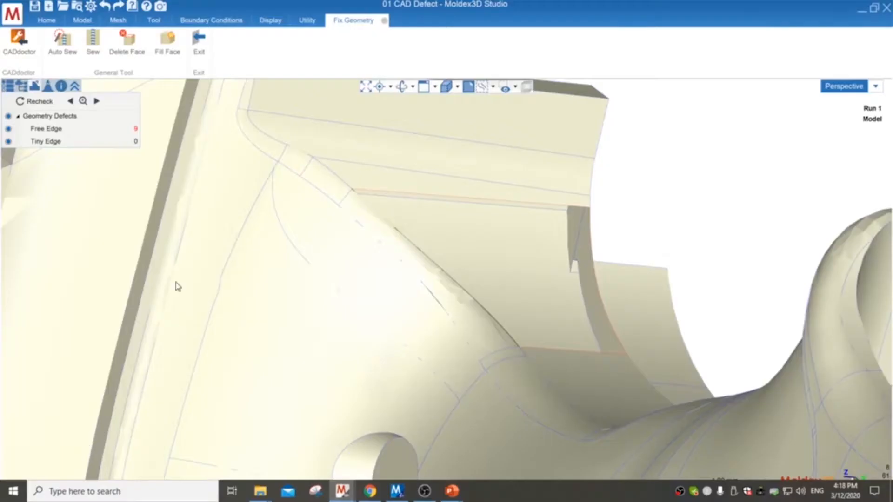
pyautogui.click(21, 86)
pyautogui.click(46, 189)
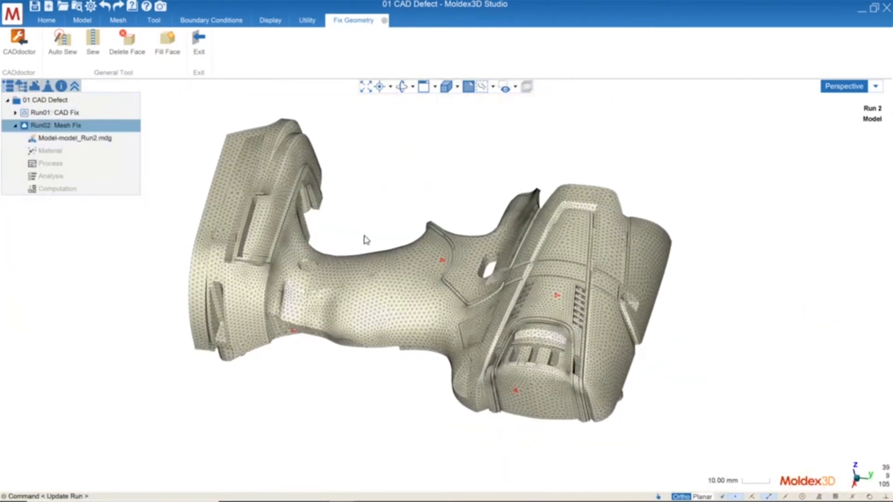
pyautogui.moveTo(464, 294); pyautogui.dragTo(542, 181, button='middle')
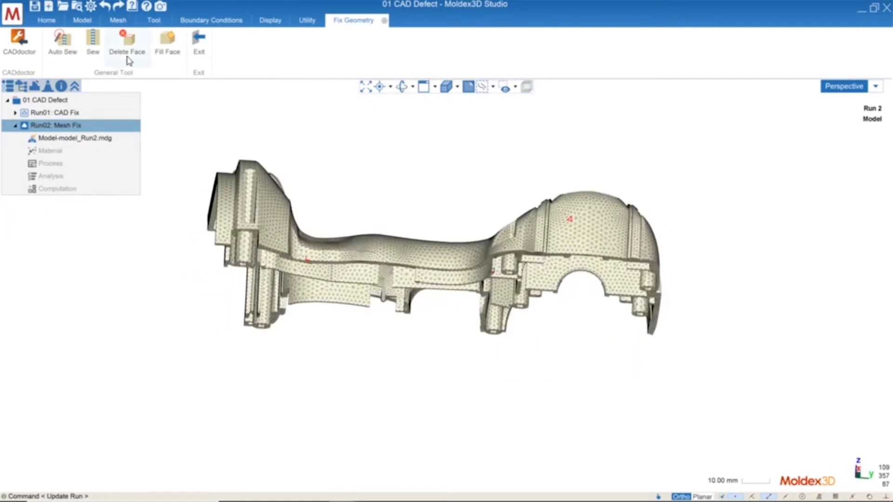
# Close the geometry fixing tools and start Fix Mesh on the drill housing's surface mesh.
pyautogui.click(384, 21)
pyautogui.click(117, 20)
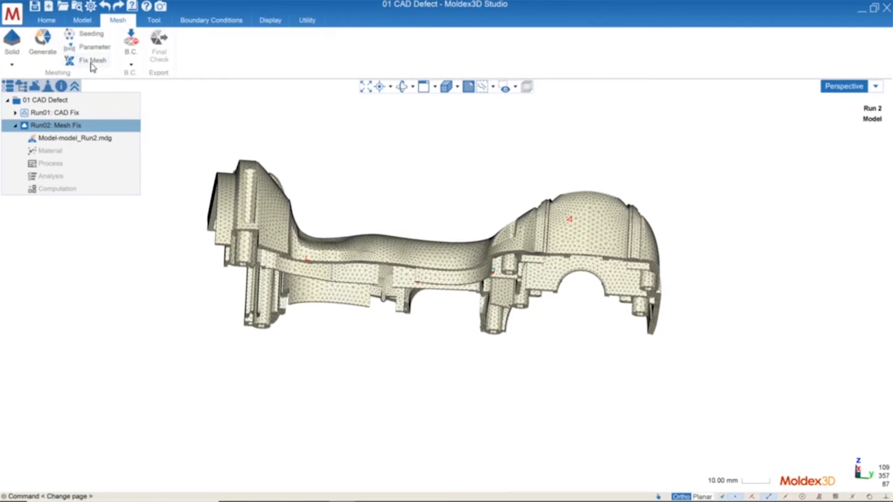
pyautogui.click(91, 64)
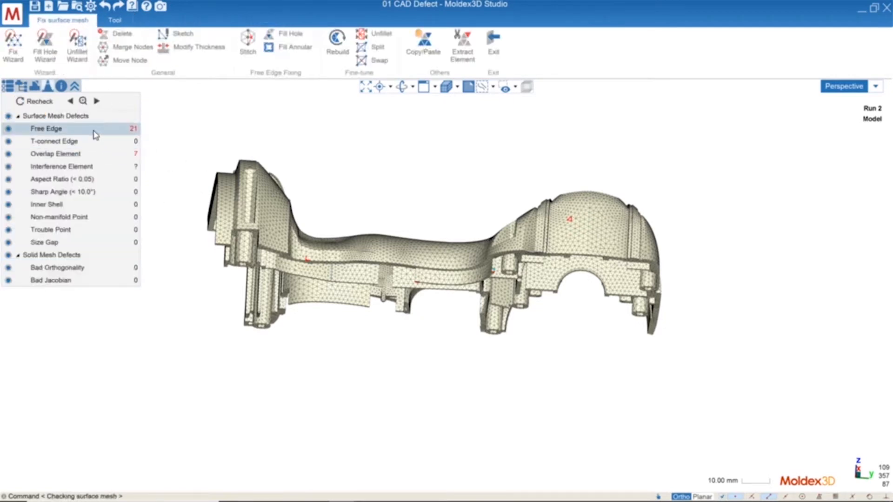
# Highlight the overlap elements on the drill housing mesh, inspect where they lie, and clear the highlight.
pyautogui.click(91, 155)
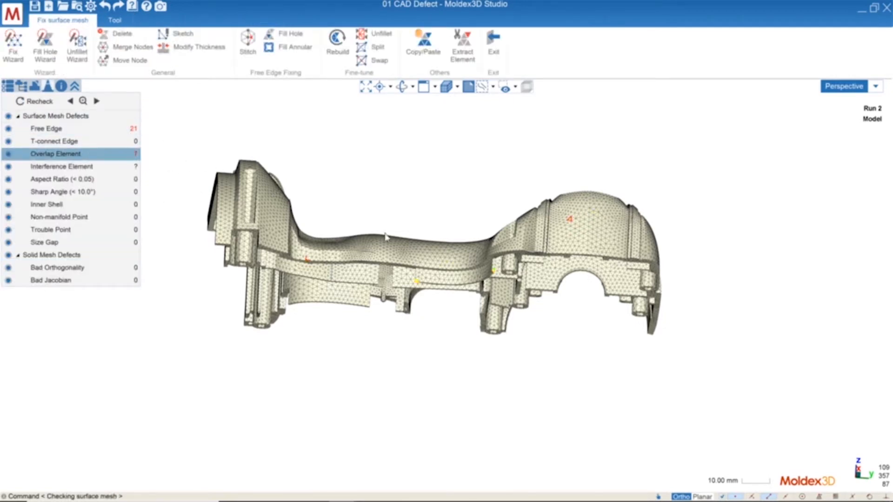
pyautogui.moveTo(440, 259); pyautogui.dragTo(467, 330, button='middle')
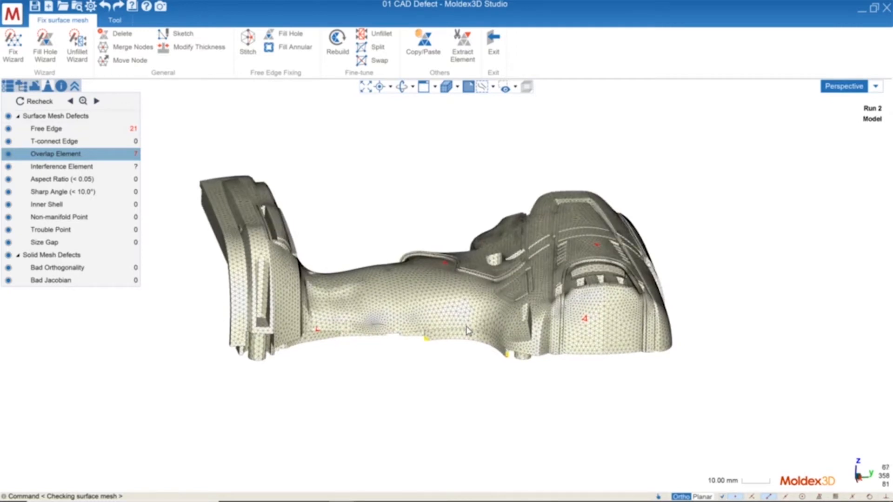
pyautogui.click(386, 217)
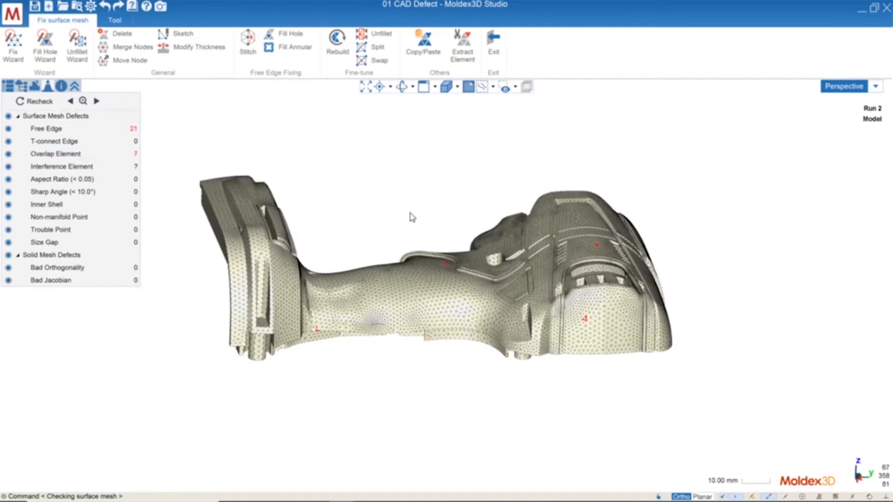
pyautogui.moveTo(412, 217); pyautogui.dragTo(411, 229, button='middle')
# Zoom in on the free edge defects of the drill housing mesh and advance to the next one.
pyautogui.click(83, 128)
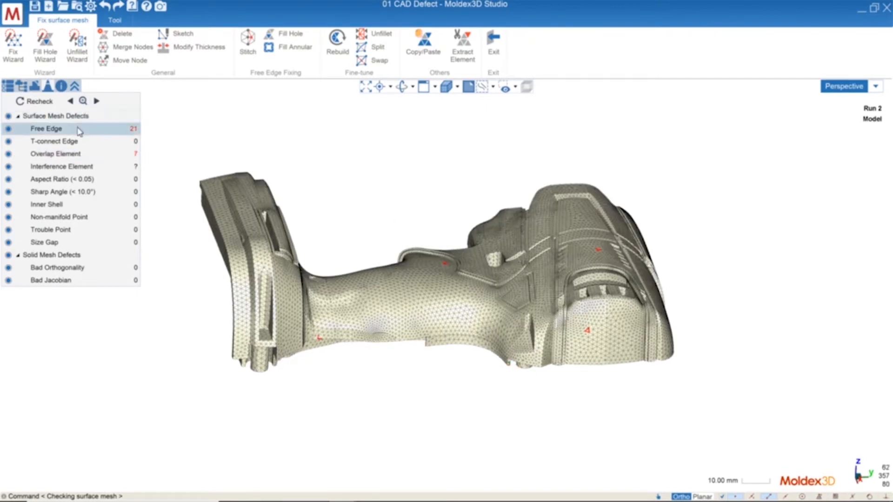
pyautogui.click(83, 101)
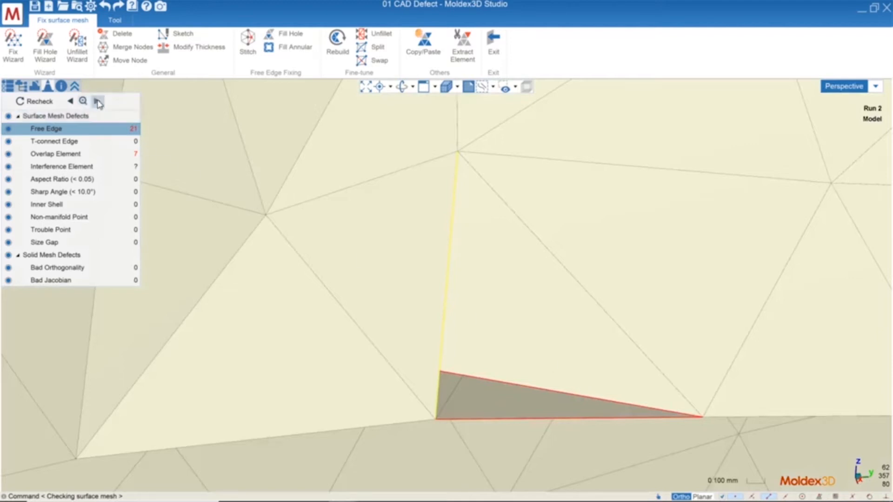
pyautogui.click(97, 102)
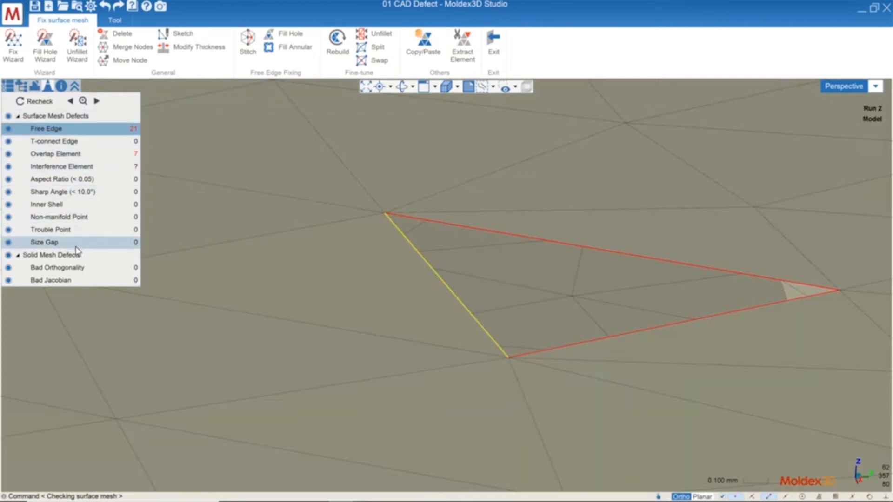
# Step through the overlap element defects, inspect the current one from another angle, and switch to the PowerPoint slide show.
pyautogui.click(84, 155)
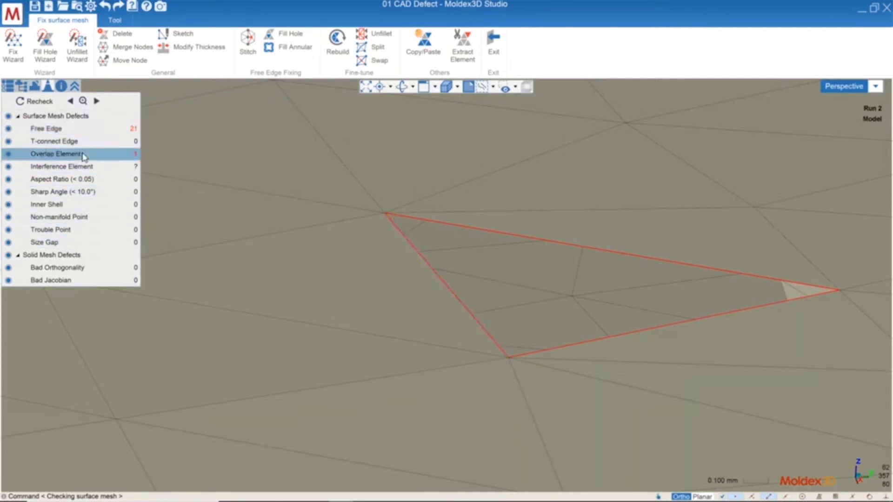
pyautogui.click(96, 102)
pyautogui.click(96, 102)
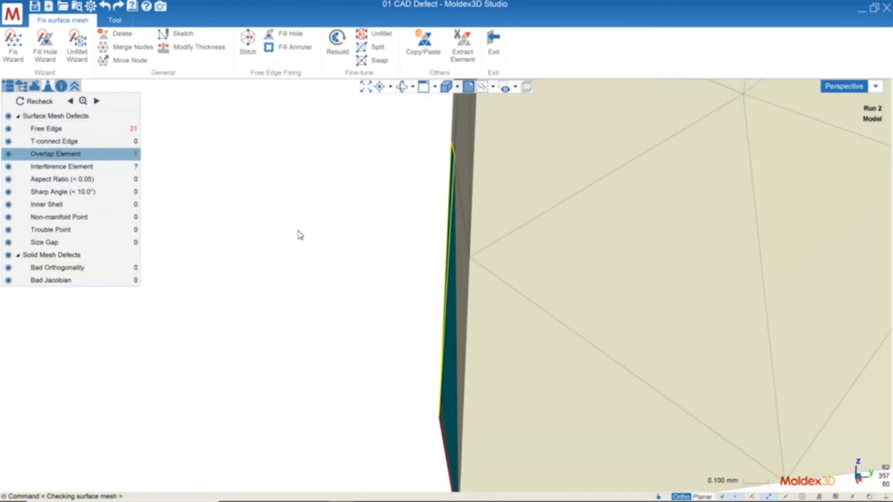
pyautogui.moveTo(324, 232); pyautogui.dragTo(334, 232, button='right')
pyautogui.scroll(-3, 334, 232)
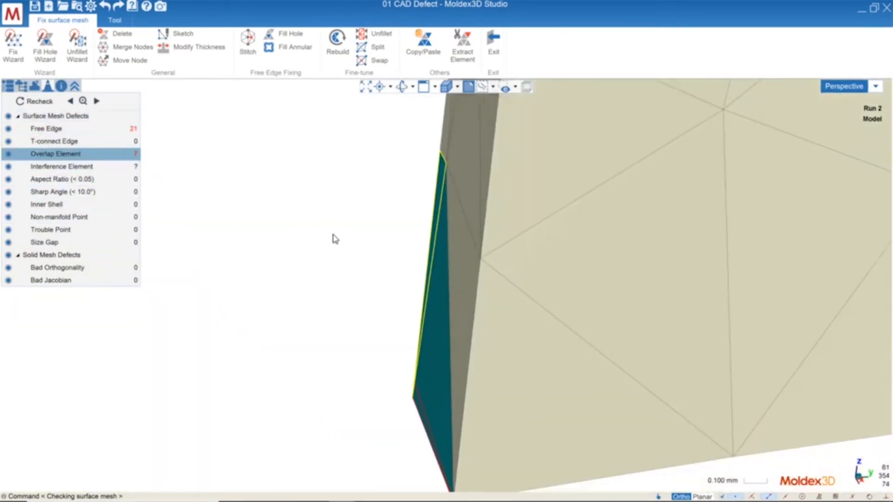
pyautogui.click(860, 15)
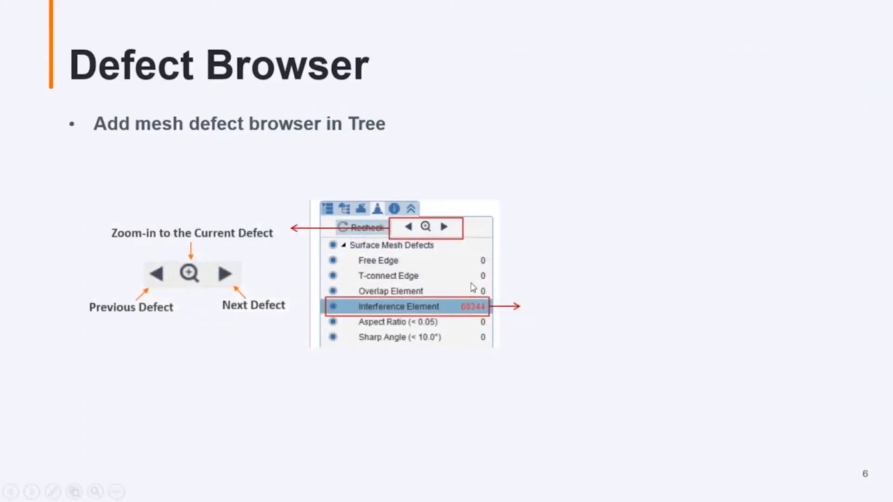
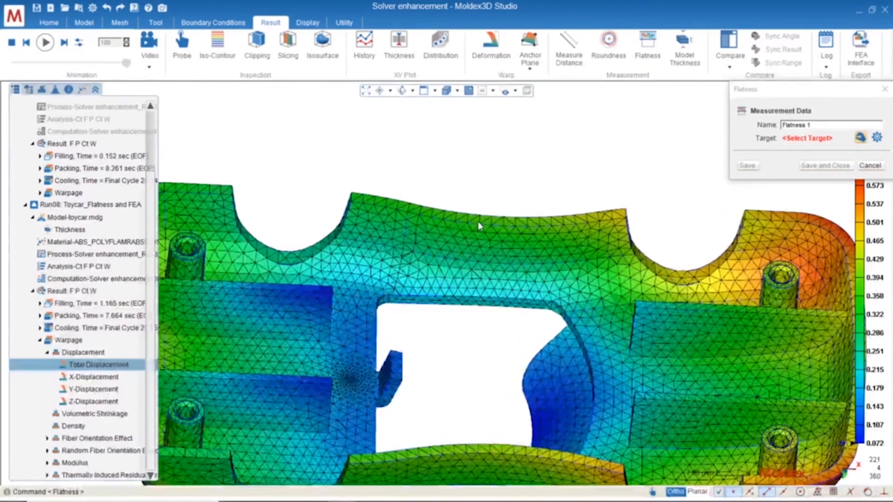
# Add the rim faces between the wheel arches on both long sides of the toy car to the flatness target.
pyautogui.rightClick(486, 225)
pyautogui.click(502, 231)
pyautogui.scroll(-3, 445, 234)
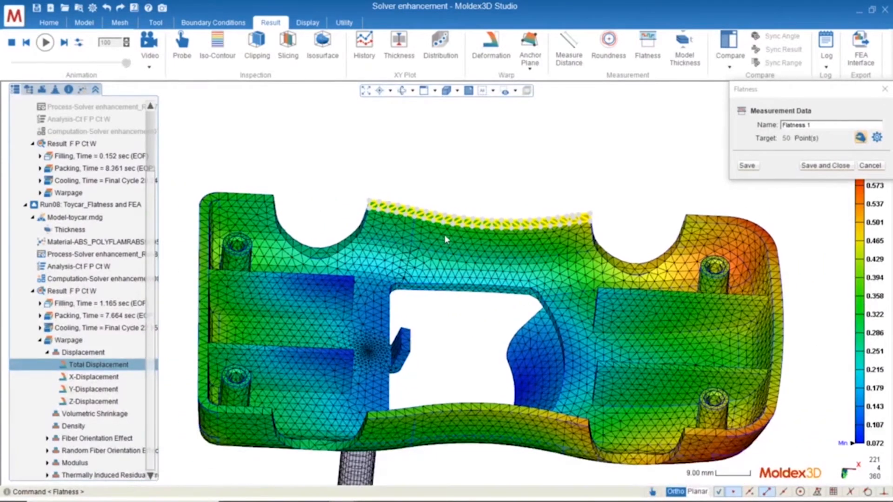
pyautogui.moveTo(474, 295); pyautogui.dragTo(455, 340, button='middle')
pyautogui.scroll(2, 458, 346)
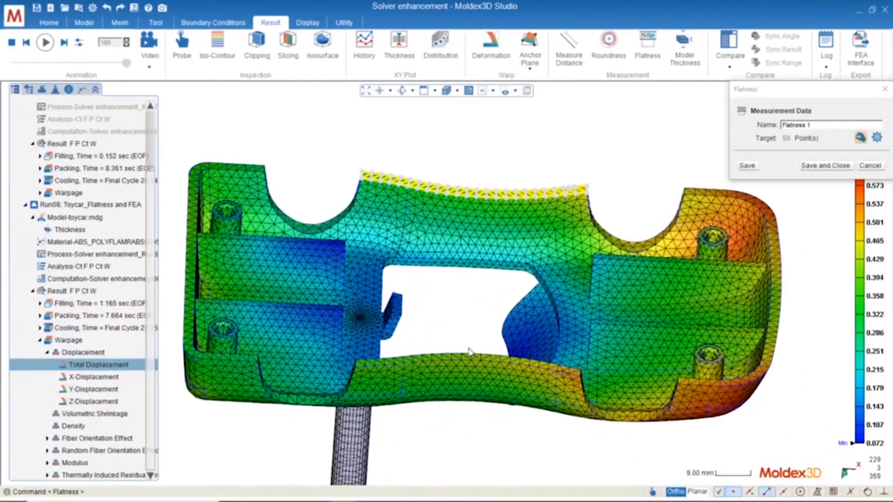
pyautogui.rightClick(471, 362)
pyautogui.click(491, 371)
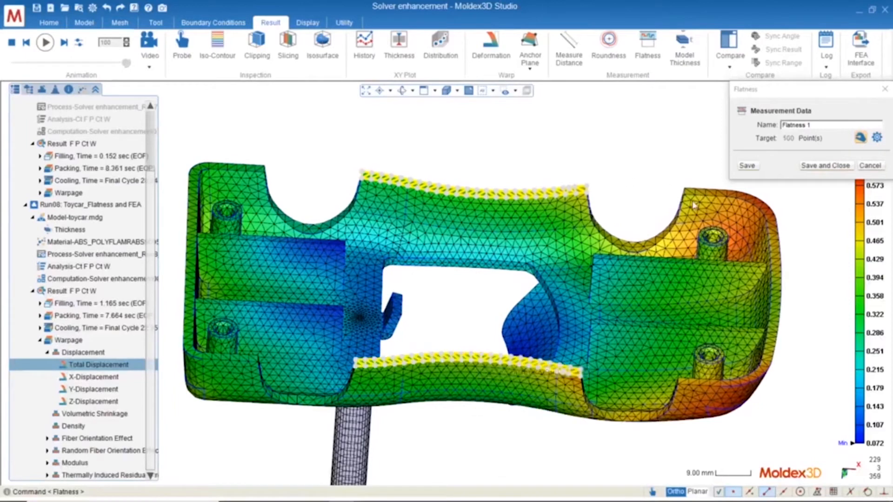
# Add the rim faces around both ends of the toy car body to the flatness target.
pyautogui.rightClick(748, 203)
pyautogui.click(760, 209)
pyautogui.keyDown('ctrl'); pyautogui.moveTo(755, 193); pyautogui.dragTo(709, 225); pyautogui.keyUp('ctrl')
pyautogui.rightClick(720, 197)
pyautogui.click(741, 209)
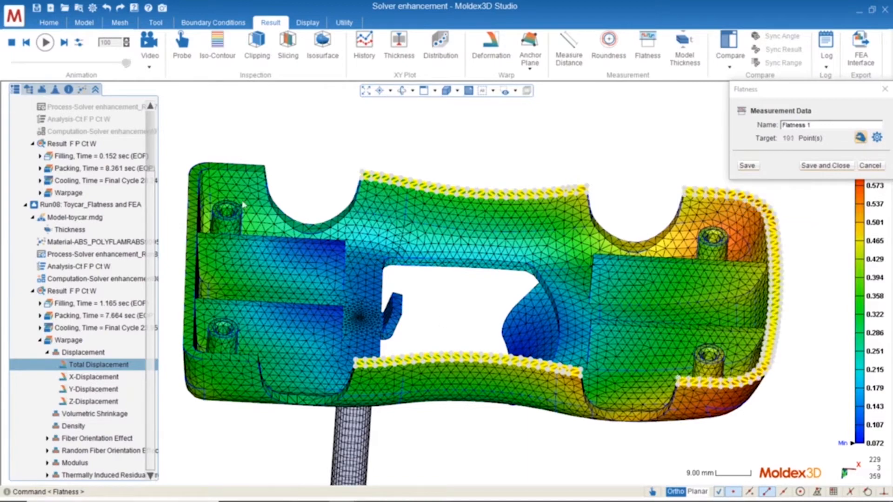
pyautogui.rightClick(242, 169)
pyautogui.click(272, 178)
# Save the flatness measurement, close its dialog, and examine the reference plane and rim deviation from several angles.
pyautogui.moveTo(272, 178); pyautogui.dragTo(169, 201, button='middle')
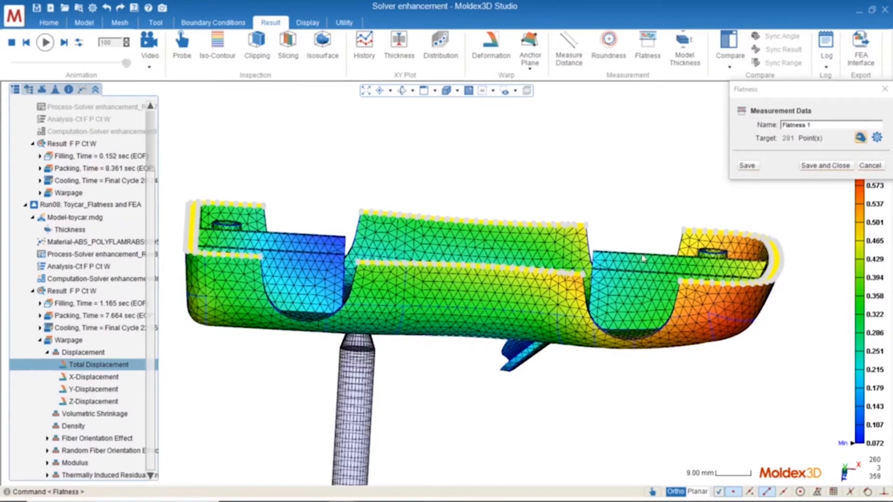
pyautogui.moveTo(642, 258); pyautogui.dragTo(514, 257, button='middle')
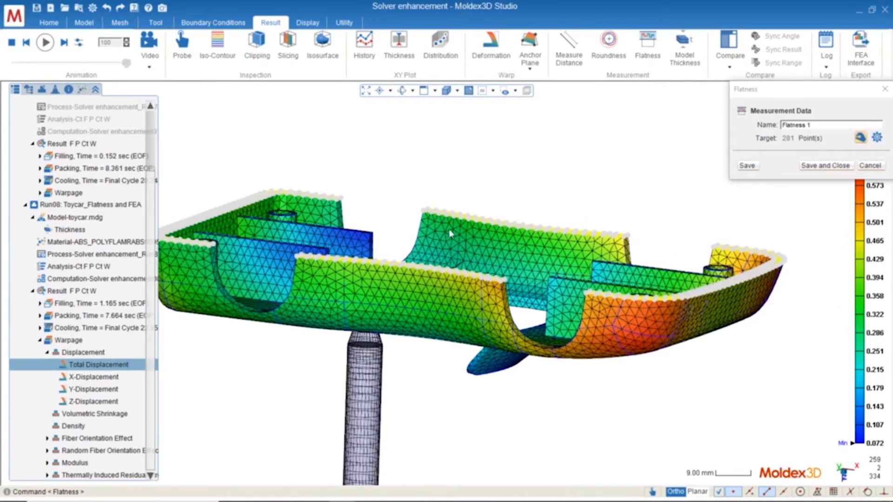
pyautogui.click(825, 166)
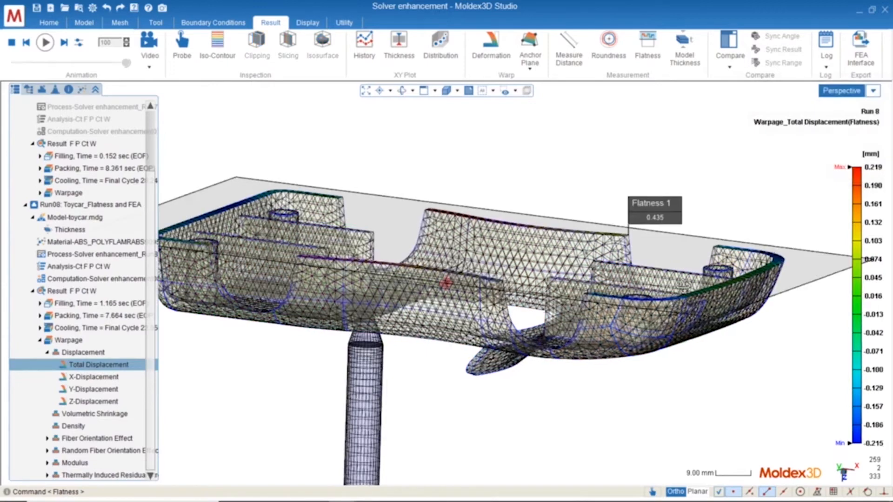
pyautogui.moveTo(682, 284); pyautogui.dragTo(696, 292, button='middle')
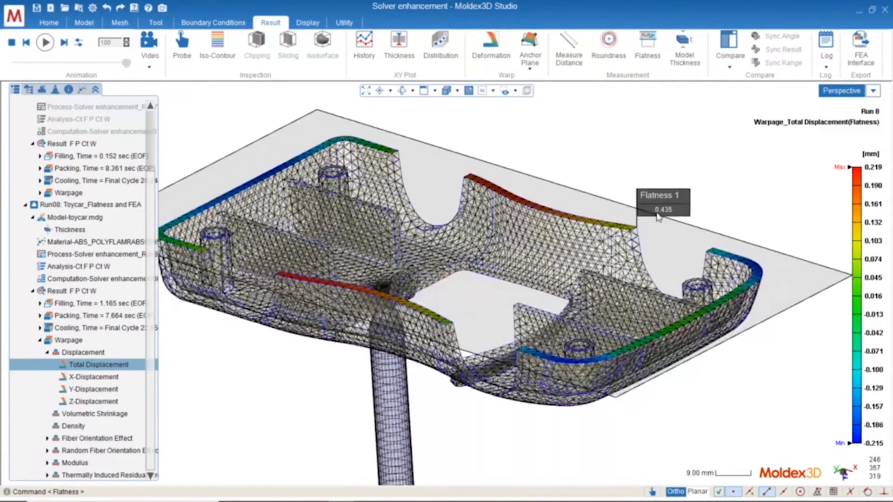
pyautogui.moveTo(649, 234); pyautogui.dragTo(524, 141, button='middle')
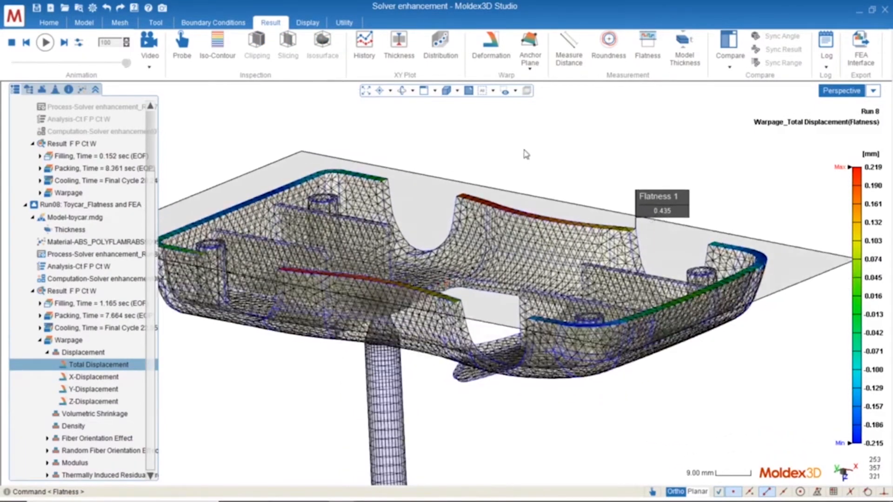
# Open the Deformation tool for the toy car's total displacement result.
pyautogui.click(489, 52)
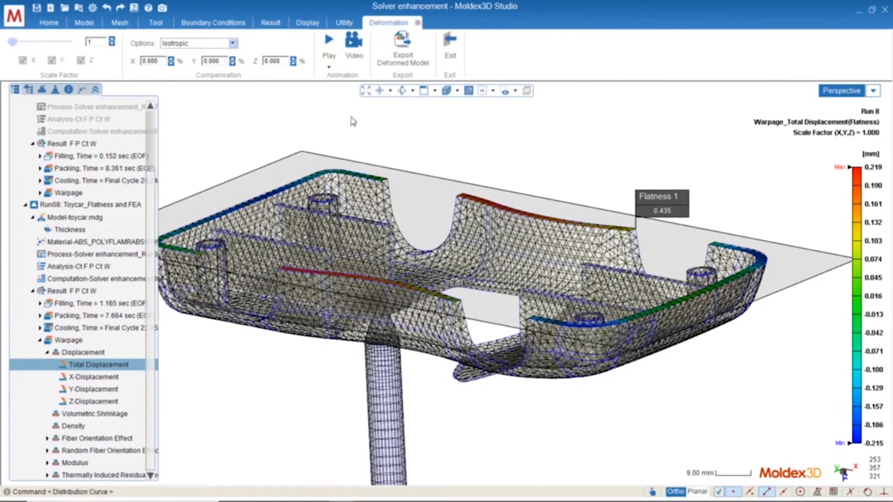
pyautogui.moveTo(13, 42); pyautogui.dragTo(12, 43)
# Delete the Measurement group with its flatness measurement and return to the project's list of runs and results.
pyautogui.click(29, 92)
pyautogui.click(77, 278)
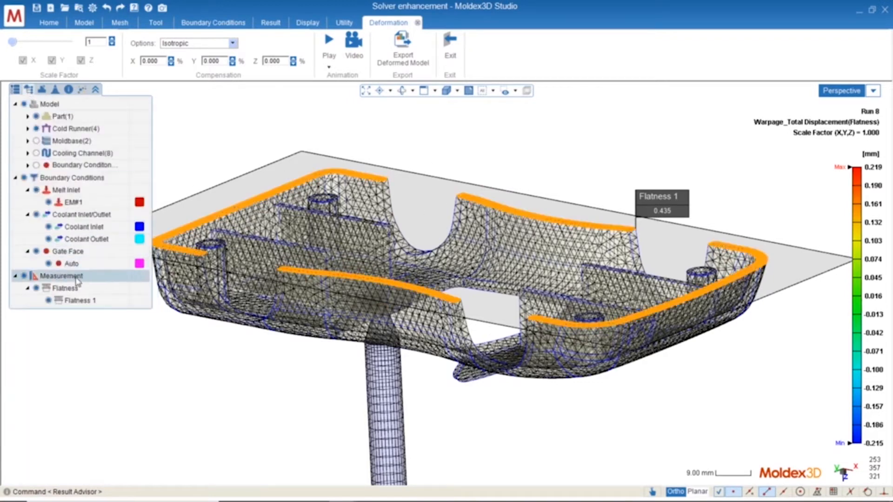
pyautogui.click(77, 278)
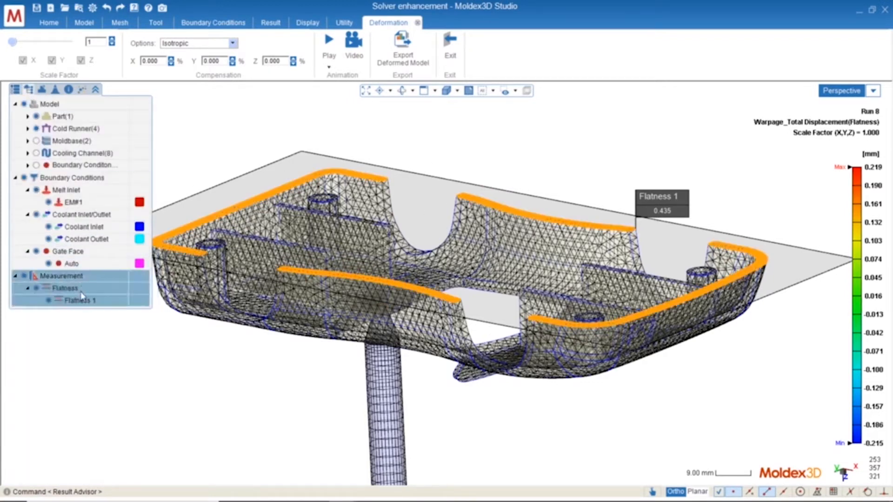
pyautogui.press('Delete')
pyautogui.moveTo(480, 158); pyautogui.dragTo(450, 322, button='right')
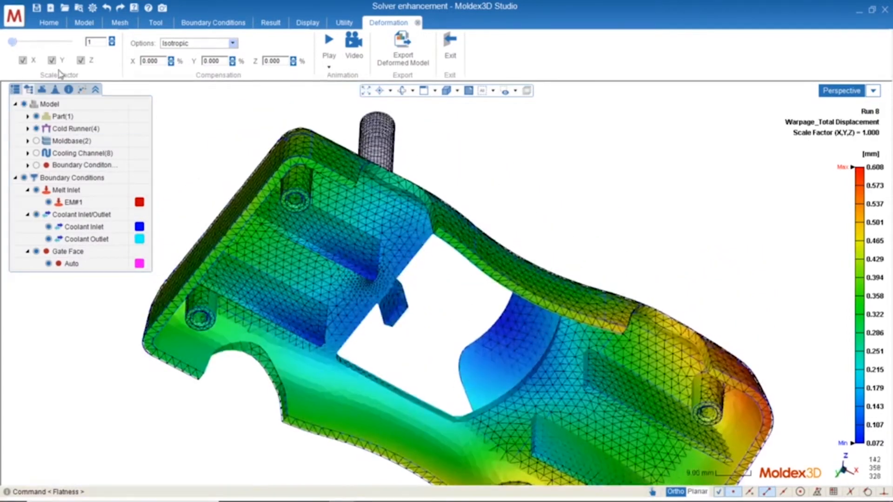
pyautogui.click(16, 91)
pyautogui.moveTo(644, 185); pyautogui.dragTo(604, 309, button='right')
pyautogui.scroll(-3, 603, 310)
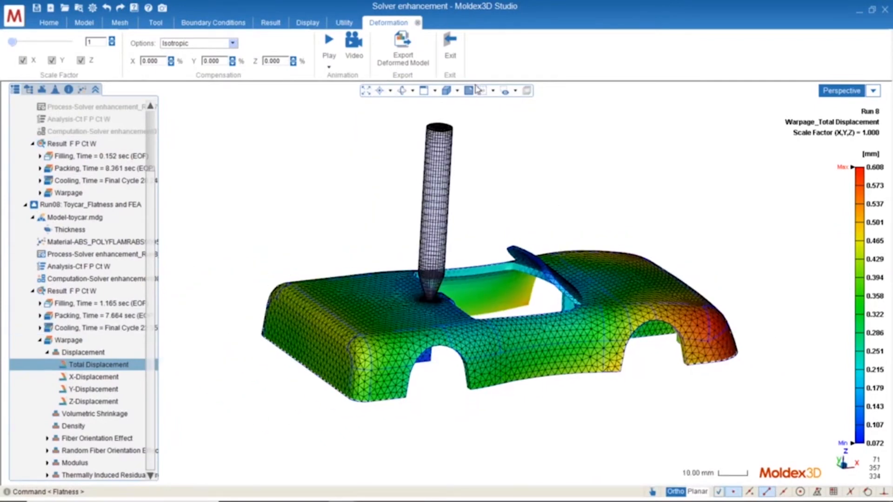
# Switch to the PowerPoint slide show and advance from the Flatness slide to the 3D to Shell Mapping slide.
pyautogui.click(860, 13)
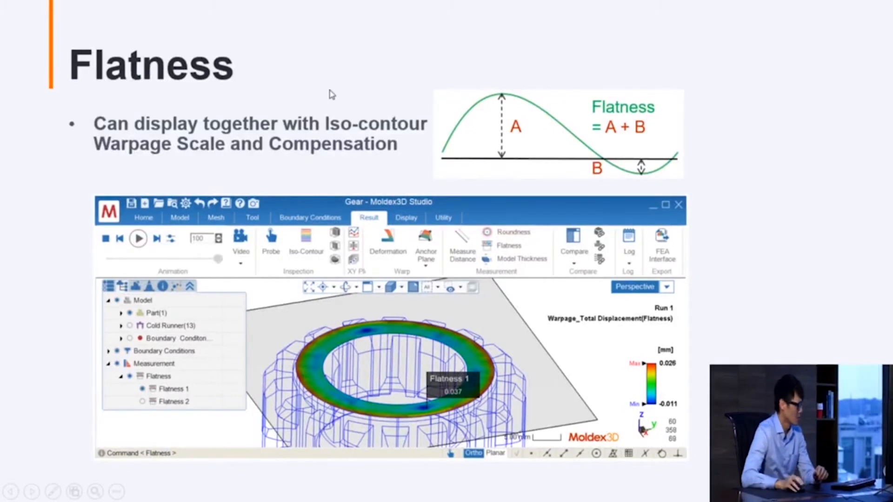
pyautogui.click(331, 94)
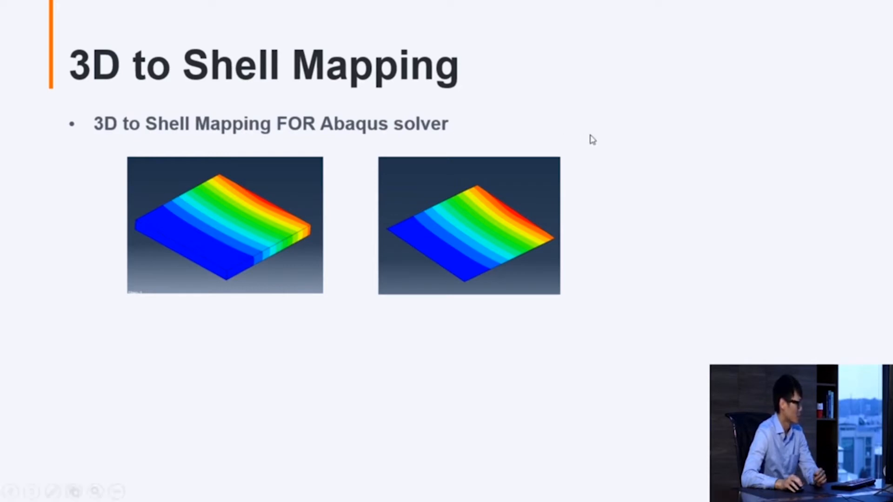
# Switch back to the Solver enhancement project in Moldex3D Studio and exit the Deformation tool.
pyautogui.hotkey('alt', 'Tab')
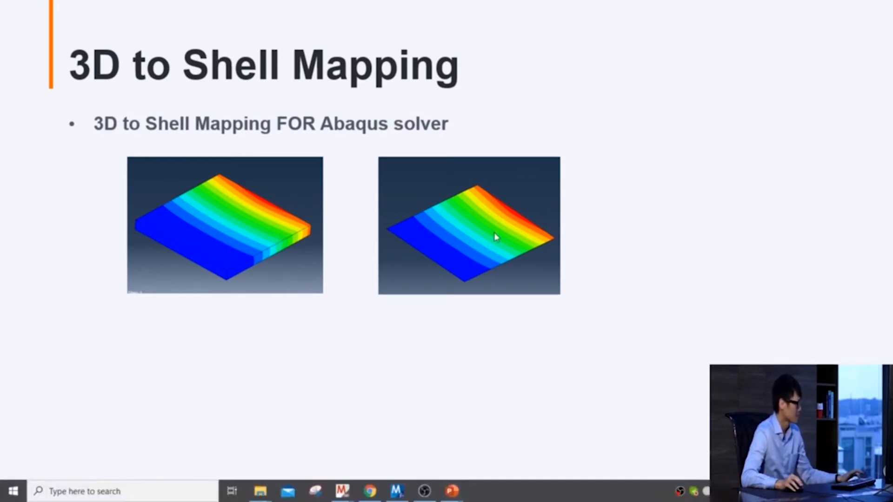
pyautogui.moveTo(341, 488)
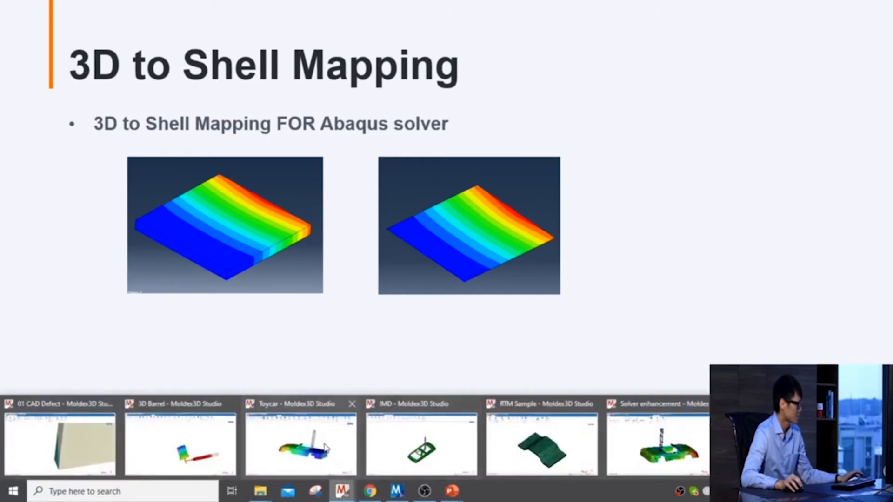
pyautogui.moveTo(301, 444)
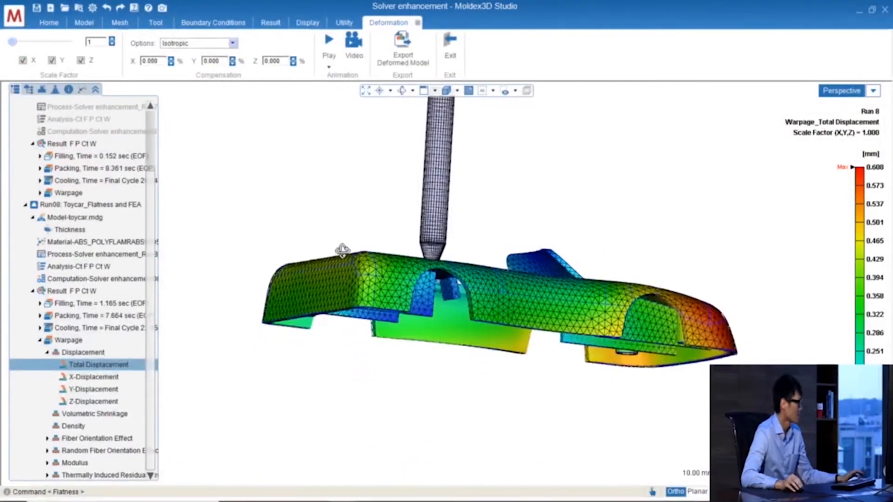
pyautogui.moveTo(342, 251); pyautogui.dragTo(311, 231, button='right')
pyautogui.moveTo(386, 263); pyautogui.dragTo(421, 222, button='right')
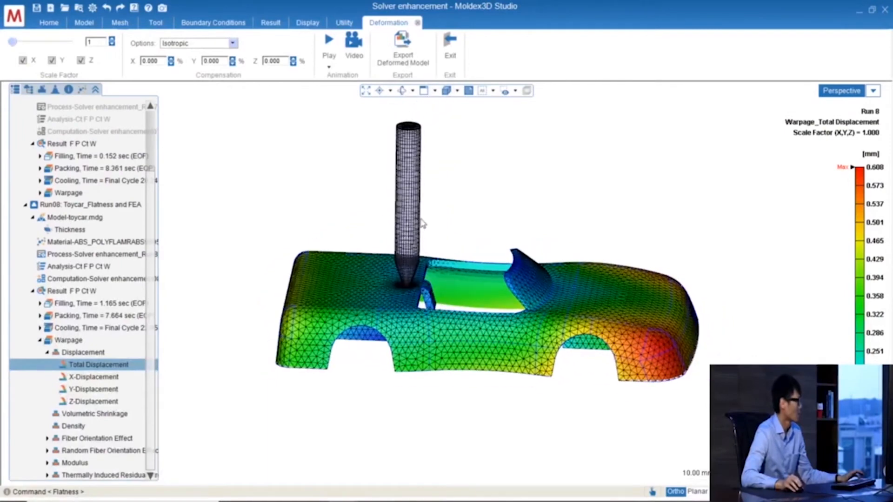
pyautogui.click(417, 23)
pyautogui.moveTo(540, 147); pyautogui.dragTo(478, 238, button='right')
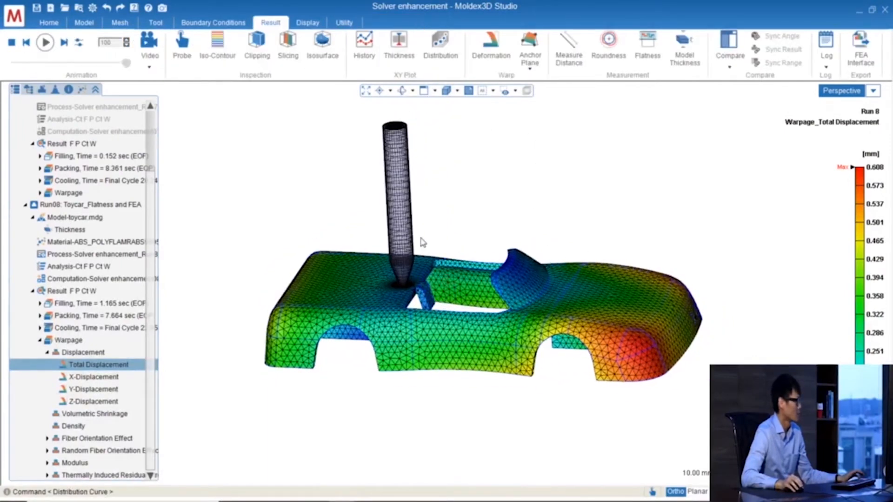
# Open the FEA Interface options, set the stress solver to ABAQUS and output the mesh as Mapped(3D-to-shell).
pyautogui.click(865, 58)
pyautogui.click(416, 91)
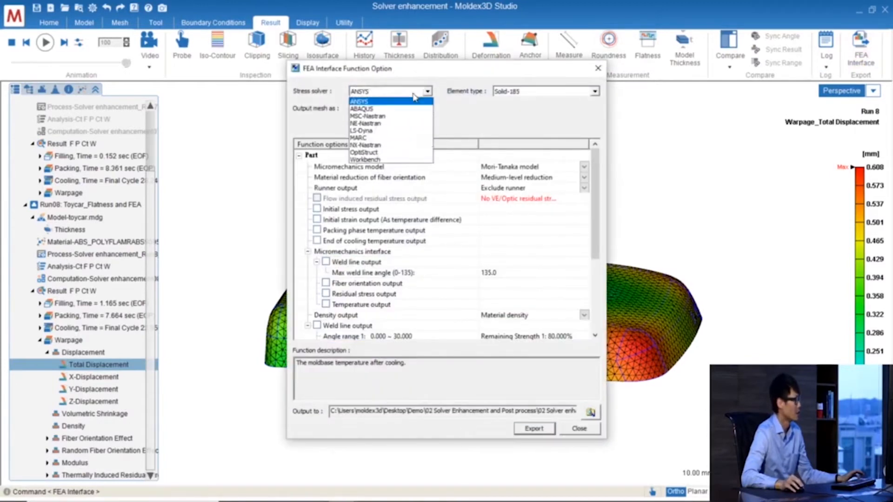
pyautogui.click(389, 110)
pyautogui.click(390, 109)
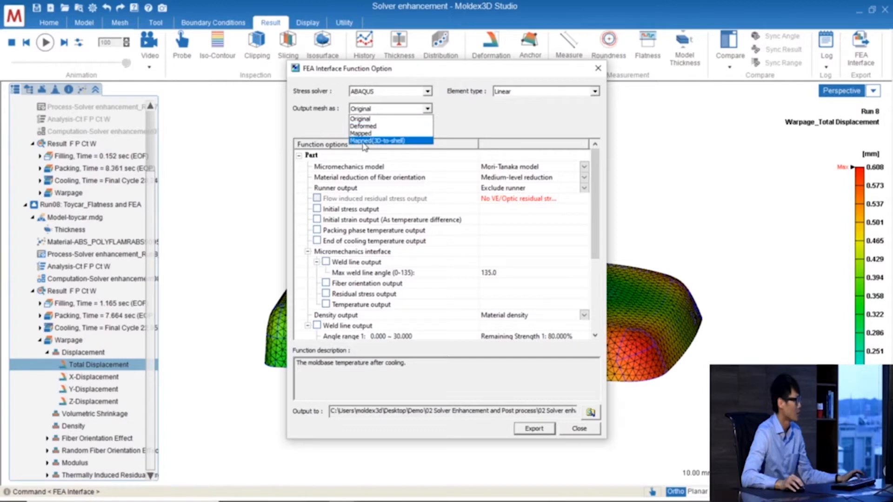
pyautogui.click(379, 141)
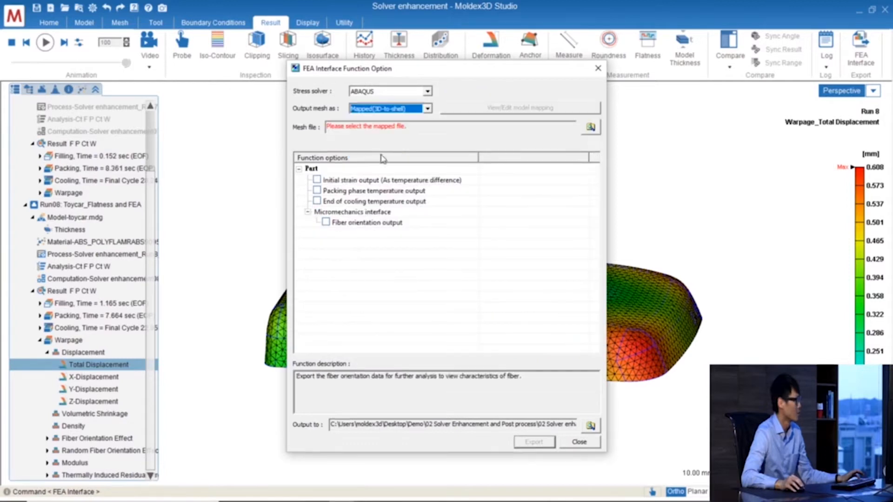
# Select toycar.inp from the 02 Solver Enhancement and Post process folder as the mesh file for the FEA mapping.
pyautogui.click(590, 127)
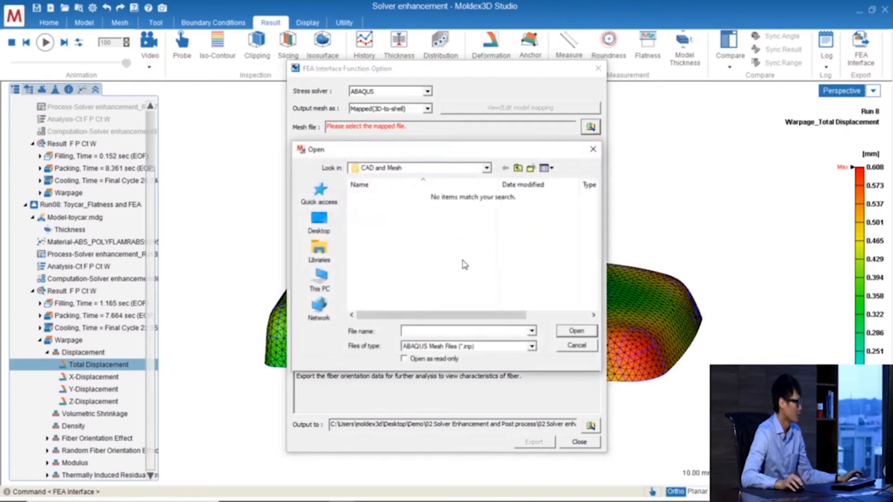
pyautogui.click(518, 168)
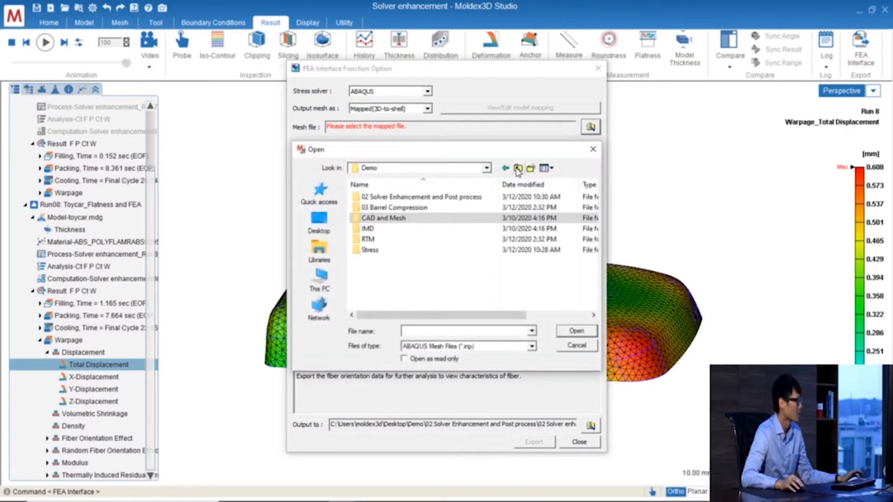
pyautogui.click(518, 167)
pyautogui.doubleClick(404, 216)
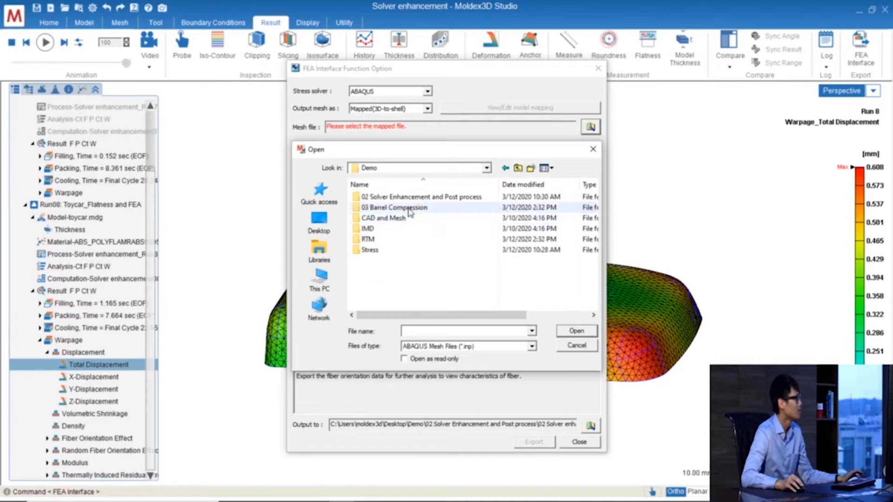
pyautogui.click(401, 198)
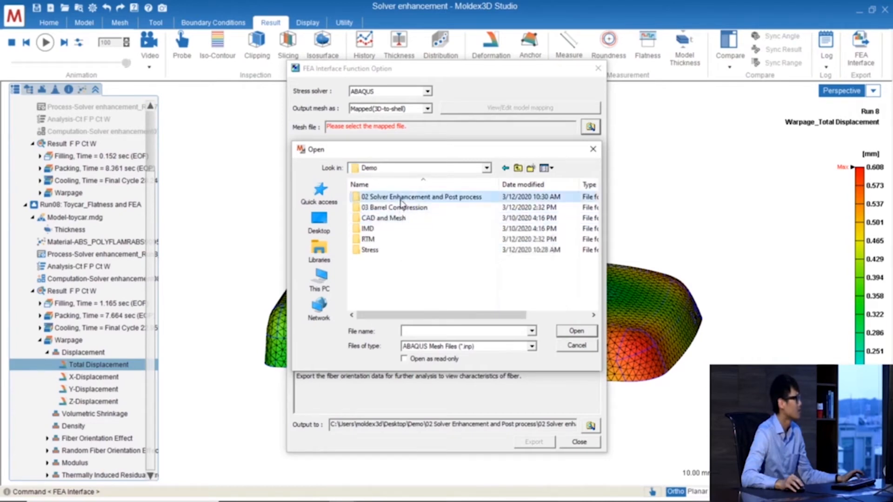
pyautogui.doubleClick(401, 200)
pyautogui.click(398, 209)
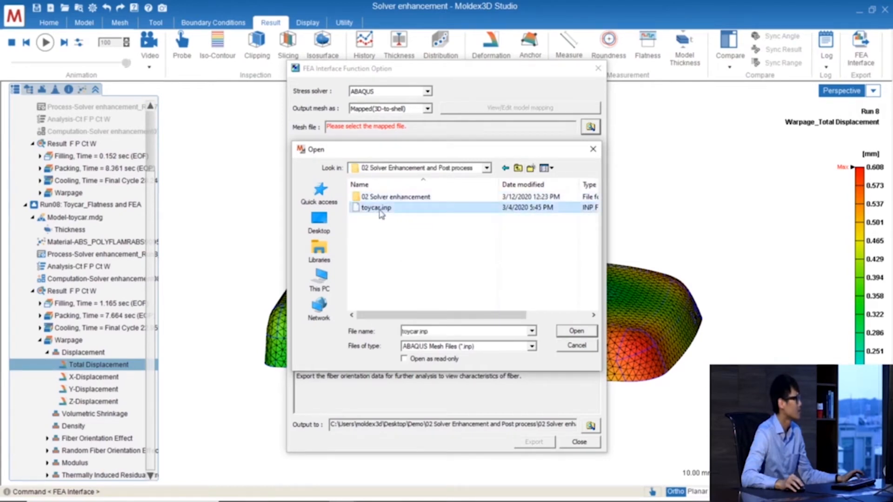
pyautogui.doubleClick(379, 208)
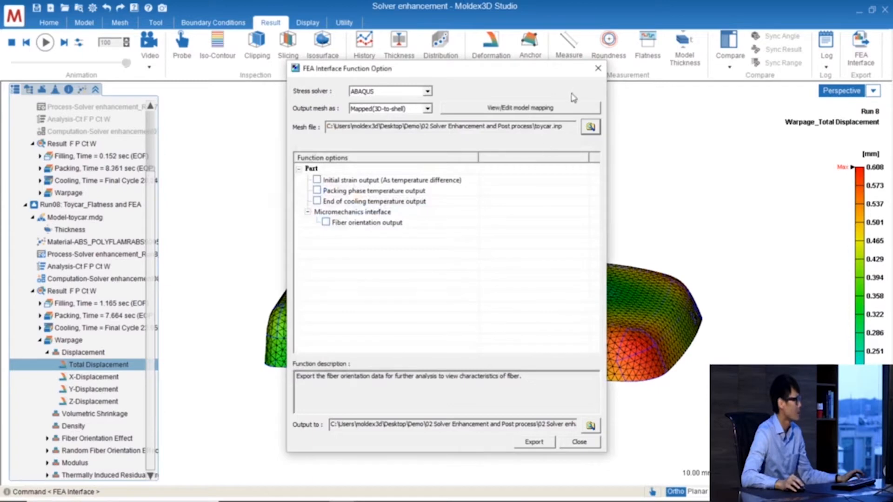
# Open the model mapping for viewing and hide the part to inspect the imported shell mesh of the toy car.
pyautogui.click(553, 108)
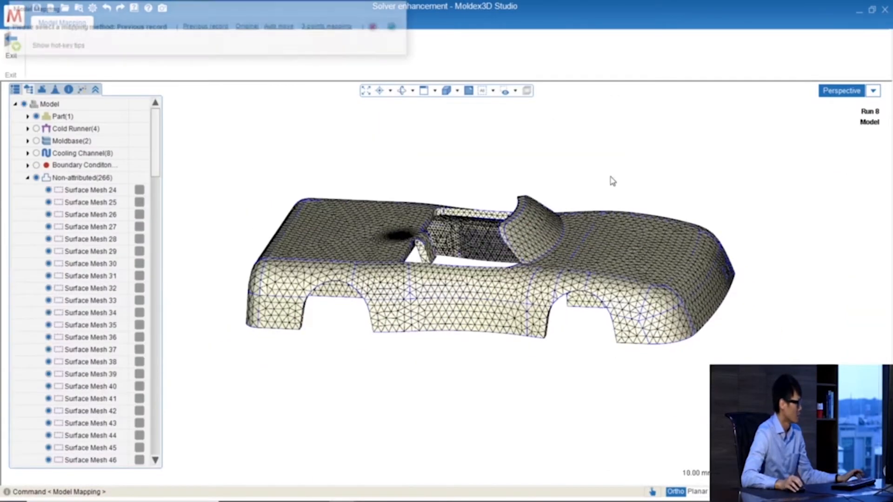
pyautogui.click(36, 116)
pyautogui.moveTo(441, 281)
pyautogui.mouseDown(button='right')
pyautogui.moveTo(473, 130)
pyautogui.moveTo(416, 189)
pyautogui.moveTo(392, 172)
pyautogui.moveTo(459, 203)
pyautogui.moveTo(487, 175)
pyautogui.moveTo(438, 283)
pyautogui.mouseUp(button='right')
pyautogui.scroll(2, 459, 203)
pyautogui.scroll(2, 459, 204)
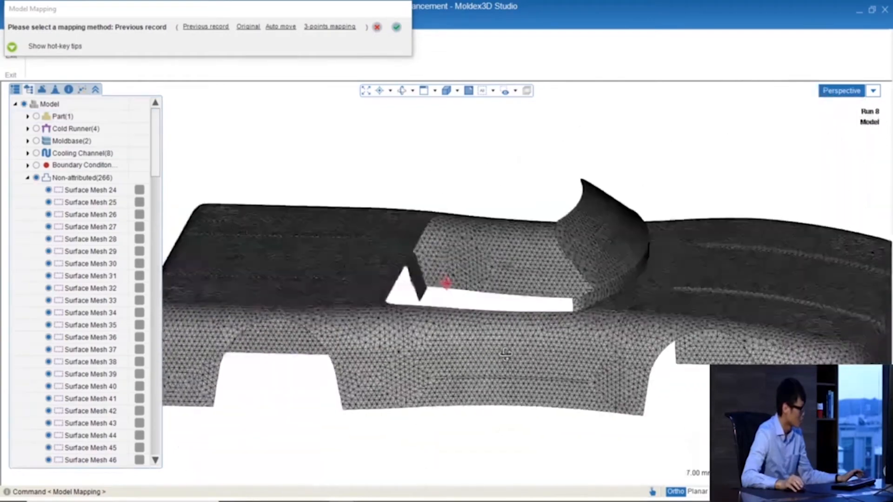
pyautogui.scroll(-3, 431, 287)
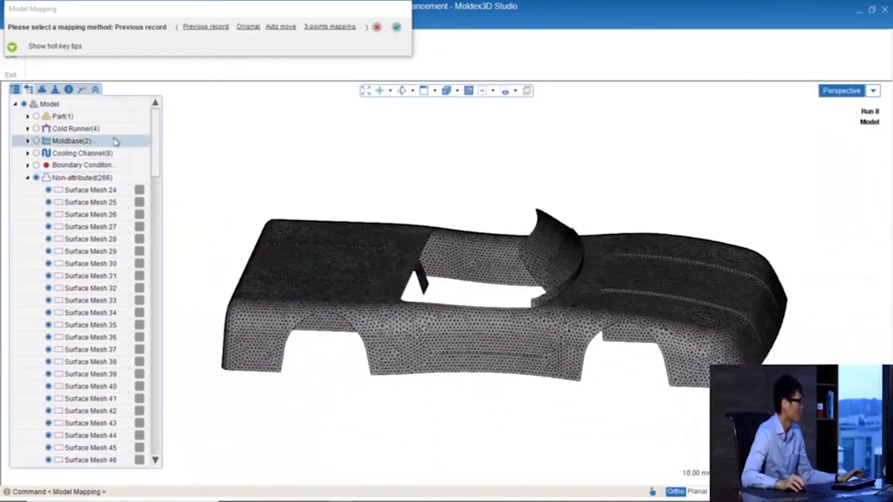
# Show the part again and accept the model mapping with the Previous record method.
pyautogui.click(36, 116)
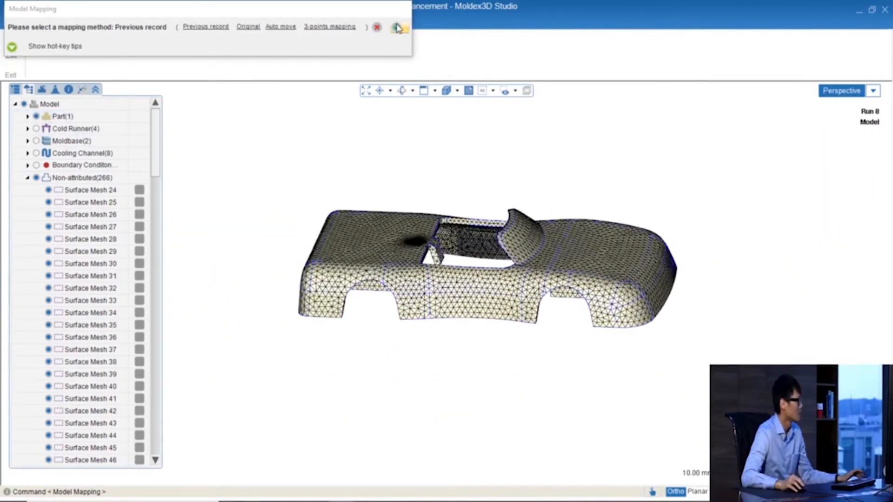
pyautogui.click(396, 27)
pyautogui.click(544, 279)
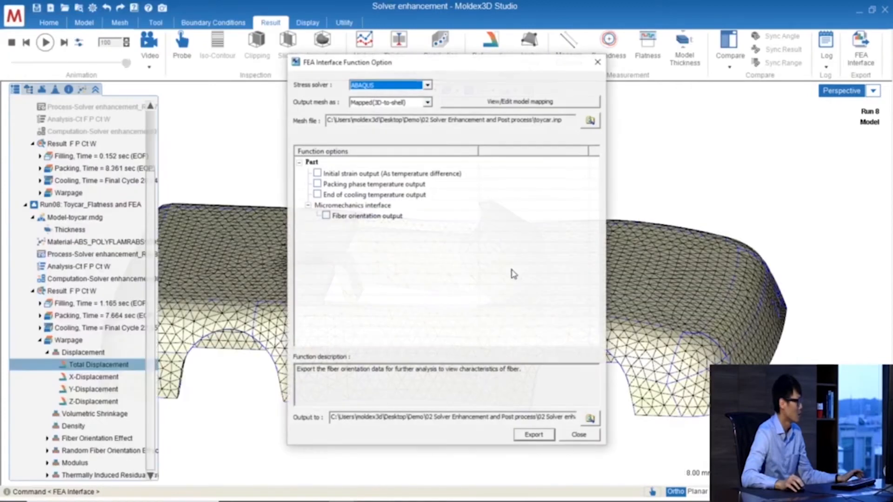
# Try the initial strain output and look at fiber orientation output, clear the selection and close the FEA Interface options without exporting.
pyautogui.click(317, 173)
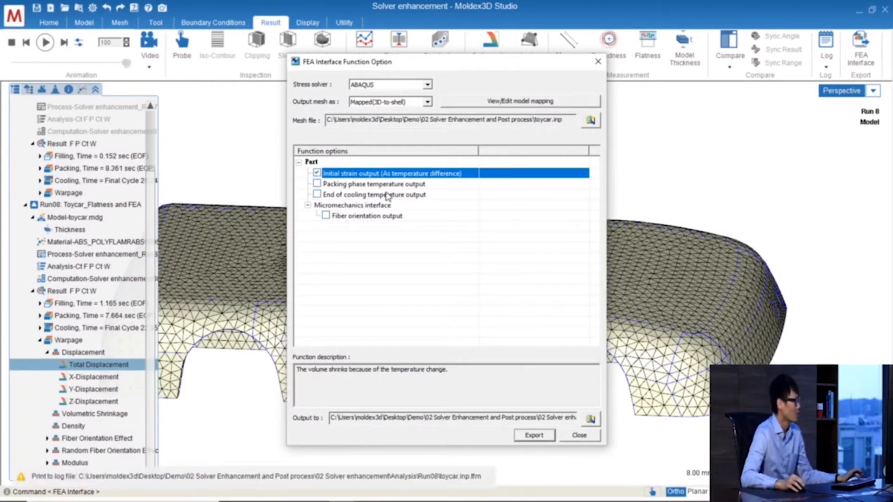
pyautogui.click(325, 216)
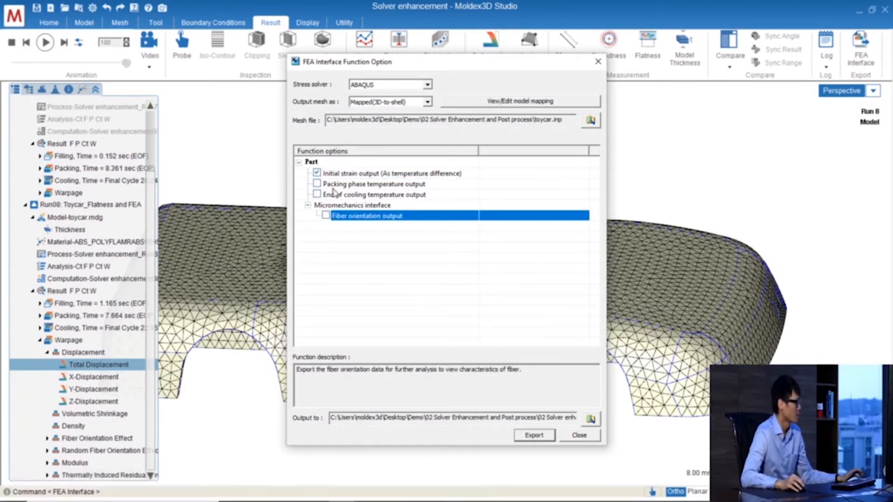
pyautogui.click(319, 176)
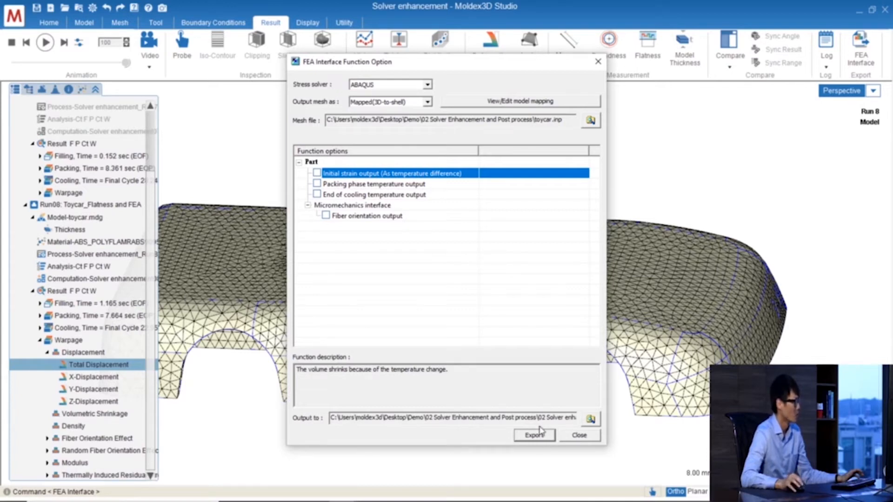
pyautogui.click(578, 435)
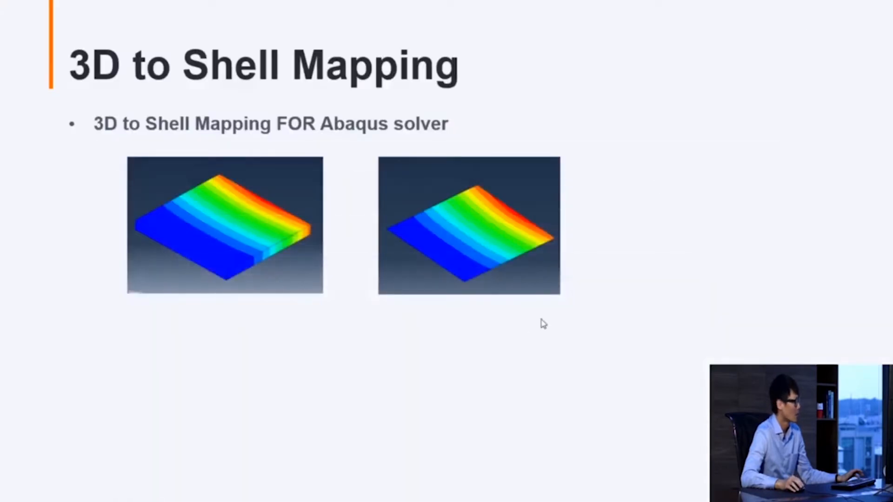
# Advance the slide show to Consider Ejection Timing after Mold Open and switch back to the Solver enhancement project in Moldex3D Studio.
pyautogui.press('Right')
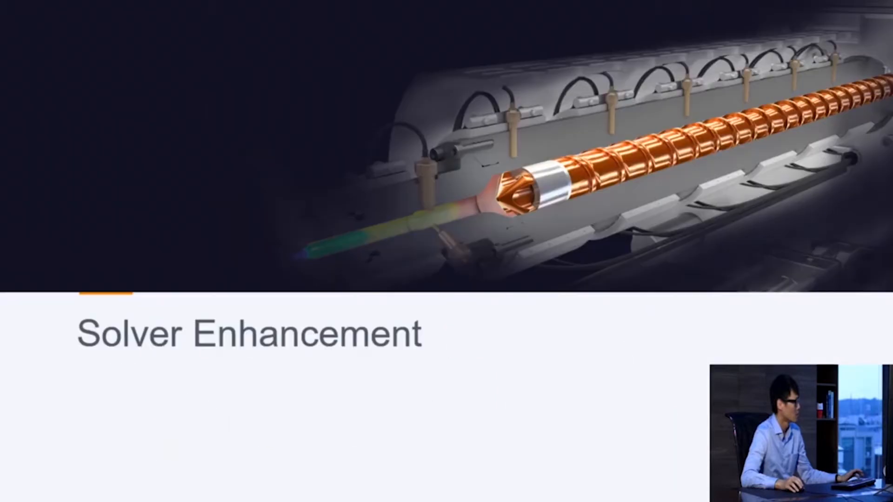
pyautogui.press('Right')
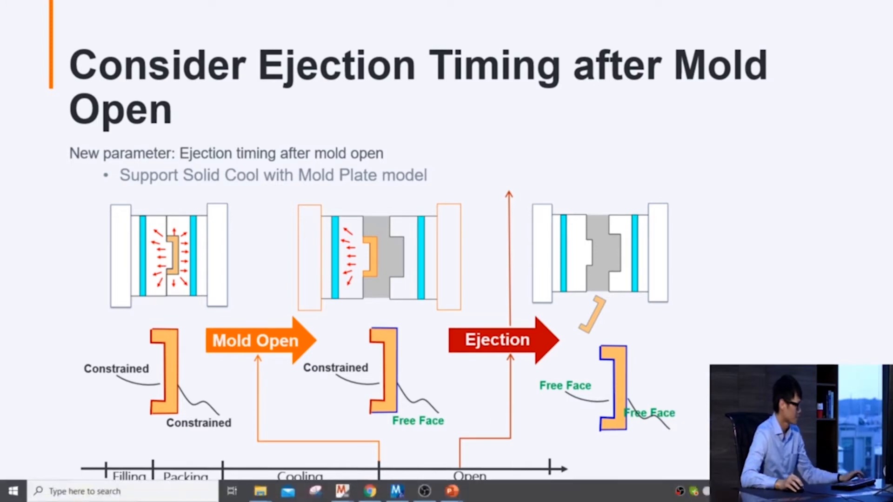
pyautogui.moveTo(342, 493)
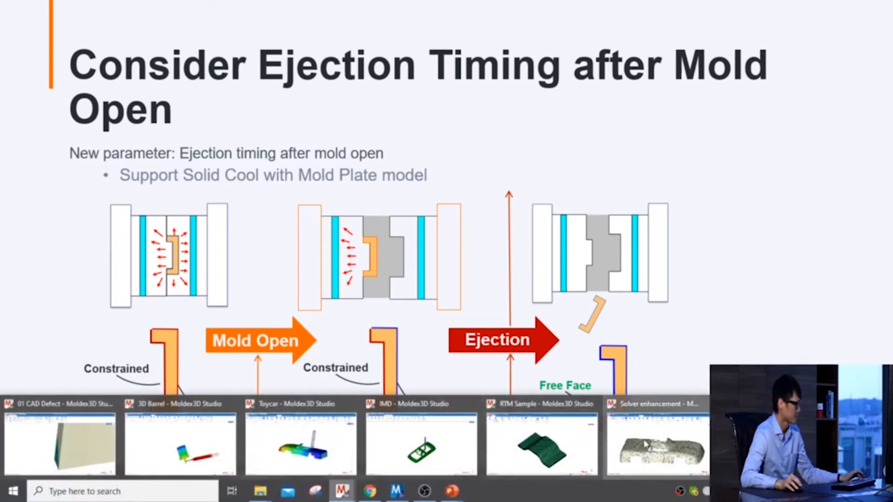
pyautogui.click(658, 444)
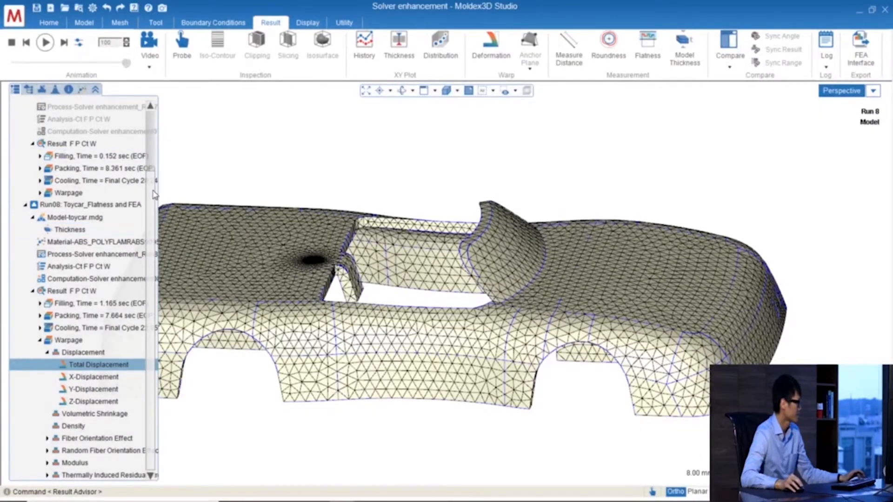
# Collapse Run07, expand Run01: Mold Plate in the project and load its Cooling Temperature result.
pyautogui.moveTo(152, 190); pyautogui.dragTo(156, 112)
pyautogui.click(25, 192)
pyautogui.click(25, 119)
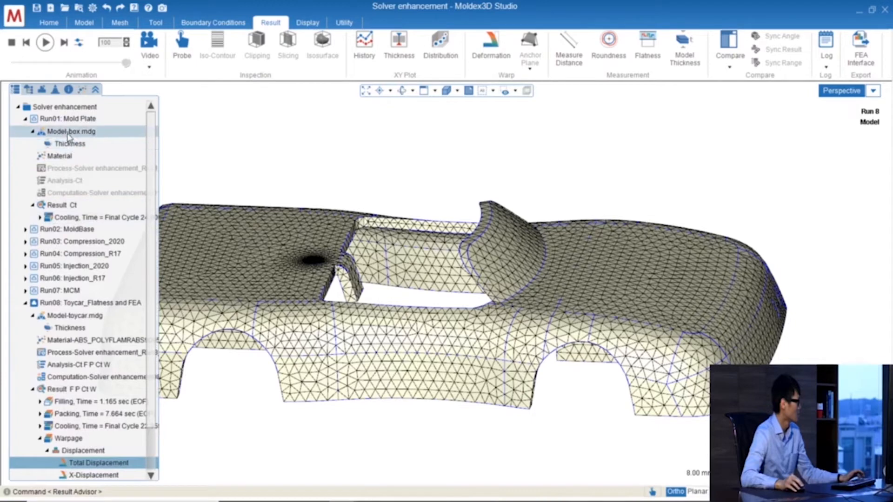
pyautogui.click(45, 217)
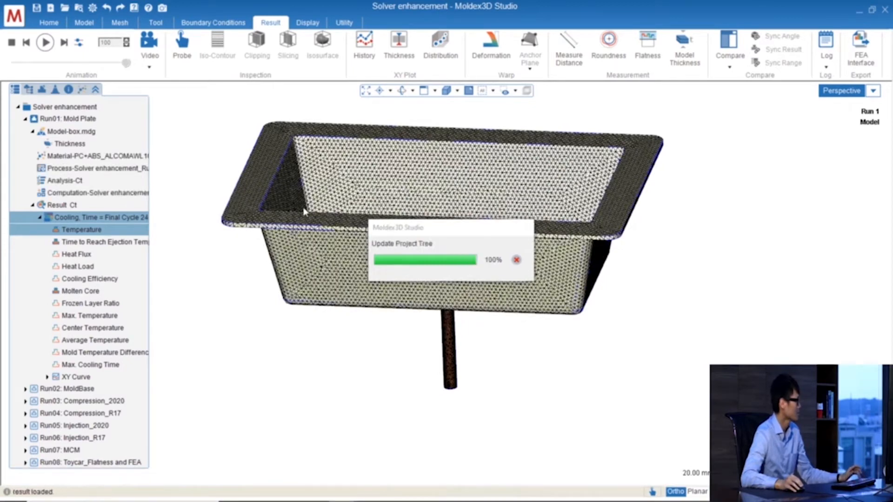
pyautogui.moveTo(333, 197); pyautogui.dragTo(295, 245, button='middle')
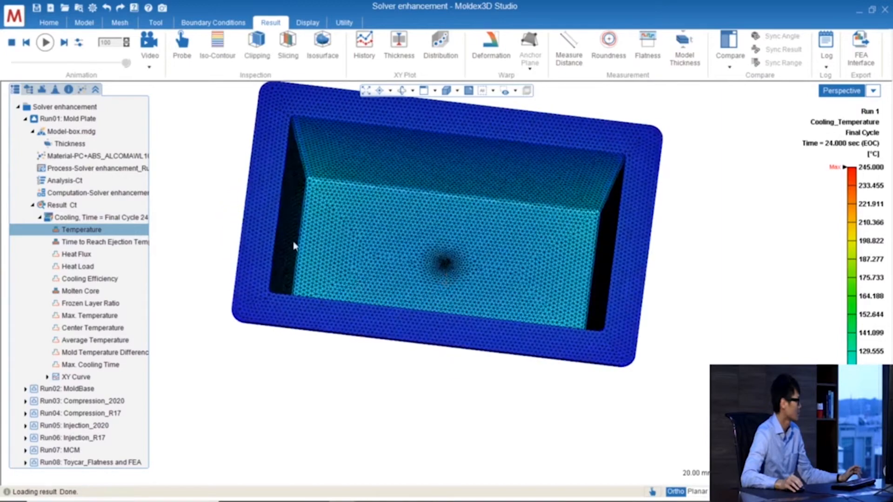
# Show only the movable mold plate, hiding the part and hot runner, to examine its cooling temperature.
pyautogui.click(28, 89)
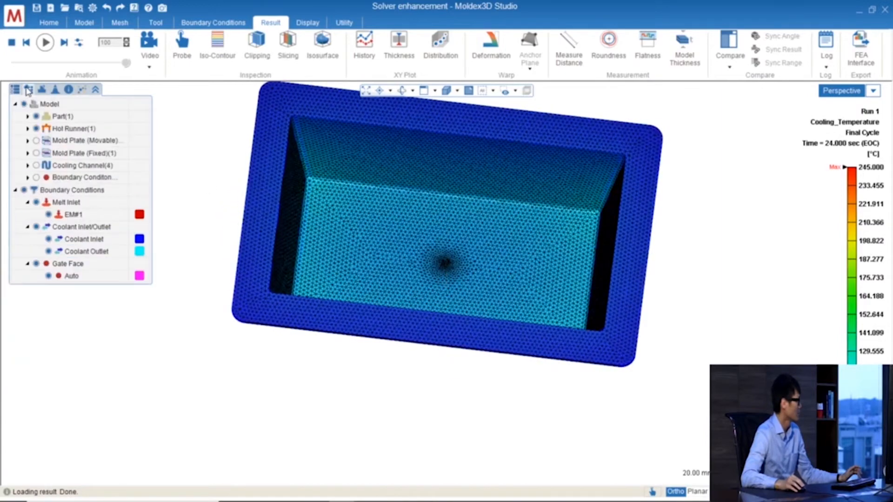
pyautogui.click(36, 141)
pyautogui.click(36, 128)
pyautogui.click(37, 116)
pyautogui.scroll(-5, 451, 295)
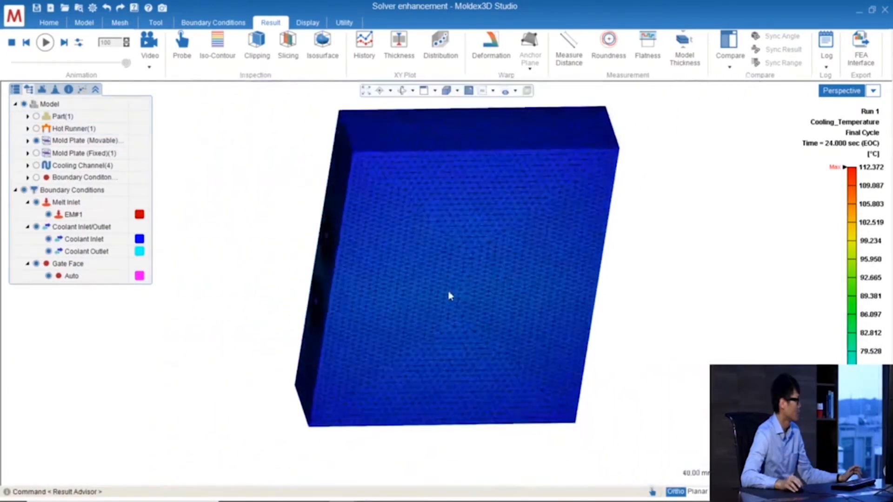
pyautogui.moveTo(450, 295); pyautogui.dragTo(447, 233, button='middle')
# Show the fixed mold plate instead of the movable one and examine the temperature on its cavity side and outer faces.
pyautogui.click(37, 153)
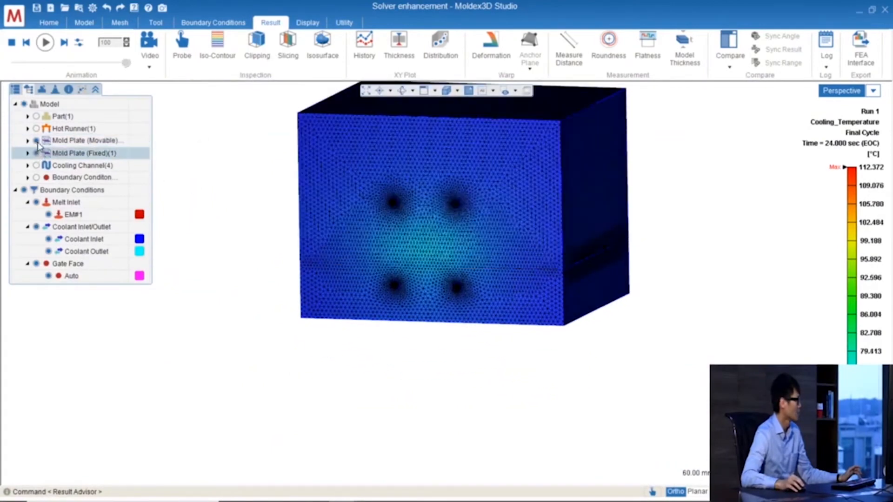
pyautogui.click(36, 141)
pyautogui.moveTo(457, 334); pyautogui.dragTo(495, 226, button='right')
pyautogui.moveTo(500, 221); pyautogui.dragTo(500, 330, button='middle')
pyautogui.moveTo(500, 330); pyautogui.dragTo(518, 269, button='right')
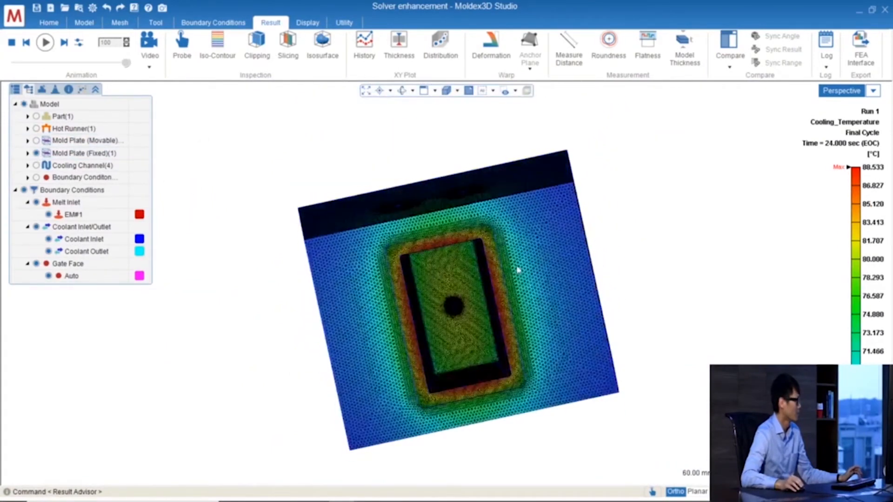
pyautogui.moveTo(451, 362); pyautogui.dragTo(442, 265, button='right')
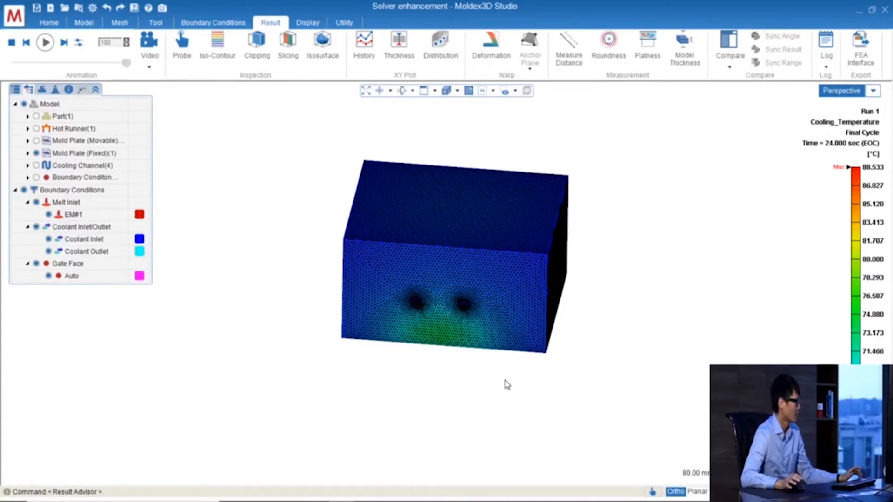
# Return to the project's run list and open the Cooling Settings of Run01's process in the Process Wizard.
pyautogui.click(15, 89)
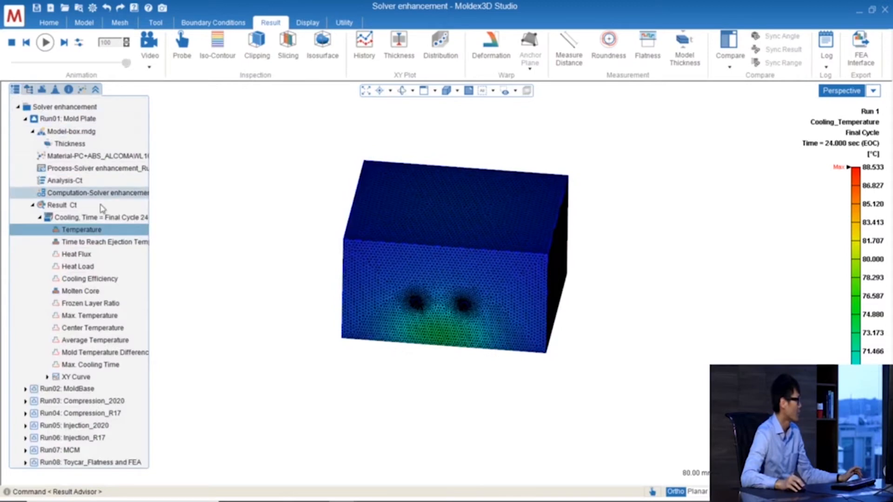
pyautogui.click(26, 119)
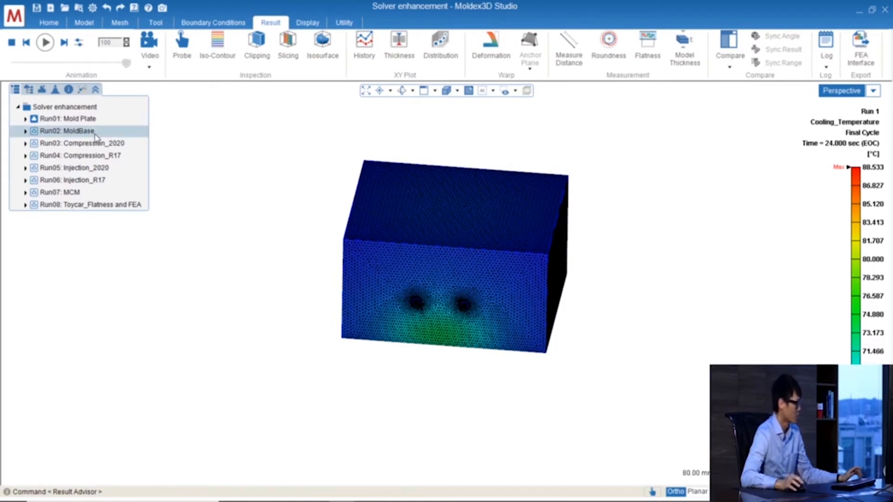
pyautogui.click(26, 119)
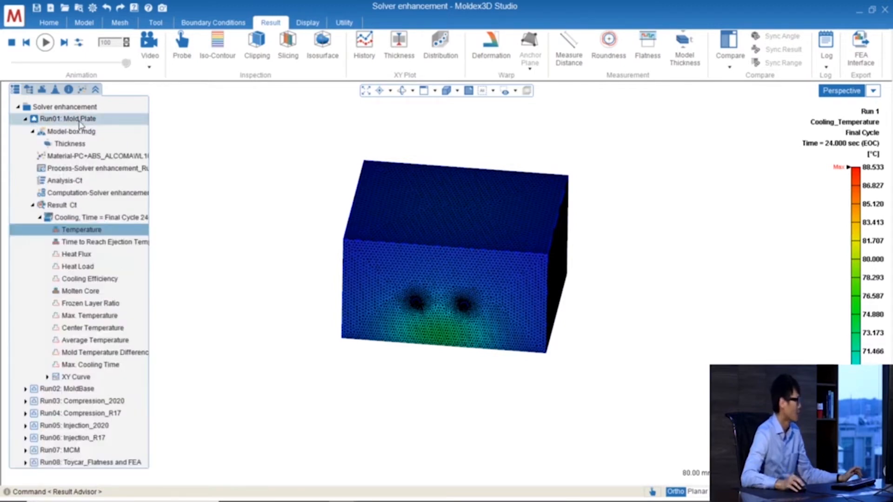
pyautogui.doubleClick(82, 172)
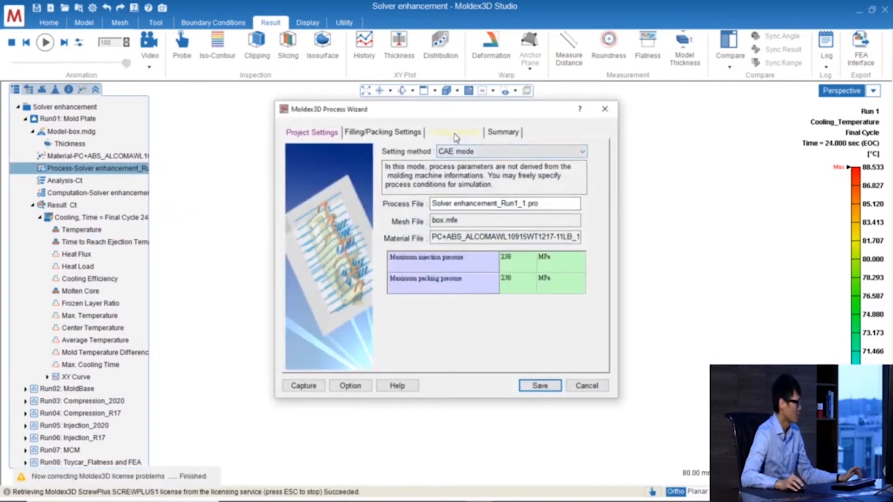
pyautogui.click(454, 132)
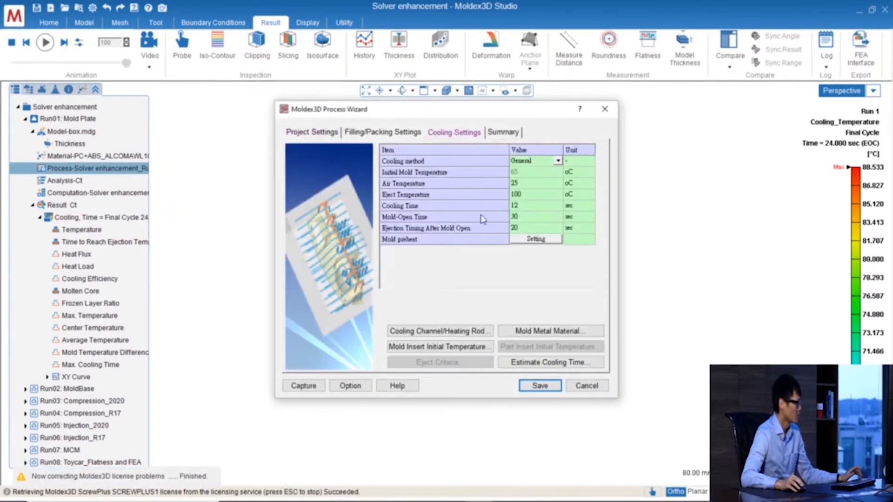
# Examine the Mold-Open Time and the new Ejection Timing After Mold Open parameter in the cooling settings.
pyautogui.click(514, 228)
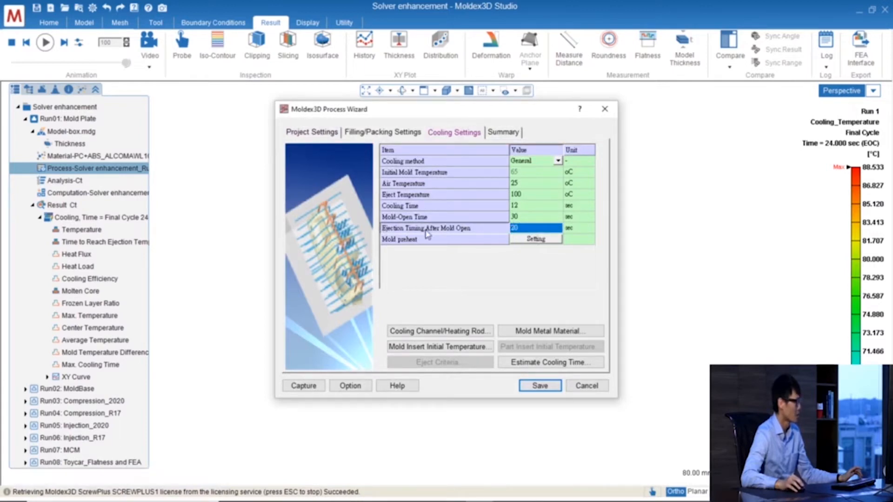
pyautogui.click(523, 220)
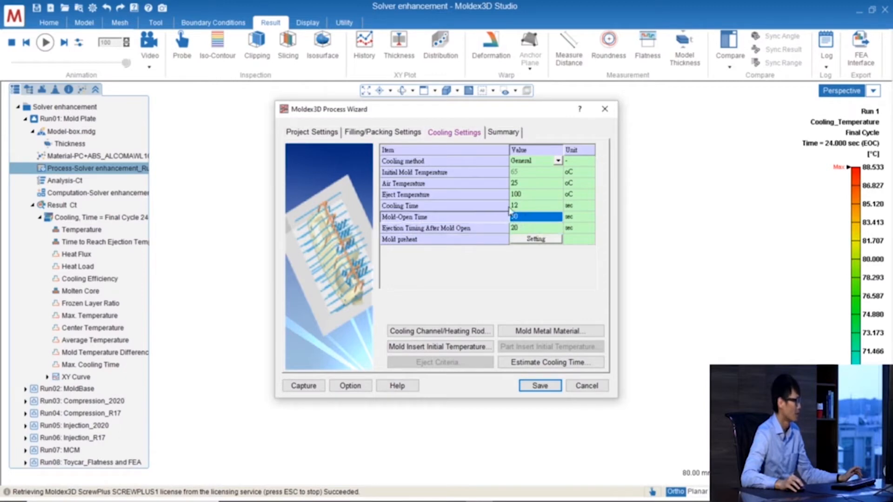
pyautogui.click(527, 229)
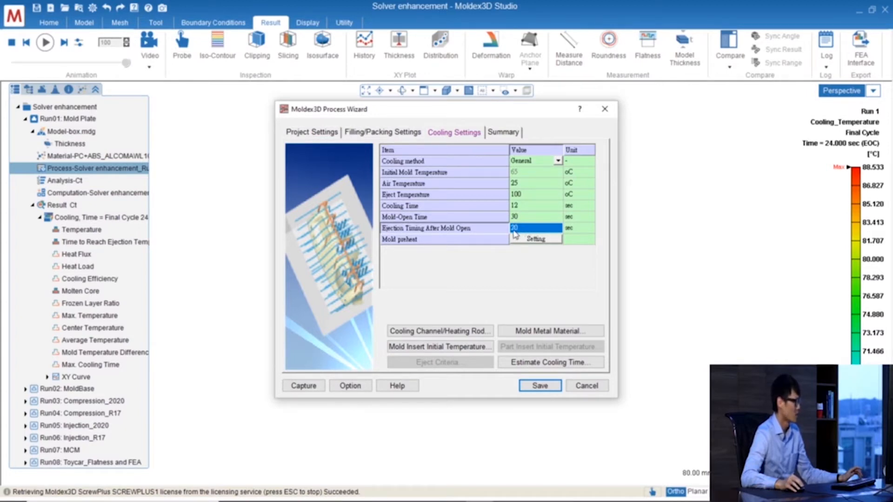
# Close the Process Wizard without saving, hide the fixed mold plate and show only the part's cooling temperature.
pyautogui.click(587, 386)
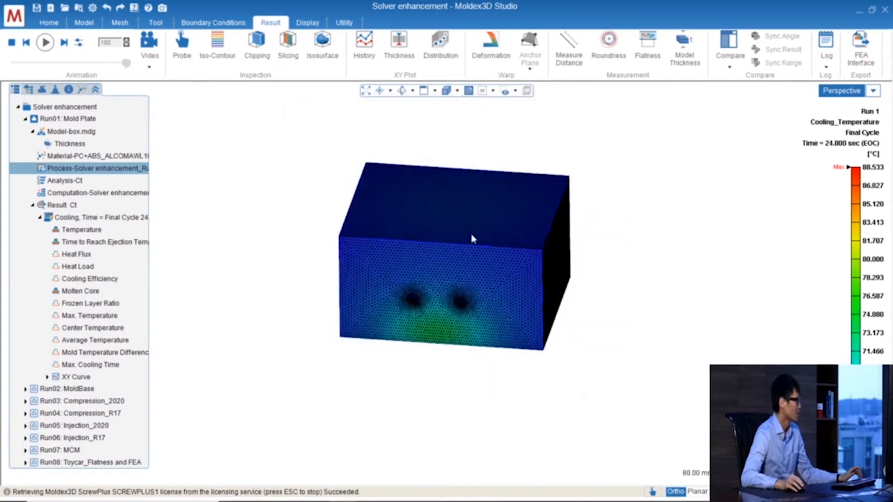
pyautogui.moveTo(472, 237); pyautogui.dragTo(538, 241, button='right')
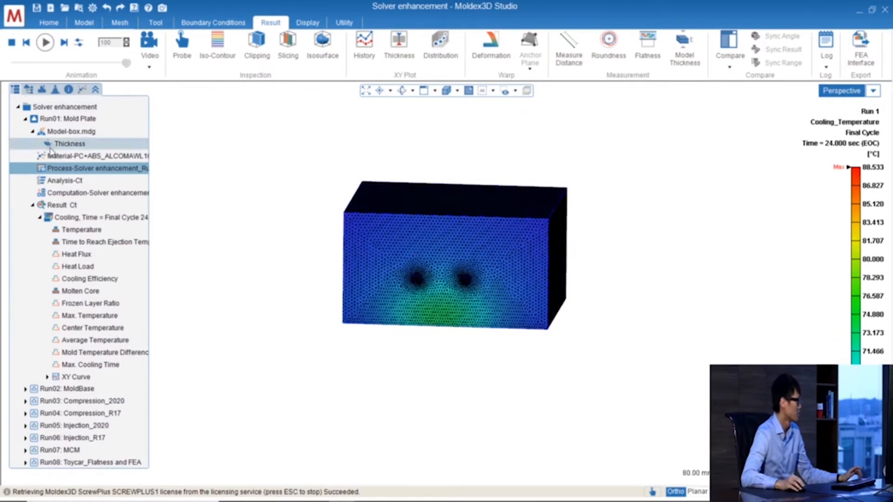
pyautogui.click(28, 89)
pyautogui.click(37, 153)
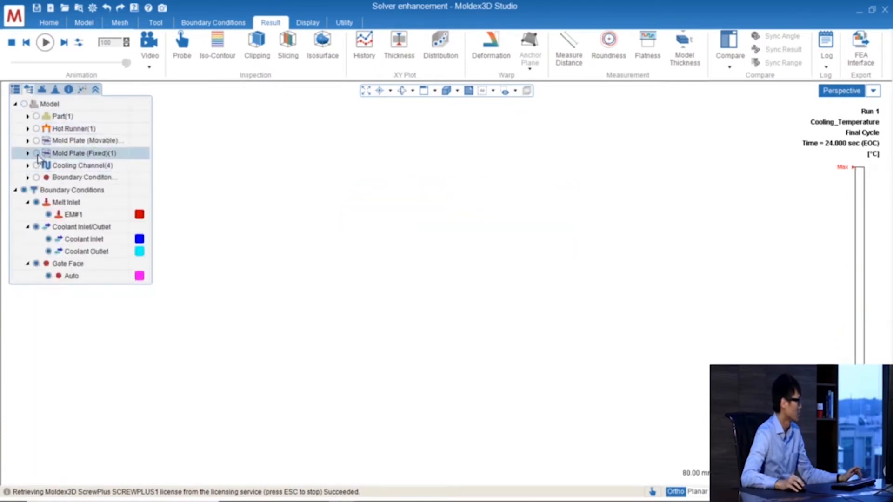
pyautogui.click(36, 116)
pyautogui.click(16, 89)
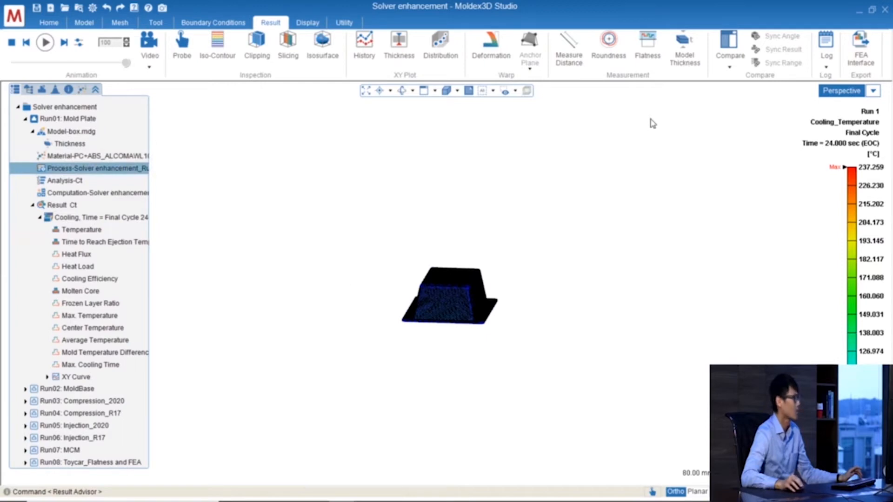
# Split the display into two side-by-side compare views, load Run02: MoldBase's cooling temperature in the second, and synchronize the view angles.
pyautogui.click(730, 68)
pyautogui.click(734, 87)
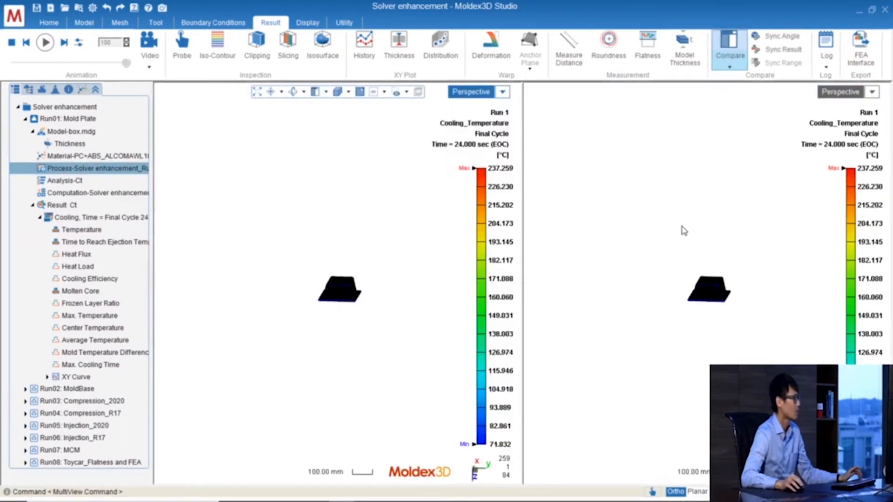
pyautogui.click(669, 181)
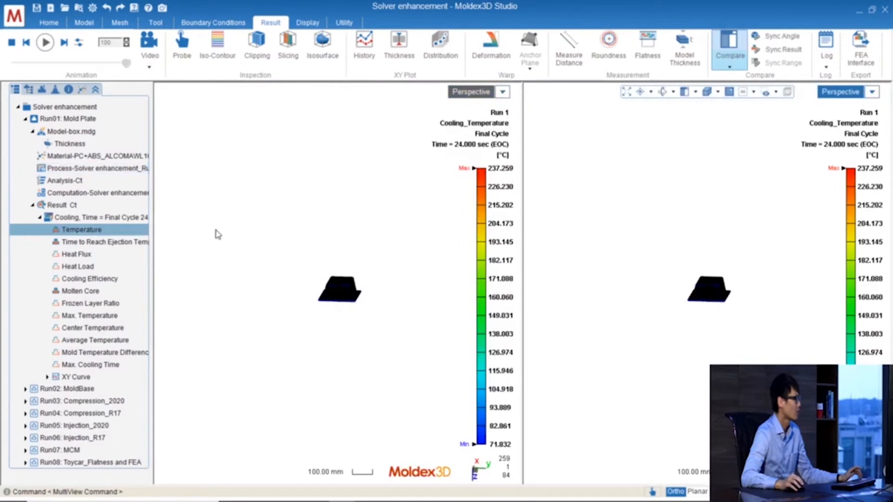
pyautogui.click(69, 388)
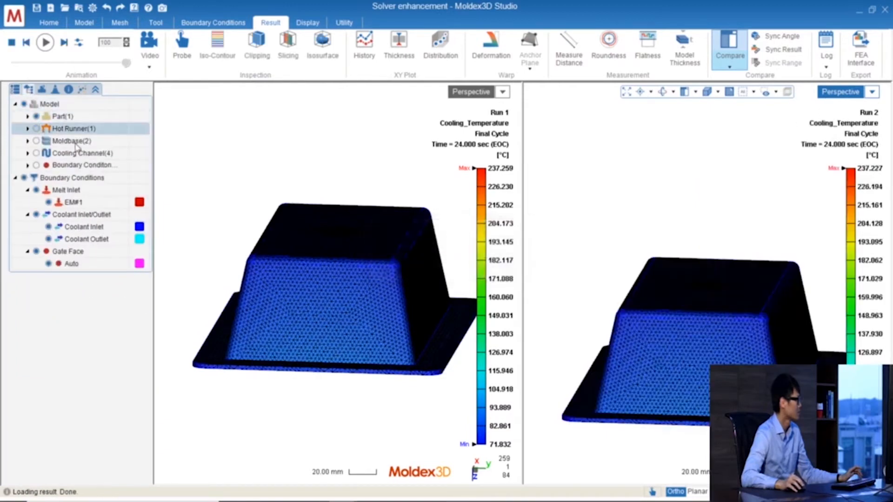
pyautogui.click(780, 36)
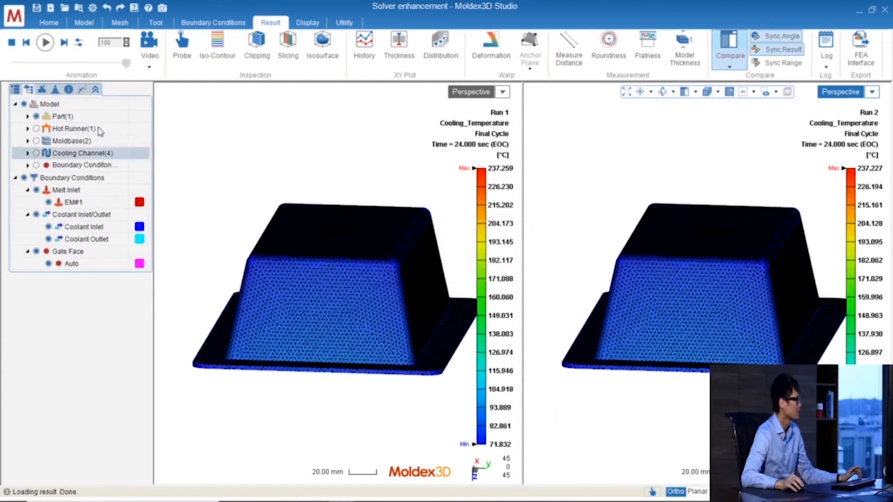
# Set Run01's cooling temperature result in the first view to the 40.363 sec (Open) time step.
pyautogui.click(17, 88)
pyautogui.click(308, 158)
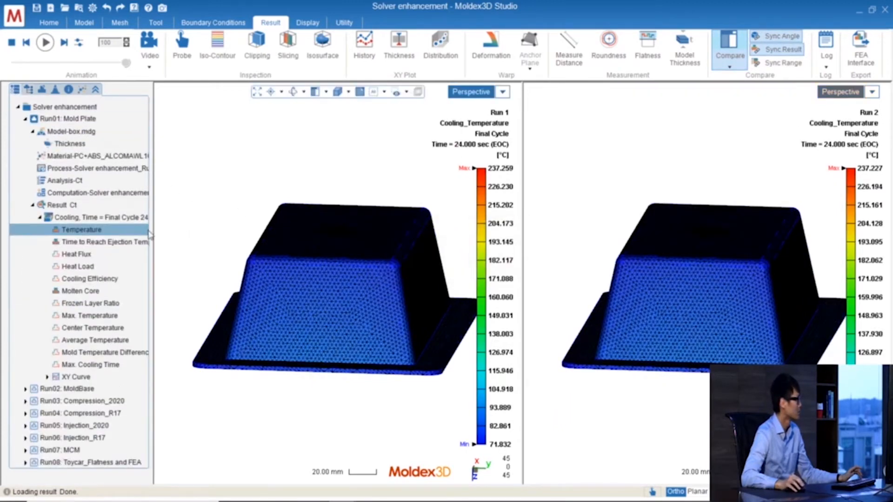
pyautogui.click(113, 217)
pyautogui.moveTo(190, 440)
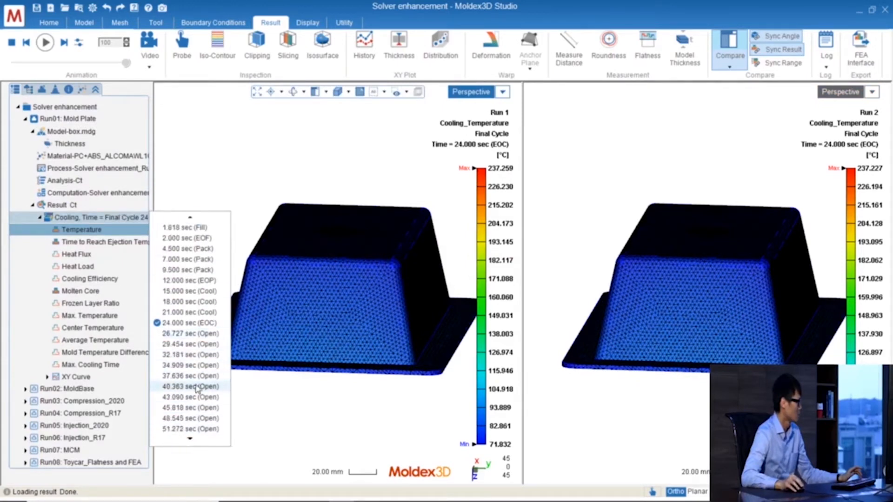
pyautogui.click(197, 387)
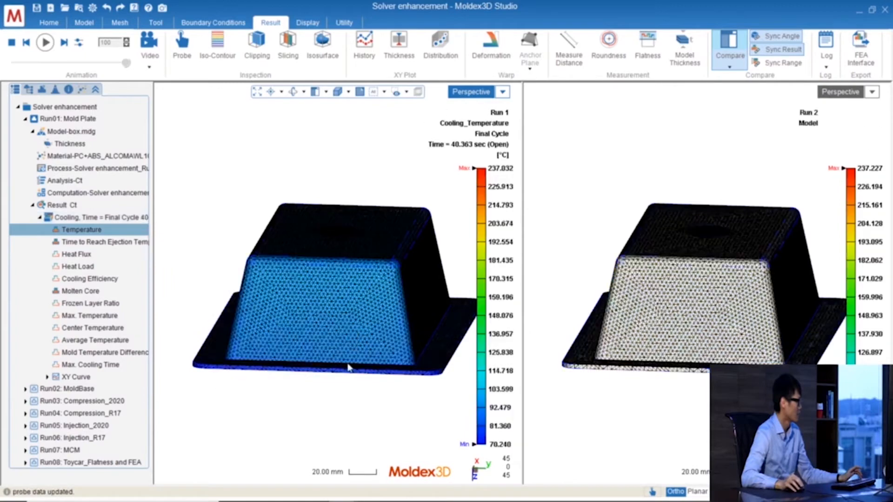
# Set Run02's cooling temperature result in the second view to the 40.363 sec (Open) time step.
pyautogui.moveTo(345, 347); pyautogui.dragTo(342, 281, button='middle')
pyautogui.click(668, 126)
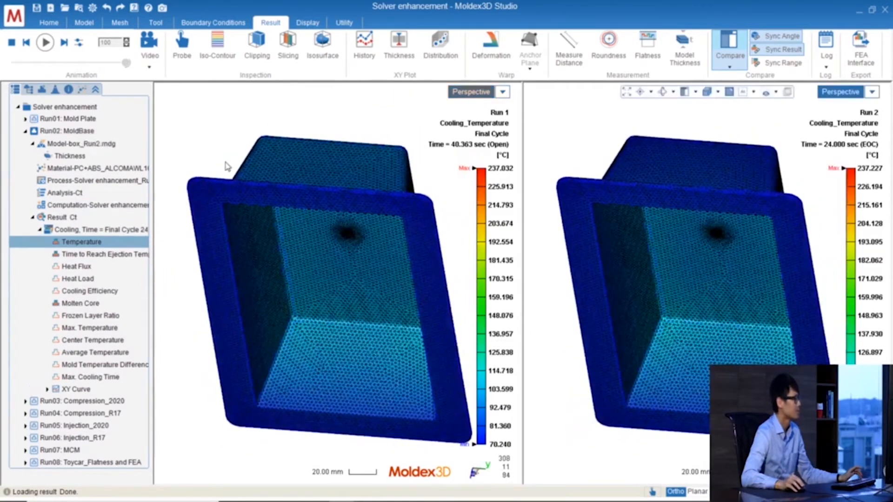
pyautogui.click(117, 231)
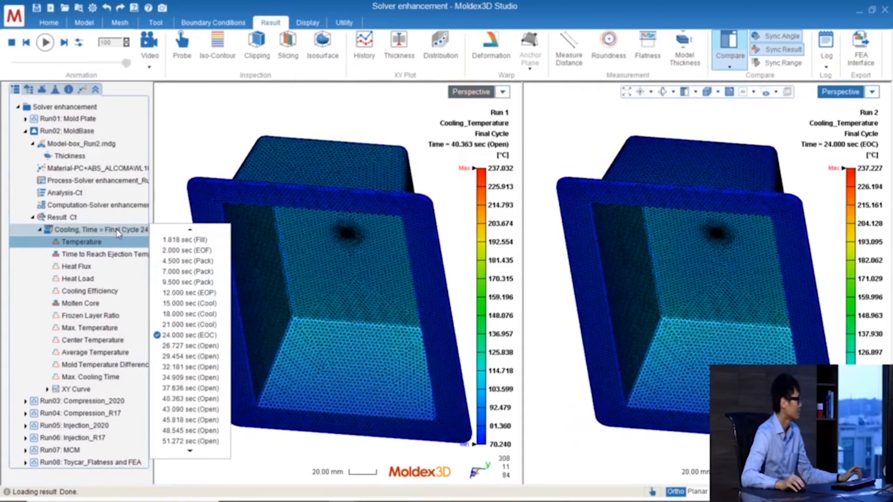
pyautogui.click(188, 399)
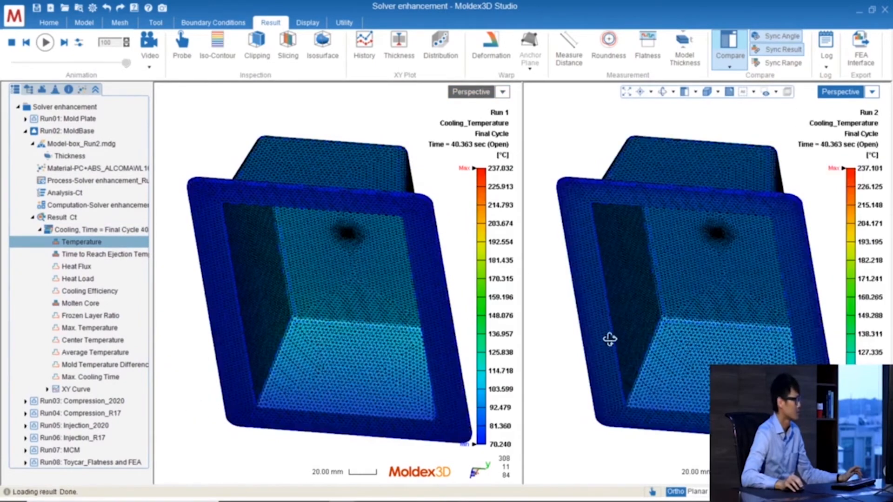
# Change the display style of both compare views to shaded without mesh lines.
pyautogui.moveTo(608, 339); pyautogui.dragTo(614, 289, button='middle')
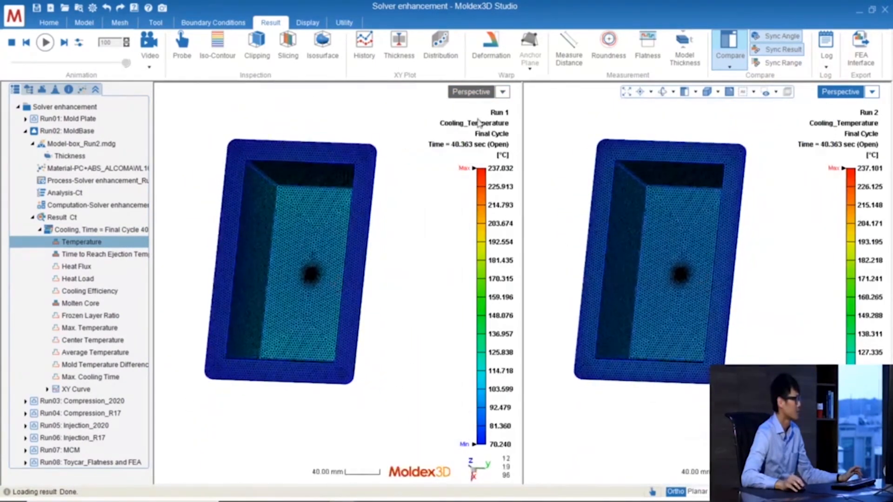
pyautogui.click(358, 115)
pyautogui.click(348, 92)
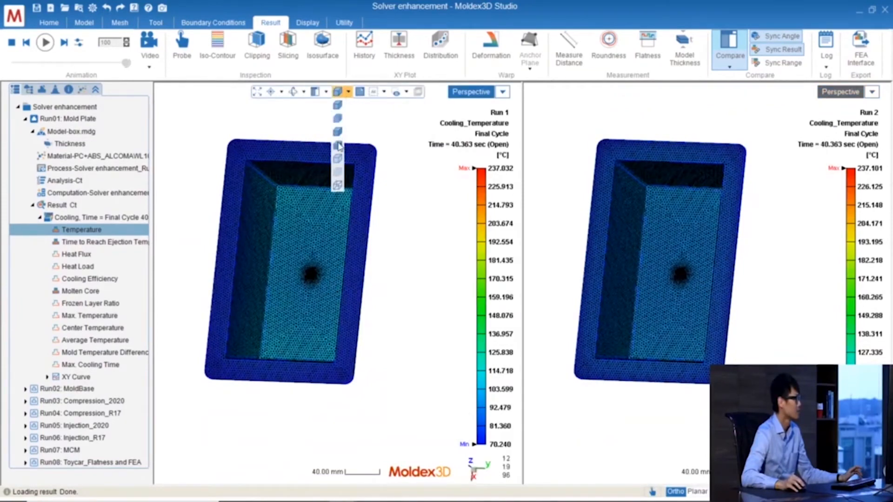
pyautogui.click(338, 146)
pyautogui.click(743, 113)
pyautogui.click(717, 92)
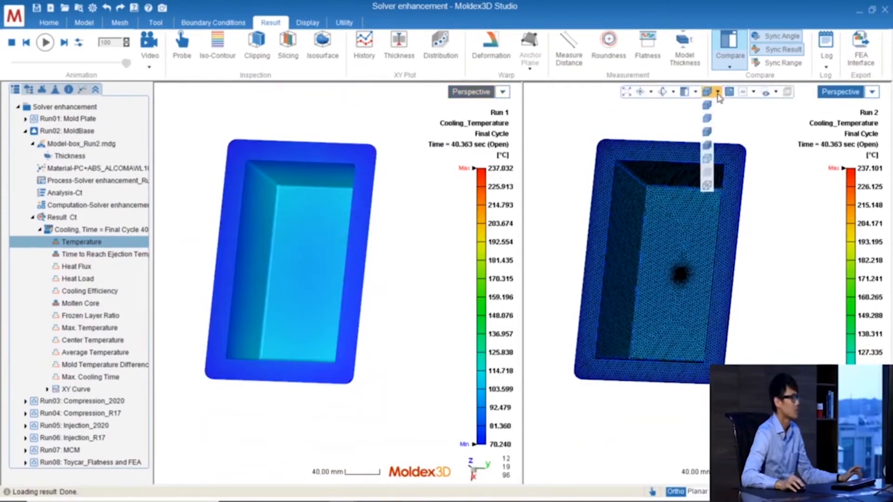
pyautogui.click(706, 145)
# Compare the part's temperature distribution between Run01 and Run02 on the outer faces and inside the cavity.
pyautogui.moveTo(621, 225)
pyautogui.mouseDown(button='middle')
pyautogui.moveTo(723, 253)
pyautogui.moveTo(706, 261)
pyautogui.moveTo(663, 314)
pyautogui.moveTo(713, 244)
pyautogui.mouseUp(button='middle')
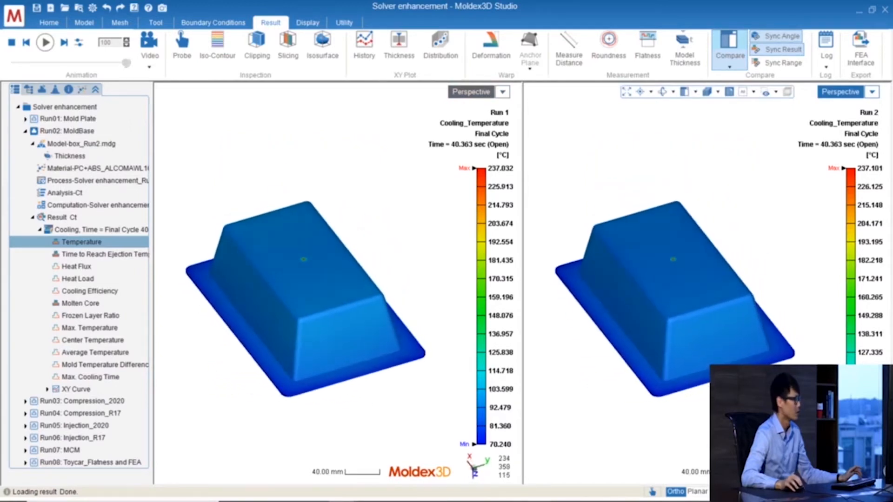
pyautogui.moveTo(422, 331); pyautogui.dragTo(432, 309, button='middle')
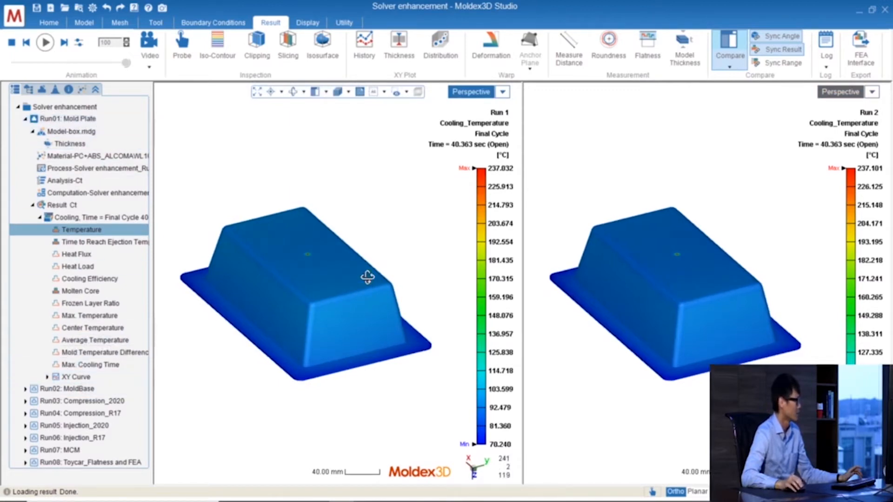
pyautogui.moveTo(367, 277); pyautogui.dragTo(392, 132, button='right')
pyautogui.moveTo(732, 287); pyautogui.dragTo(697, 193, button='right')
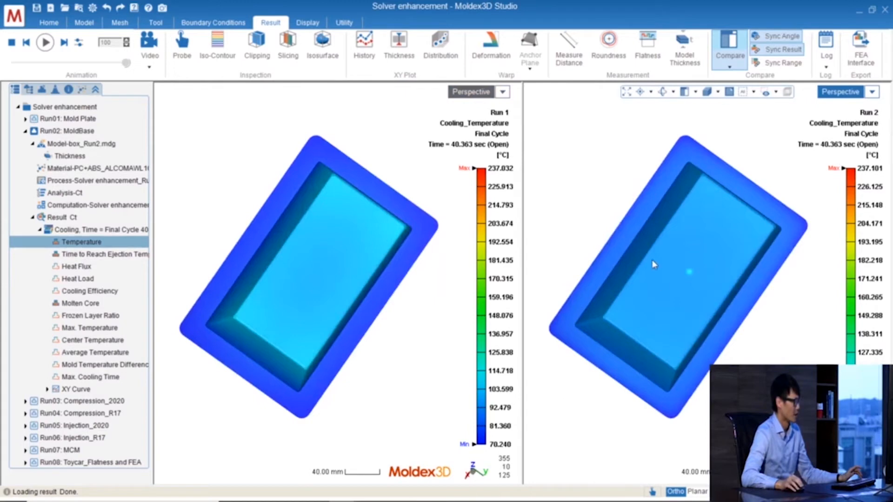
pyautogui.moveTo(654, 264); pyautogui.dragTo(670, 275, button='right')
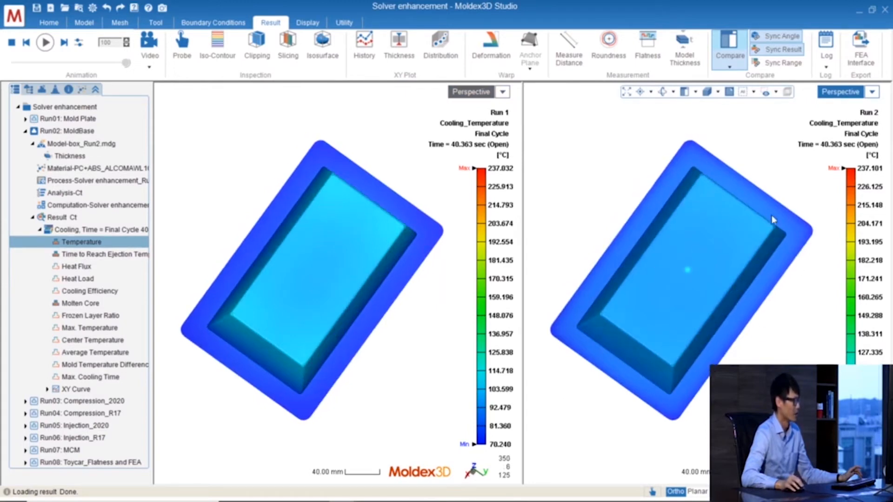
pyautogui.moveTo(384, 286); pyautogui.dragTo(272, 240, button='right')
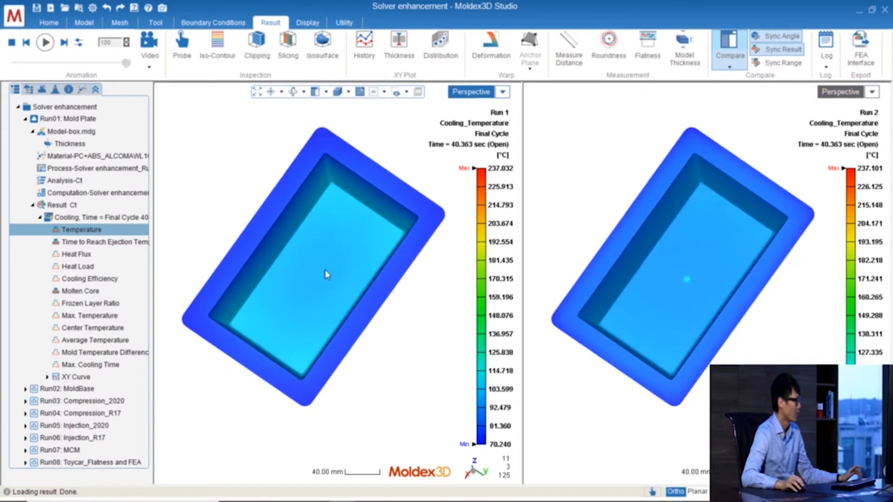
pyautogui.moveTo(330, 225); pyautogui.dragTo(321, 169, button='right')
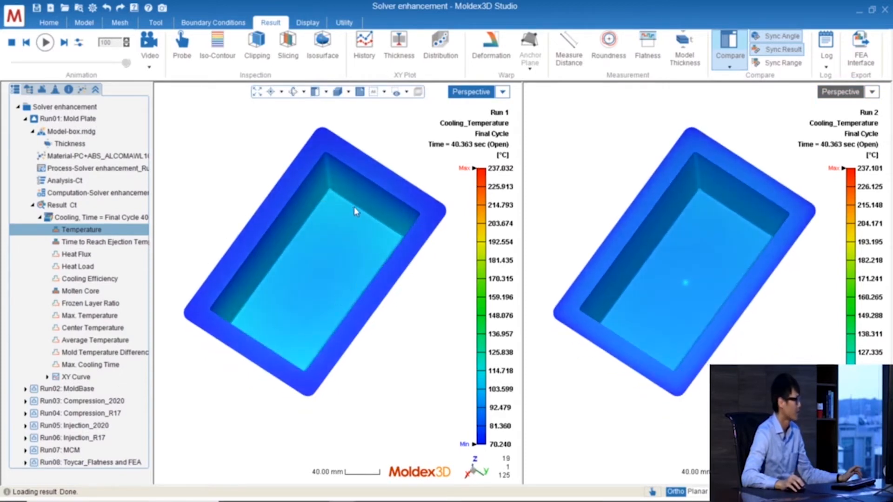
pyautogui.scroll(-2, 354, 210)
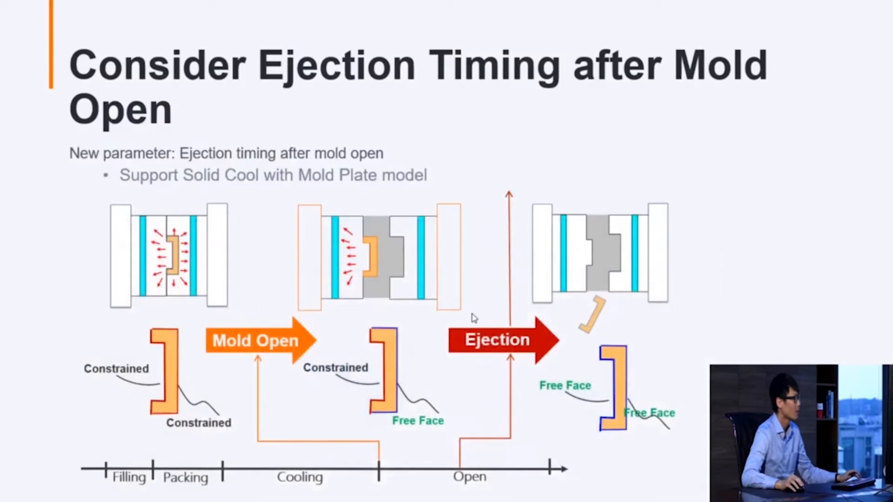
# Advance the presentation to the Warpage Improvement slide and switch back to Moldex3D Studio.
pyautogui.click(472, 318)
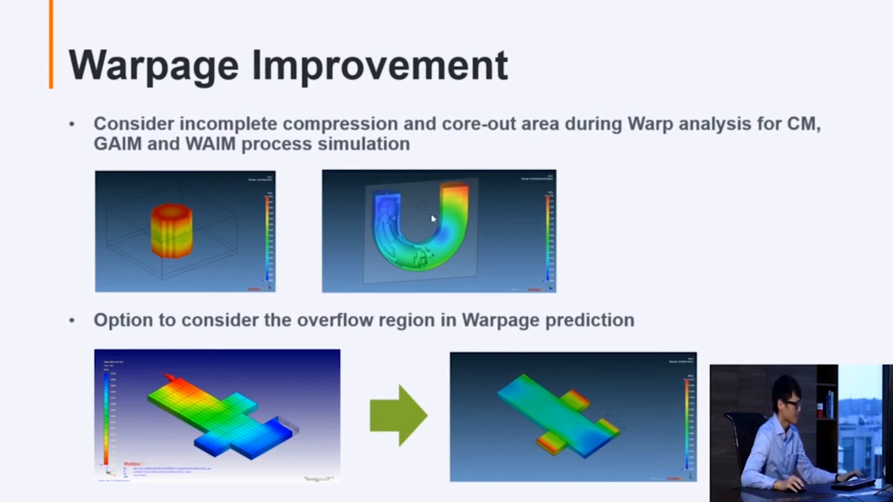
pyautogui.moveTo(474, 487)
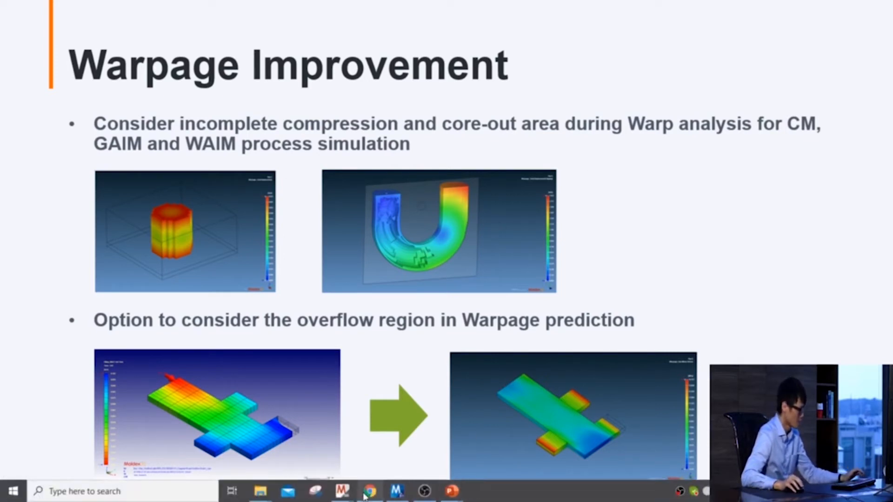
pyautogui.moveTo(342, 490)
pyautogui.click(661, 441)
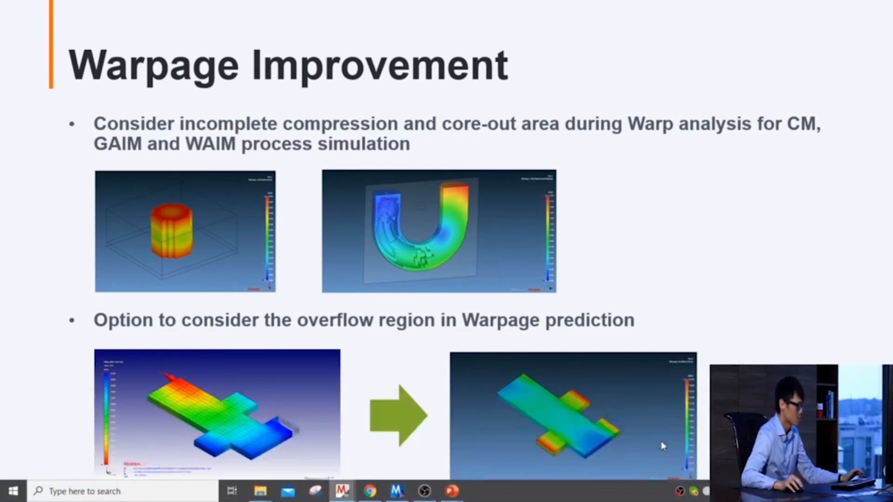
# Load Run03: Compression_2020 in the first compare view and Run04: Compression_R17 in the second.
pyautogui.click(24, 119)
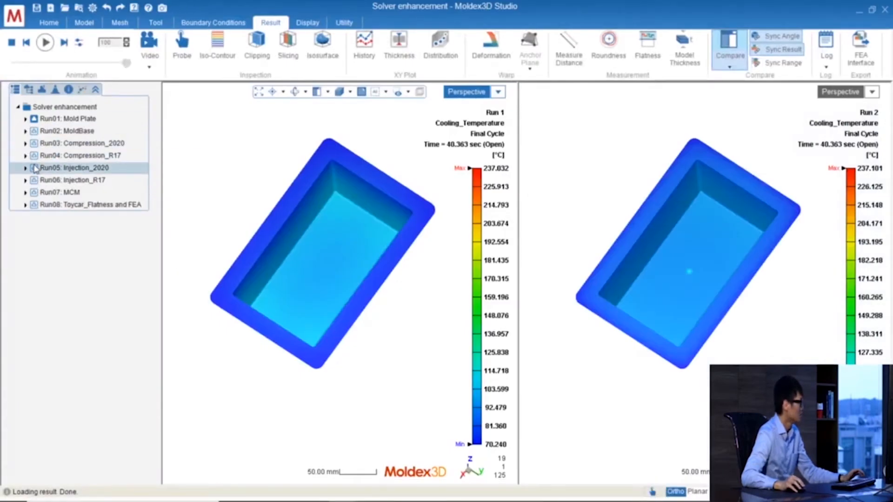
pyautogui.click(25, 143)
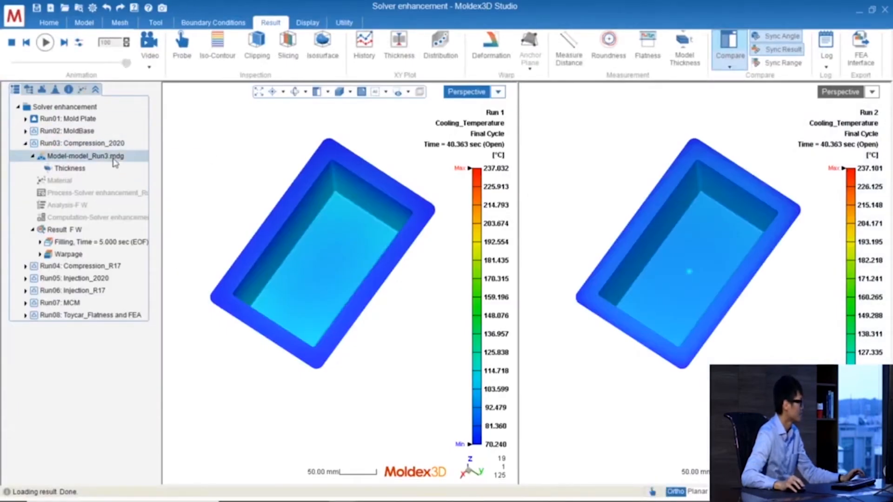
pyautogui.click(103, 144)
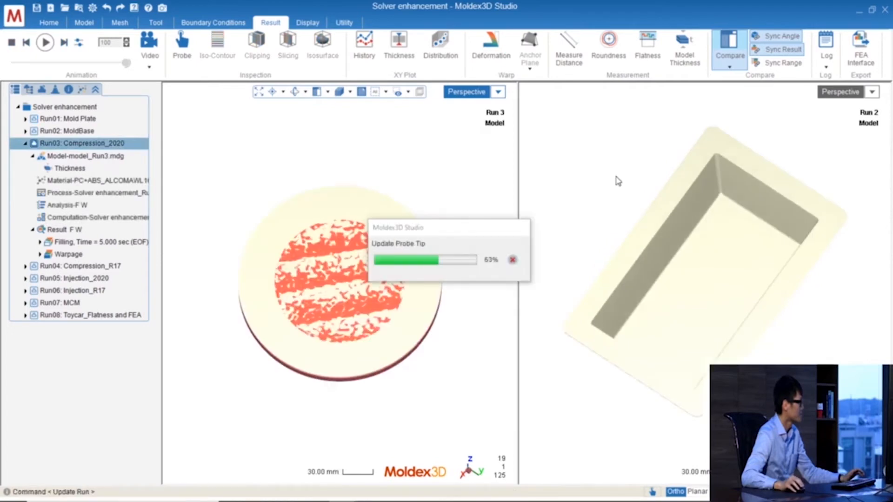
pyautogui.click(539, 193)
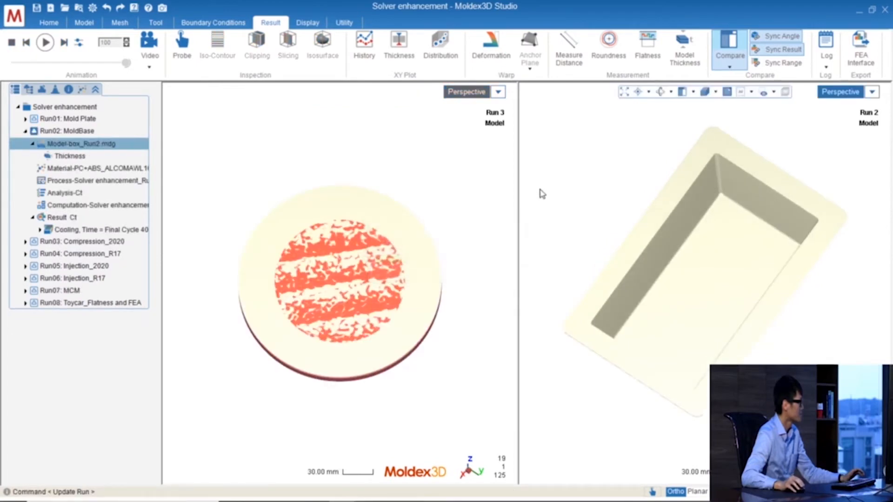
pyautogui.doubleClick(93, 254)
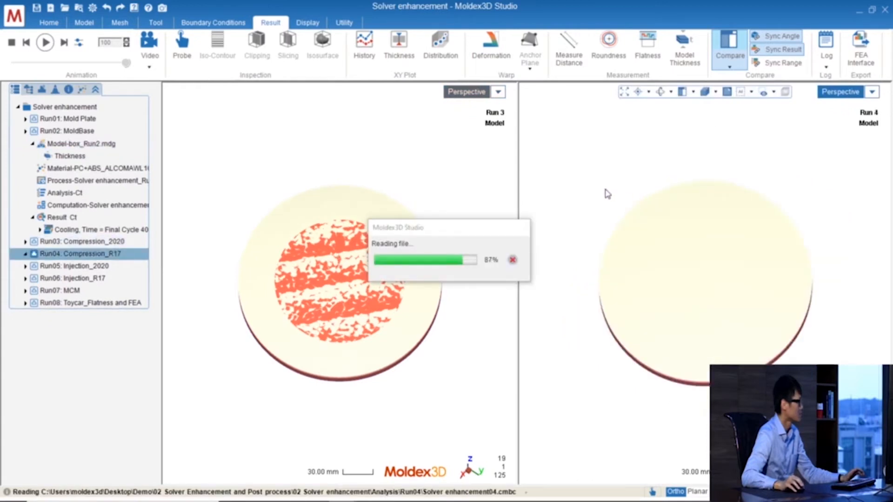
# Hide the Charge boundary condition of both the Run03 and Run04 models.
pyautogui.click(28, 89)
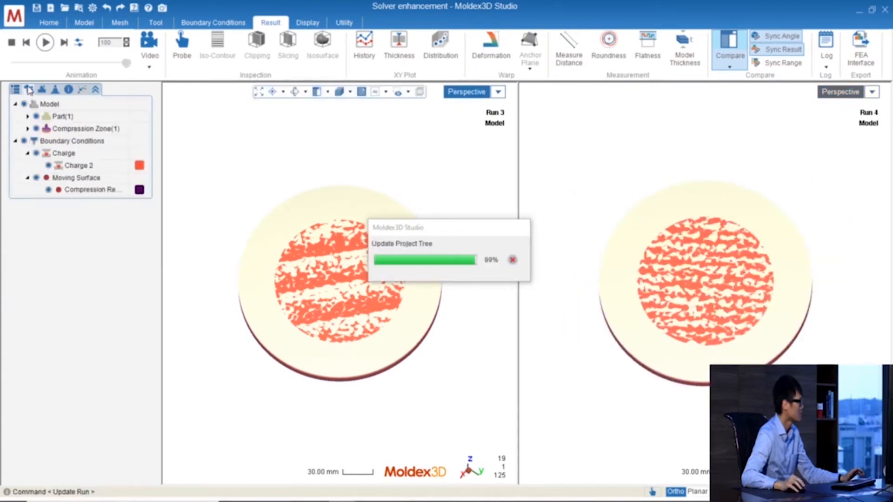
pyautogui.click(37, 154)
pyautogui.click(565, 158)
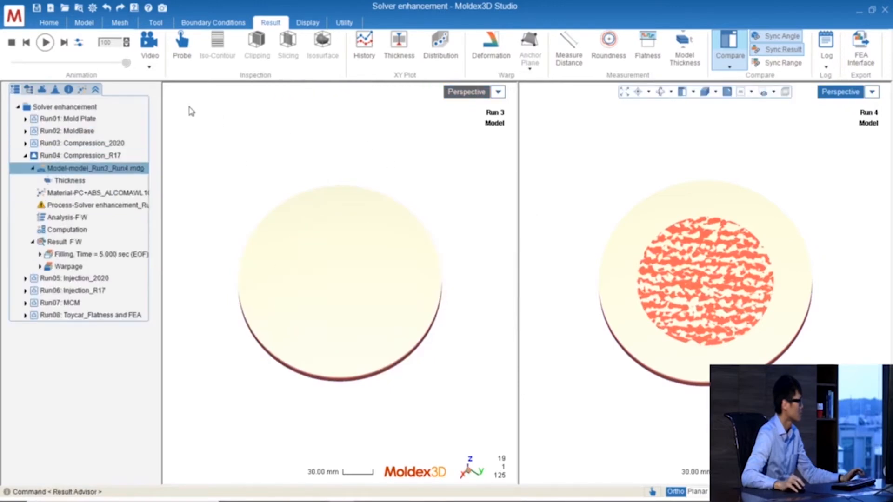
pyautogui.click(28, 89)
pyautogui.click(37, 153)
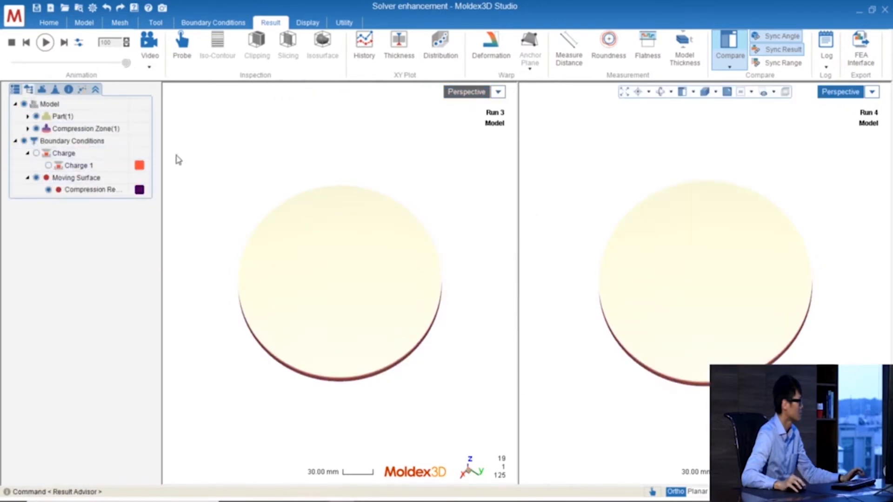
# Display the Filling Melt Front Time result for Run03 and Run04 with synchronized view angles, seen nearly edge-on.
pyautogui.click(175, 157)
pyautogui.doubleClick(90, 237)
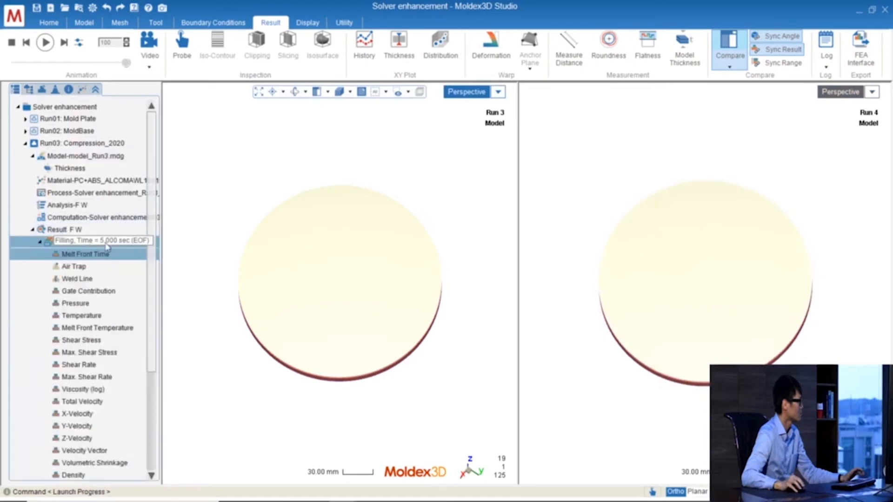
pyautogui.click(763, 41)
pyautogui.moveTo(399, 257); pyautogui.dragTo(375, 291, button='middle')
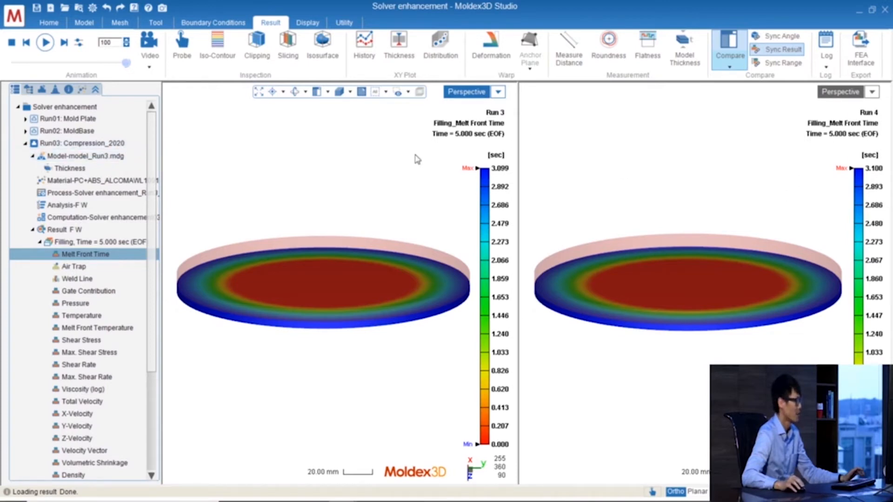
pyautogui.moveTo(419, 158); pyautogui.dragTo(419, 139, button='middle')
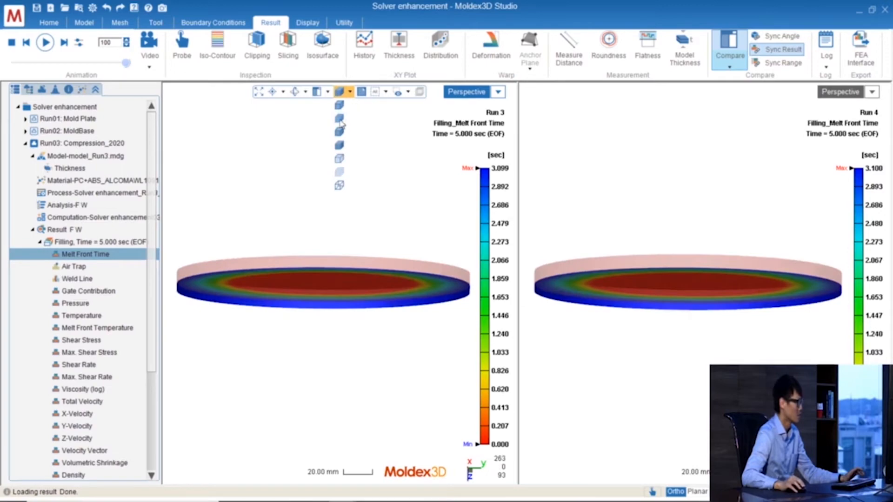
# Show the mesh lines on both the Run03 and Run04 models and examine the mesh layers at the disc's rim.
pyautogui.click(340, 119)
pyautogui.click(601, 153)
pyautogui.click(714, 92)
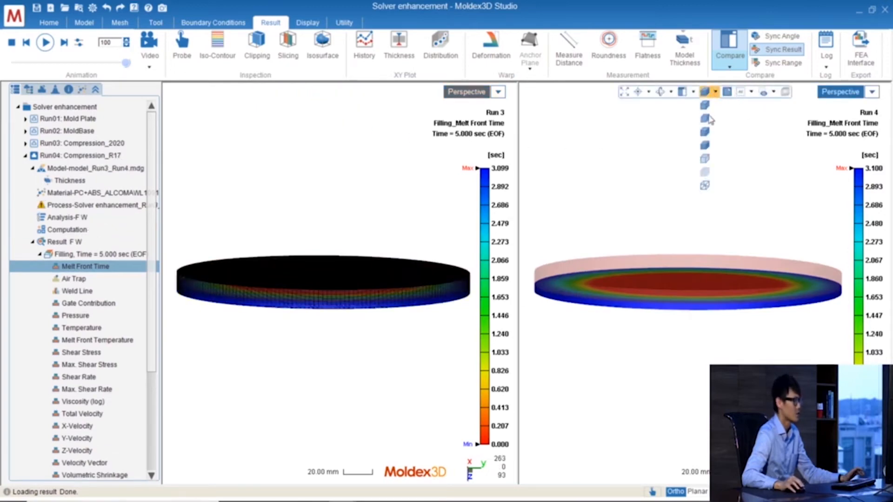
pyautogui.click(709, 120)
pyautogui.click(308, 299)
pyautogui.scroll(10, 309, 299)
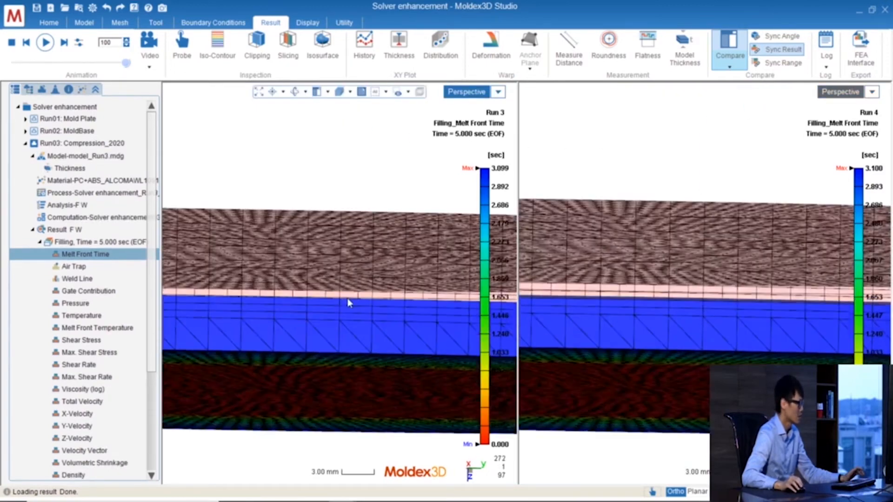
pyautogui.moveTo(348, 300); pyautogui.dragTo(344, 303, button='middle')
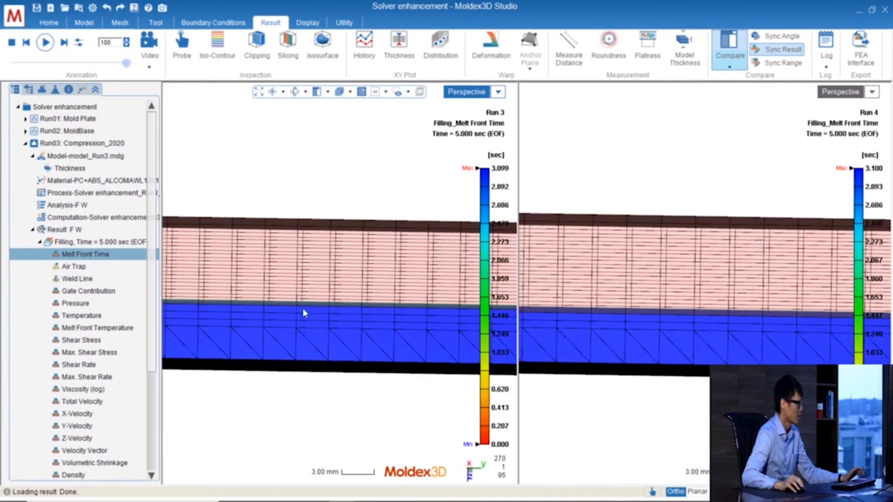
# Hide Run03's compression zone to inspect the part mesh alone, and show the zone again.
pyautogui.click(29, 89)
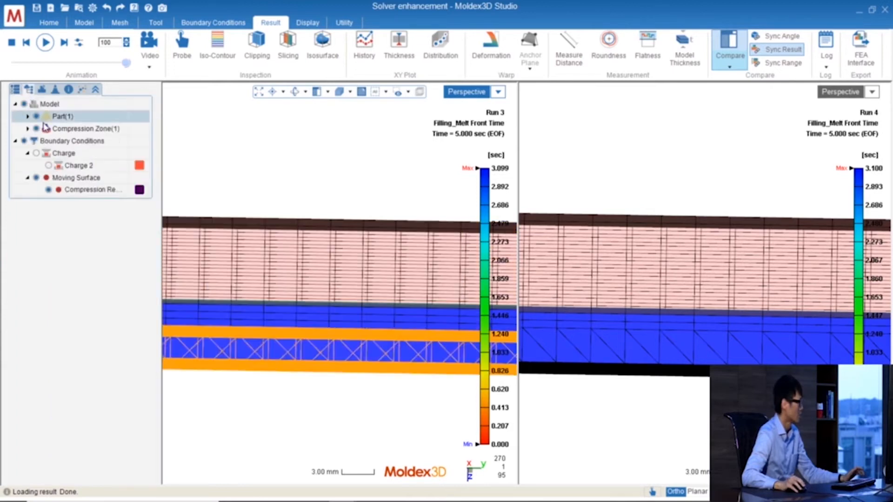
pyautogui.click(40, 131)
pyautogui.click(37, 129)
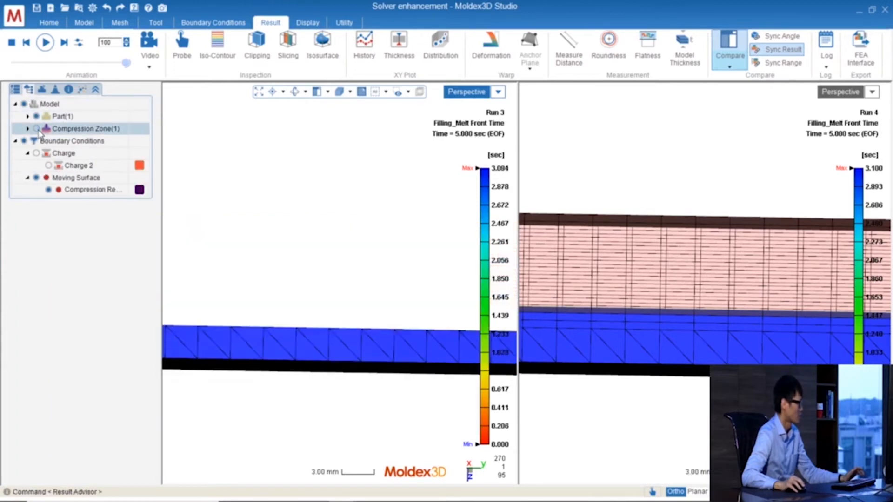
pyautogui.click(37, 129)
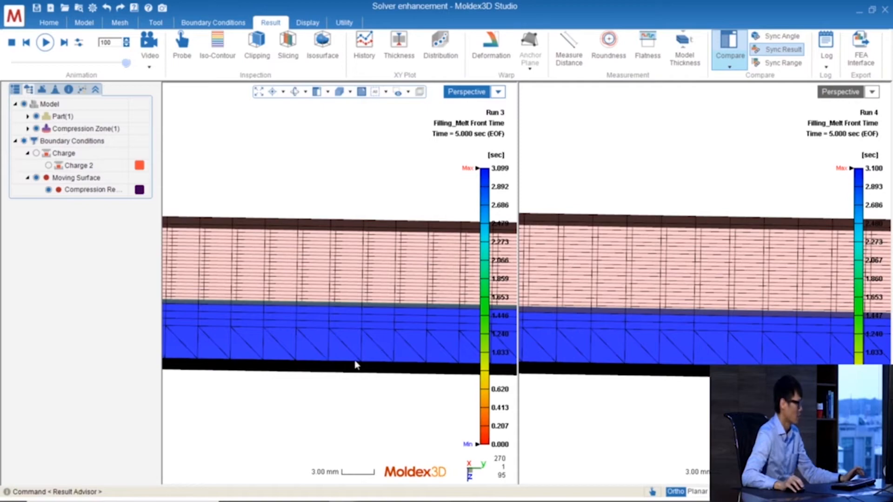
# Hide the compression zone of Run04 so only its part mesh is displayed beside Run03.
pyautogui.moveTo(360, 354); pyautogui.dragTo(350, 334, button='right')
pyautogui.scroll(-2, 362, 334)
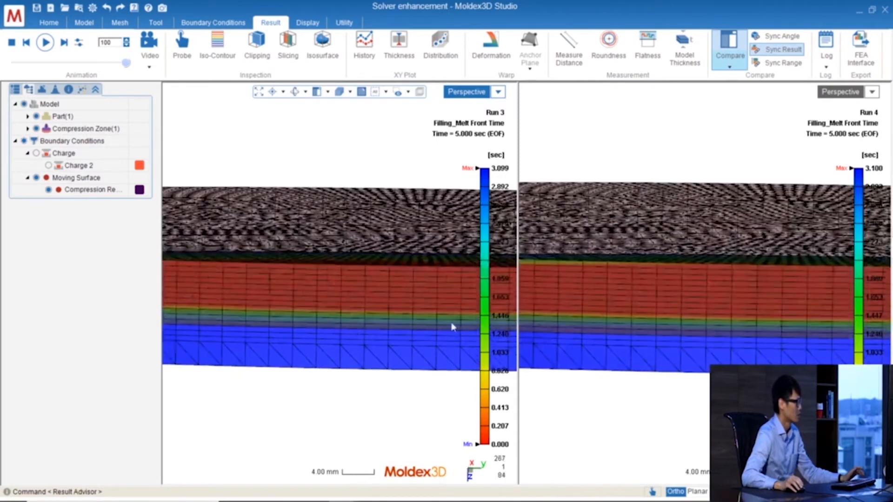
pyautogui.click(669, 292)
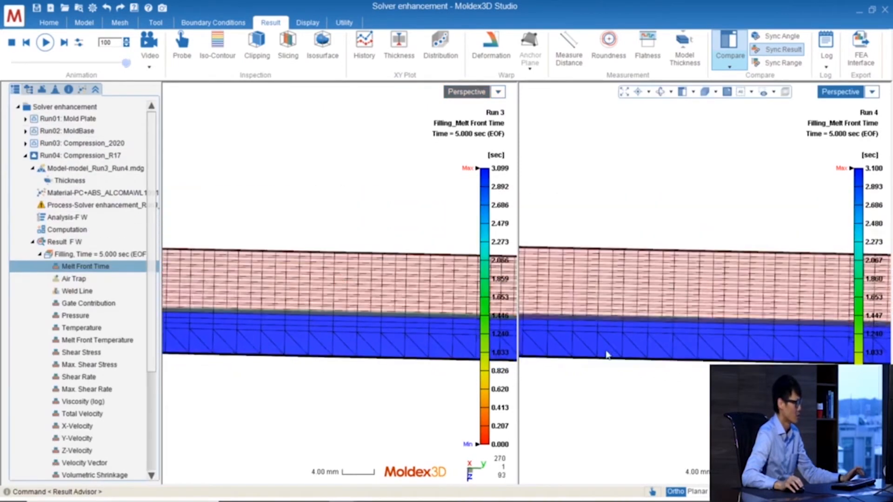
pyautogui.click(28, 90)
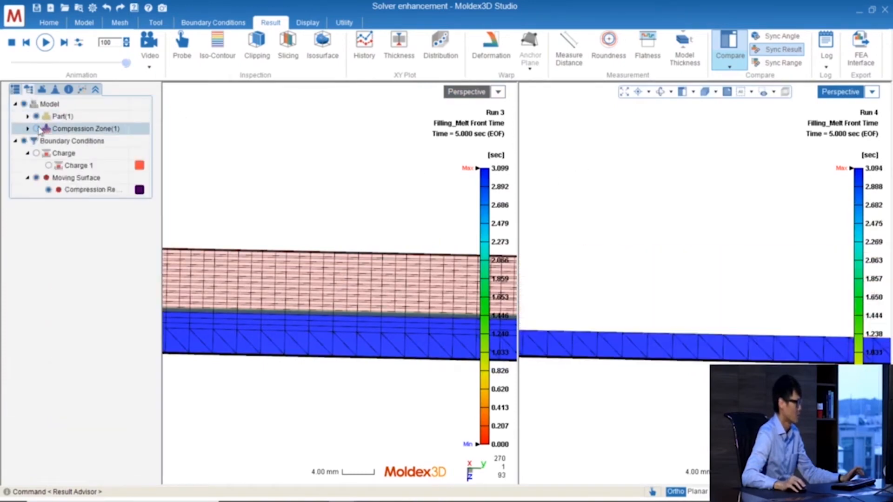
pyautogui.click(37, 128)
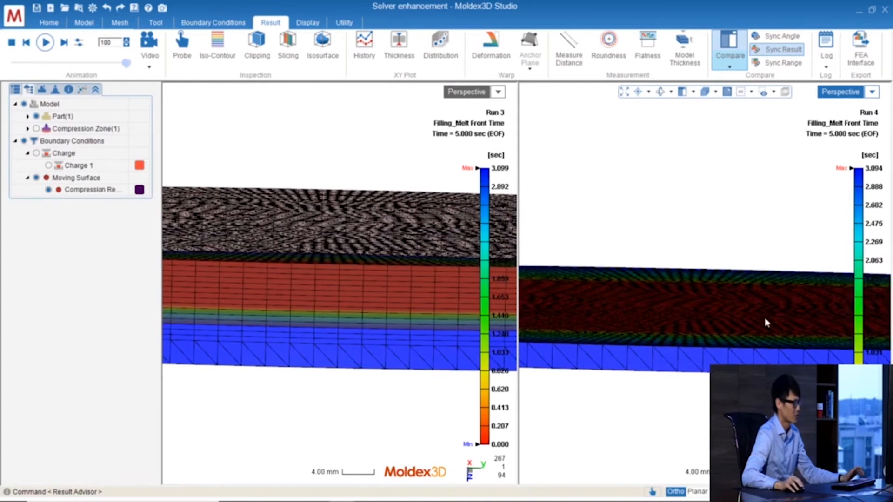
# Display the Warpage Total Displacement result for both Run03 and Run04.
pyautogui.click(15, 89)
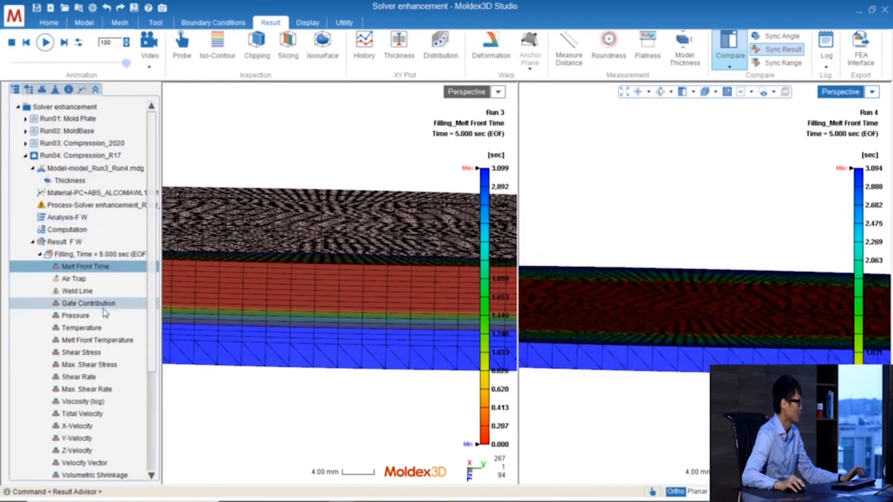
pyautogui.click(40, 254)
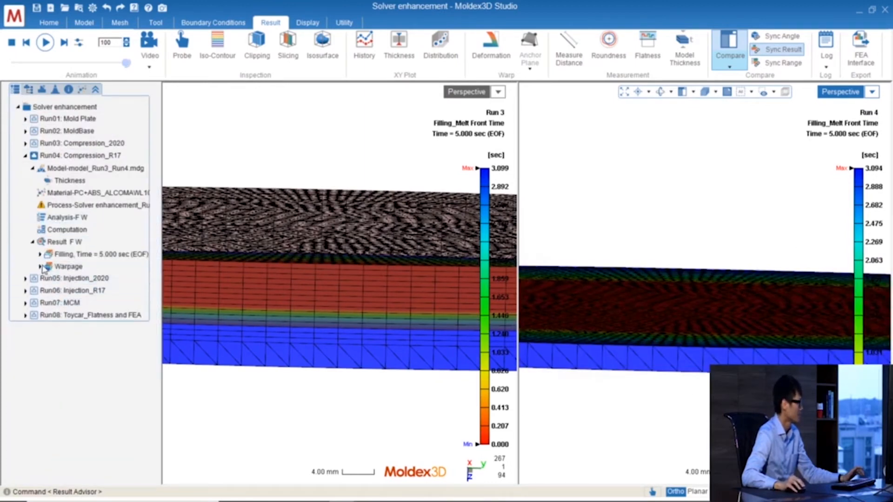
pyautogui.doubleClick(43, 267)
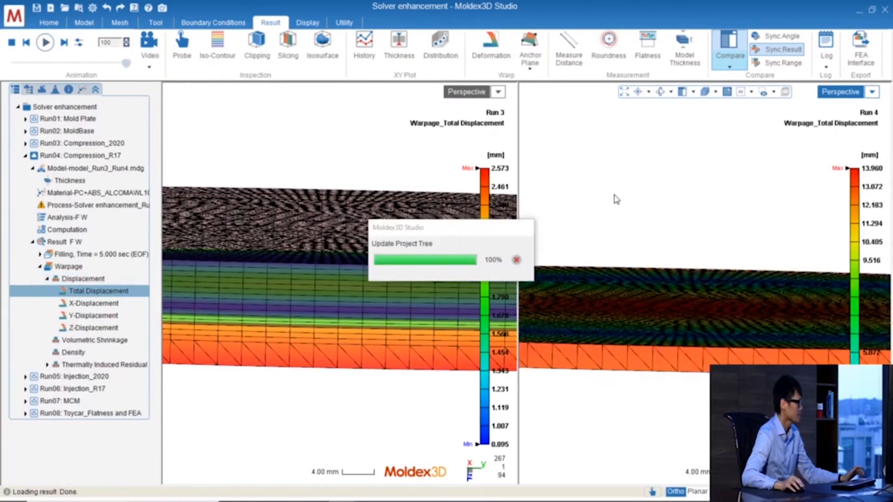
# Show the compression zone of Run04: Compression_R17 in its warpage total displacement view.
pyautogui.scroll(-3, 684, 217)
pyautogui.moveTo(683, 217); pyautogui.dragTo(682, 208, button='middle')
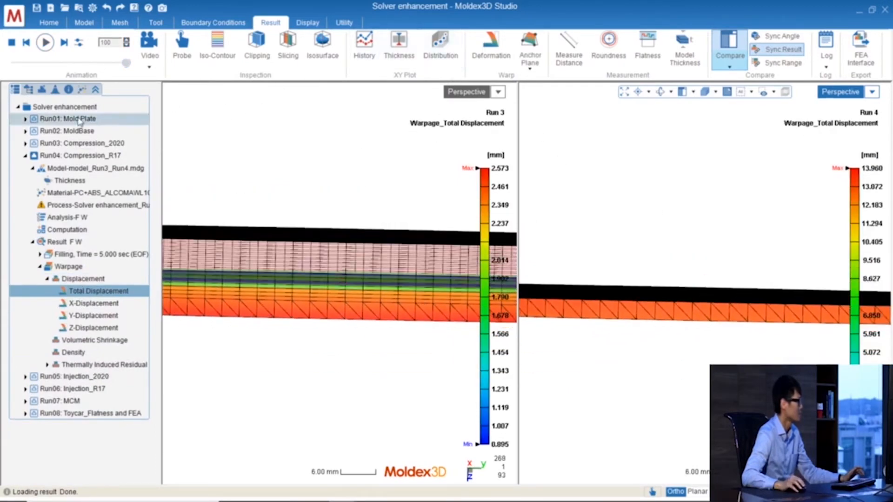
pyautogui.click(29, 89)
pyautogui.click(36, 128)
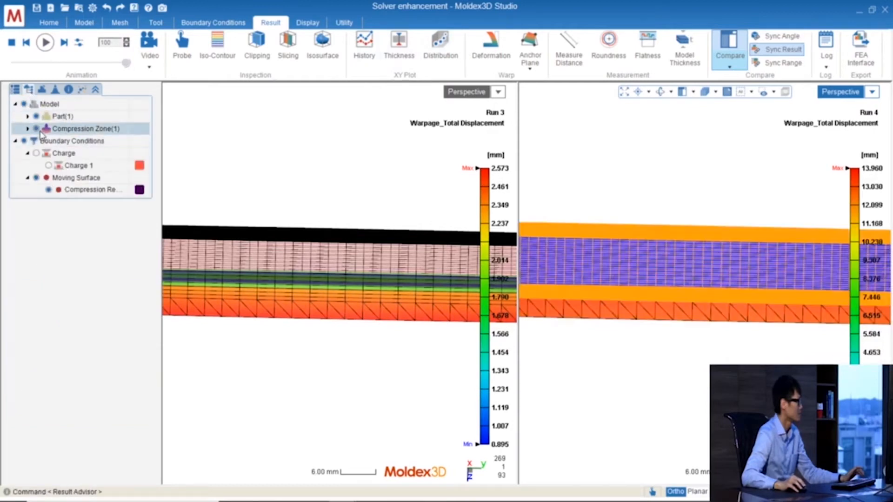
# Compare the warpage total displacement through the disc's thickness and along its edge between Run 3 and Run 4.
pyautogui.moveTo(660, 208); pyautogui.dragTo(675, 238, button='middle')
pyautogui.scroll(-2, 679, 208)
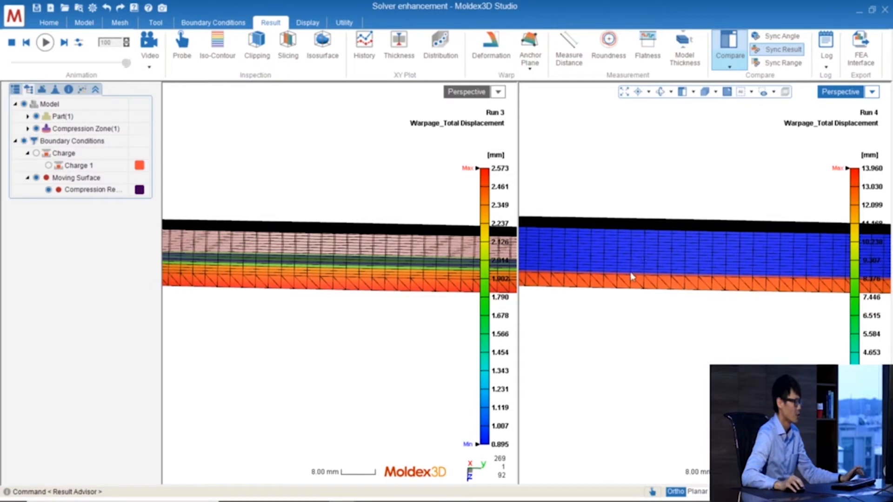
pyautogui.scroll(2, 639, 285)
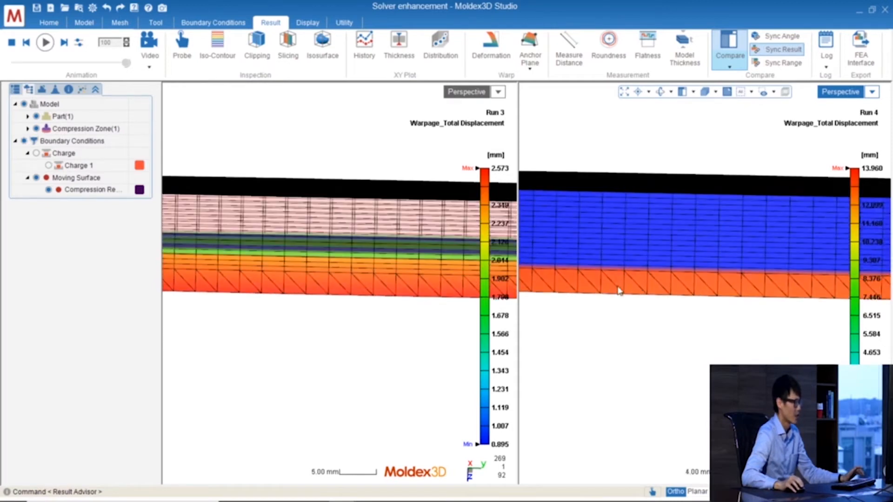
pyautogui.moveTo(437, 261); pyautogui.dragTo(338, 293, button='right')
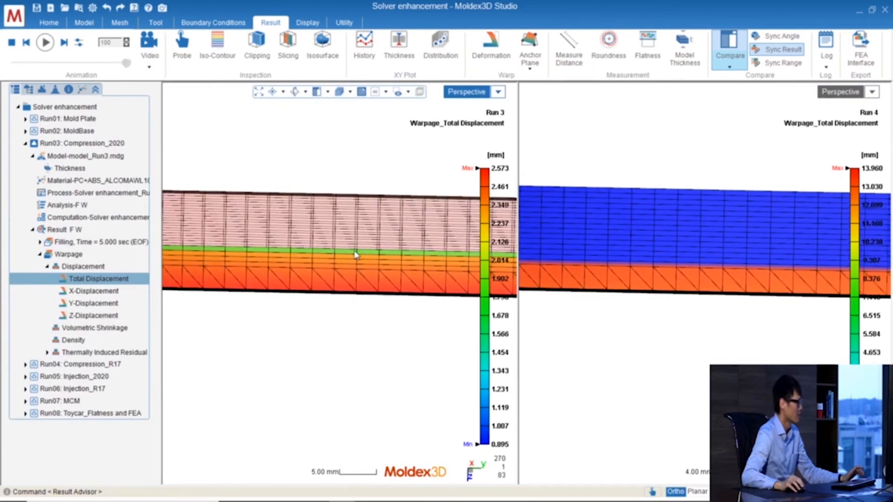
pyautogui.moveTo(359, 257); pyautogui.dragTo(334, 253, button='right')
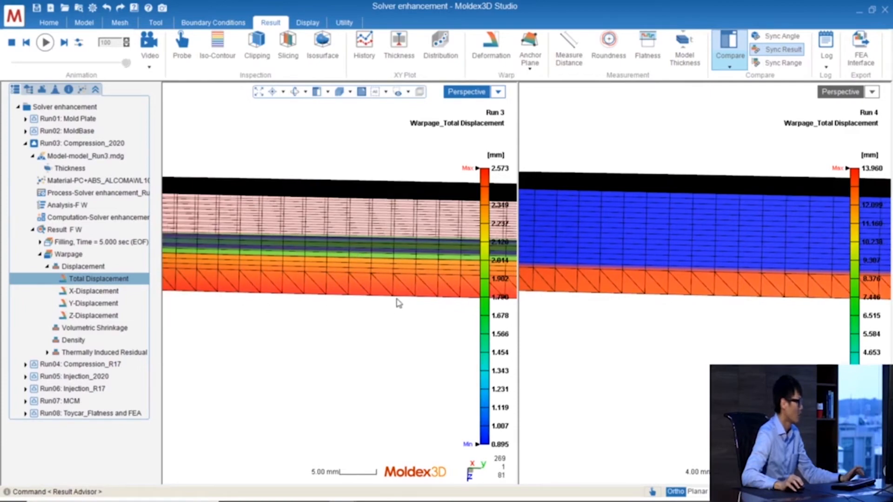
pyautogui.scroll(-1, 386, 299)
pyautogui.moveTo(386, 298); pyautogui.dragTo(367, 308, button='right')
pyautogui.scroll(-2, 367, 307)
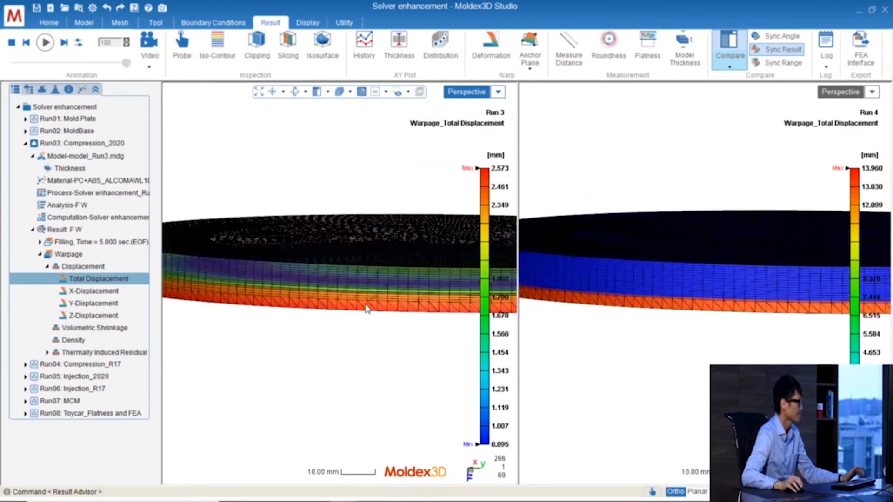
# Replace the two compared runs with Run05: Injection_2020 in place of Run 3 and Run06: Injection_R17 in place of Run 4.
pyautogui.click(26, 143)
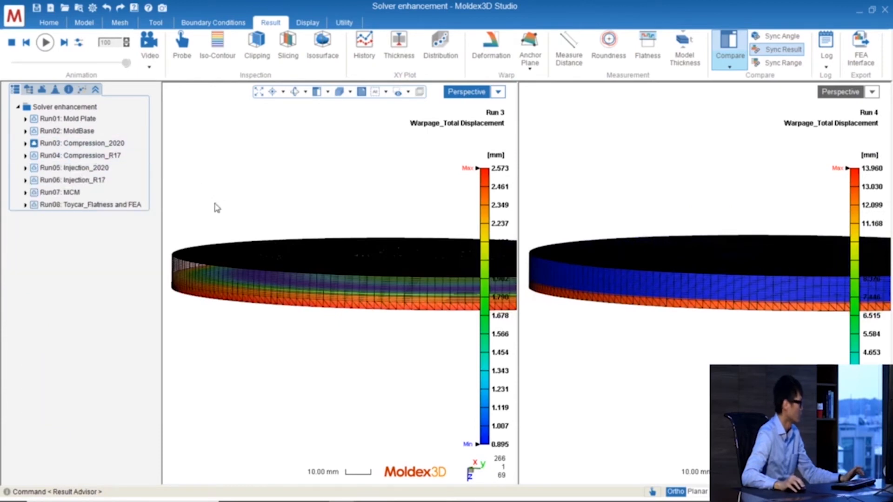
pyautogui.doubleClick(41, 167)
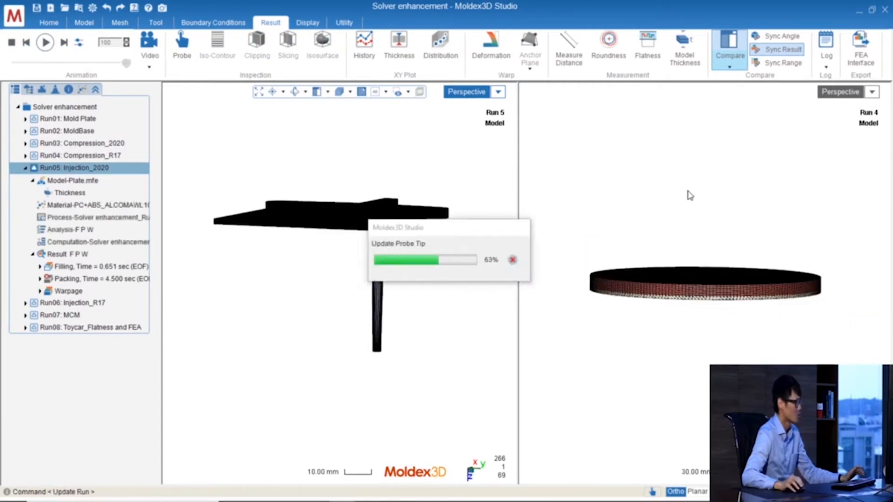
pyautogui.click(671, 219)
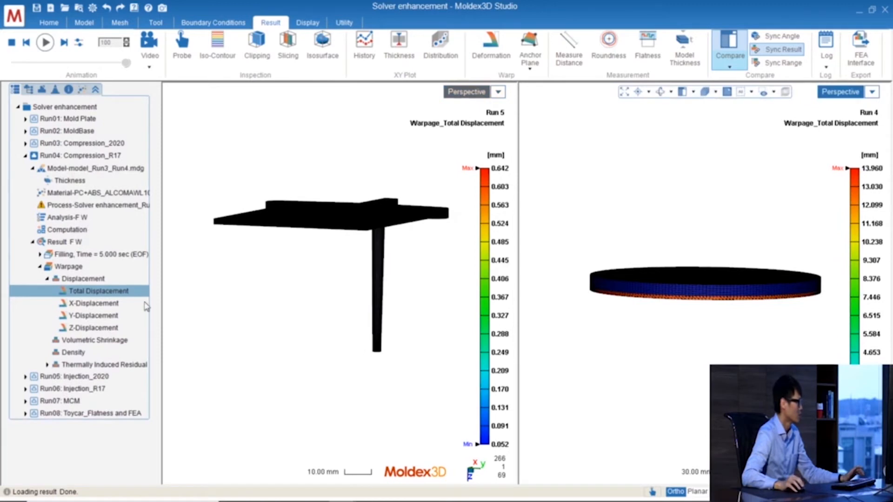
pyautogui.moveTo(665, 219); pyautogui.dragTo(673, 234, button='right')
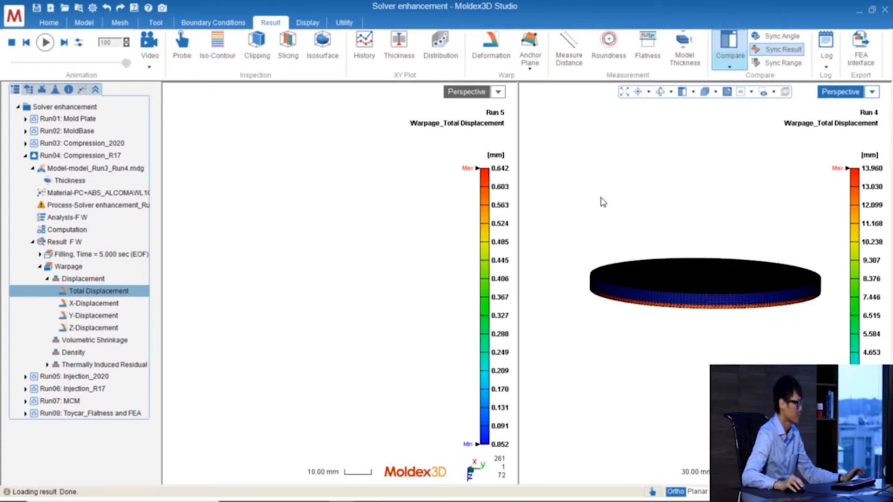
pyautogui.click(384, 194)
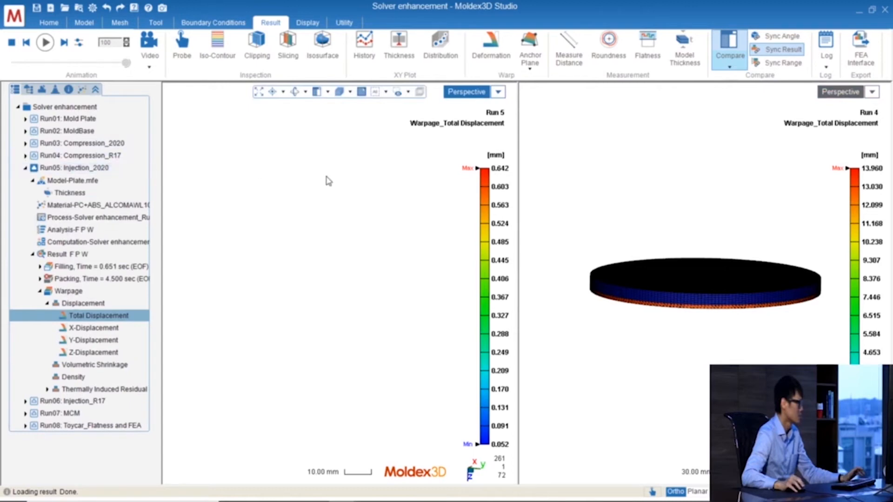
pyautogui.click(672, 167)
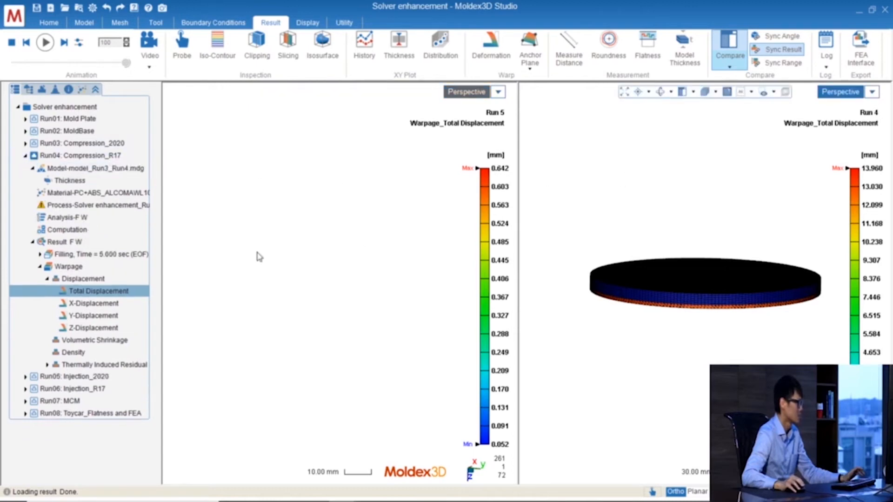
pyautogui.click(87, 388)
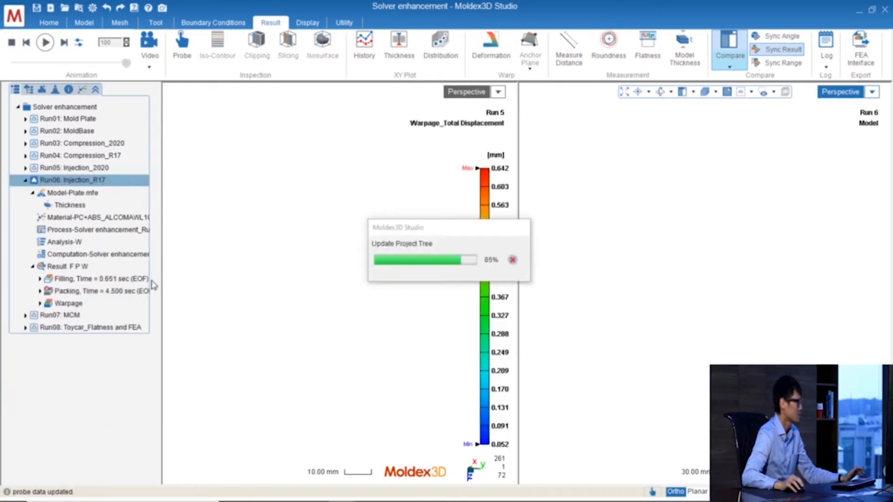
# Show the packing Melt Front Time for both runs with synchronized view angles and inspect the plate's end corner.
pyautogui.click(116, 290)
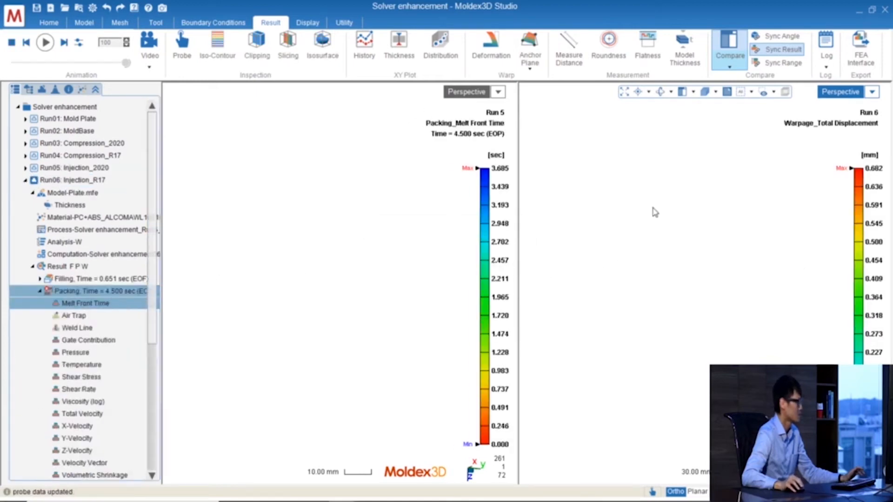
pyautogui.click(781, 35)
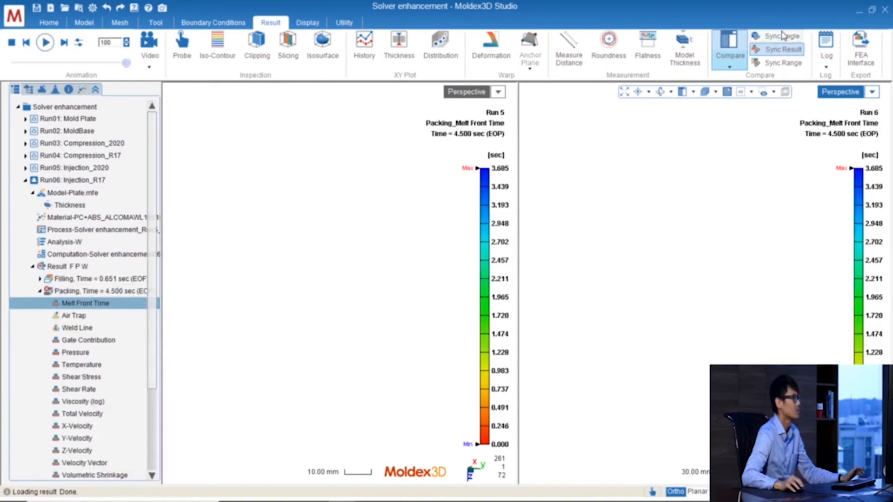
pyautogui.click(625, 93)
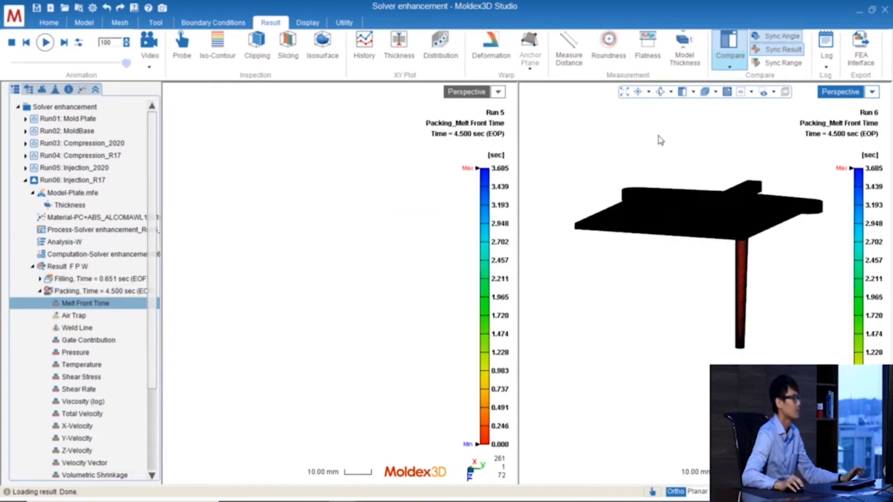
pyautogui.click(783, 37)
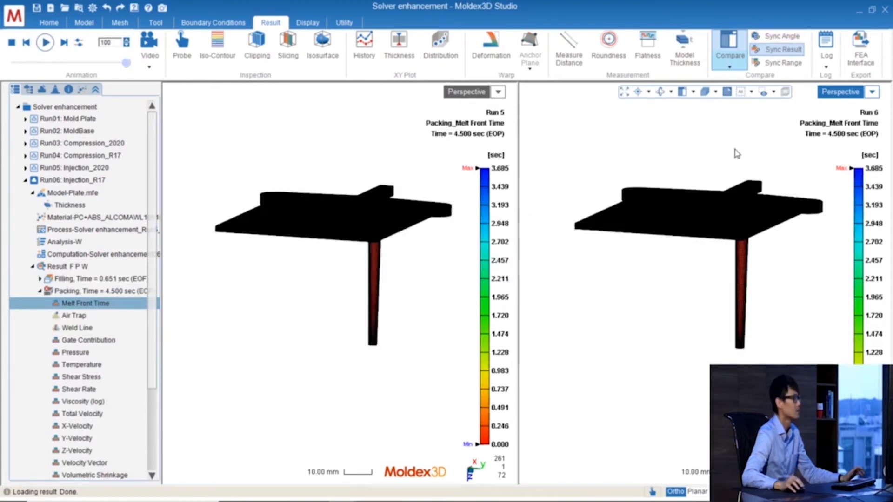
pyautogui.moveTo(311, 265); pyautogui.dragTo(341, 260, button='middle')
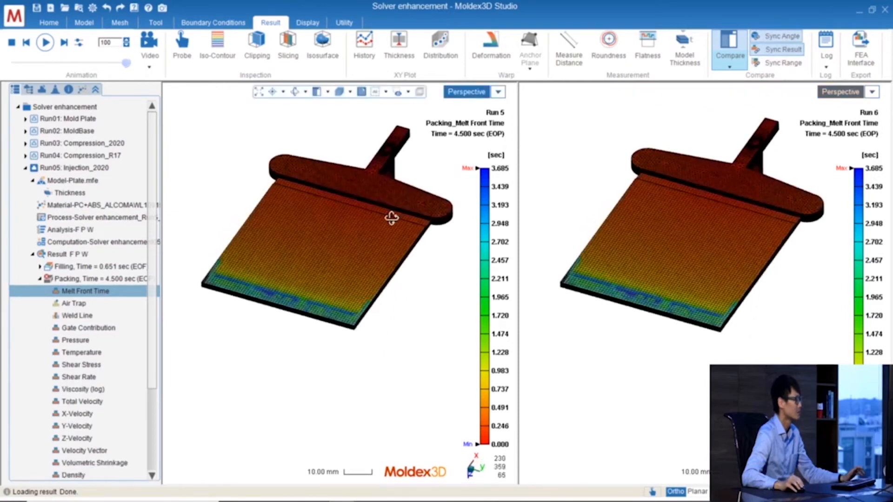
pyautogui.scroll(5, 287, 270)
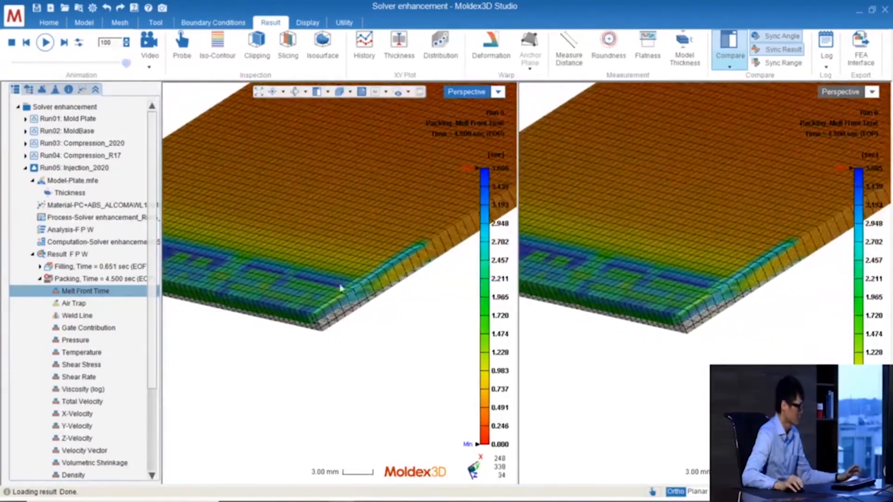
pyautogui.moveTo(343, 291); pyautogui.dragTo(409, 365, button='middle')
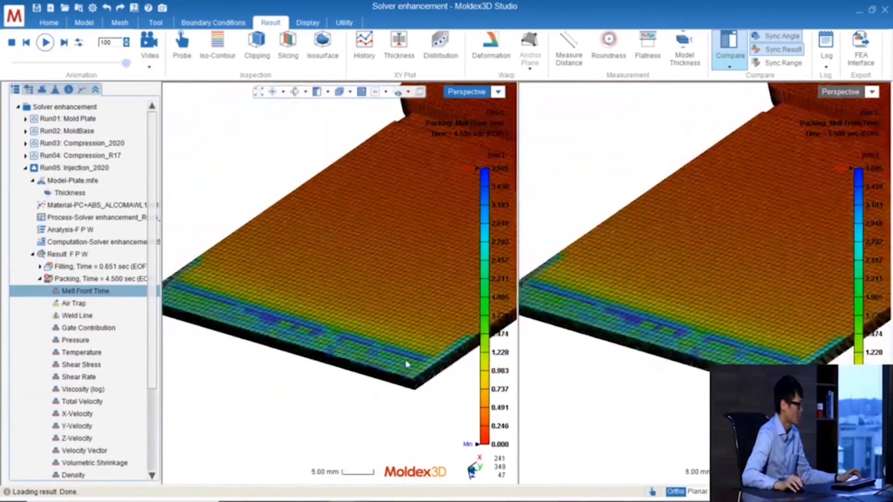
pyautogui.scroll(-3, 408, 365)
# Display the warpage Total Displacement result for Run 5 and Run 6.
pyautogui.moveTo(155, 325); pyautogui.dragTo(156, 421)
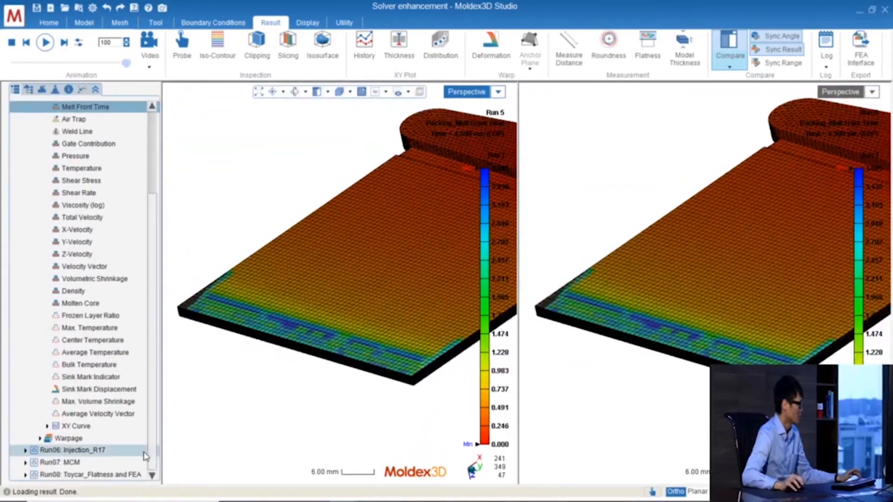
pyautogui.click(40, 439)
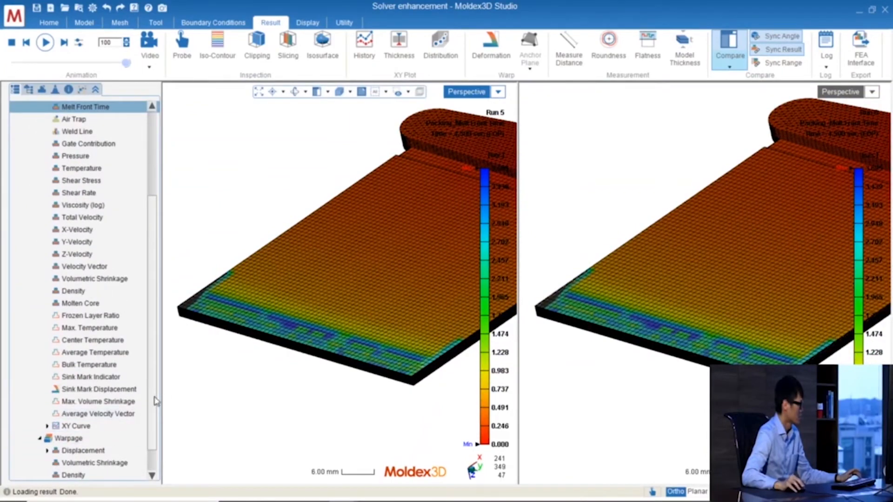
pyautogui.moveTo(155, 401); pyautogui.dragTo(152, 456)
pyautogui.click(104, 403)
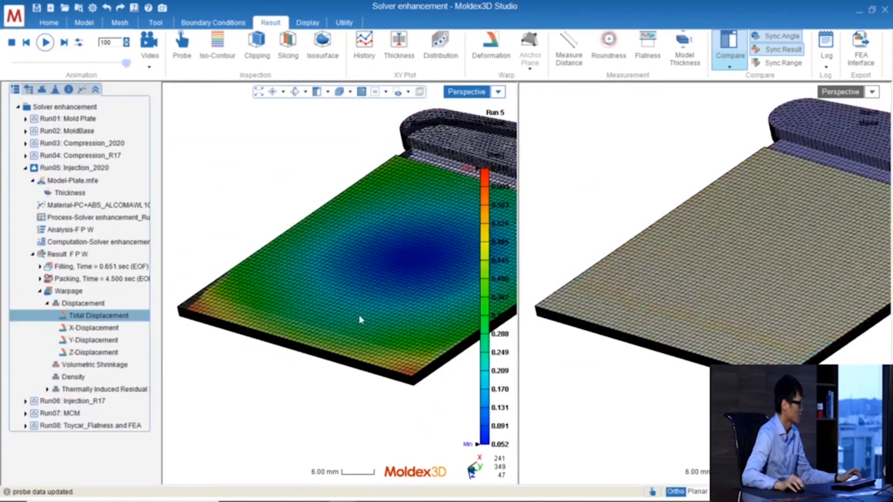
# Compare the total displacement at the plate's end edge and corners between Run 5 and Run 6.
pyautogui.moveTo(319, 309); pyautogui.dragTo(339, 321, button='middle')
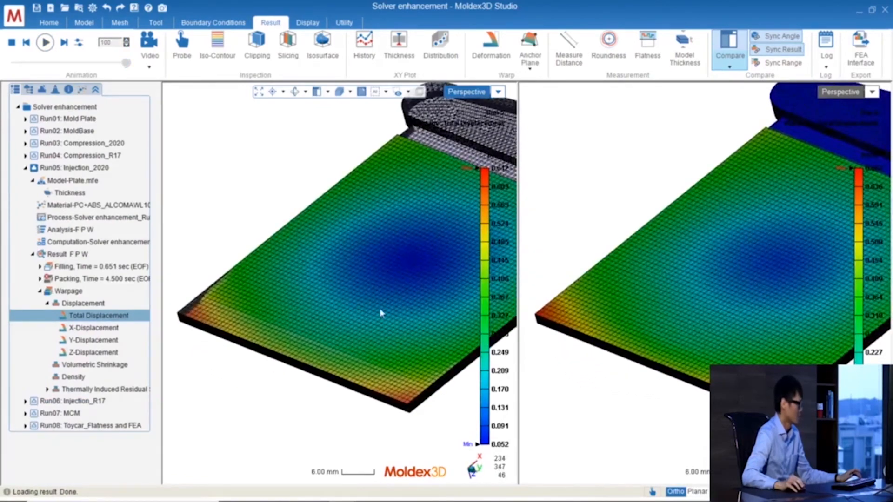
pyautogui.scroll(6, 381, 313)
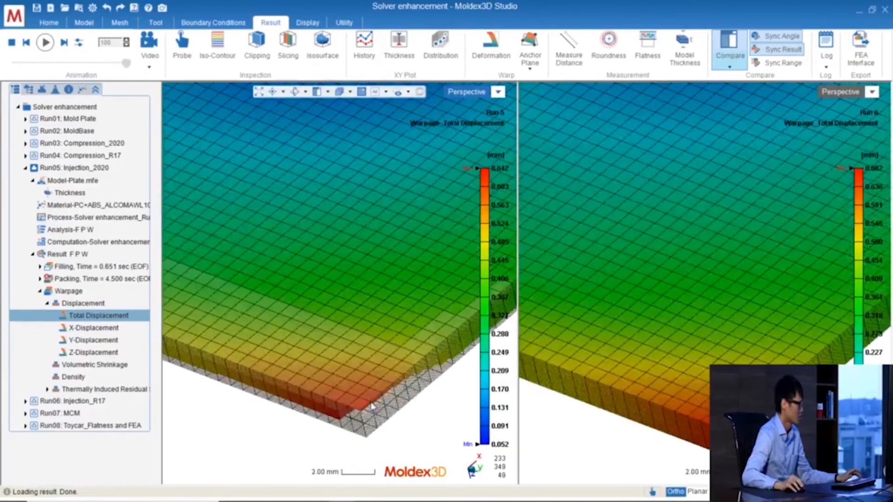
pyautogui.moveTo(371, 407); pyautogui.dragTo(352, 352, button='middle')
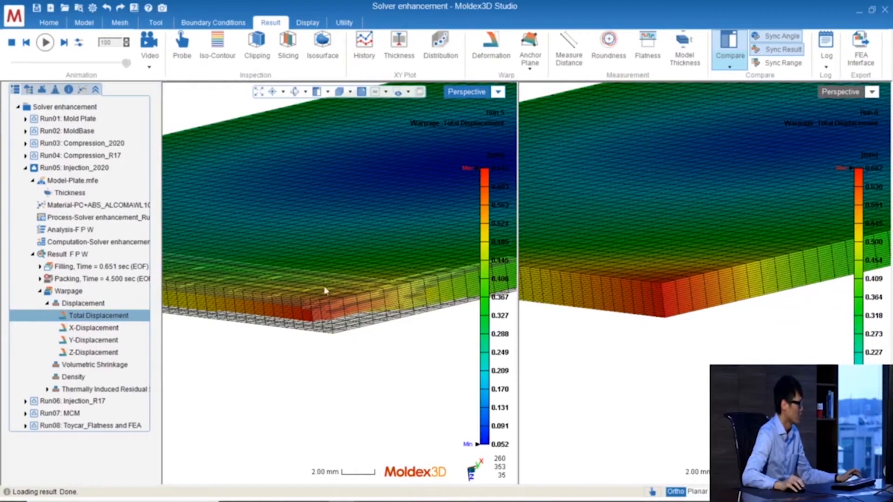
pyautogui.scroll(-3, 384, 313)
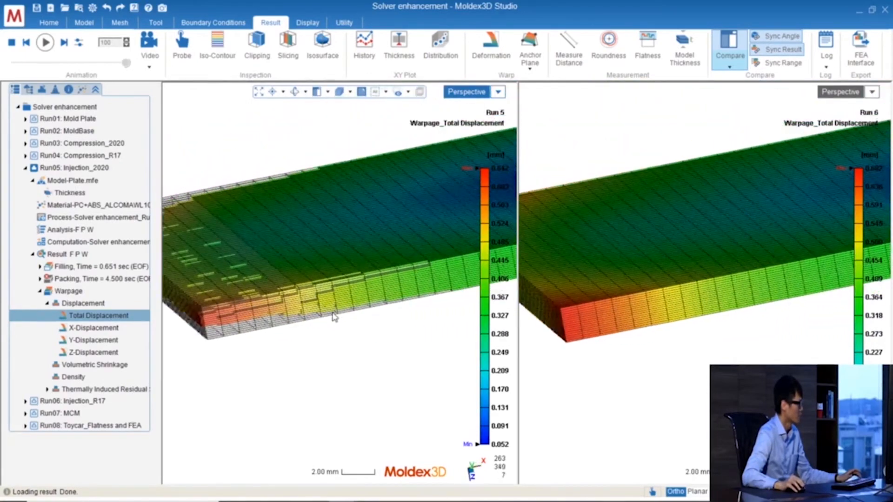
pyautogui.scroll(-3, 345, 312)
pyautogui.click(702, 299)
pyautogui.moveTo(701, 299); pyautogui.dragTo(748, 313, button='middle')
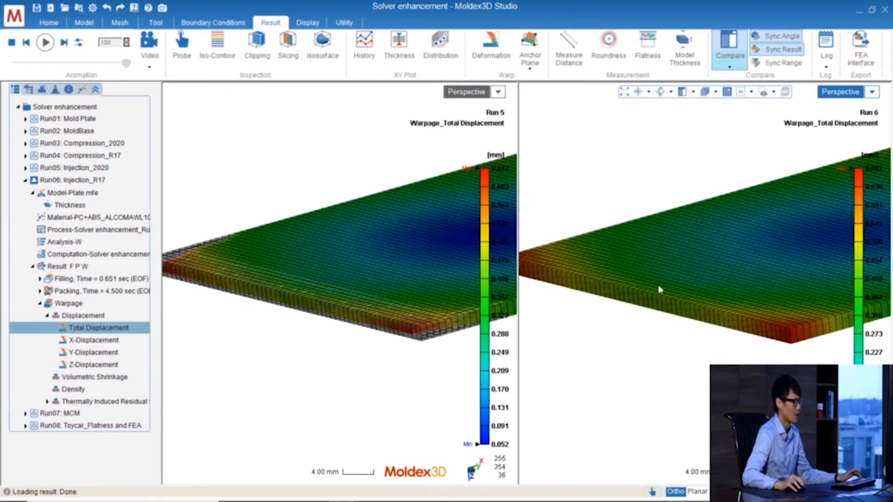
pyautogui.moveTo(668, 295); pyautogui.dragTo(694, 256, button='middle')
pyautogui.scroll(-3, 699, 319)
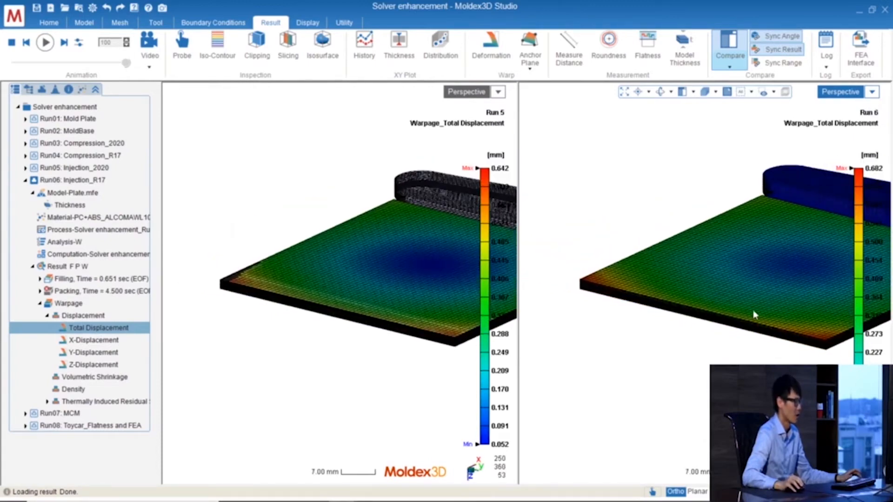
# Switch to the PowerPoint slide show and advance from Warpage Improvement to the 3D Barrel Compression Simulation slide.
pyautogui.click(859, 10)
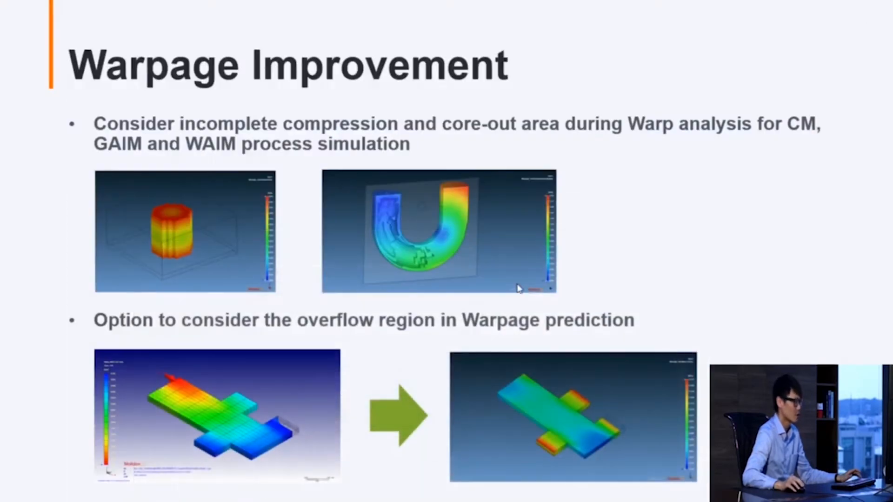
pyautogui.click(637, 271)
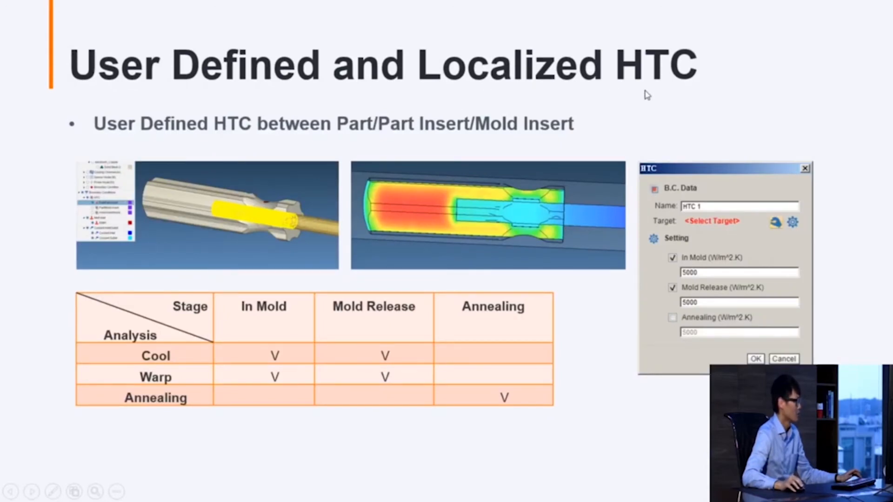
pyautogui.click(567, 324)
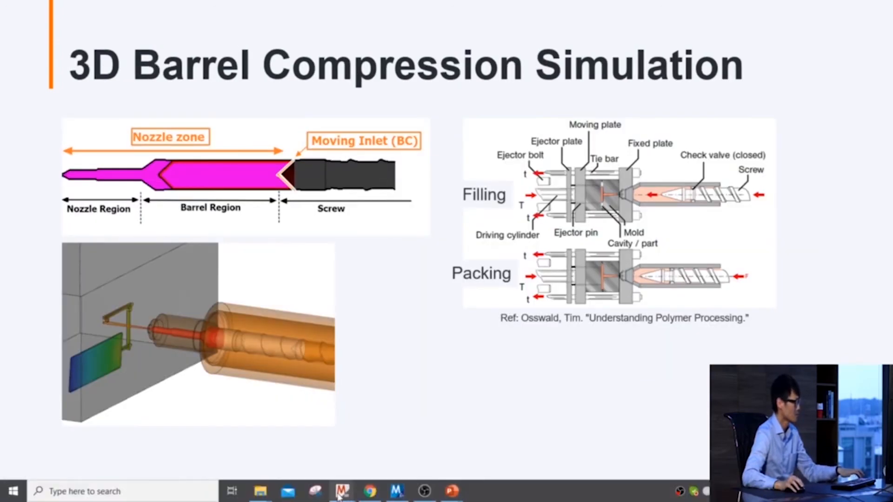
# Switch back to the Solver enhancement project in Moldex3D Studio.
pyautogui.moveTo(342, 490)
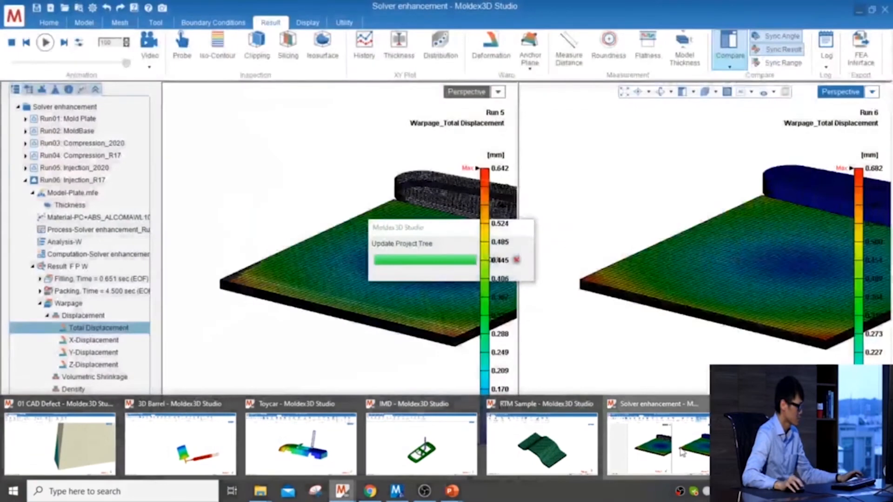
pyautogui.click(658, 444)
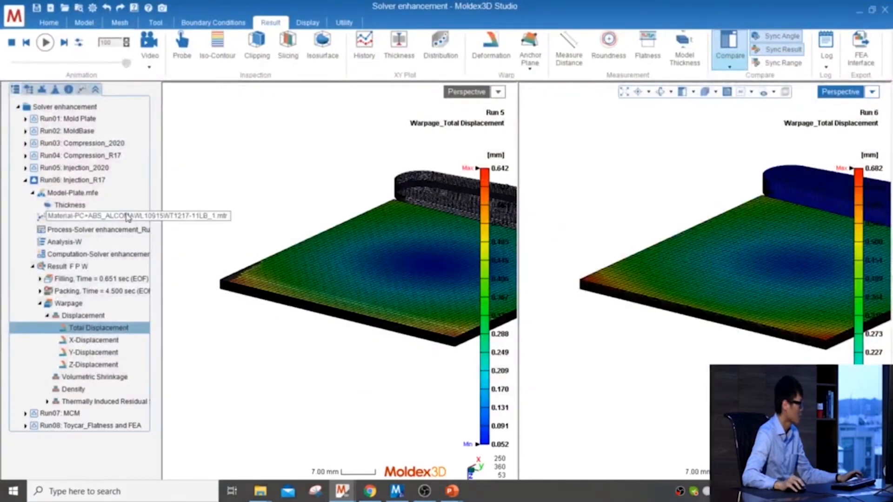
# Load Run07: MCM beside Run 5 in the comparison and display its cooling Temperature result.
pyautogui.click(25, 180)
pyautogui.click(27, 193)
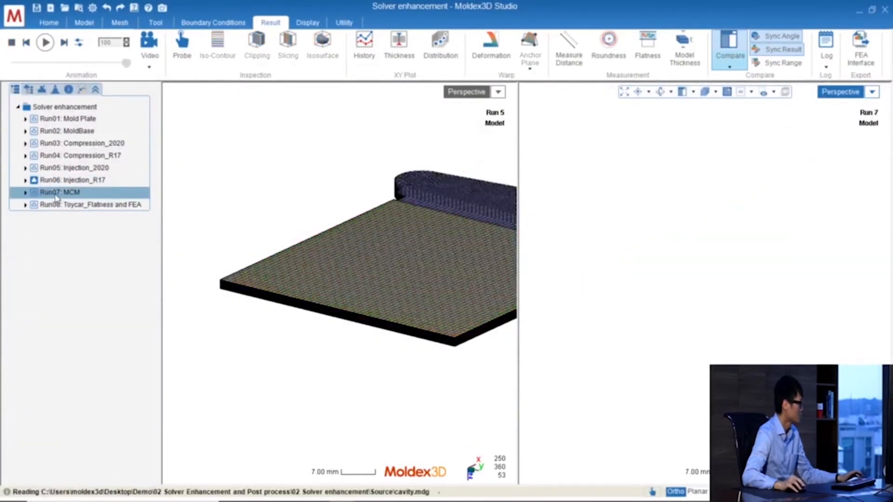
pyautogui.click(25, 192)
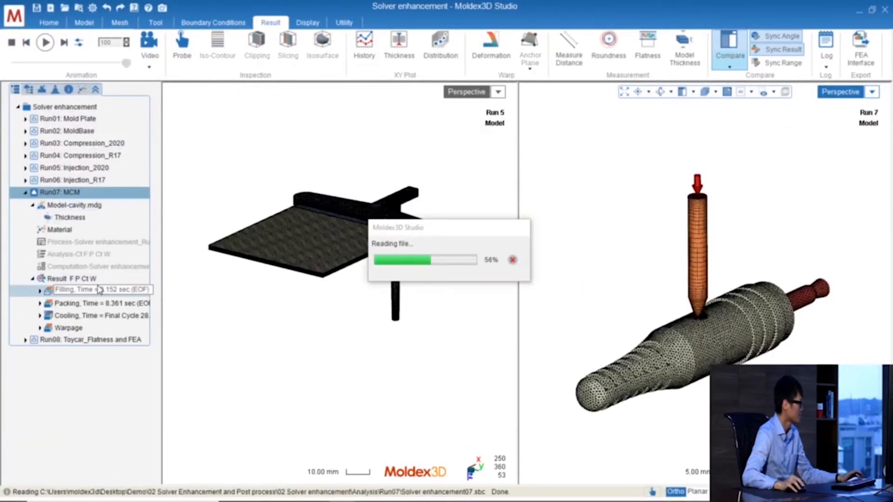
pyautogui.click(95, 317)
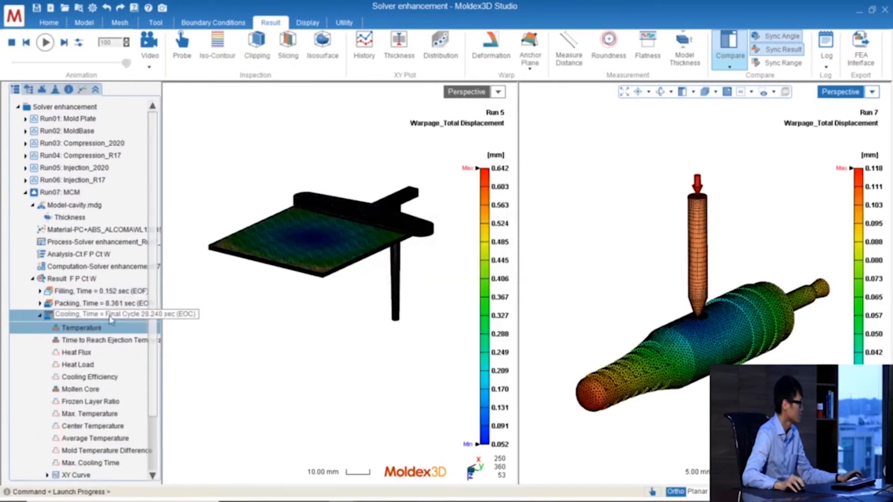
pyautogui.moveTo(407, 295); pyautogui.dragTo(357, 235, button='right')
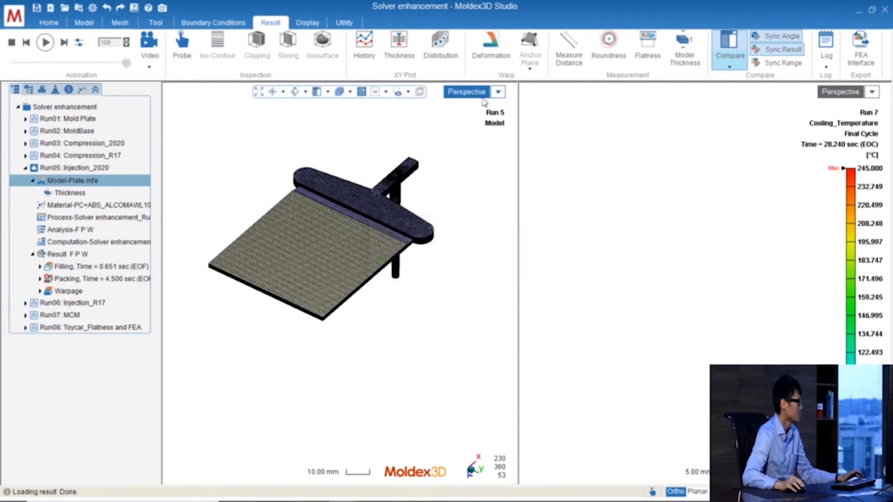
# Leave the side-by-side comparison and show only the Run07: MCM model in a single view.
pyautogui.doubleClick(477, 95)
pyautogui.click(827, 95)
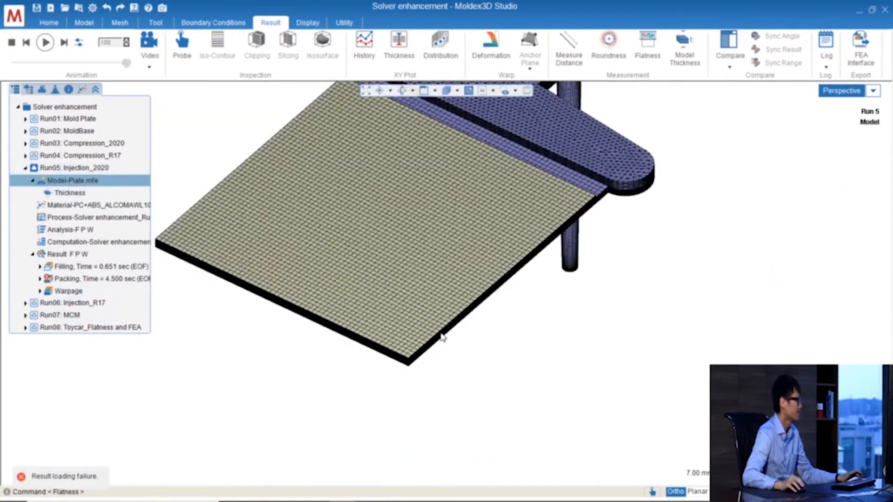
pyautogui.doubleClick(104, 316)
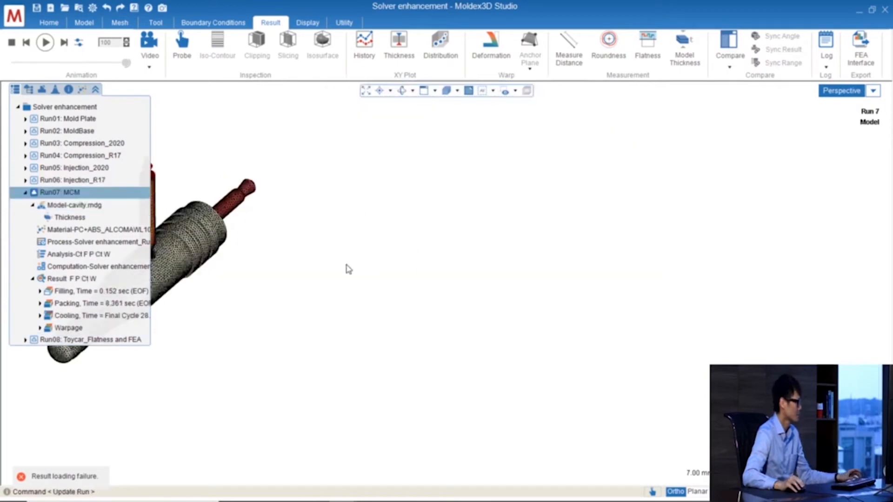
pyautogui.moveTo(658, 260); pyautogui.dragTo(588, 257, button='middle')
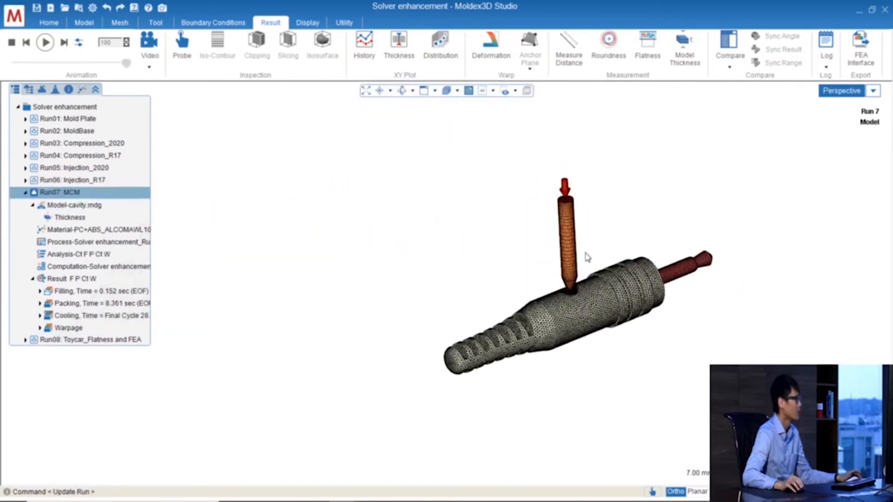
# Begin a new heat transfer coefficient boundary condition targeting a solid mesh face along the part's body.
pyautogui.click(202, 27)
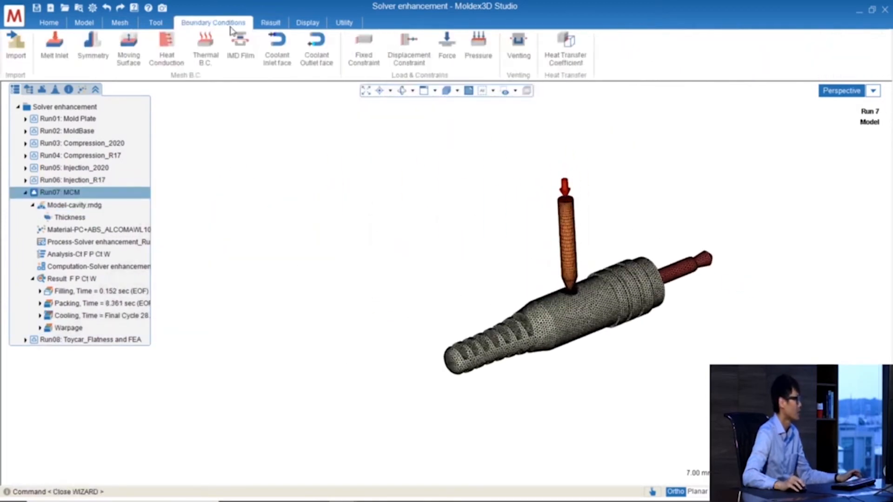
pyautogui.click(566, 58)
pyautogui.moveTo(636, 246); pyautogui.dragTo(634, 262, button='middle')
pyautogui.scroll(3, 633, 289)
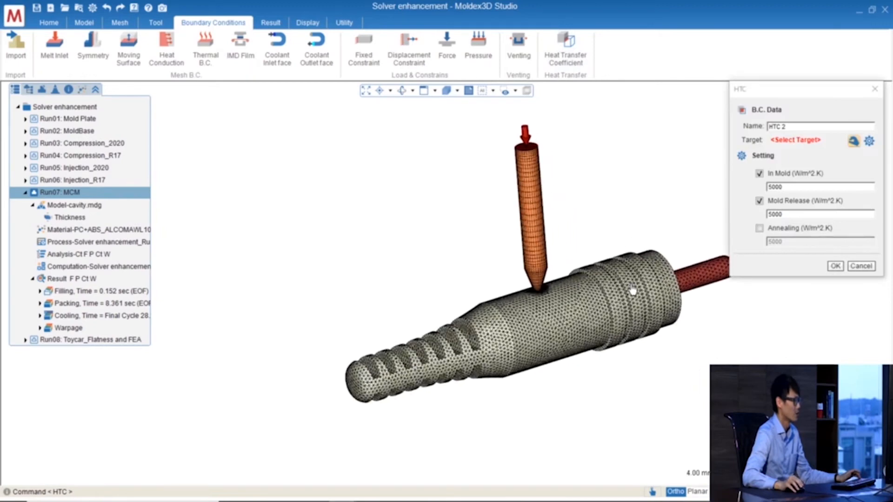
pyautogui.moveTo(659, 295); pyautogui.dragTo(630, 296, button='middle')
pyautogui.click(531, 311)
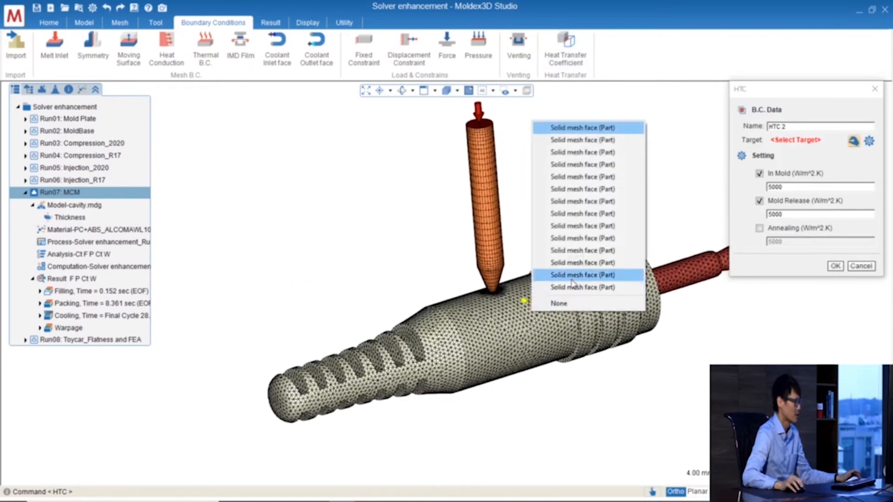
pyautogui.click(558, 274)
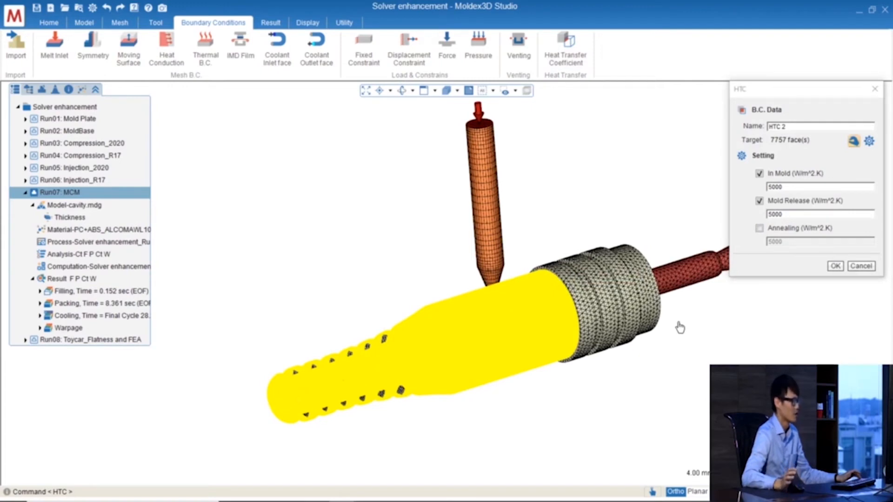
# Review the In Mold and Mold Release coefficients of the new condition and discard it.
pyautogui.moveTo(796, 187); pyautogui.dragTo(767, 189)
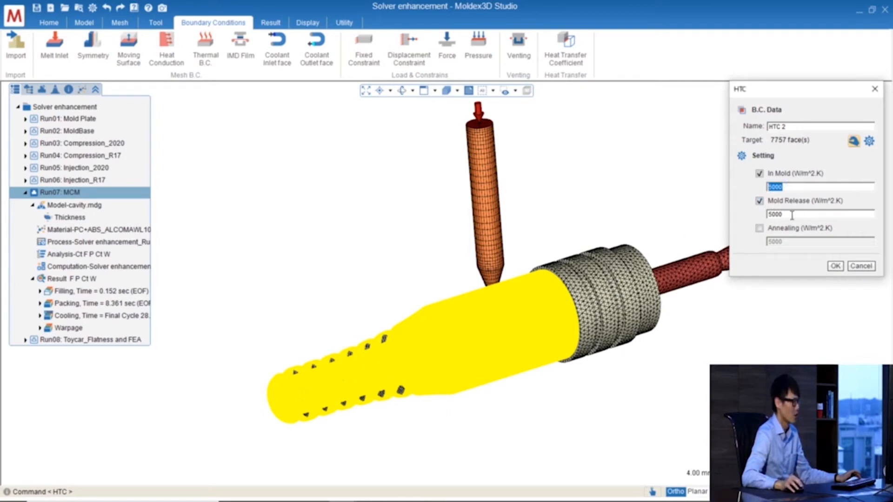
pyautogui.moveTo(792, 215); pyautogui.dragTo(749, 216)
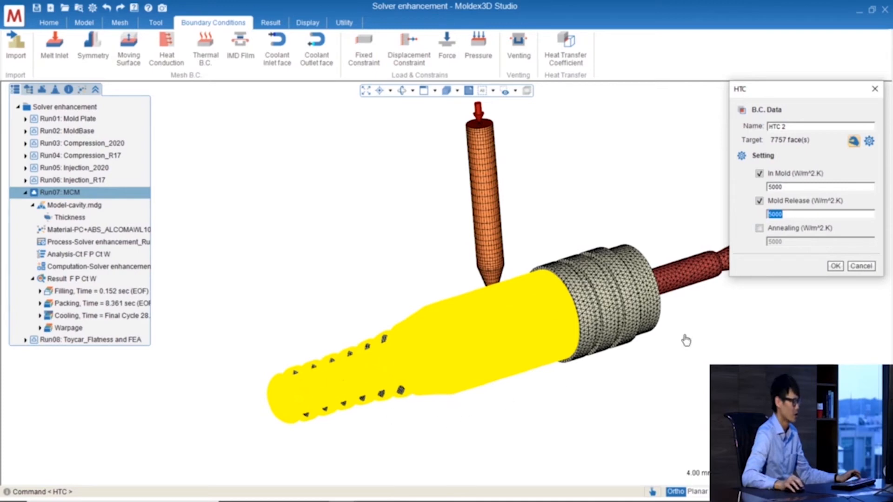
pyautogui.click(860, 266)
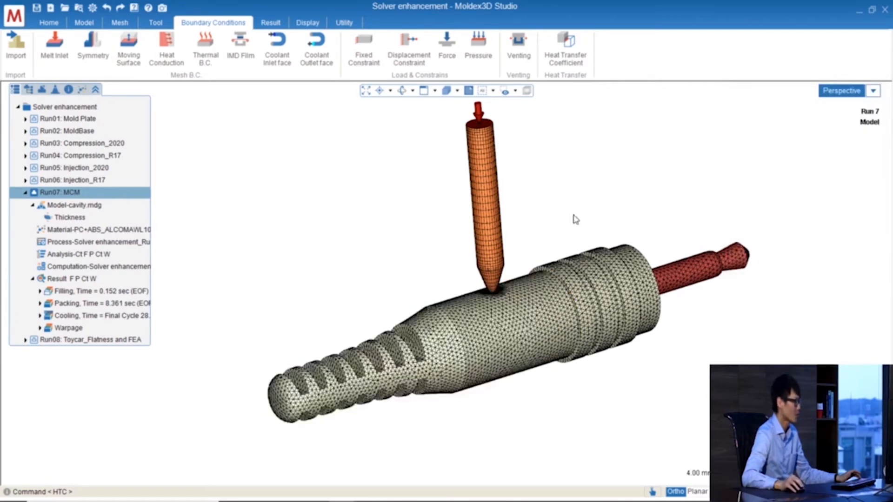
# Open the existing HTC 1 boundary condition of the MCM model for editing.
pyautogui.click(29, 90)
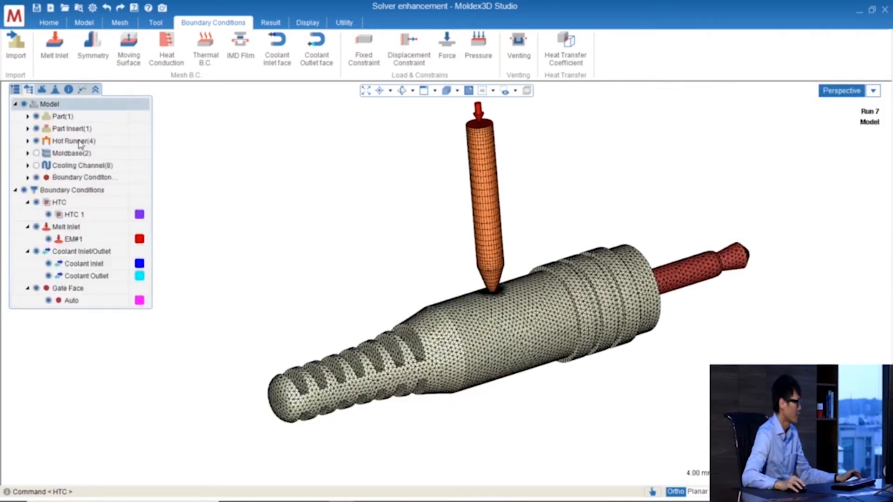
pyautogui.click(84, 202)
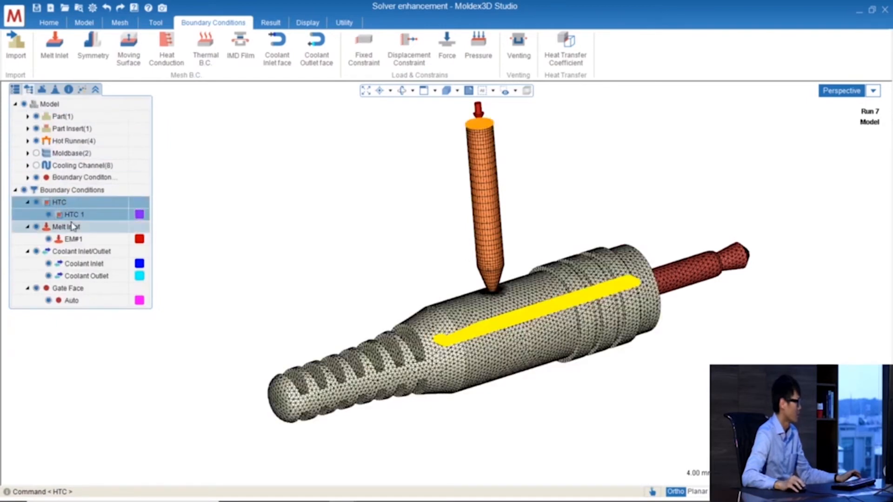
pyautogui.rightClick(84, 217)
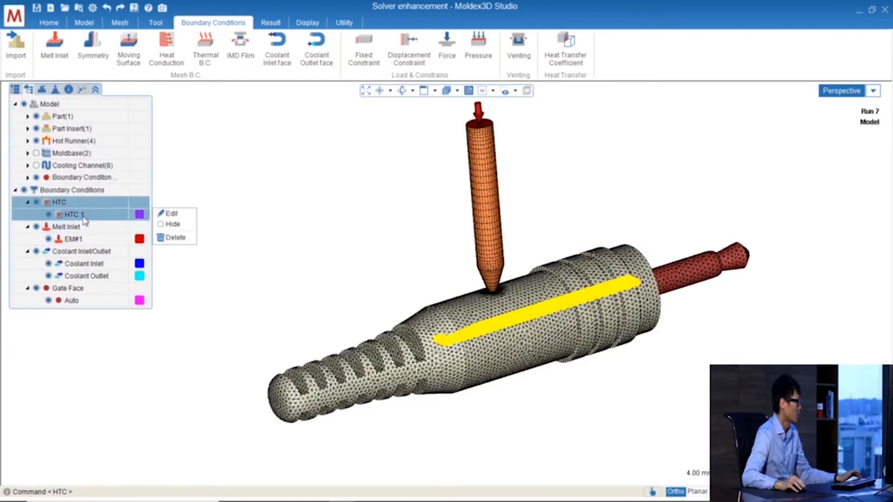
pyautogui.click(170, 213)
pyautogui.moveTo(525, 279); pyautogui.dragTo(447, 272, button='middle')
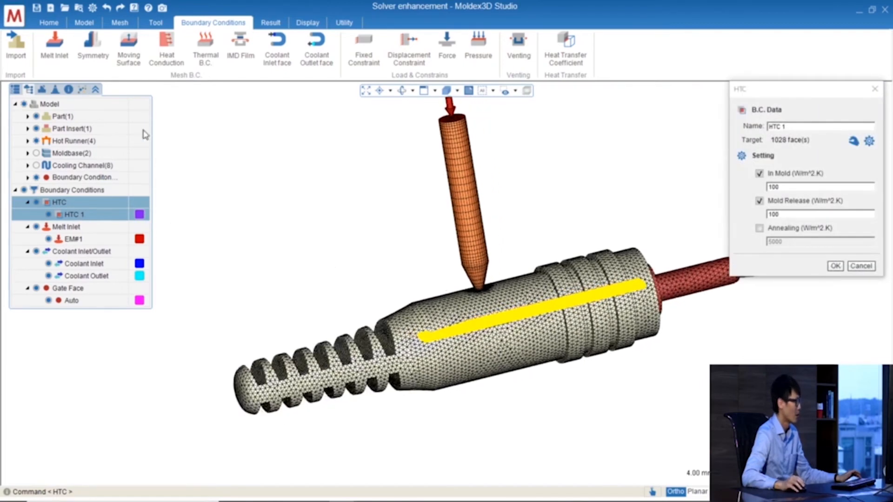
# Hide the part, examine the insert faces and coefficients assigned to HTC 1, and cancel the edit.
pyautogui.click(38, 116)
pyautogui.scroll(4, 673, 309)
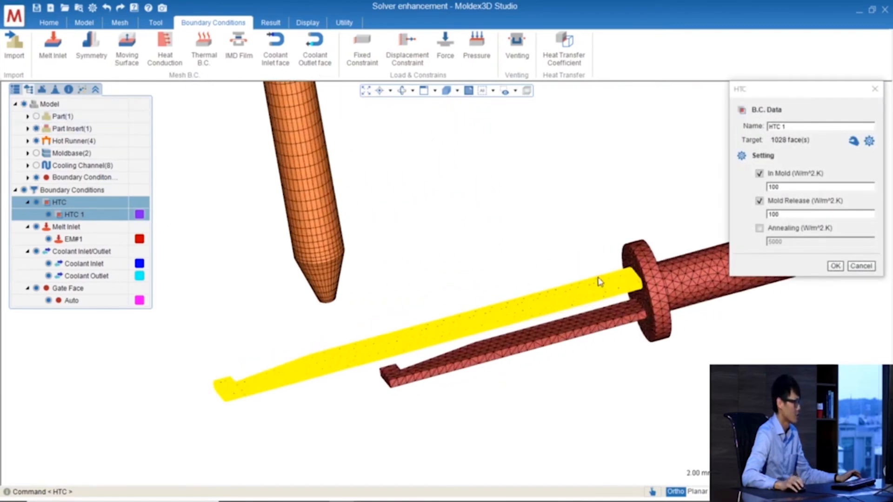
pyautogui.doubleClick(793, 187)
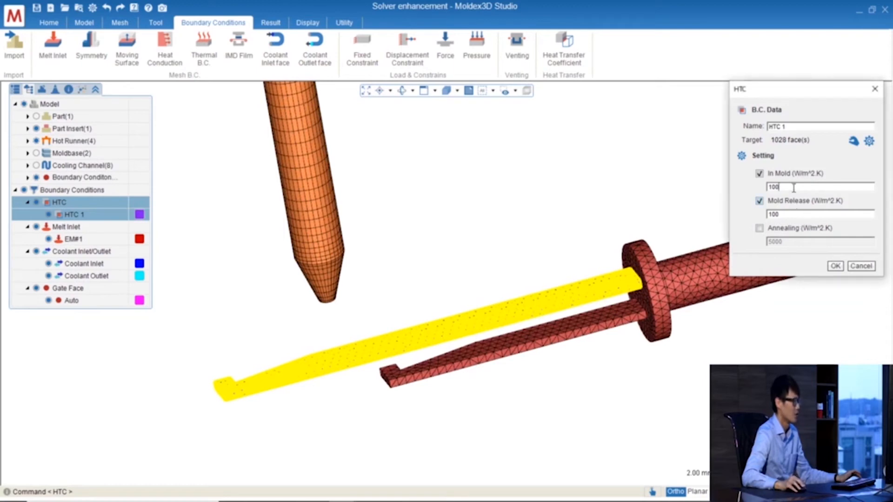
pyautogui.click(863, 267)
pyautogui.moveTo(515, 265); pyautogui.dragTo(561, 274, button='middle')
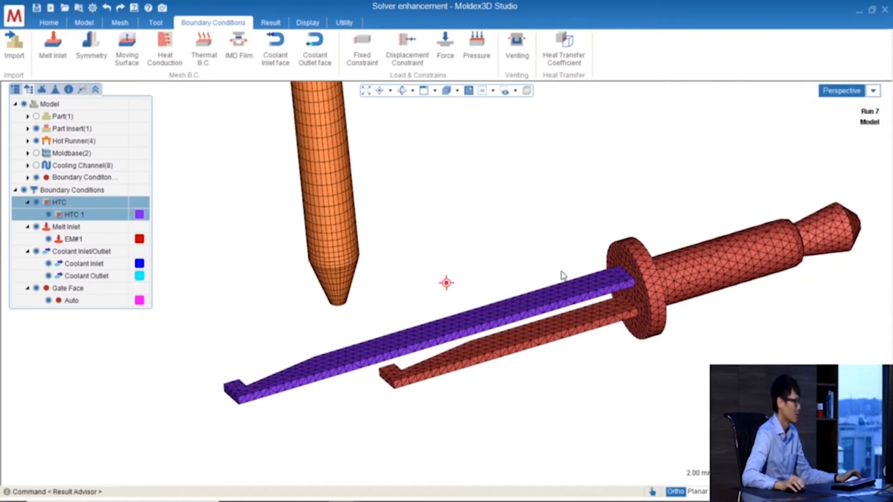
# Display Run07's cooling Temperature result at 0.129 sec (Fill) on the insert.
pyautogui.click(16, 91)
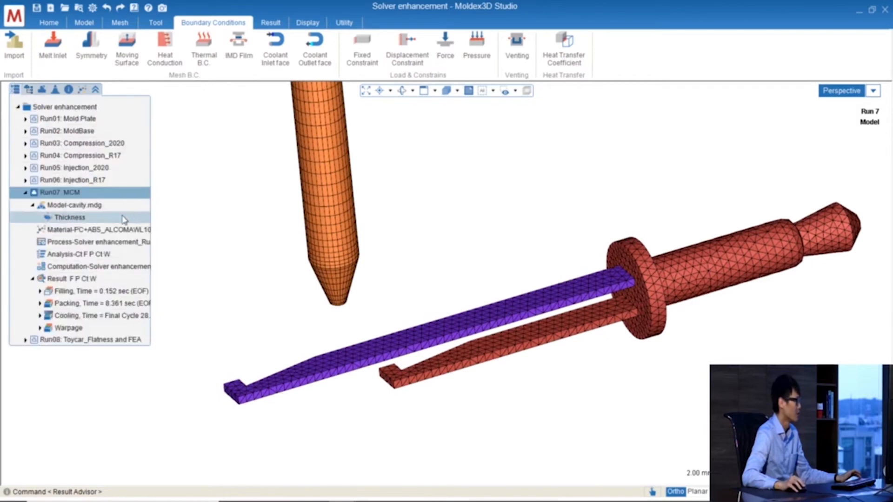
pyautogui.click(42, 316)
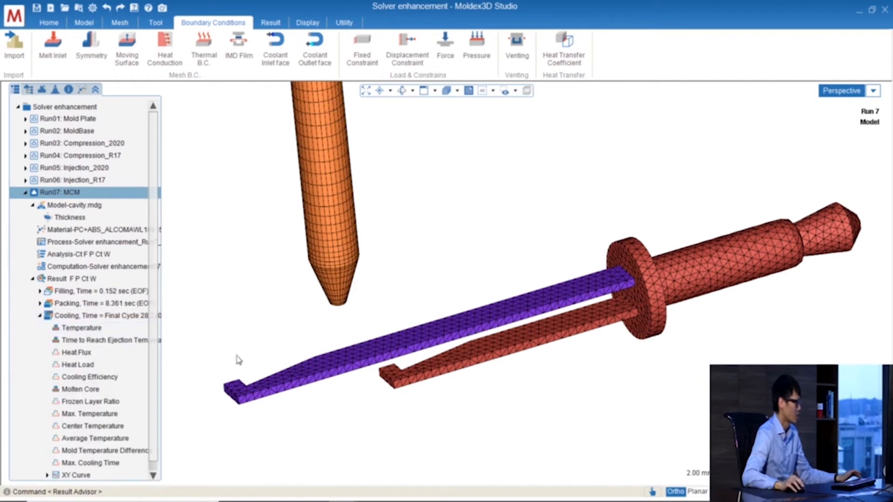
pyautogui.click(84, 328)
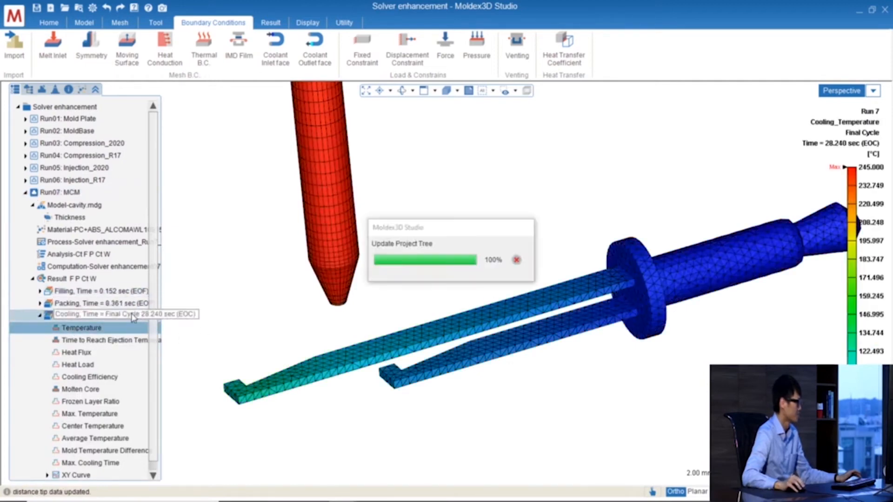
pyautogui.click(133, 316)
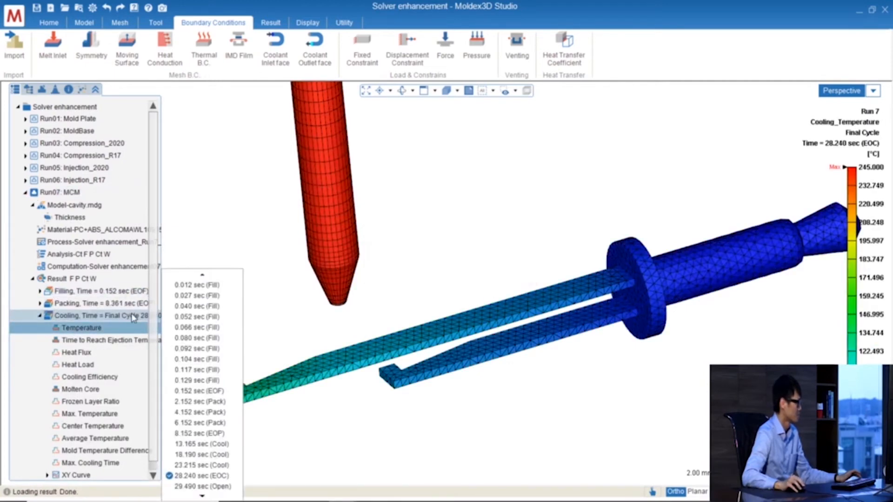
pyautogui.click(199, 380)
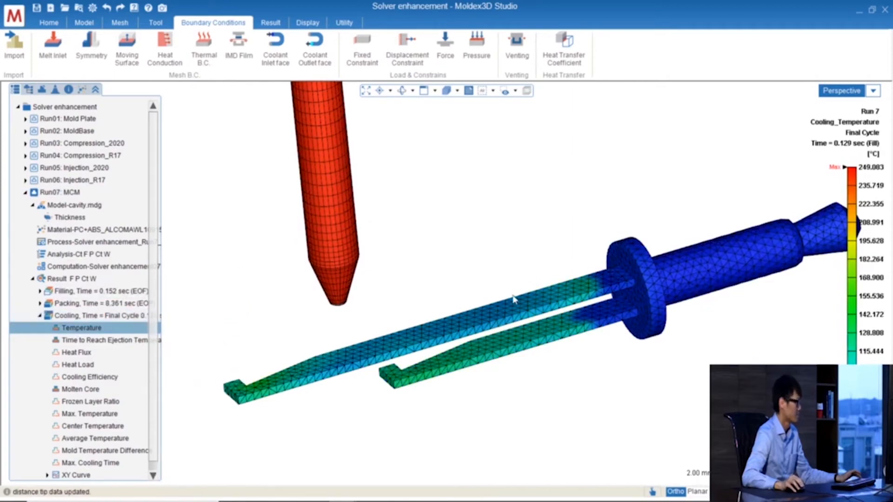
# Show the part again and slice the temperature result along the XZ section.
pyautogui.click(29, 89)
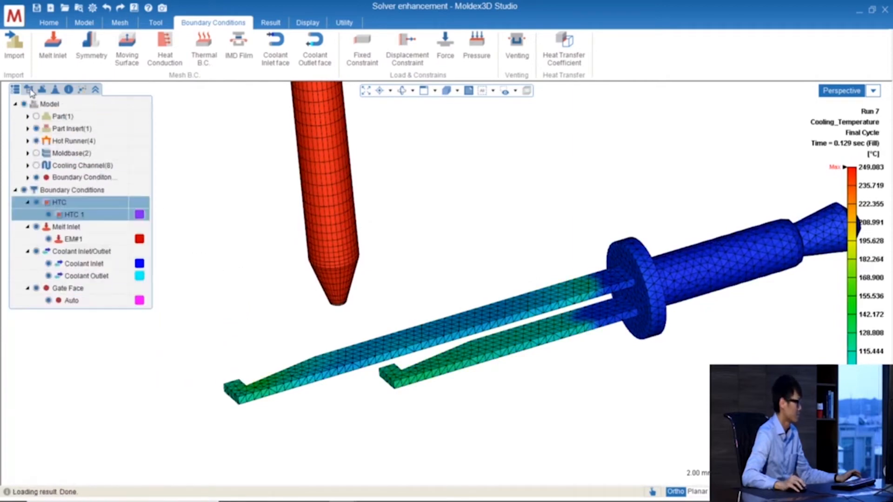
pyautogui.click(36, 117)
pyautogui.click(268, 24)
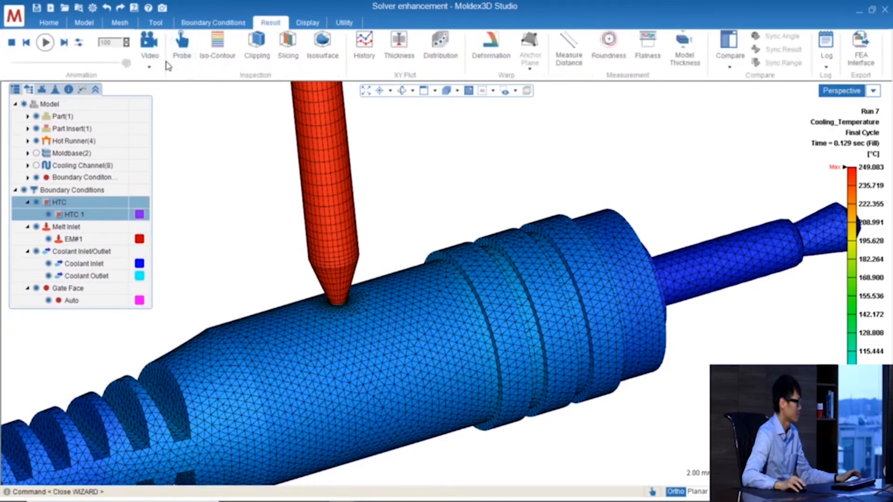
pyautogui.click(287, 45)
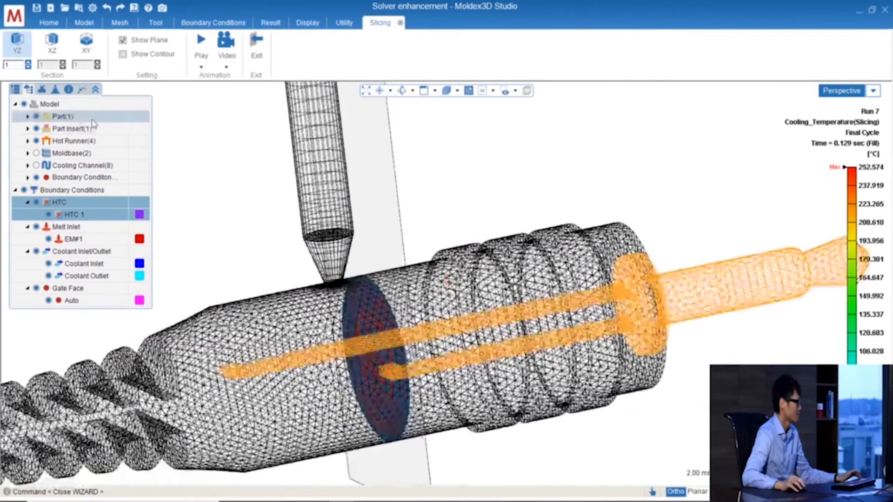
pyautogui.click(52, 44)
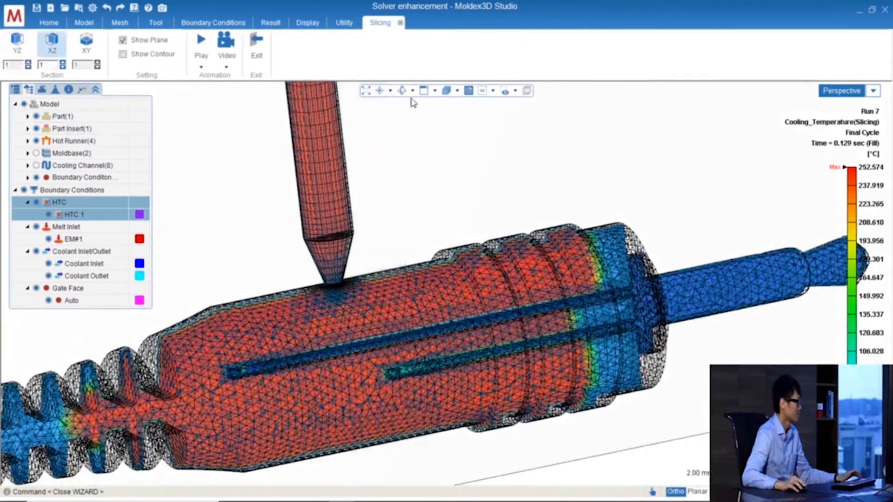
# Display the sliced model without mesh lines and examine the temperature around the two insert prongs.
pyautogui.click(457, 90)
pyautogui.click(452, 144)
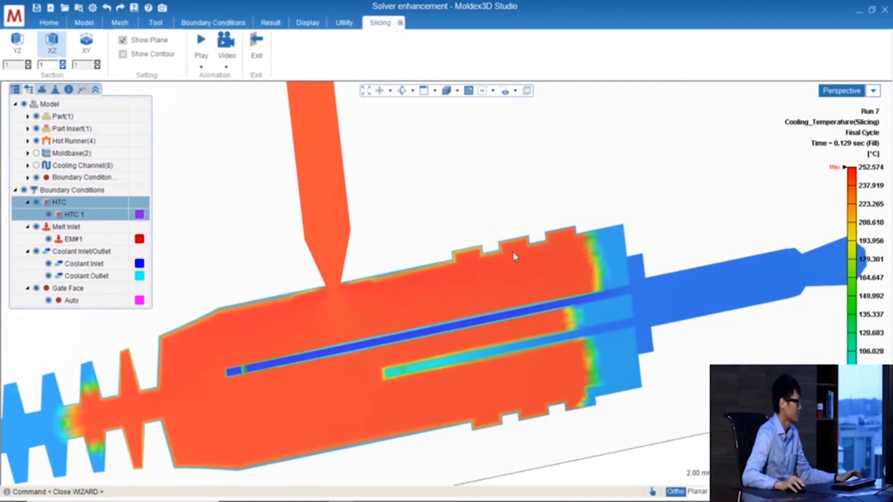
pyautogui.moveTo(512, 252); pyautogui.dragTo(474, 323, button='middle')
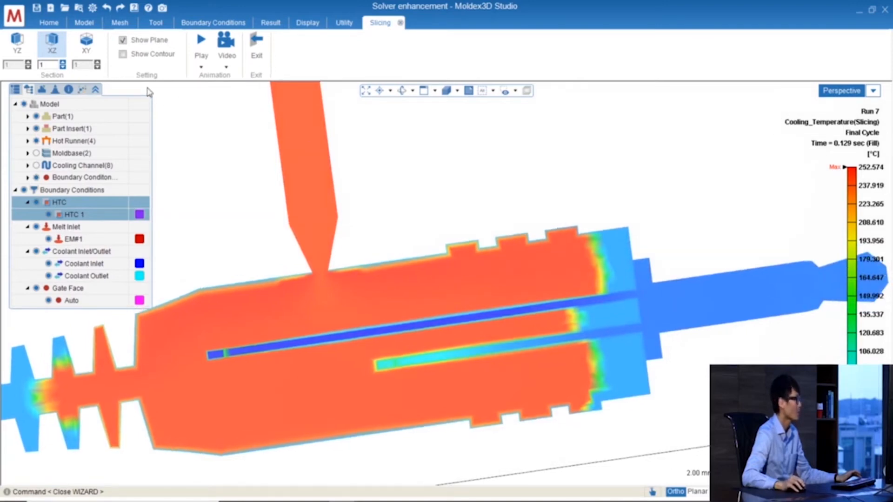
# Exit slicing and minimize Moldex3D Studio to return to the 3D Barrel Compression Simulation slide in PowerPoint.
pyautogui.click(257, 46)
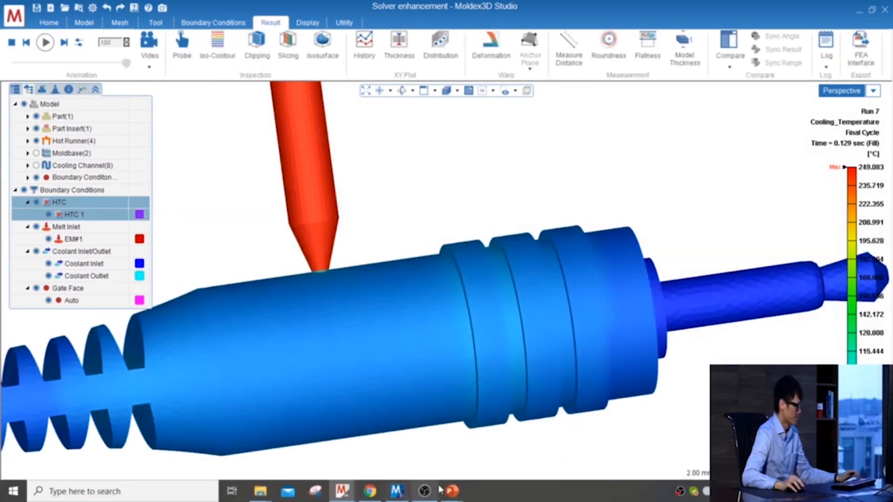
pyautogui.moveTo(452, 491)
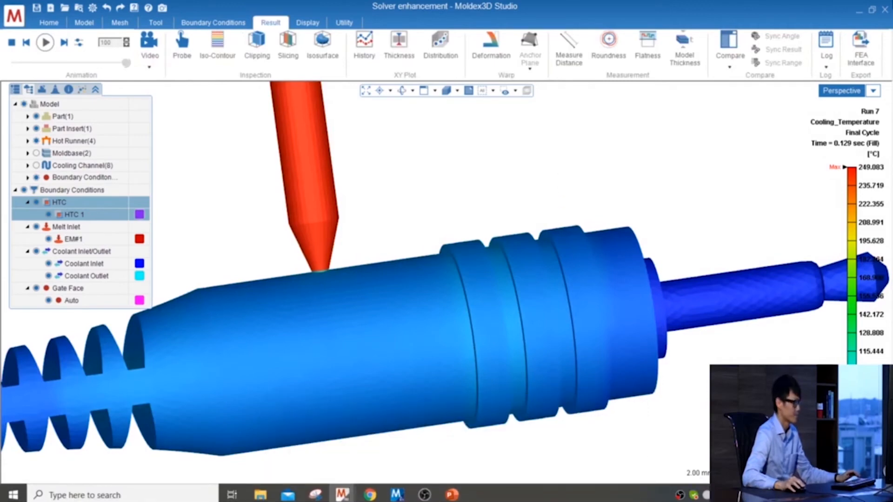
pyautogui.click(859, 11)
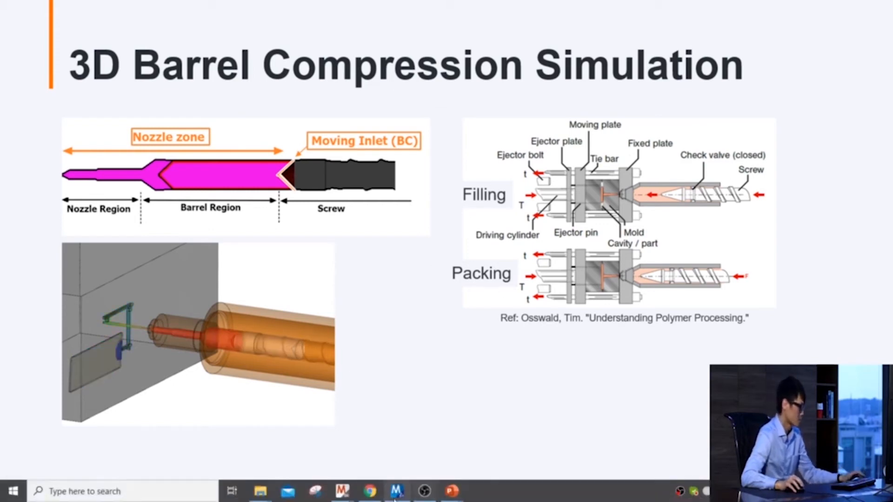
# Switch to Rhinoceros and hide the SMAB$ mold base layer to inspect the runner and cooling channels, turning it back on.
pyautogui.hotkey('alt', 'Tab')
pyautogui.moveTo(426, 258); pyautogui.dragTo(442, 255, button='right')
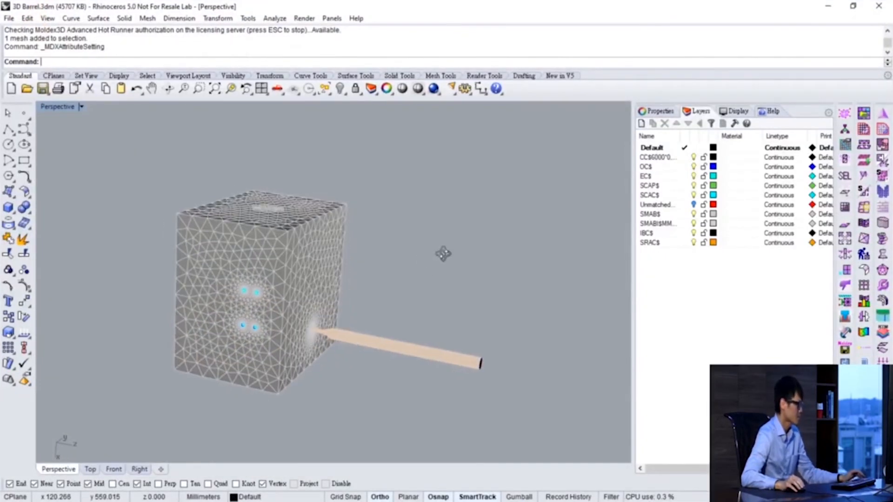
pyautogui.keyDown('shift'); pyautogui.moveTo(395, 327); pyautogui.dragTo(454, 316, button='right'); pyautogui.keyUp('shift')
pyautogui.scroll(3, 373, 226)
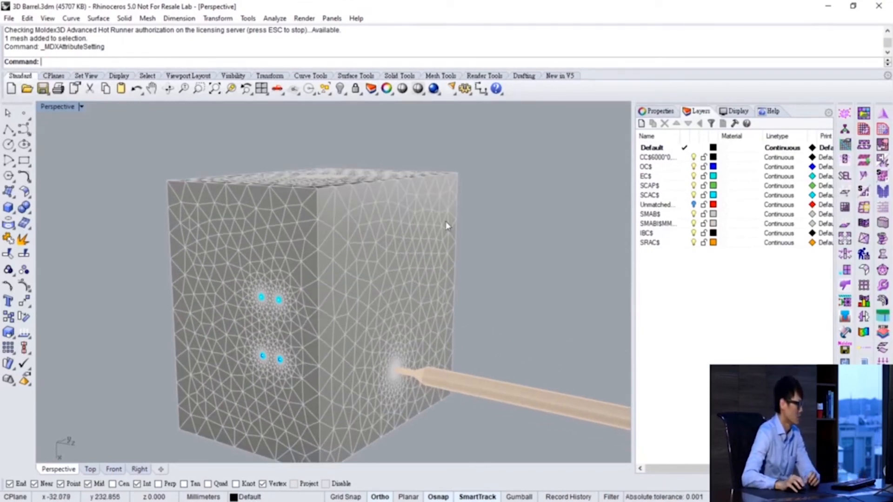
pyautogui.click(693, 214)
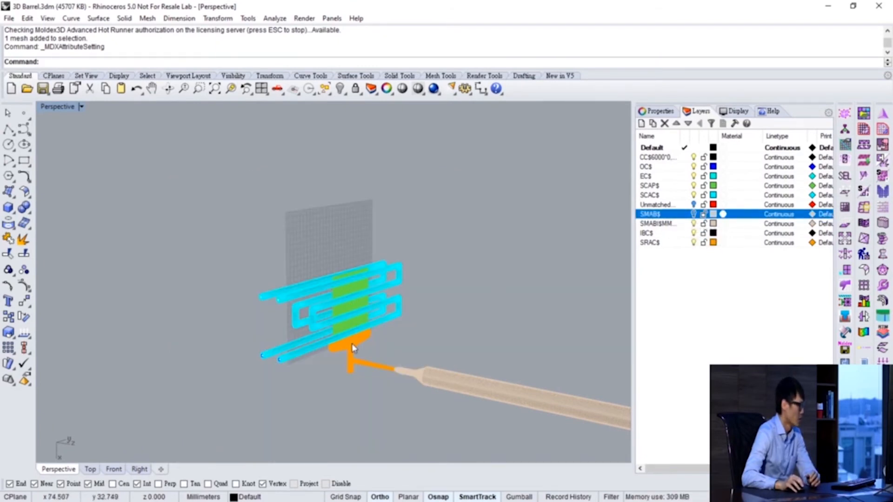
pyautogui.click(693, 214)
# Check the nozzle mesh's Injection Unit attribute and its available types, leaving the attribute dialog without changes.
pyautogui.scroll(6, 458, 389)
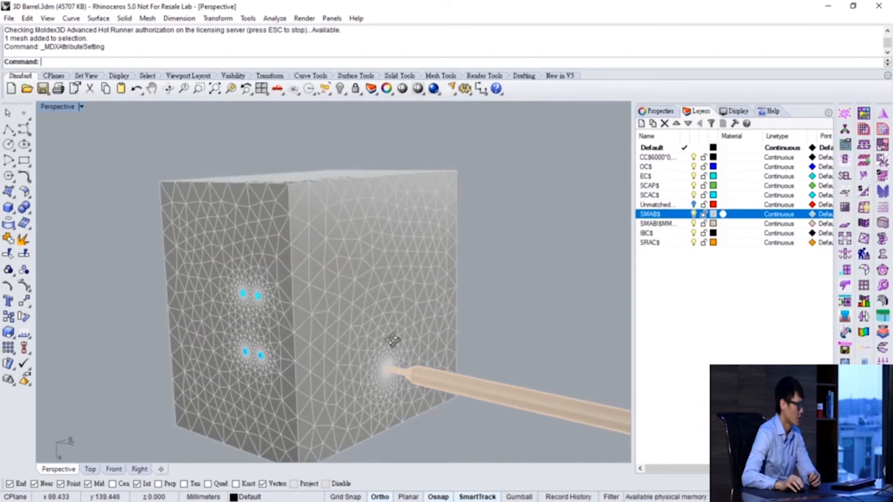
pyautogui.moveTo(458, 387); pyautogui.dragTo(565, 323, button='right')
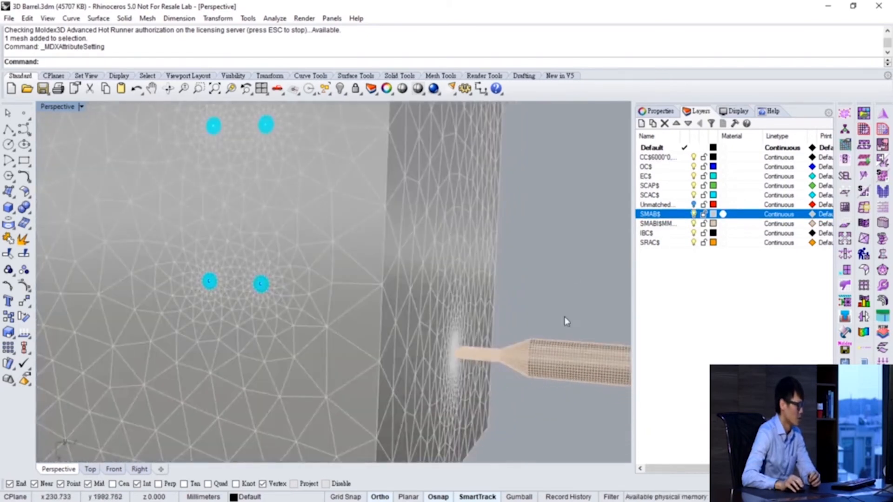
pyautogui.click(560, 357)
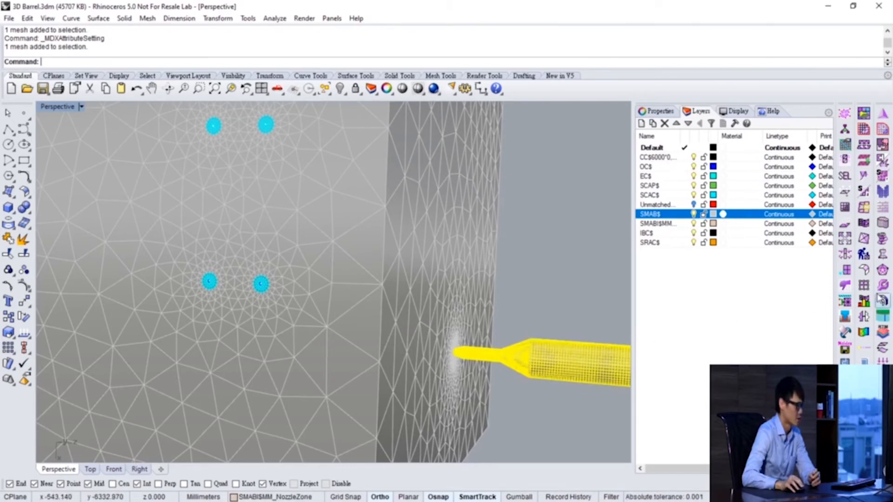
pyautogui.click(845, 301)
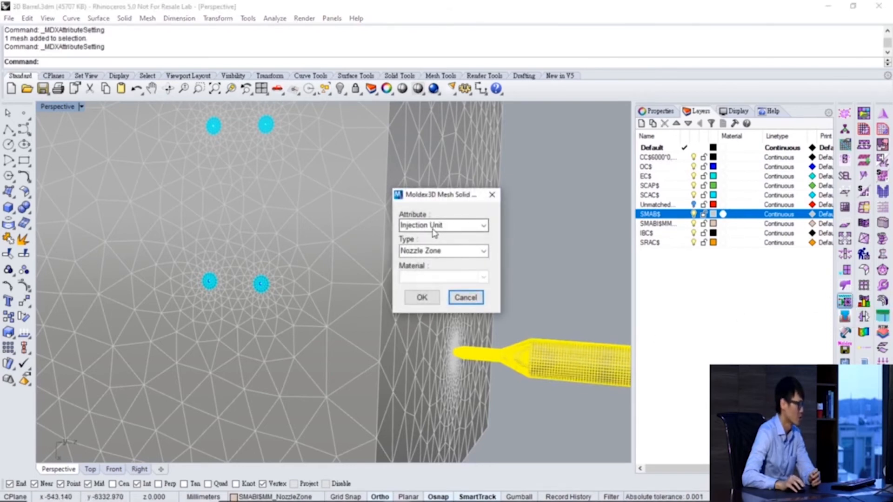
pyautogui.click(435, 252)
pyautogui.click(436, 252)
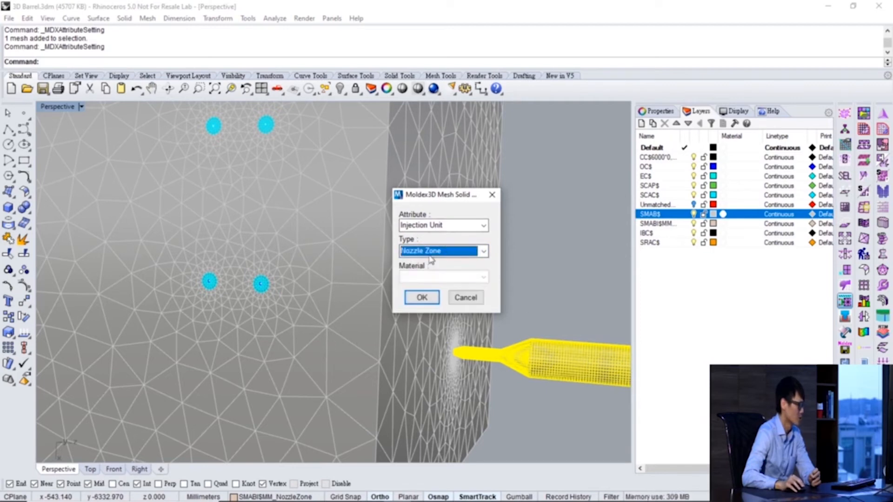
pyautogui.click(422, 253)
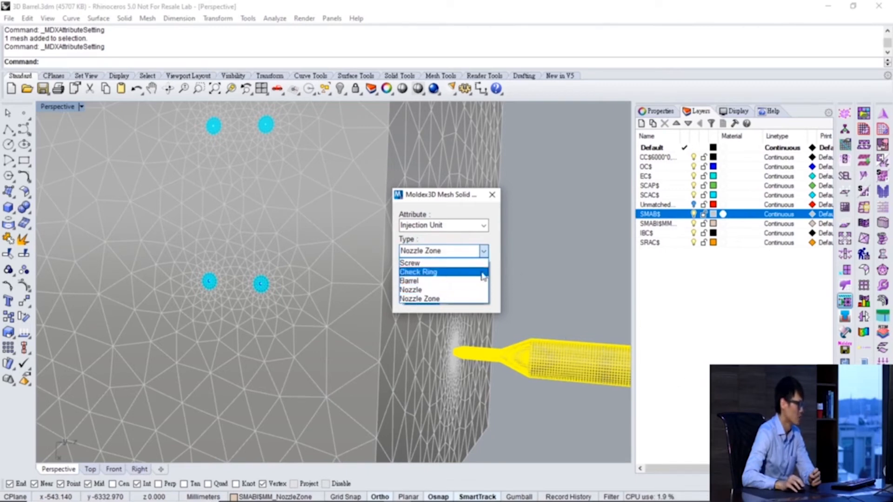
pyautogui.click(567, 306)
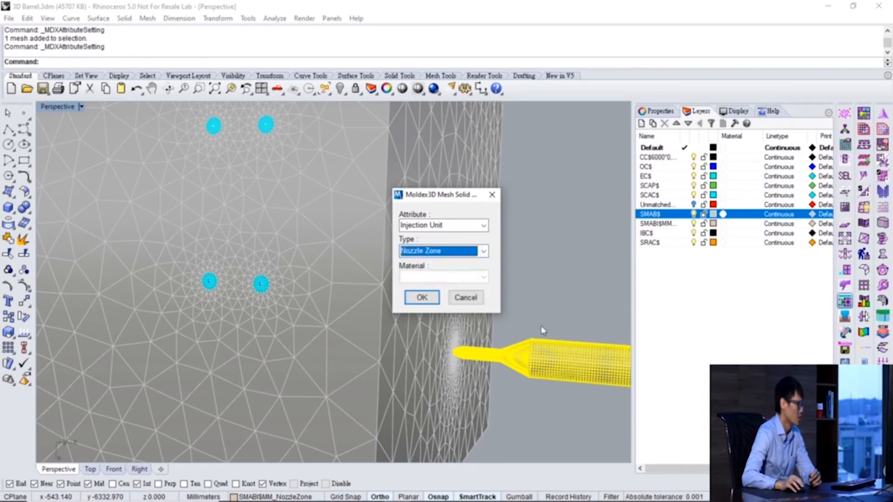
pyautogui.click(465, 298)
# Deselect the nozzle mesh and examine the barrel, its end face and how it connects to the mold base.
pyautogui.moveTo(530, 330); pyautogui.dragTo(432, 308, button='right')
pyautogui.scroll(-5, 431, 308)
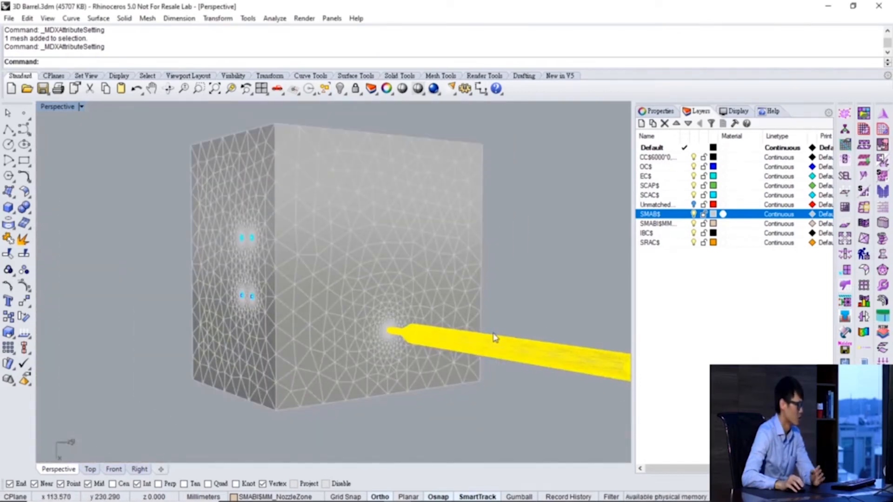
pyautogui.moveTo(478, 337); pyautogui.dragTo(459, 330, button='right')
pyautogui.scroll(-3, 459, 331)
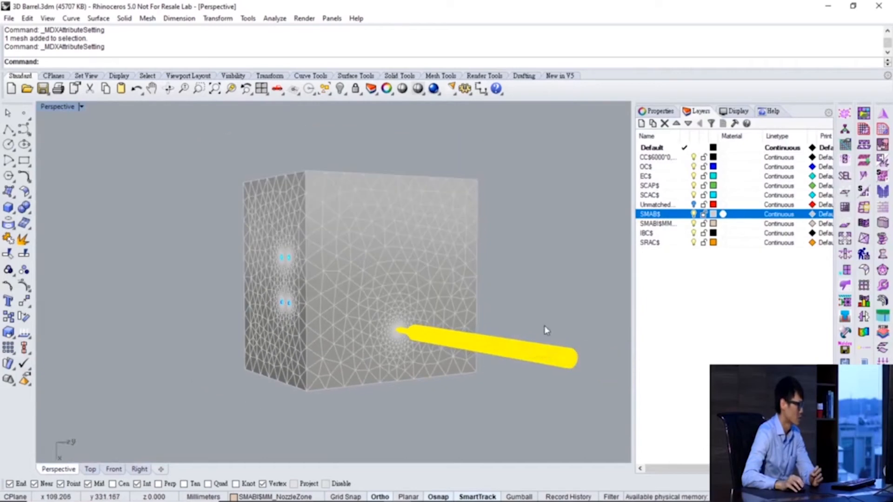
pyautogui.moveTo(544, 326); pyautogui.dragTo(563, 322, button='right')
pyautogui.click(564, 308)
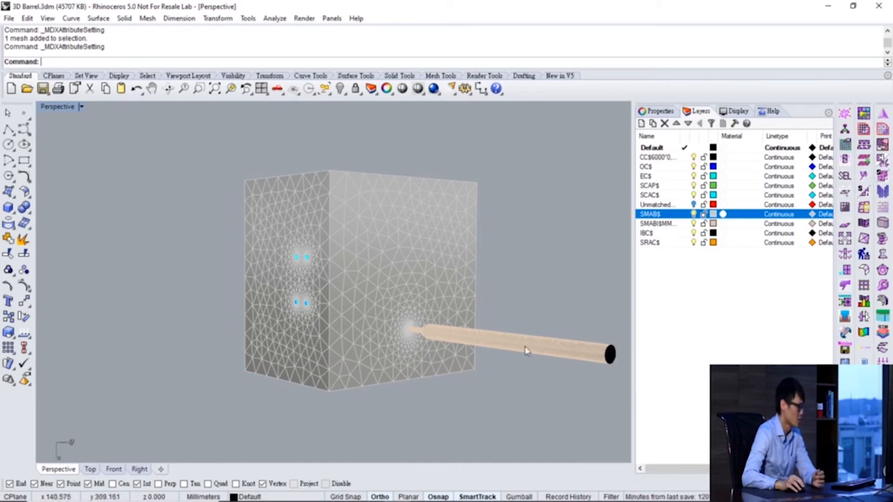
pyautogui.scroll(-2, 305, 315)
pyautogui.scroll(-1, 305, 314)
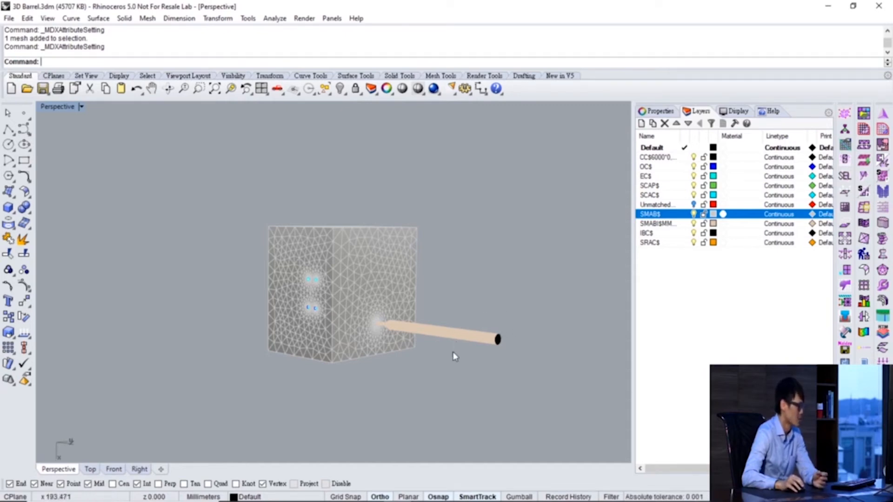
pyautogui.moveTo(458, 336); pyautogui.dragTo(467, 320, button='right')
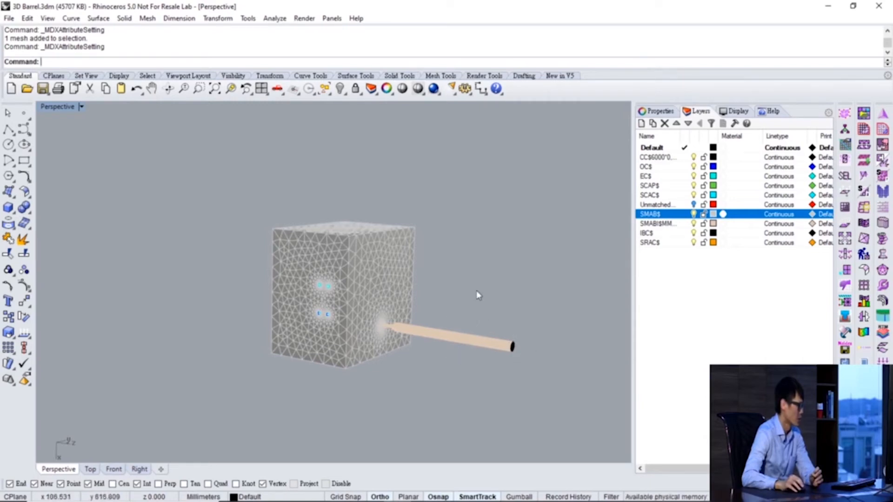
pyautogui.moveTo(478, 295); pyautogui.dragTo(470, 303, button='right')
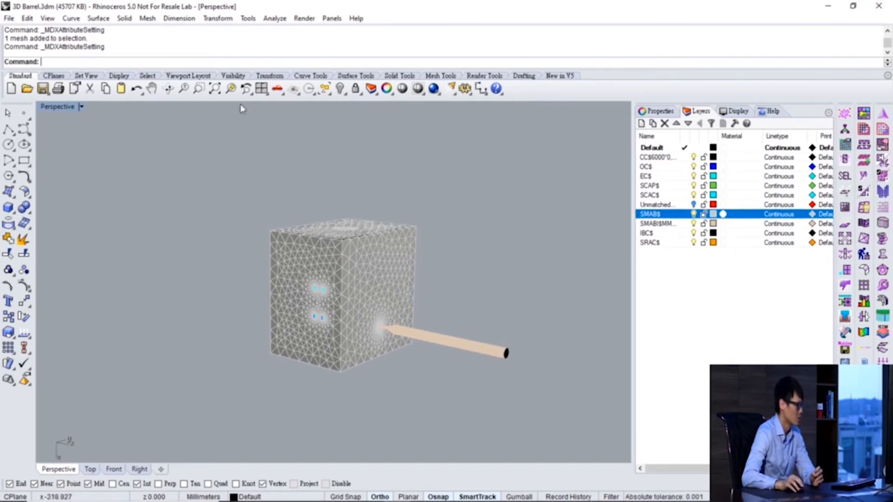
# Minimize Rhinoceros, switch to the 3D Barrel project in Moldex3D Studio and collapse the Run02 tree.
pyautogui.click(827, 7)
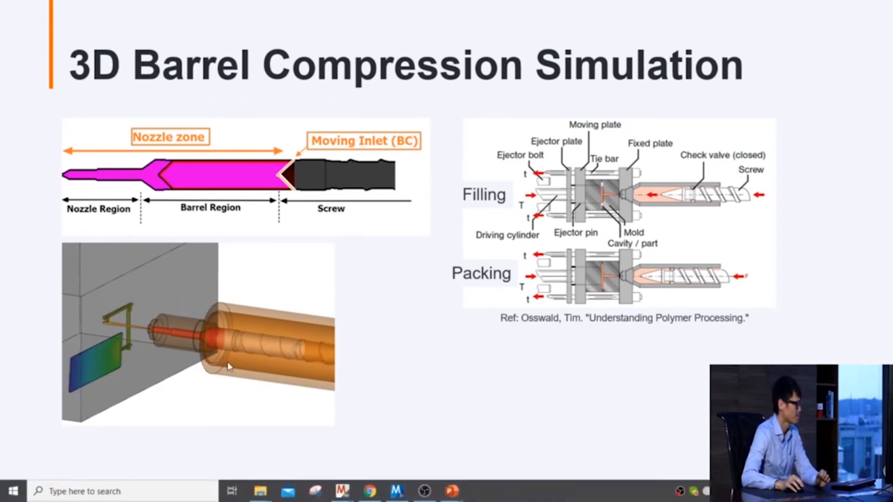
pyautogui.moveTo(341, 490)
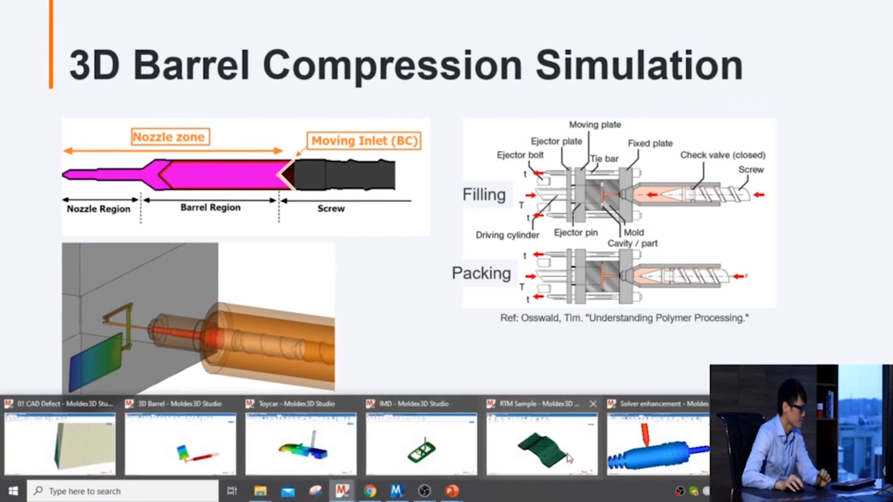
pyautogui.click(205, 445)
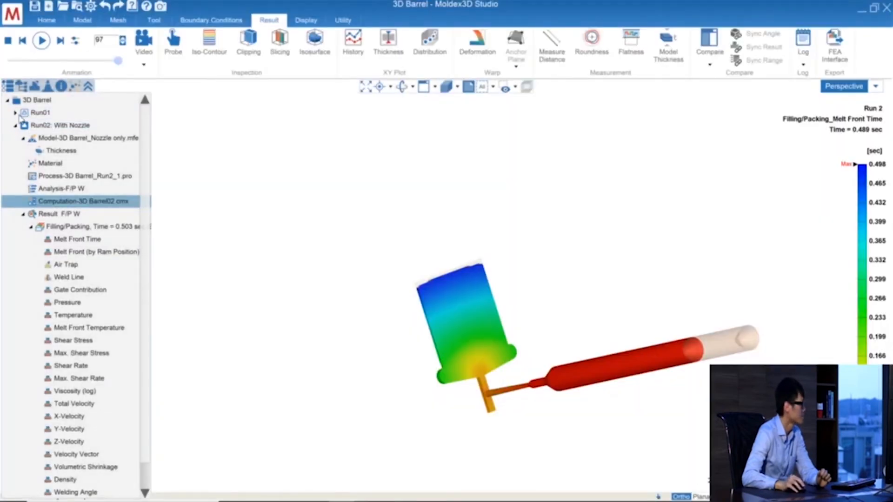
pyautogui.click(15, 126)
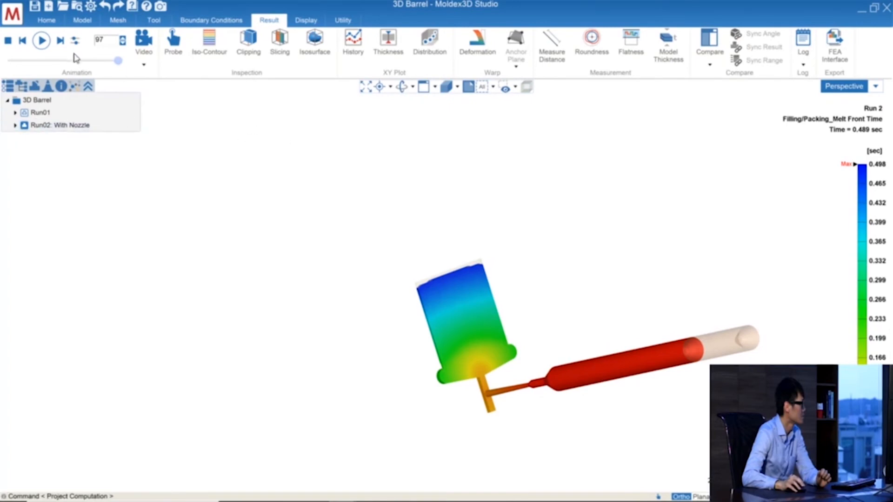
# Create a new run and assign it the project mesh 3D Barrel_Nozzle only.mfe.
pyautogui.click(47, 20)
pyautogui.click(18, 58)
pyautogui.click(41, 82)
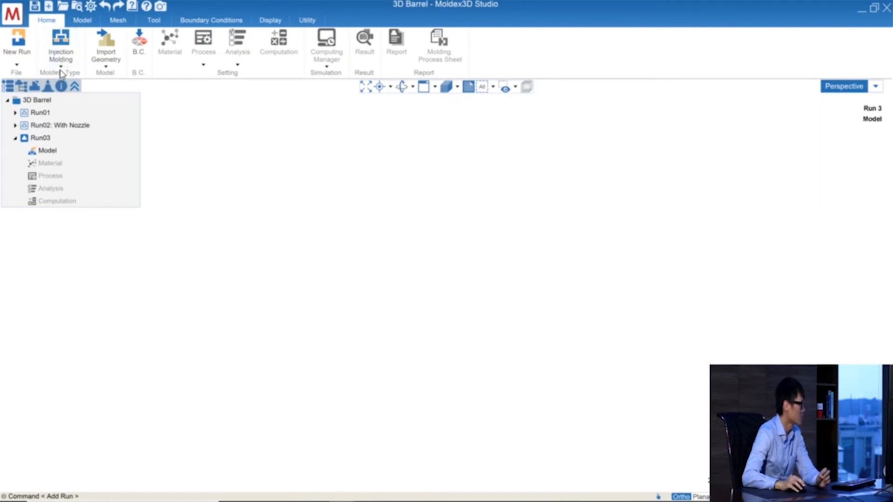
pyautogui.click(106, 60)
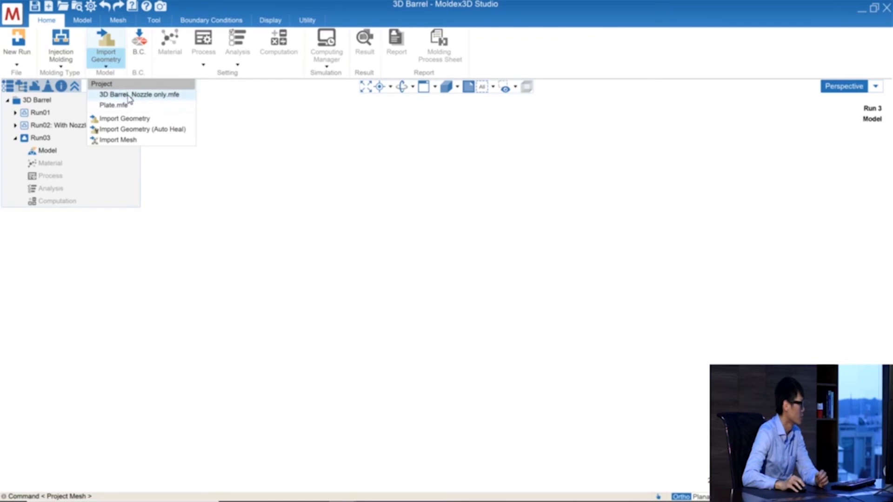
pyautogui.click(129, 95)
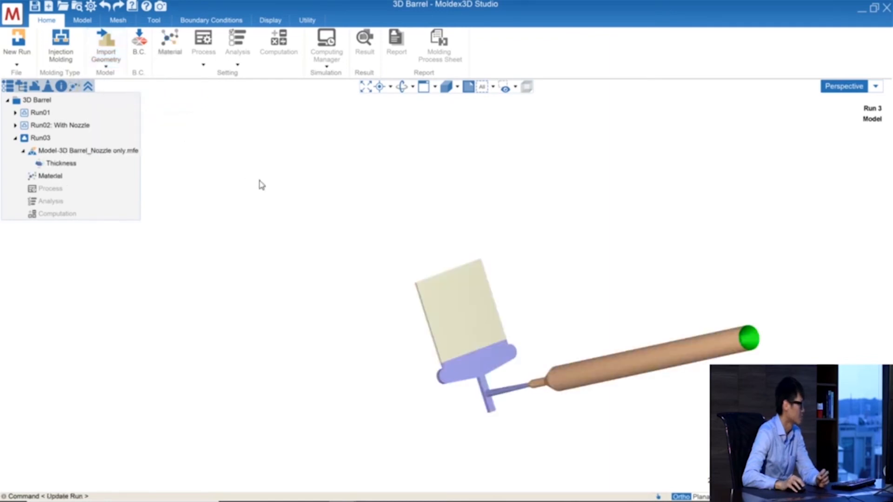
# Assign PA6_SCHULAMID6GBF3015FR4_1.mtr to moving inlet EM#1 and open the Process Wizard for Run03.
pyautogui.click(180, 62)
pyautogui.click(153, 136)
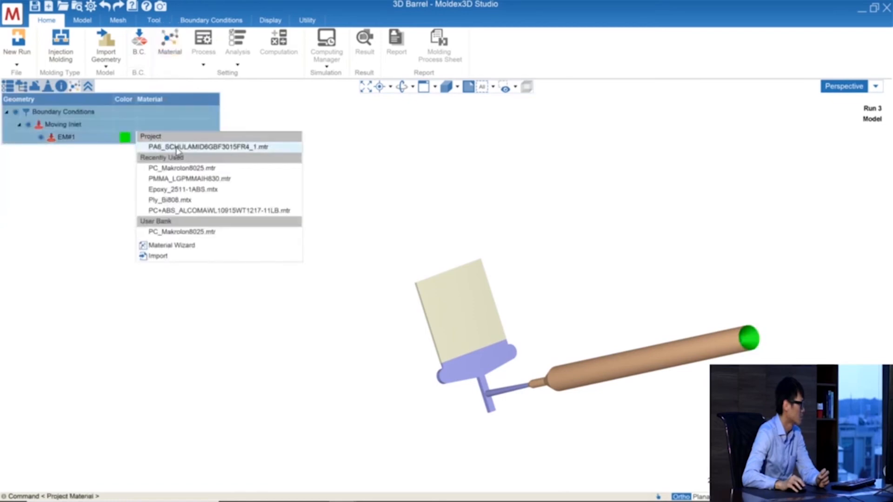
pyautogui.click(177, 148)
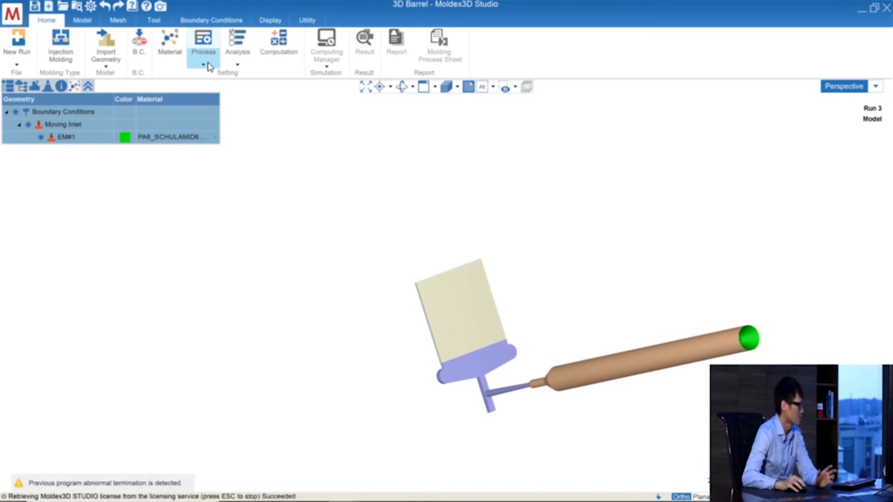
pyautogui.click(208, 66)
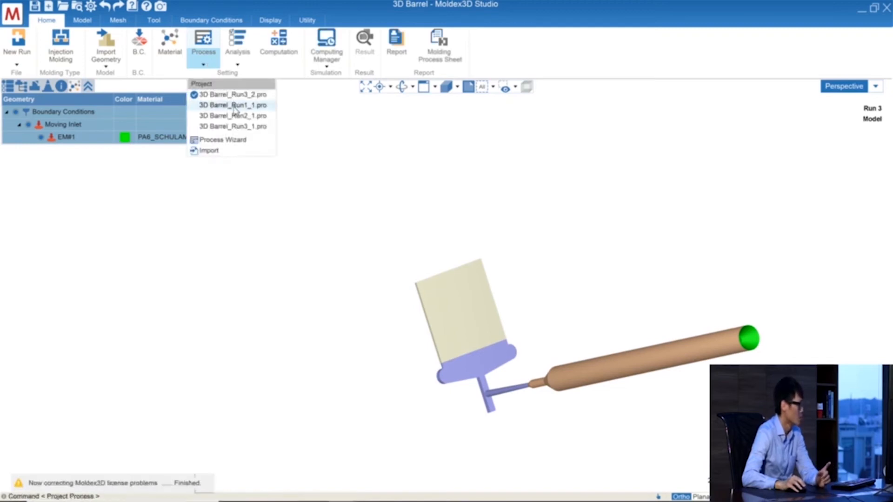
pyautogui.click(235, 139)
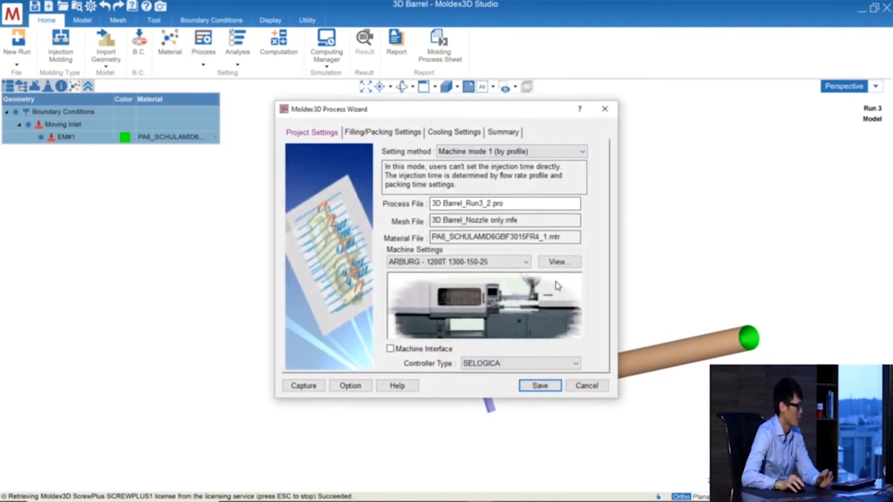
pyautogui.click(516, 264)
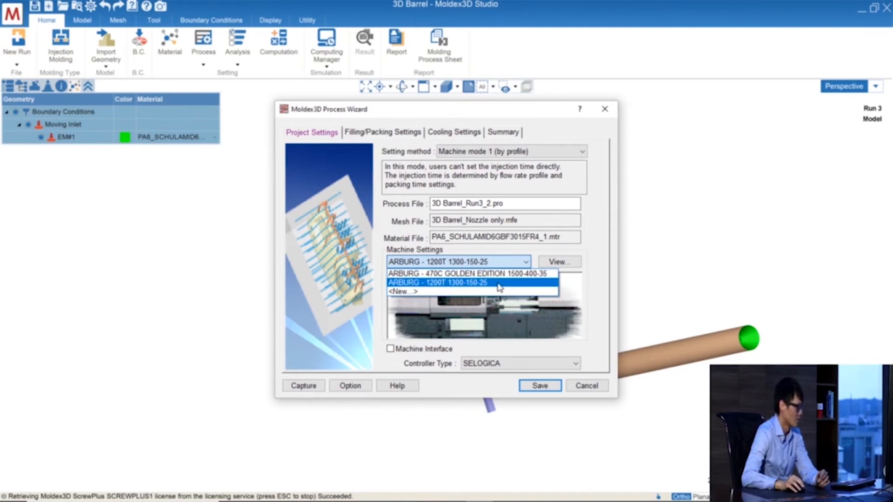
pyautogui.click(498, 275)
pyautogui.click(528, 292)
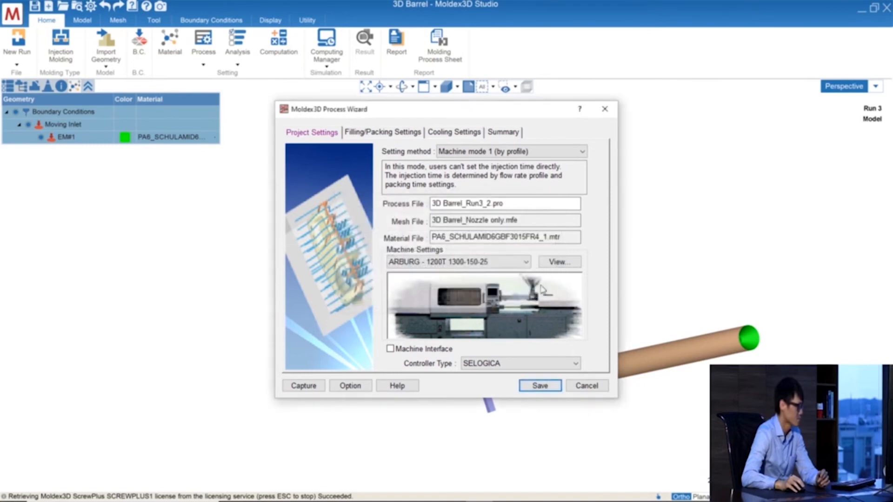
# Review the ARBURG - 1200T 1300-150-25 machine's summary, checking its screw stroke and screw diameter.
pyautogui.click(558, 261)
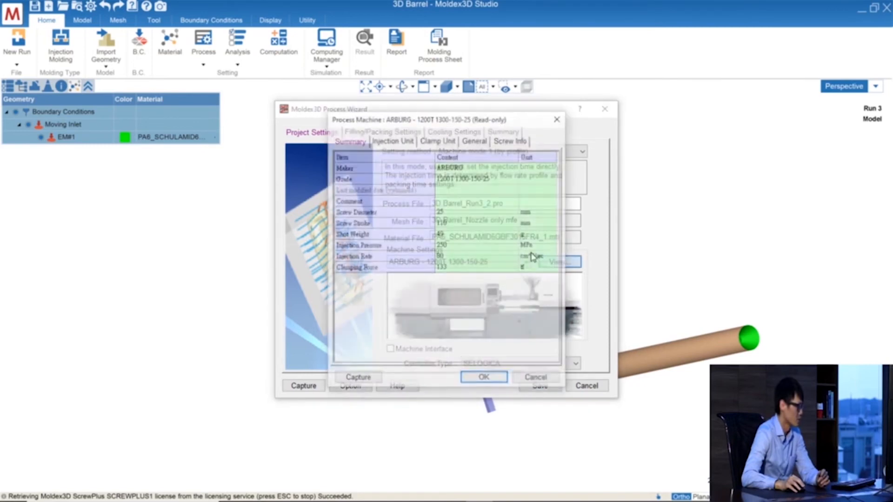
pyautogui.click(455, 223)
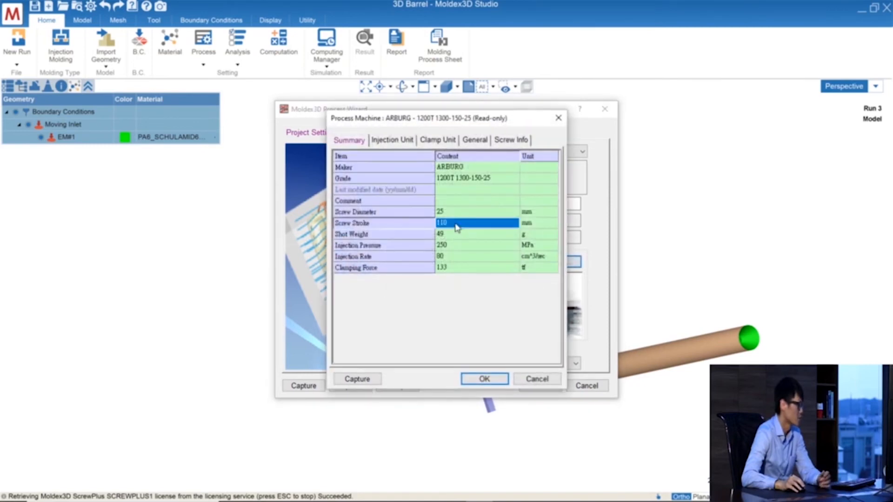
pyautogui.click(457, 214)
pyautogui.click(539, 381)
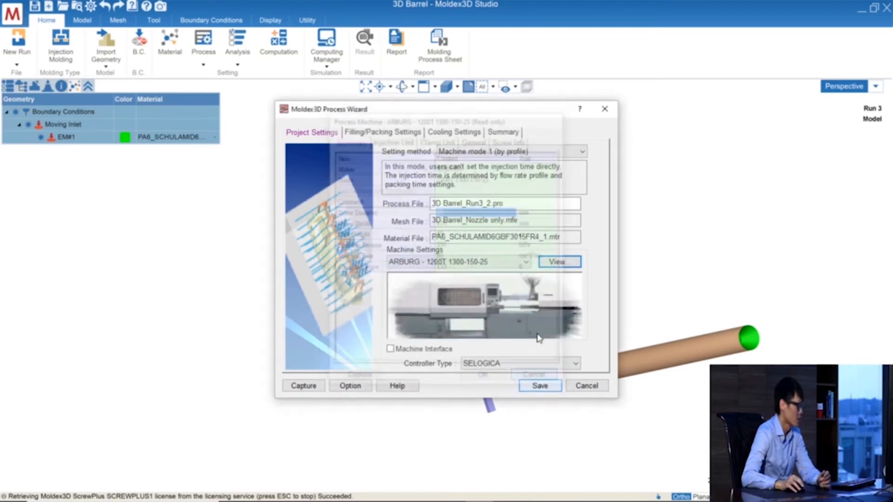
# Change the process machine to ARBURG - 470C GOLDEN EDITION 1500-400-35, scaling the profile settings, and review its machine summary.
pyautogui.click(516, 261)
pyautogui.click(470, 273)
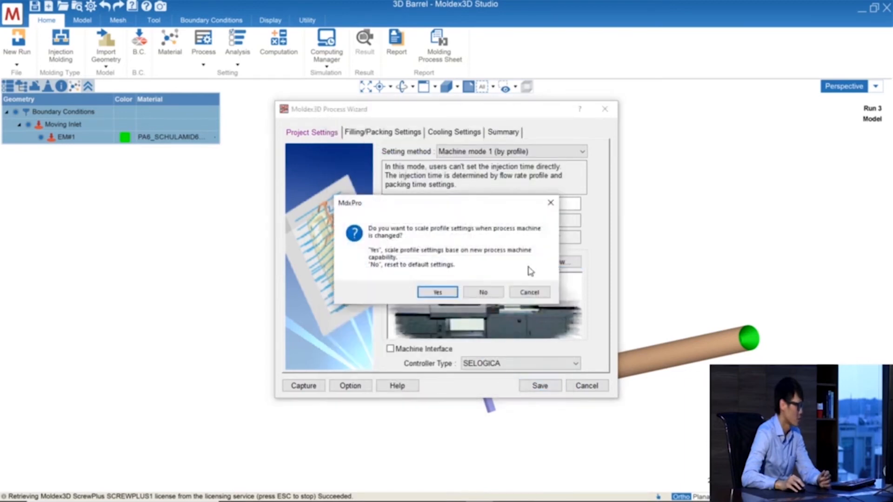
pyautogui.click(447, 293)
pyautogui.click(575, 262)
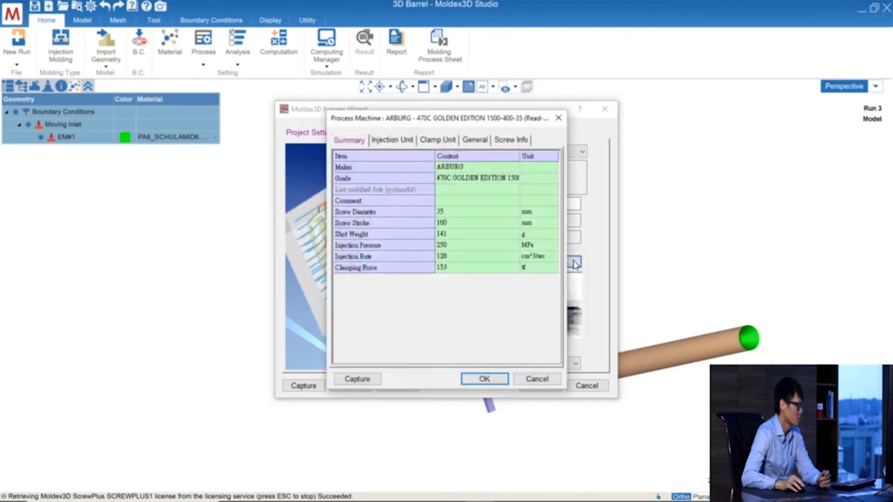
pyautogui.click(537, 379)
# Browse the ARBURG models in the system injection machine library and select 1200T 400-60-18.
pyautogui.click(516, 262)
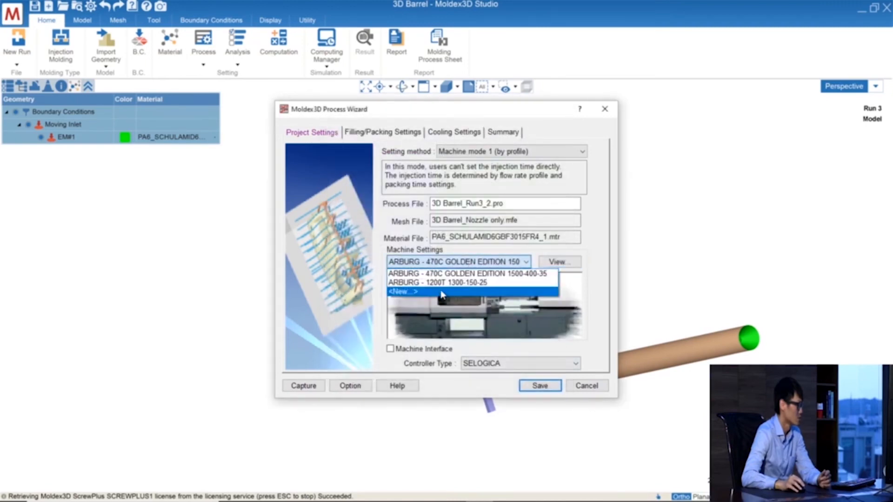
pyautogui.click(445, 292)
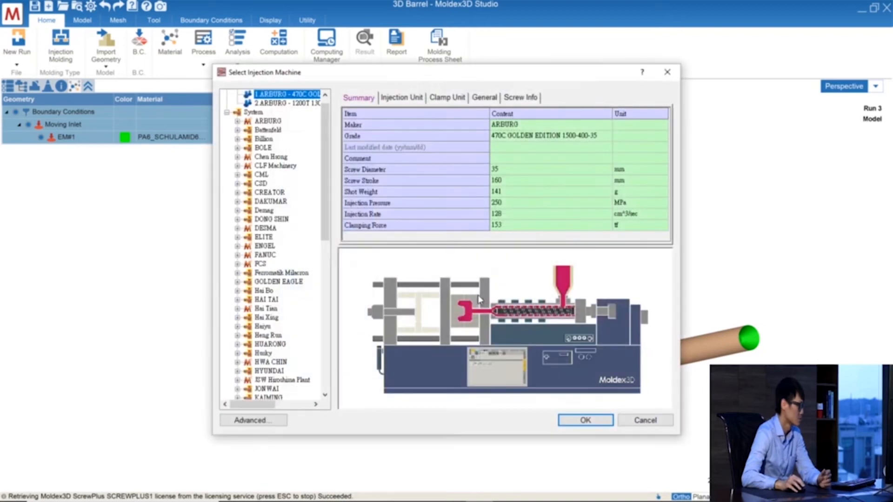
pyautogui.click(237, 121)
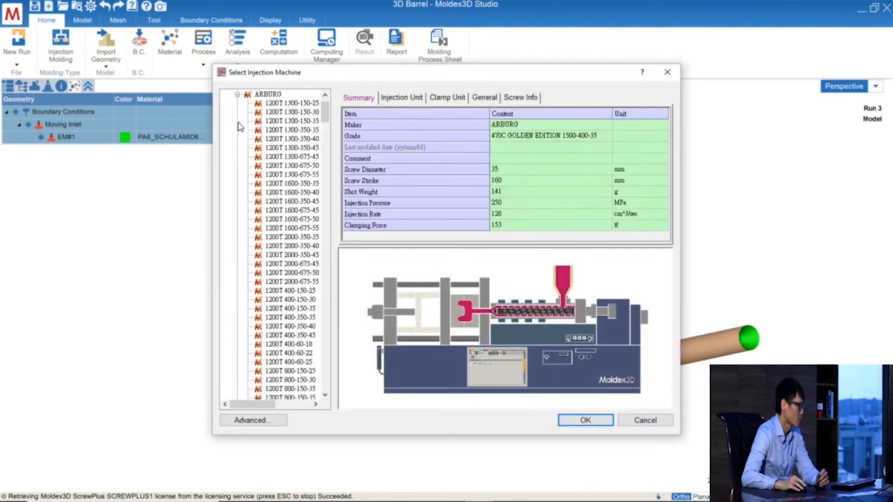
pyautogui.click(288, 138)
pyautogui.click(303, 209)
pyautogui.click(312, 272)
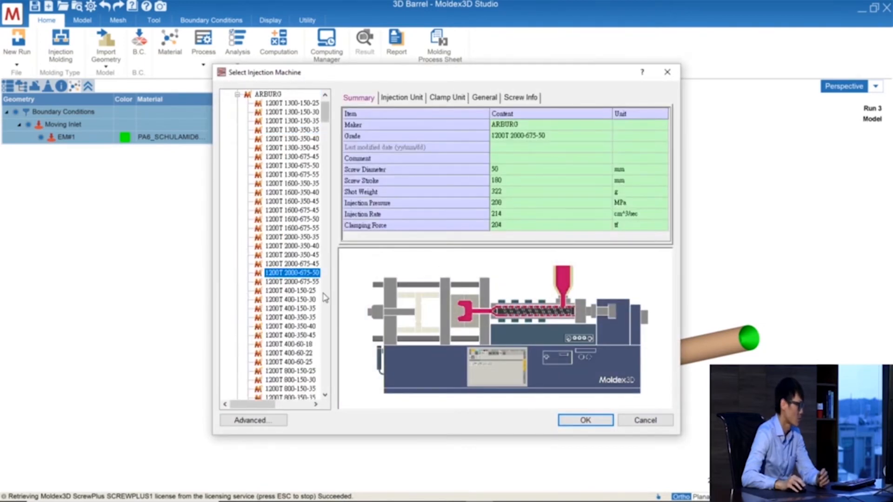
pyautogui.press('Down')
pyautogui.press('Down')
pyautogui.press('Down')
pyautogui.press('Down')
pyautogui.press('Down')
pyautogui.press('Down')
pyautogui.press('Down')
pyautogui.press('Down')
pyautogui.press('Down')
pyautogui.press('Down')
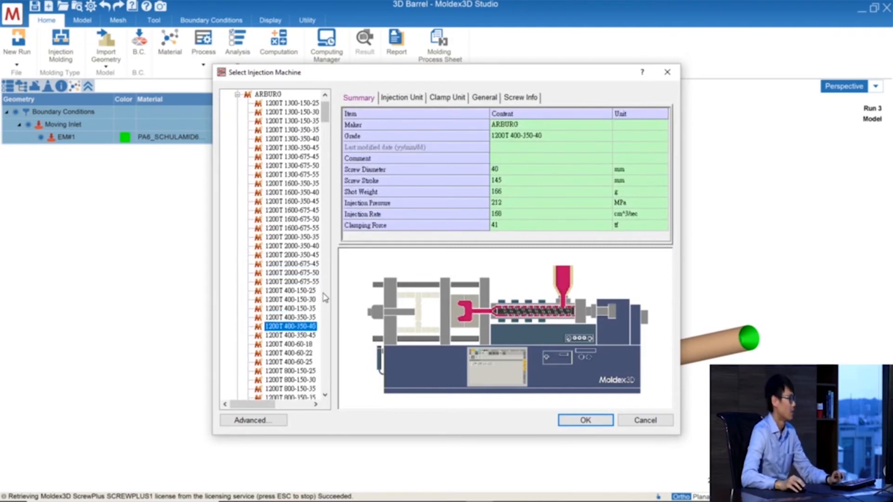
pyautogui.press('Up')
pyautogui.press('Up')
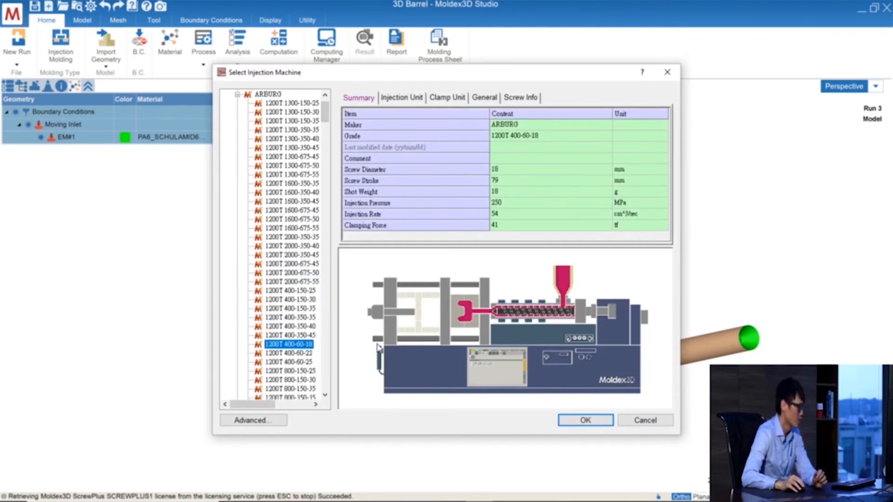
# Add the ARBURG 1200T 400-60-18 to the user bank and try to apply it as the process machine.
pyautogui.rightClick(285, 345)
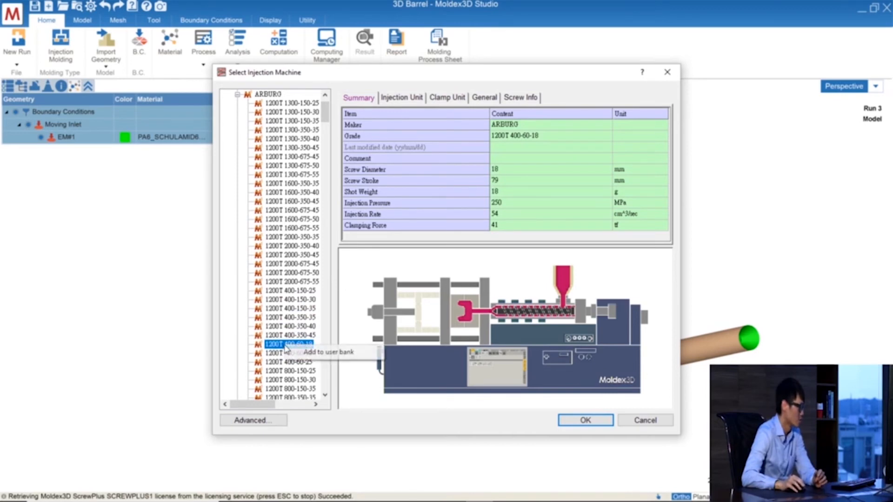
pyautogui.click(324, 350)
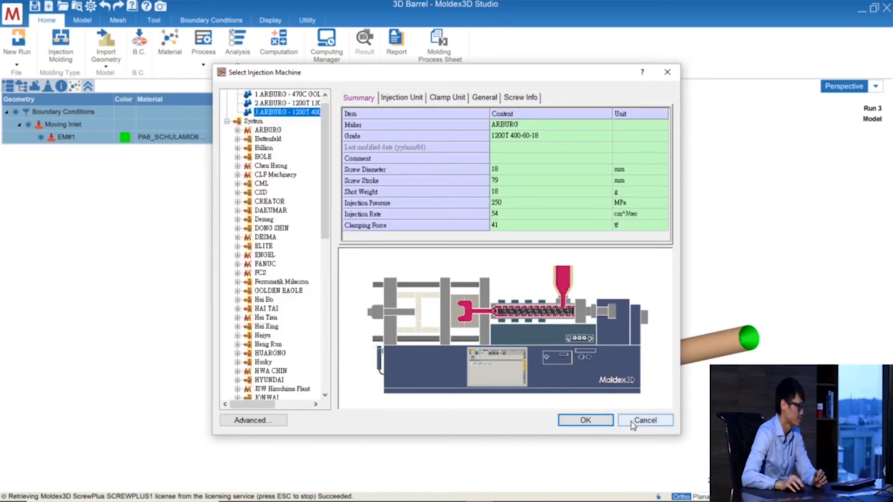
pyautogui.click(593, 421)
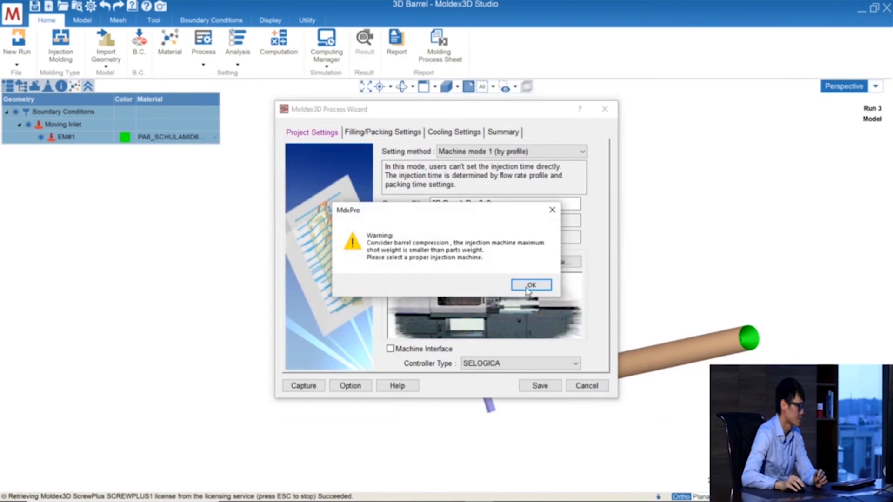
pyautogui.click(530, 285)
# Check the filling/packing settings, save the process file 3D Barrel_Run3_2.pro, and exit the Process Wizard.
pyautogui.click(399, 132)
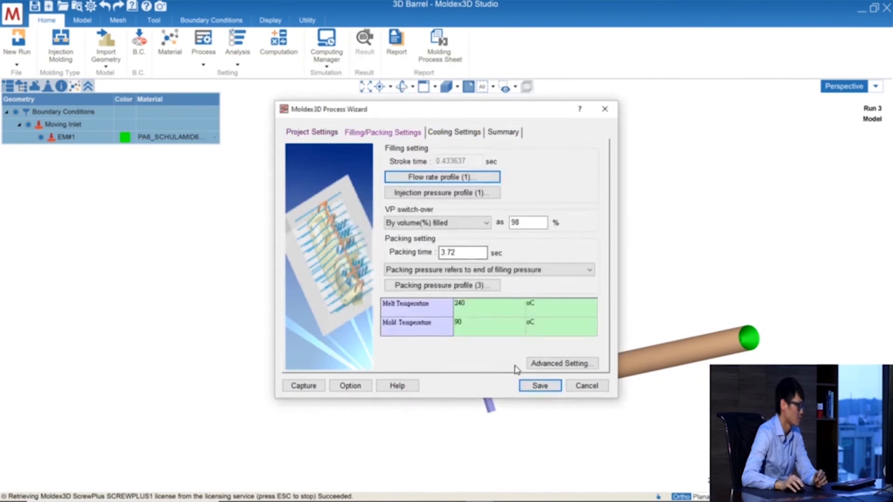
pyautogui.click(539, 385)
pyautogui.click(440, 299)
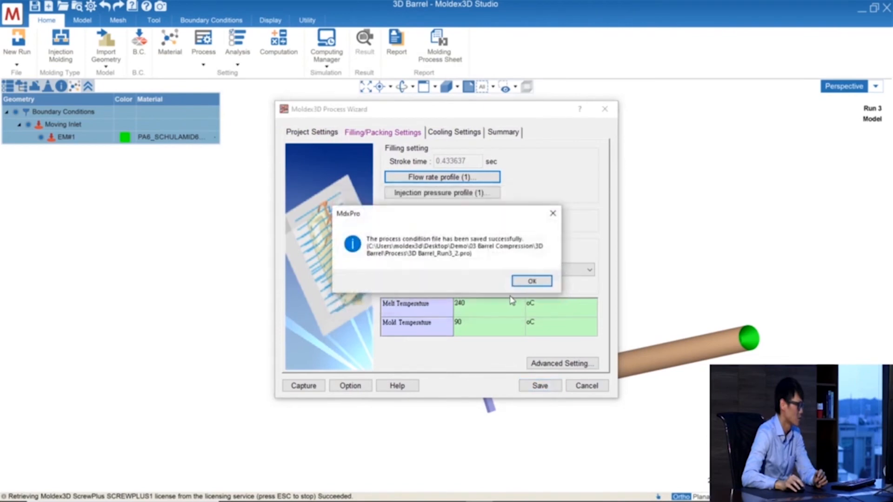
pyautogui.click(531, 280)
pyautogui.click(583, 387)
# Display the Melt Front Time result of Run02: With Nozzle and look through its filling/packing time steps.
pyautogui.moveTo(535, 253); pyautogui.dragTo(590, 273, button='right')
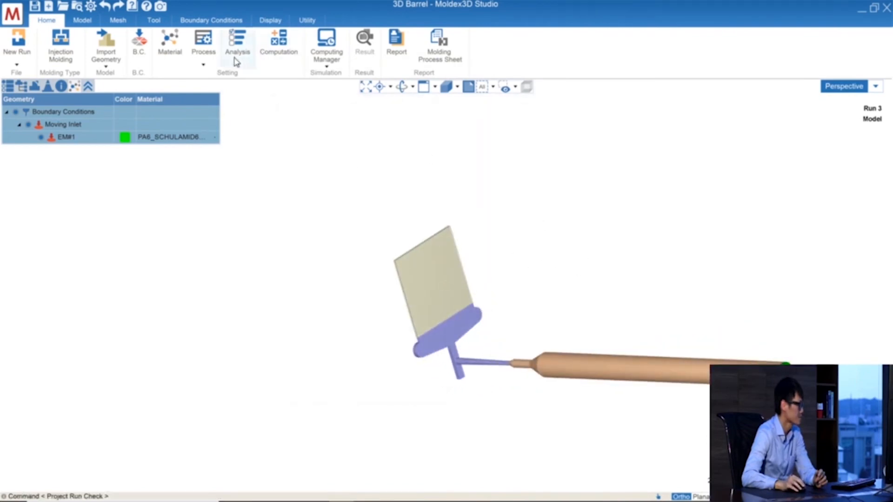
pyautogui.click(9, 87)
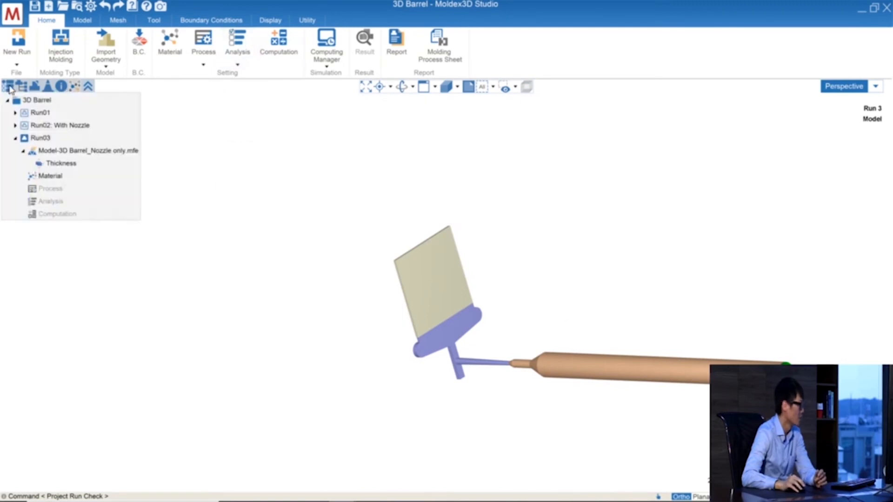
pyautogui.click(15, 138)
pyautogui.click(15, 126)
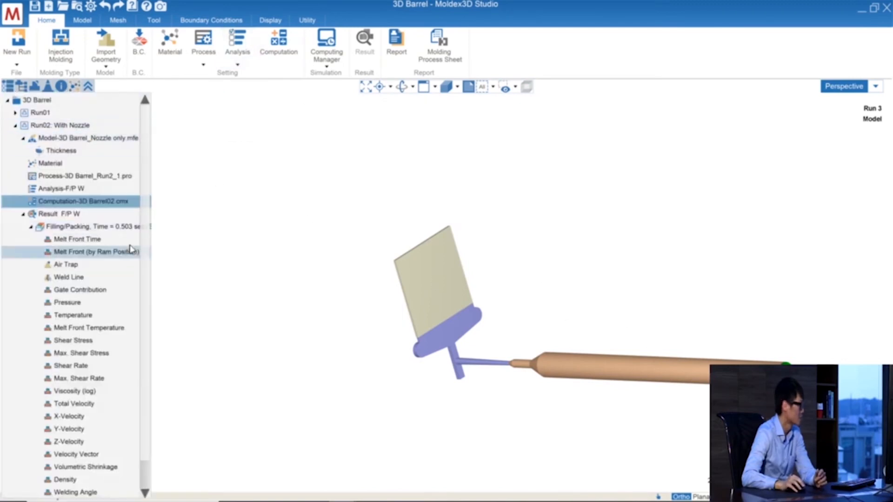
pyautogui.click(108, 239)
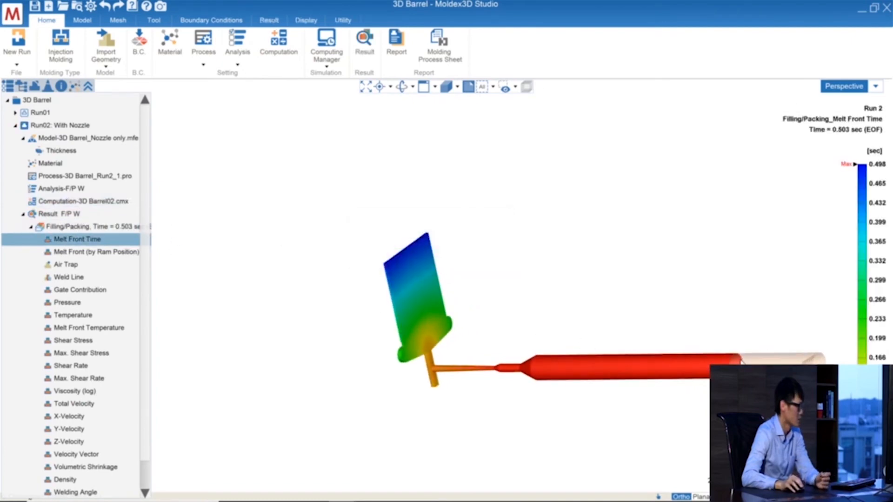
pyautogui.click(77, 227)
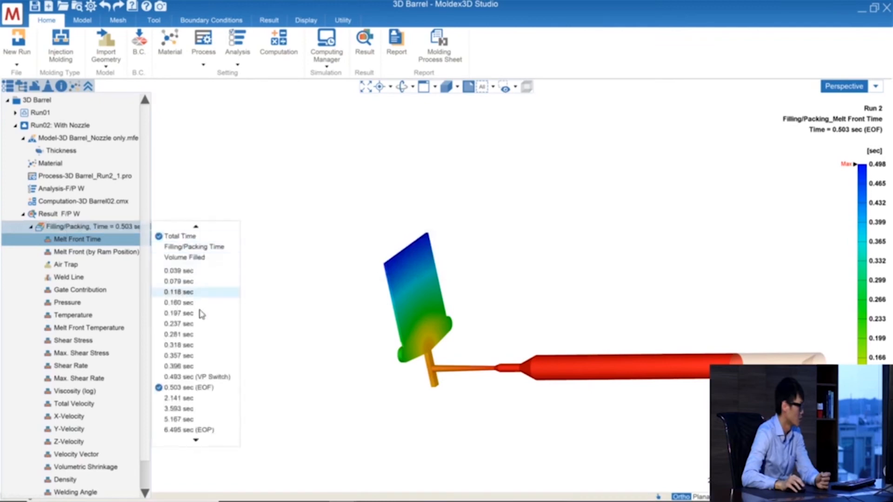
pyautogui.click(348, 205)
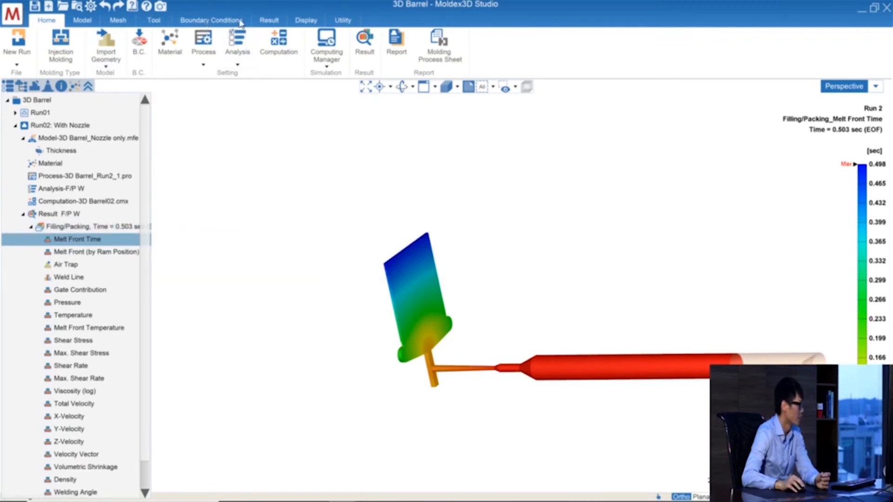
# Scrub the Melt Front Time animation back to frame 40 and forward to frame 67.
pyautogui.click(269, 20)
pyautogui.moveTo(125, 65); pyautogui.dragTo(54, 61)
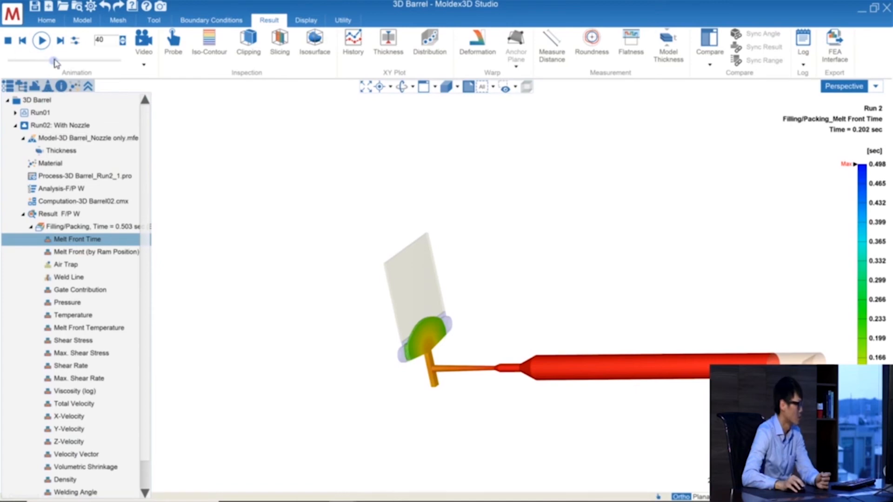
pyautogui.moveTo(56, 62); pyautogui.dragTo(92, 63)
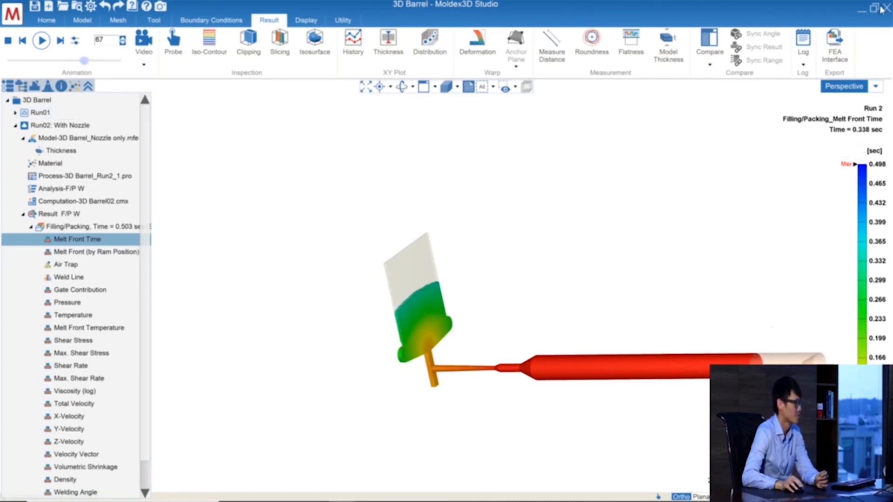
# Switch to the presentation, advance to the Support Stress Analysis slide, and switch to the Toycar project in Moldex3D Studio.
pyautogui.click(861, 8)
pyautogui.click(455, 426)
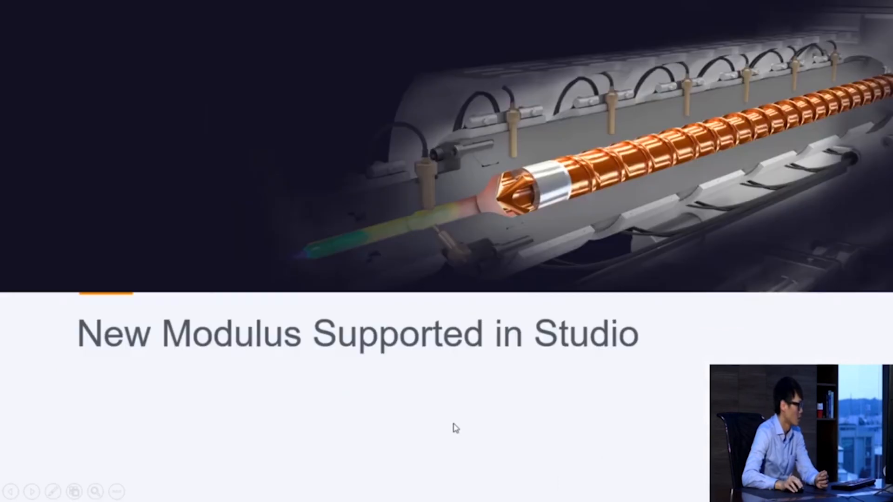
pyautogui.click(466, 398)
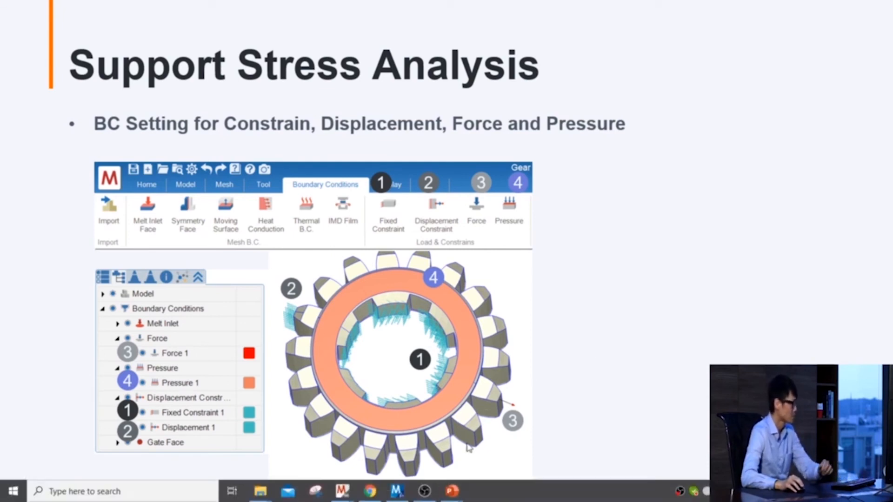
pyautogui.moveTo(342, 491)
pyautogui.moveTo(542, 458)
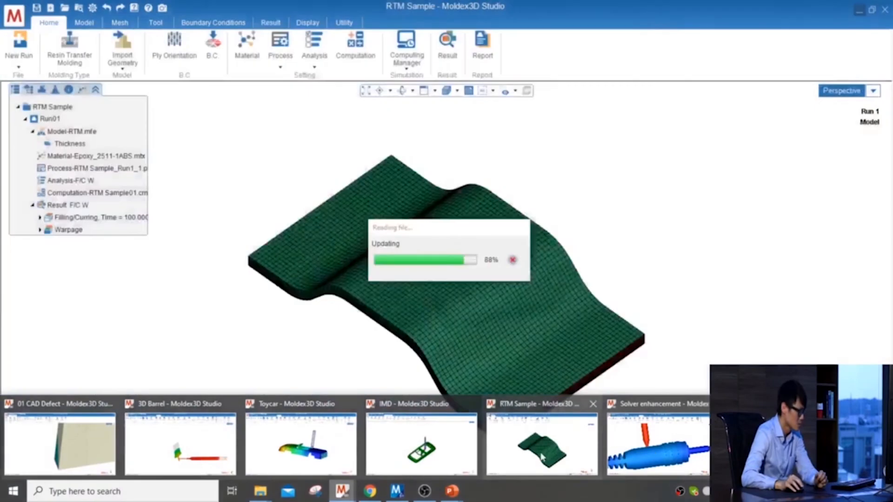
pyautogui.moveTo(404, 445)
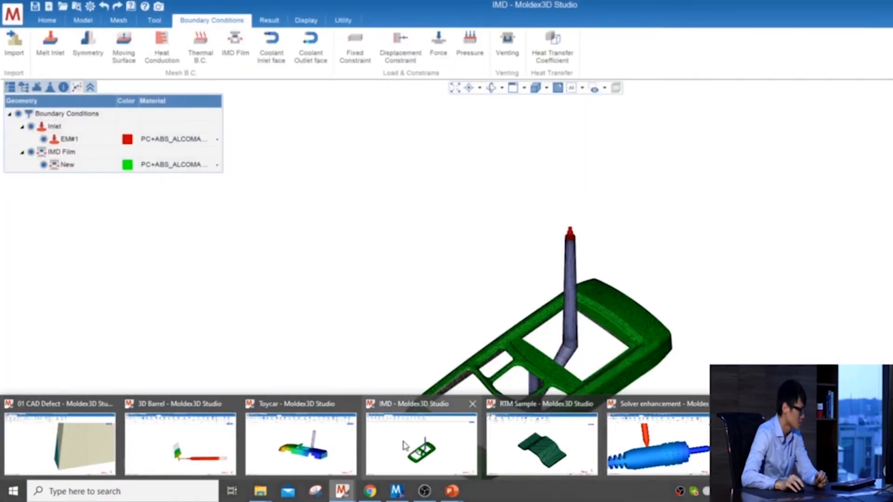
pyautogui.click(283, 430)
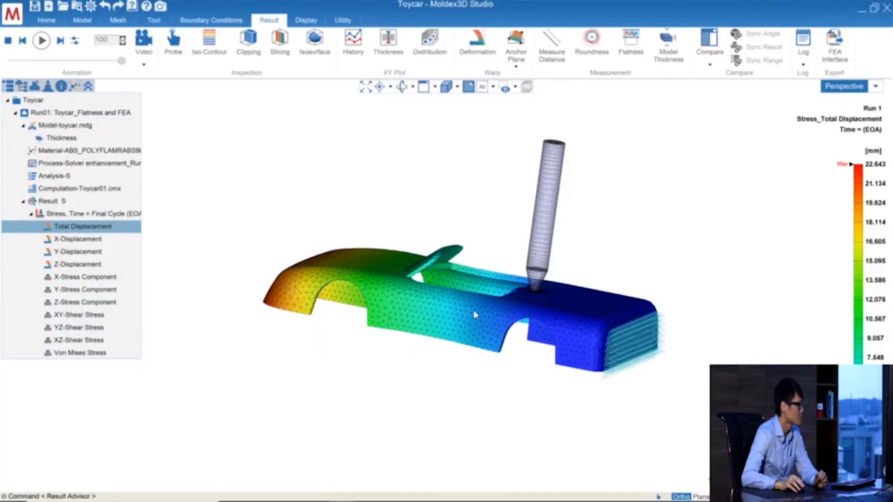
# Start a fixed constraint for stress analysis and select the toy car's flat deck face near the runner as its target.
pyautogui.moveTo(475, 315); pyautogui.dragTo(481, 199, button='middle')
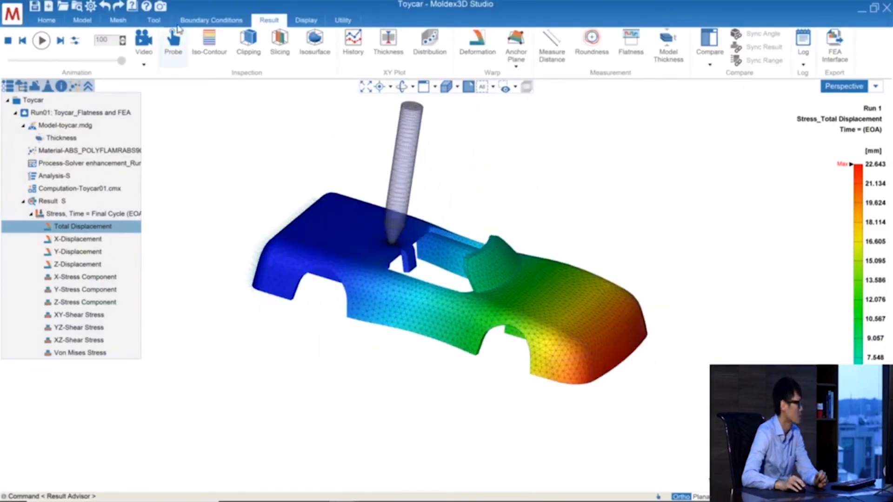
pyautogui.click(46, 20)
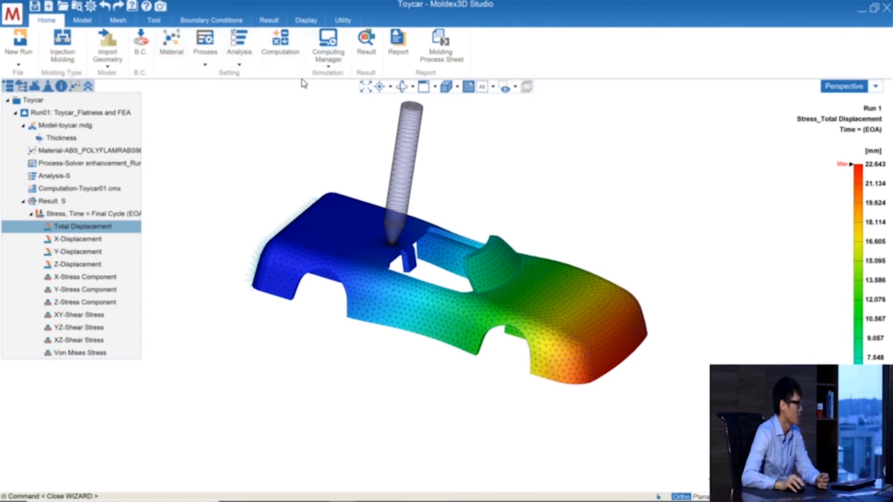
pyautogui.click(219, 22)
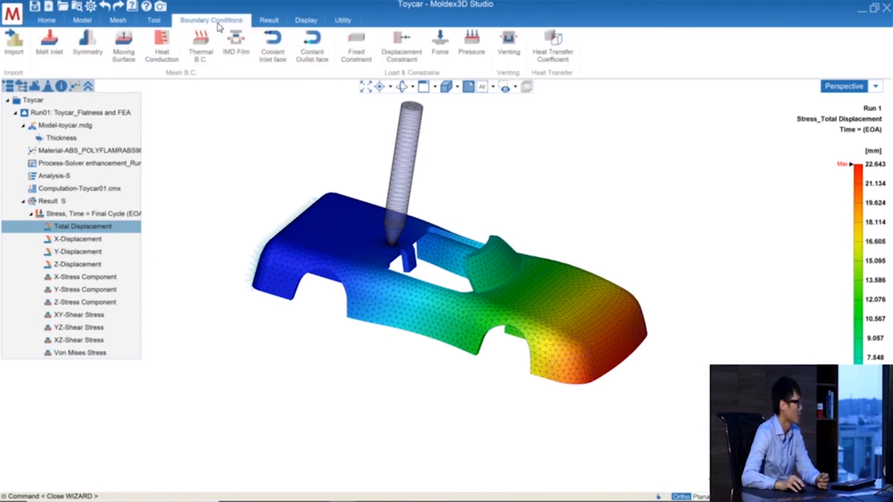
pyautogui.click(356, 47)
pyautogui.moveTo(286, 299); pyautogui.dragTo(372, 235, button='middle')
pyautogui.click(372, 234)
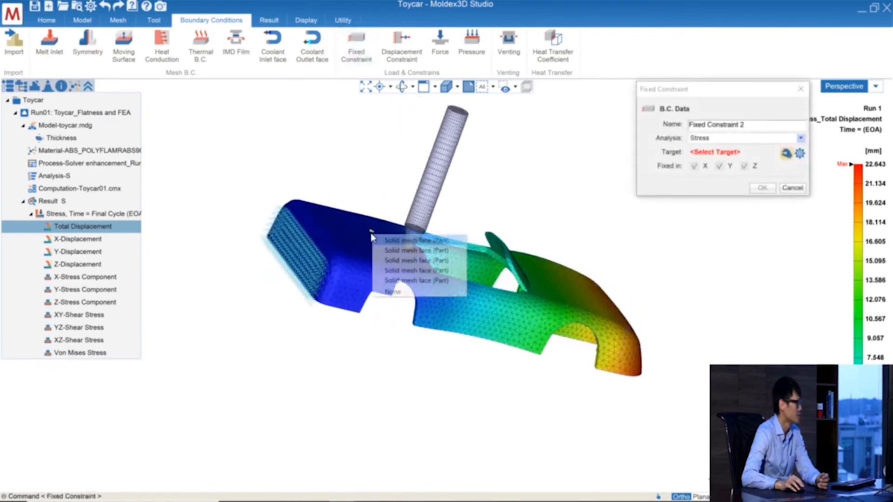
pyautogui.click(389, 240)
# Set the constraint's max face-face angle to 5, reselect the toy car's flat deck face, and cancel the constraint.
pyautogui.click(800, 153)
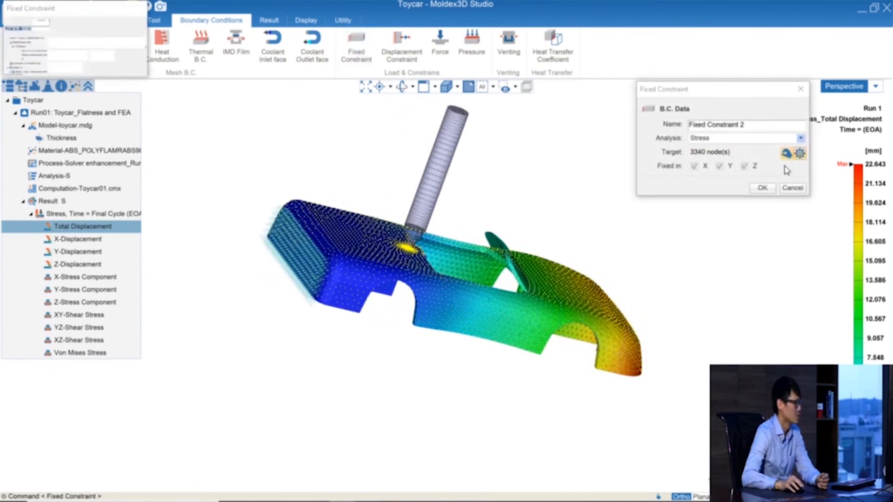
pyautogui.doubleClick(97, 56)
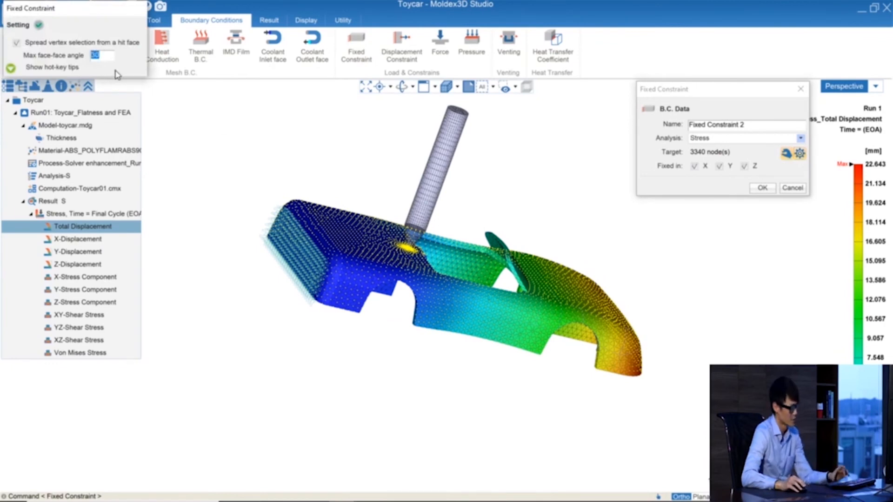
pyautogui.write('5')
pyautogui.click(360, 234)
pyautogui.click(385, 249)
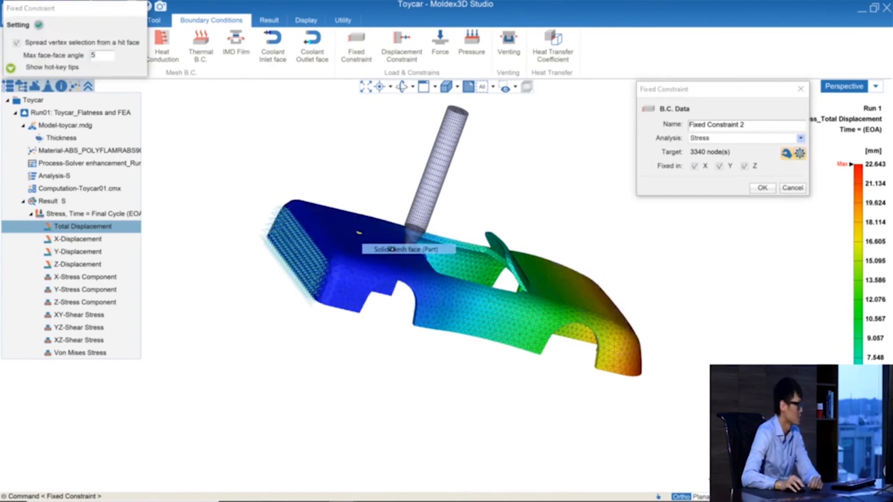
pyautogui.moveTo(385, 249); pyautogui.dragTo(366, 241, button='middle')
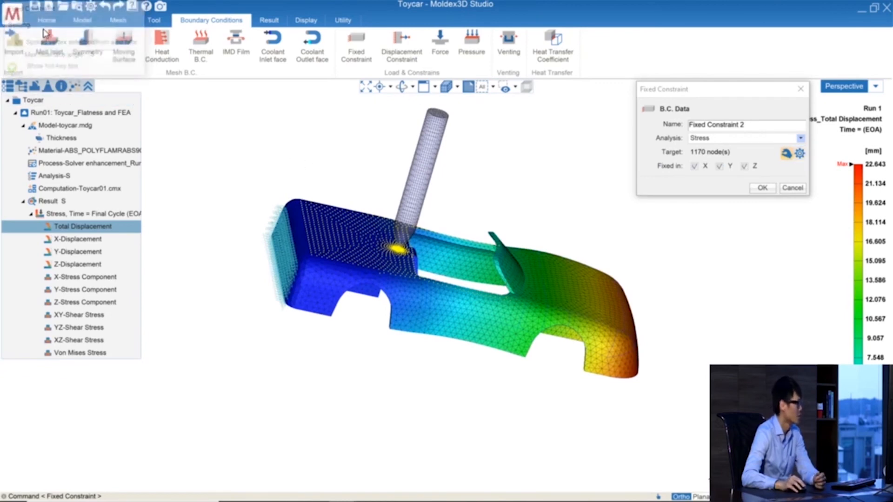
pyautogui.moveTo(554, 211); pyautogui.dragTo(503, 211, button='middle')
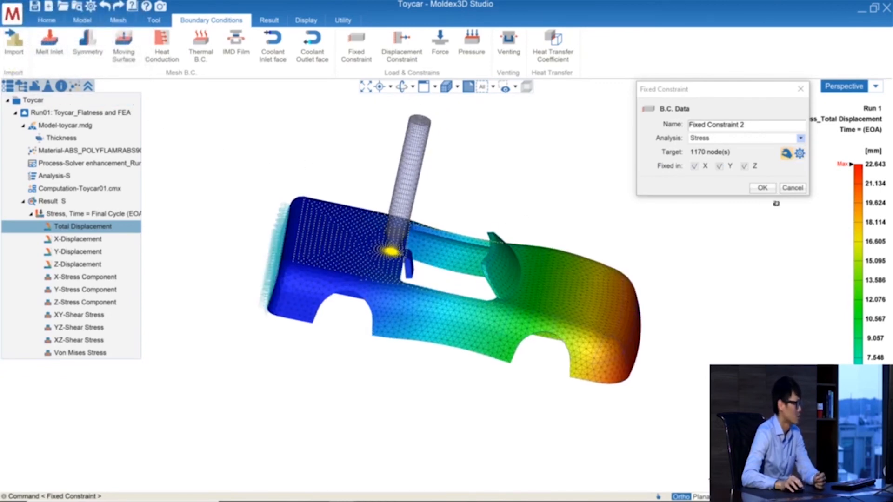
pyautogui.click(791, 187)
# Inspect the toy car's existing boundary conditions, including the pressure and fixed constraint, in the model tree.
pyautogui.moveTo(251, 259)
pyautogui.mouseDown(button='middle')
pyautogui.moveTo(279, 251)
pyautogui.moveTo(294, 231)
pyautogui.moveTo(275, 206)
pyautogui.mouseUp(button='middle')
pyautogui.moveTo(736, 271); pyautogui.dragTo(504, 106, button='middle')
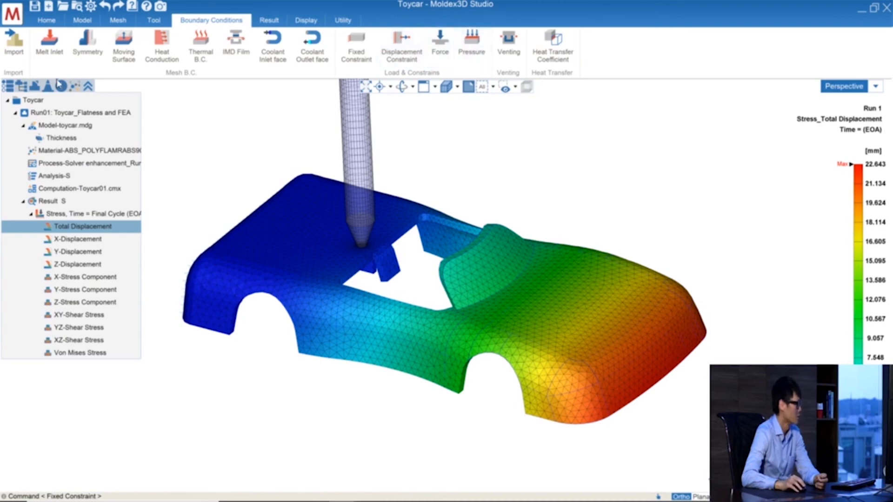
pyautogui.click(22, 87)
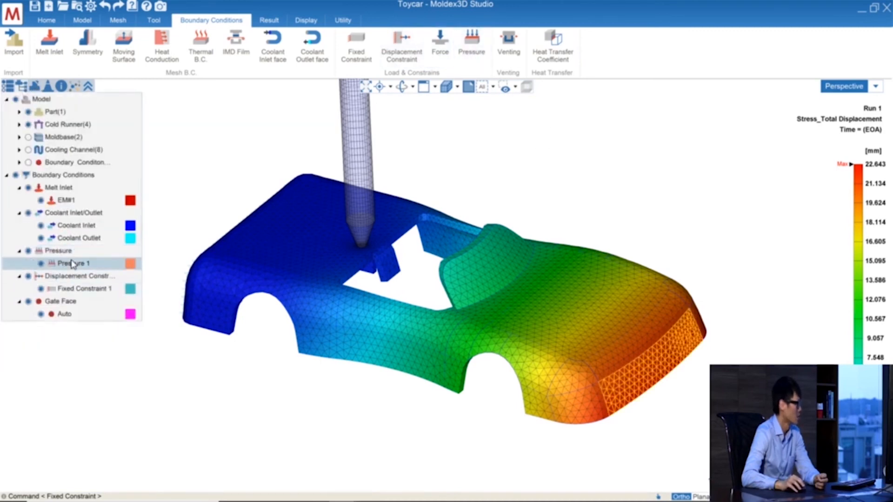
# Try a 0.1 MPa stress pressure on the toy car's front hood face with max face-face angle 5, and cancel it.
pyautogui.click(471, 46)
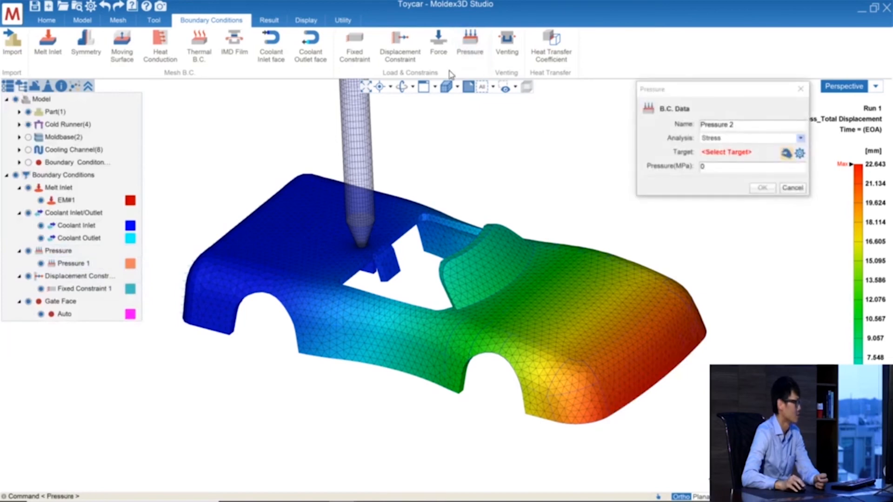
pyautogui.moveTo(738, 167); pyautogui.dragTo(688, 169)
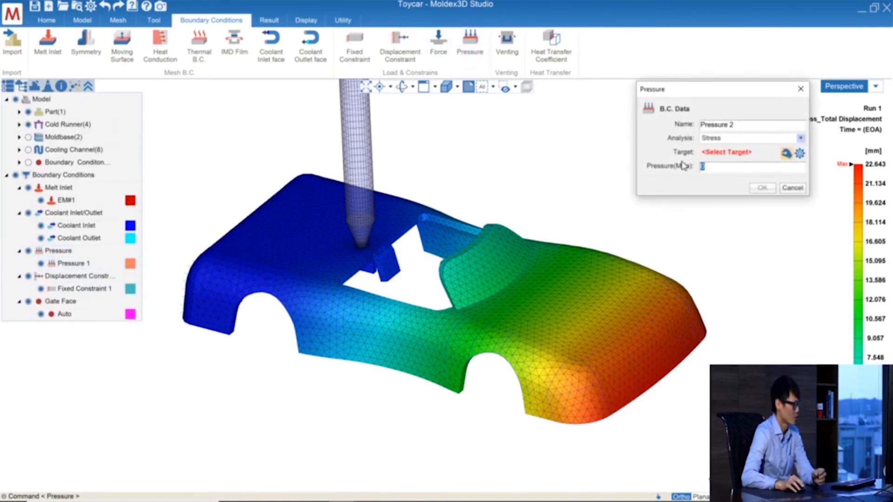
pyautogui.write('0.1')
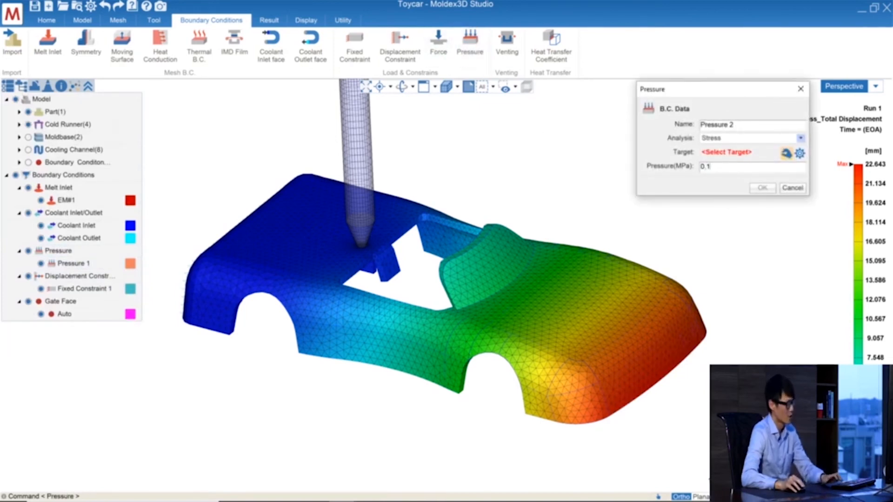
pyautogui.click(798, 155)
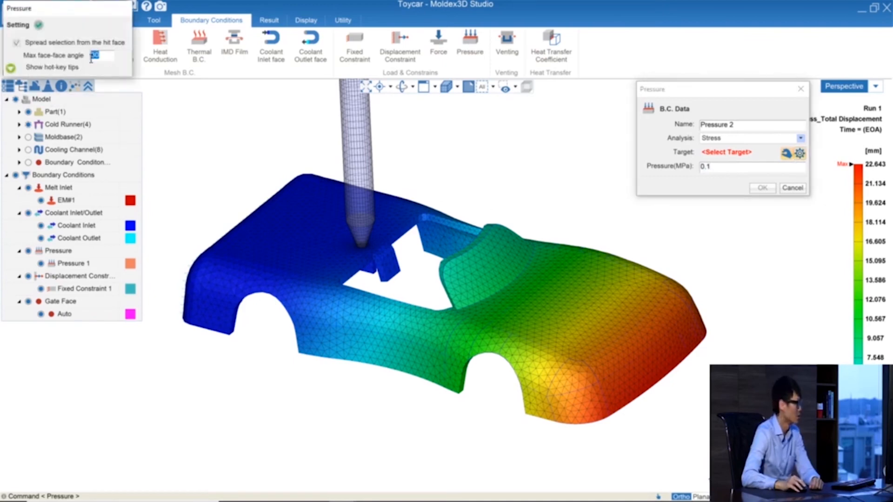
pyautogui.write('5')
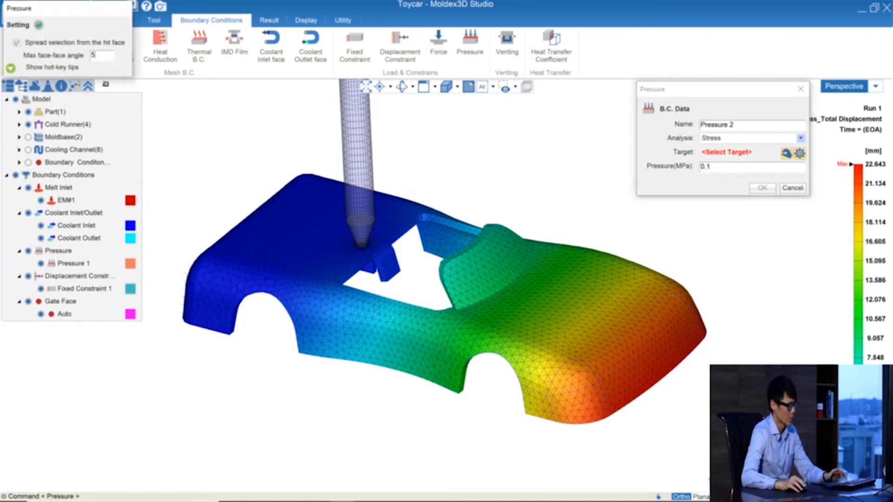
pyautogui.rightClick(569, 264)
pyautogui.click(584, 266)
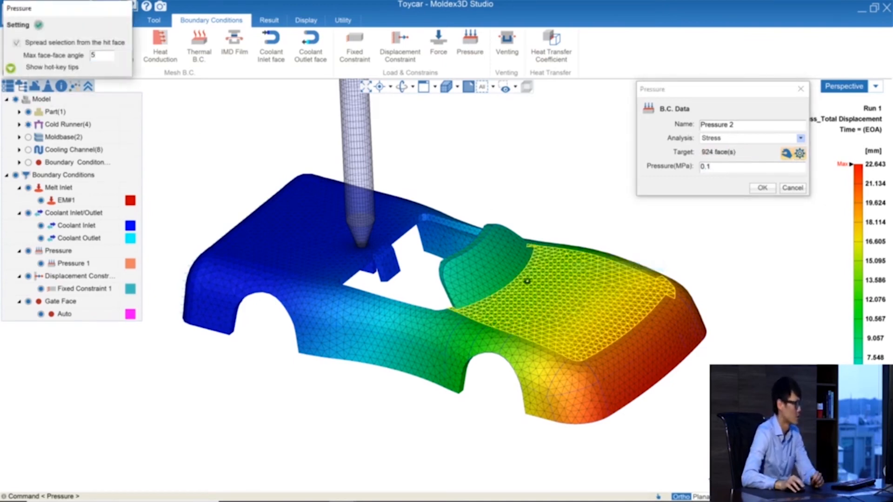
pyautogui.click(792, 188)
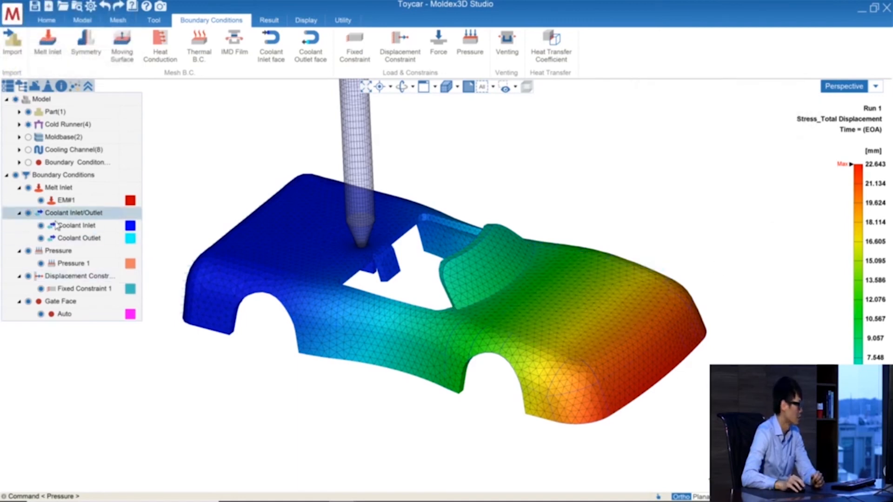
# Examine the target and pressure settings of the existing Pressure 1 boundary condition and close them without changes.
pyautogui.click(62, 253)
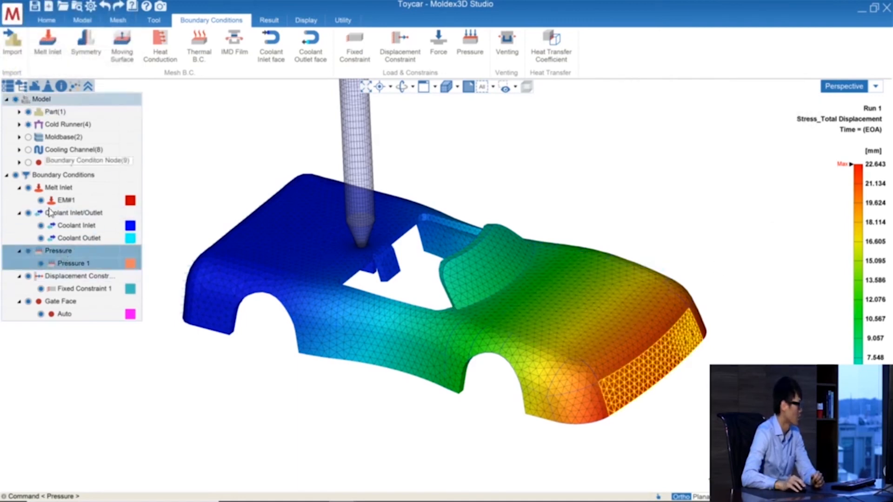
pyautogui.rightClick(70, 255)
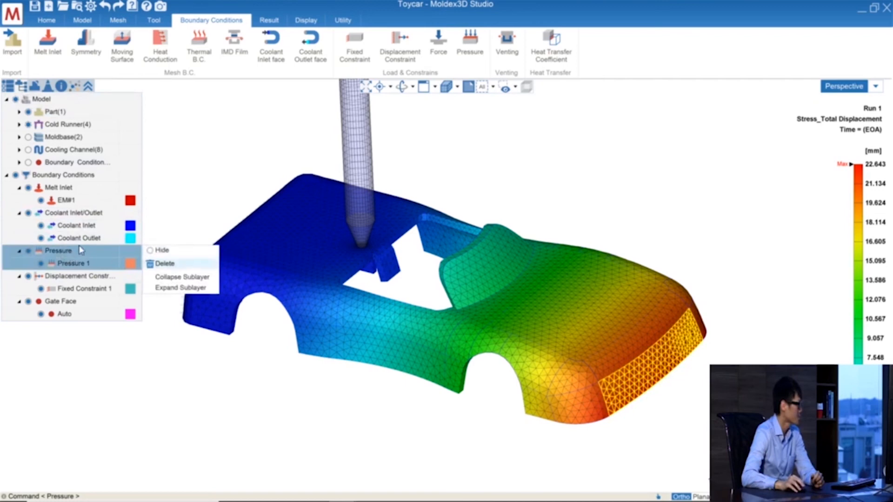
pyautogui.rightClick(64, 264)
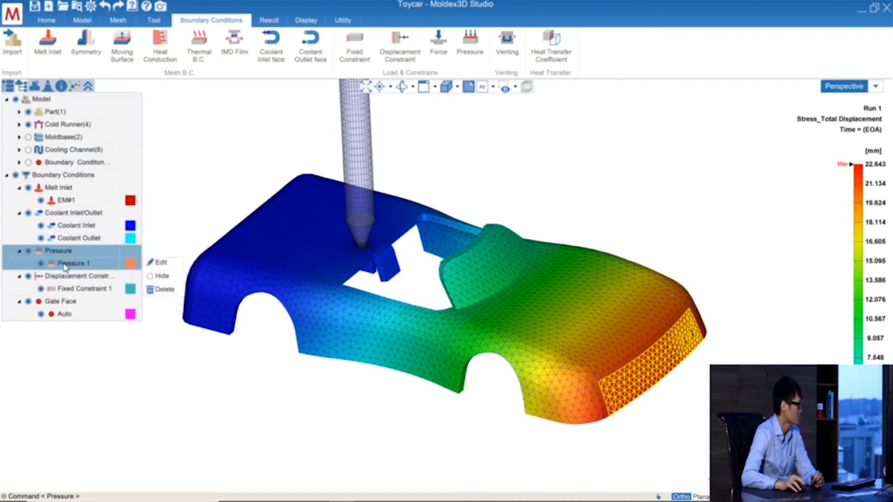
pyautogui.click(160, 262)
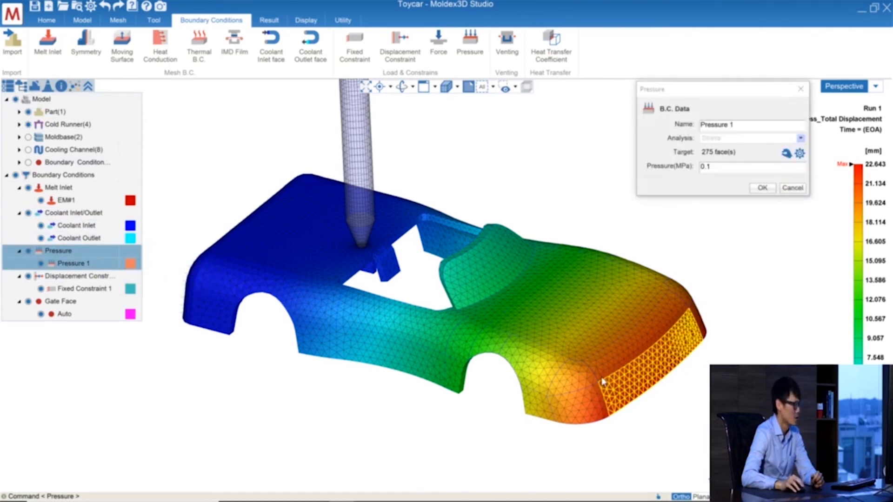
pyautogui.click(725, 170)
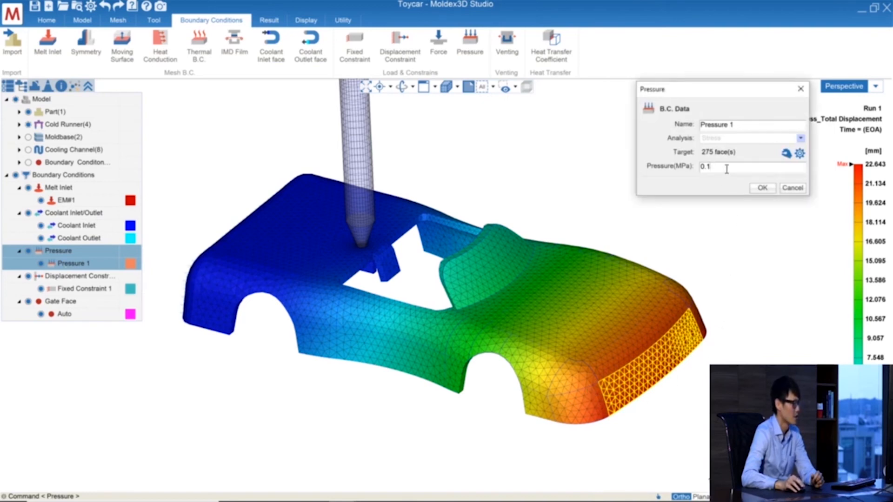
pyautogui.click(794, 189)
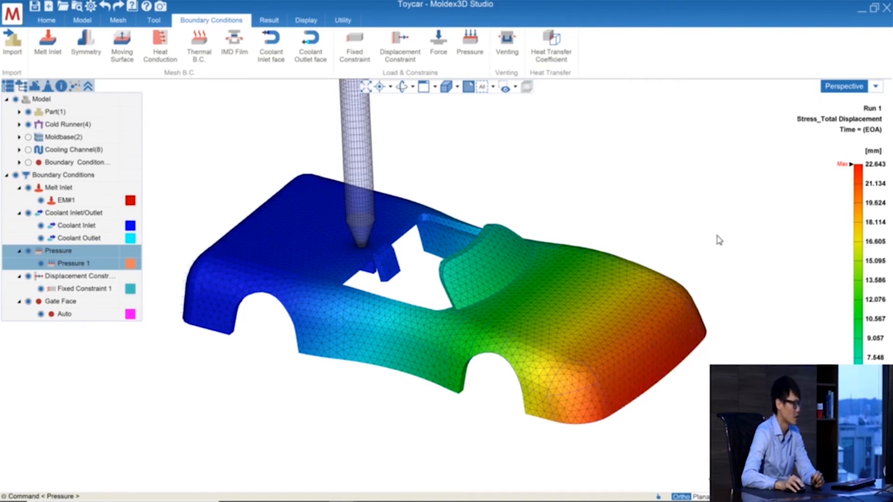
# Set the Toycar run's analysis sequence to Stress -S.
pyautogui.click(79, 21)
pyautogui.click(54, 21)
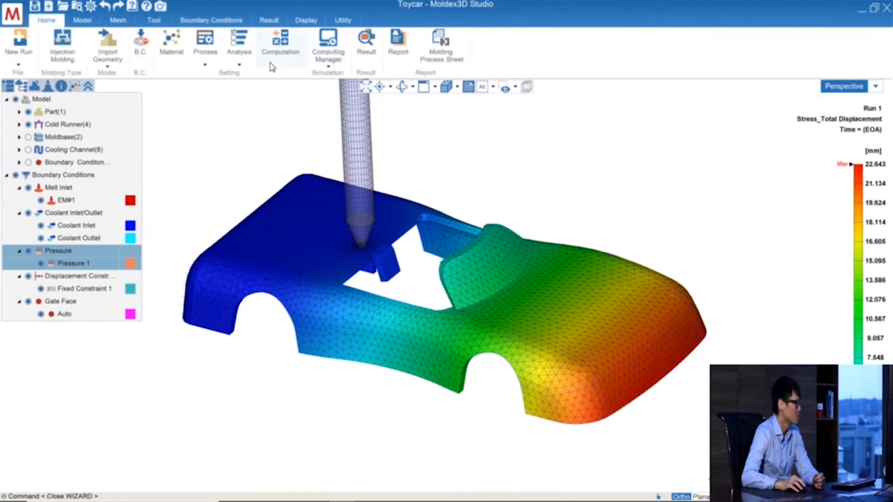
pyautogui.click(239, 60)
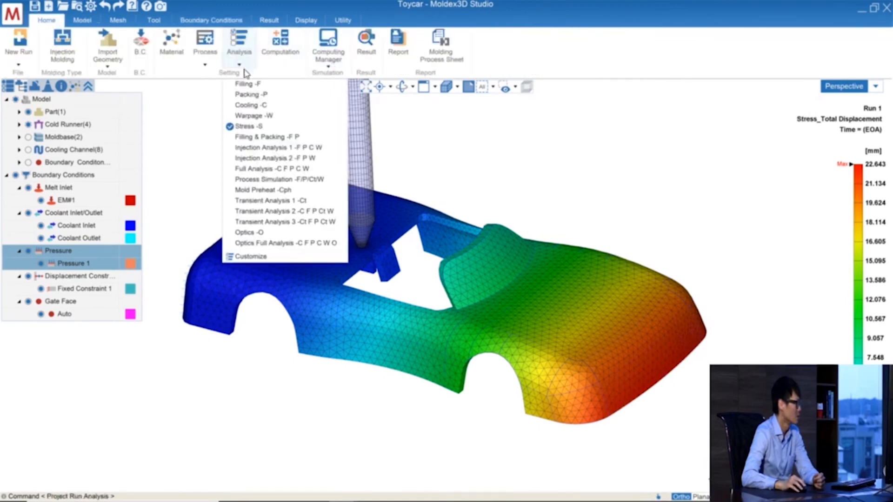
pyautogui.click(251, 129)
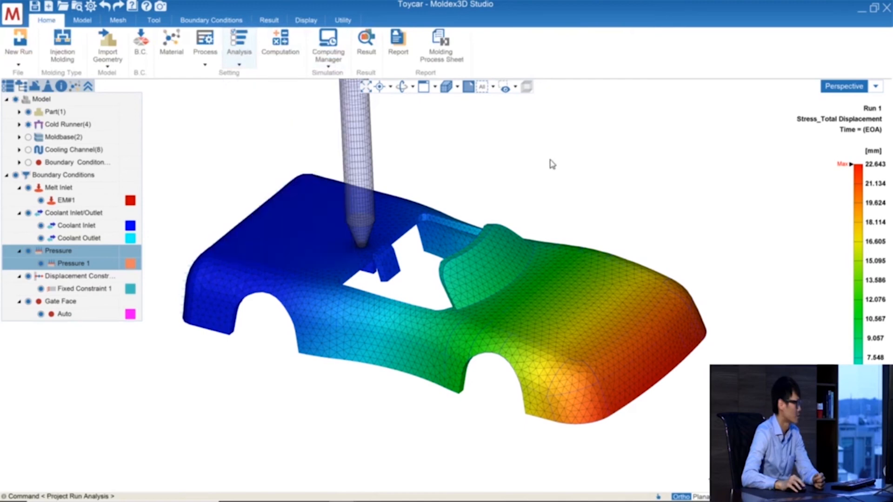
pyautogui.click(8, 87)
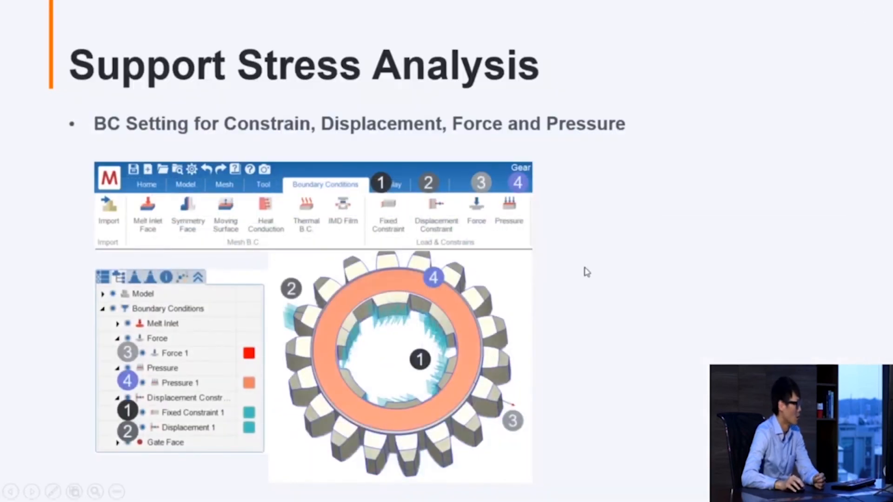
# Advance the presentation to the Support RTM Simulation slide and switch to the RTM Sample project in Moldex3D Studio.
pyautogui.click(585, 272)
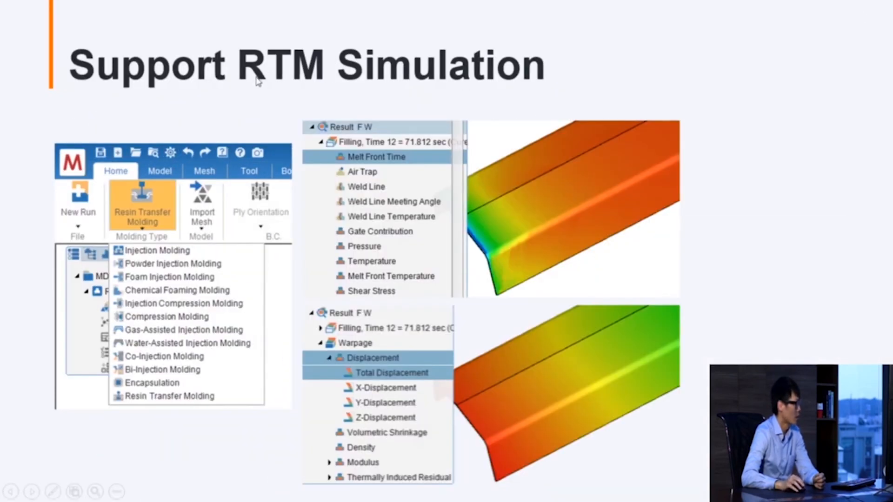
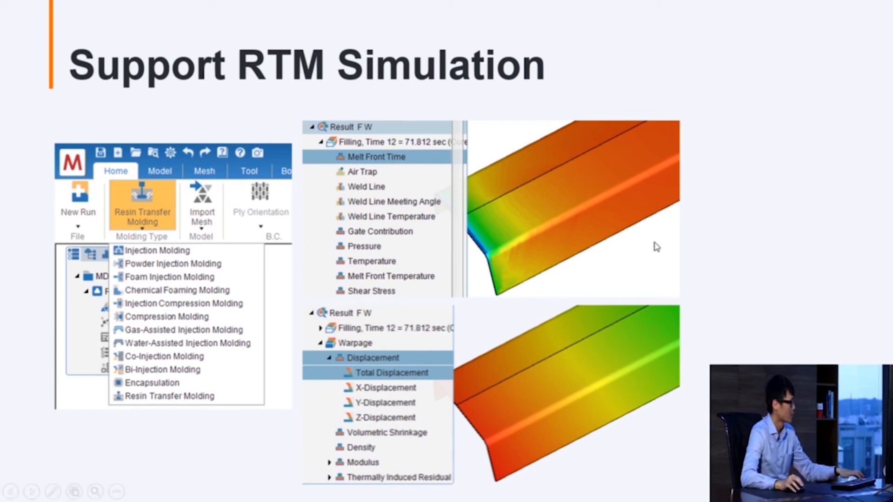
pyautogui.hotkey('ctrl', 't')
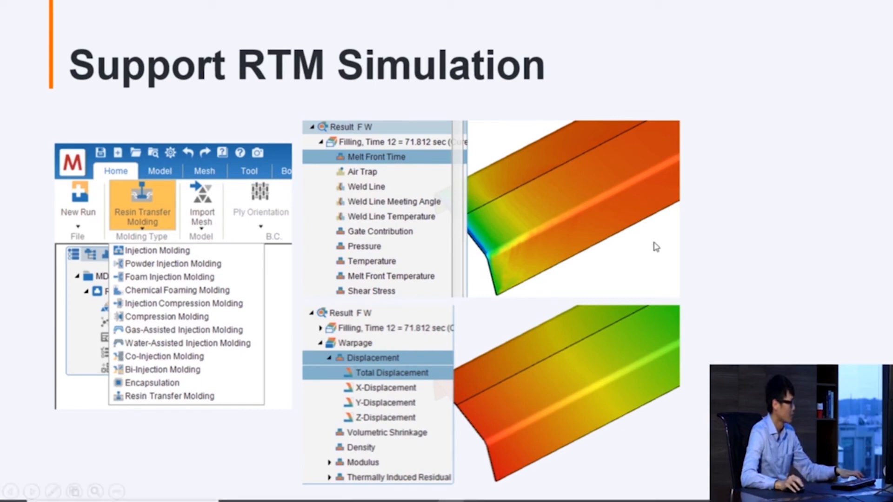
pyautogui.moveTo(342, 491)
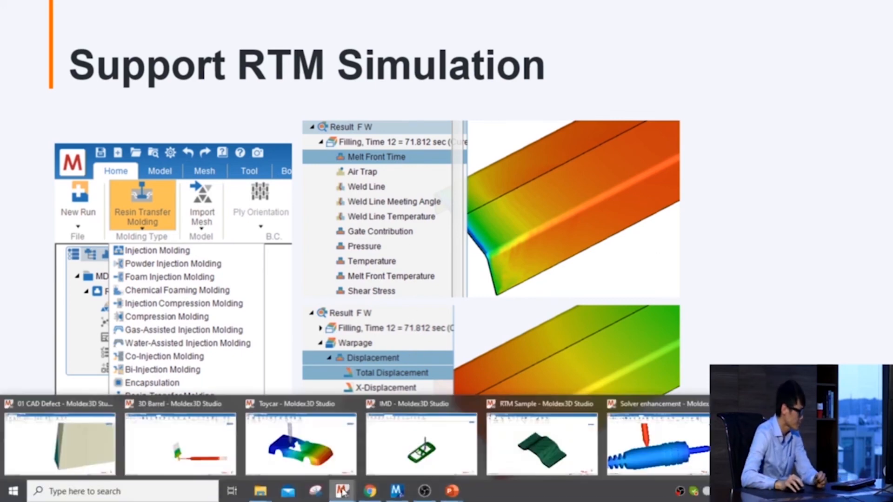
pyautogui.click(537, 442)
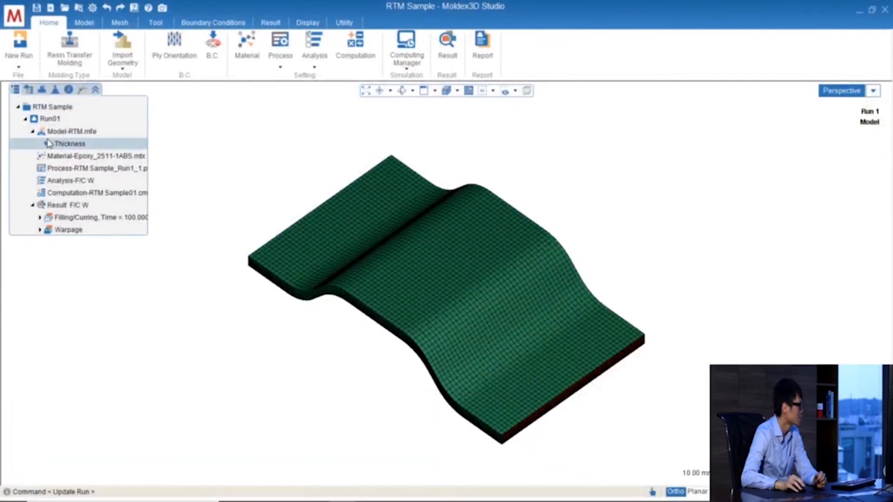
# Add a new run to the RTM Sample project and set its molding type to Resin Transfer Molding.
pyautogui.click(19, 65)
pyautogui.click(28, 86)
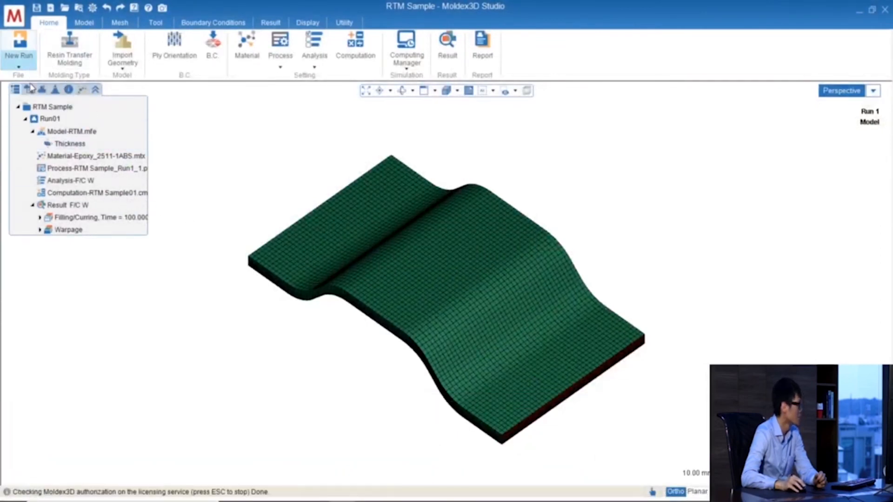
pyautogui.click(75, 67)
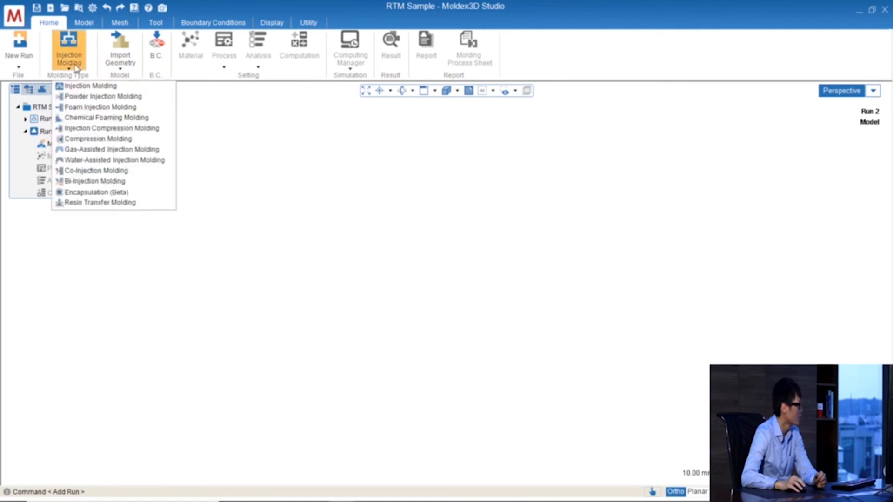
pyautogui.click(85, 203)
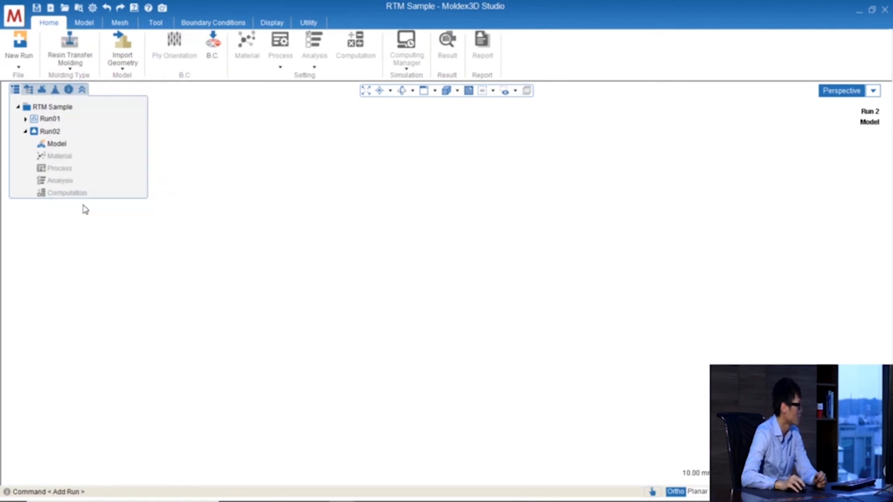
# Load the project's RTM.mfe model into the new run and import its ply orientation from RTM.kpt in the Demo RTM folder.
pyautogui.click(125, 64)
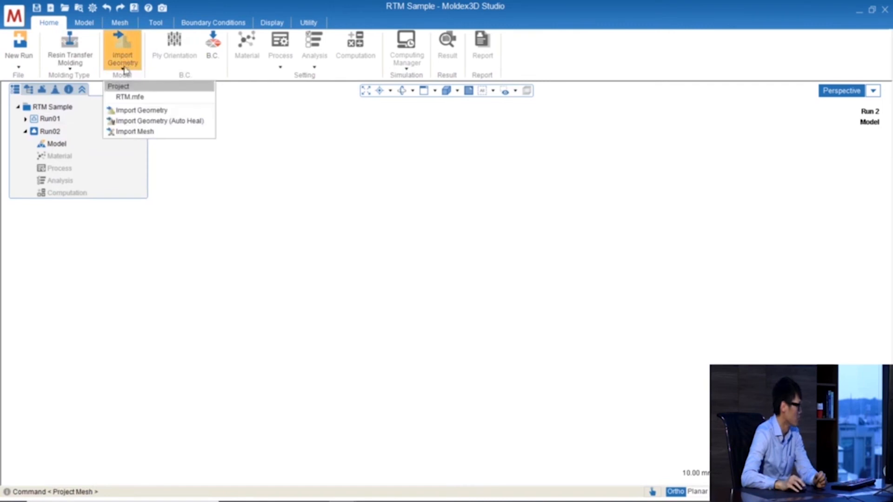
pyautogui.click(133, 97)
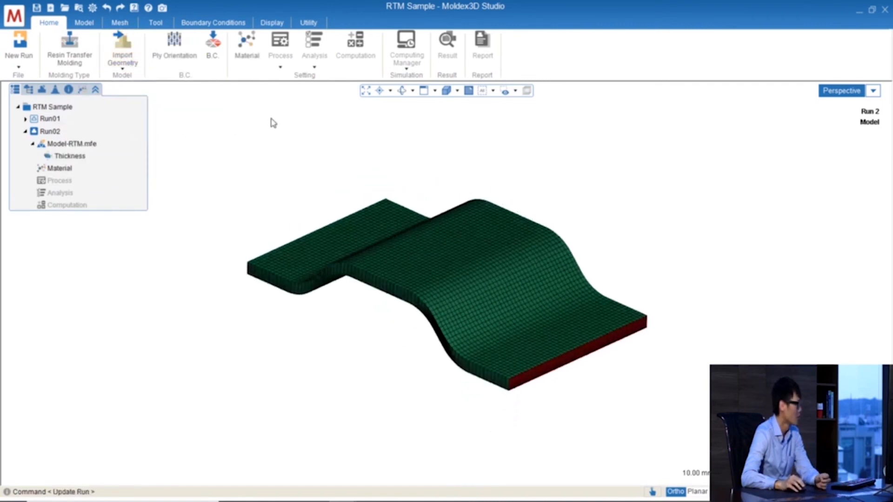
pyautogui.click(181, 62)
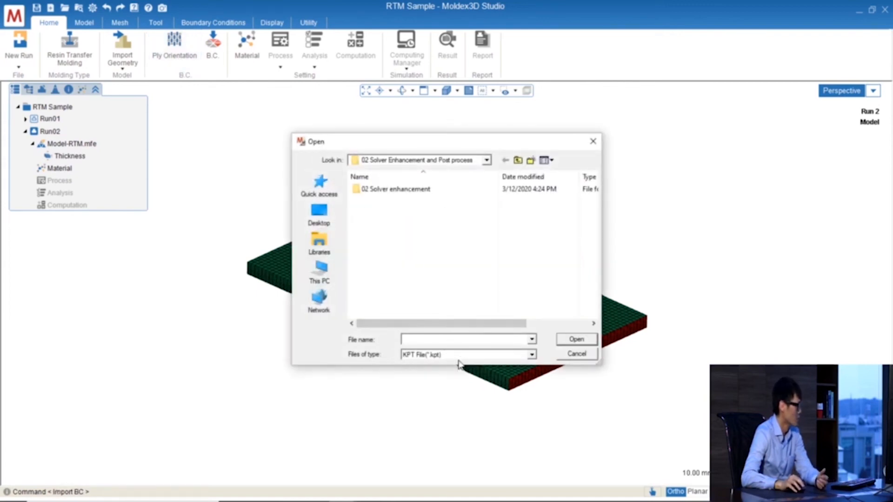
pyautogui.click(518, 161)
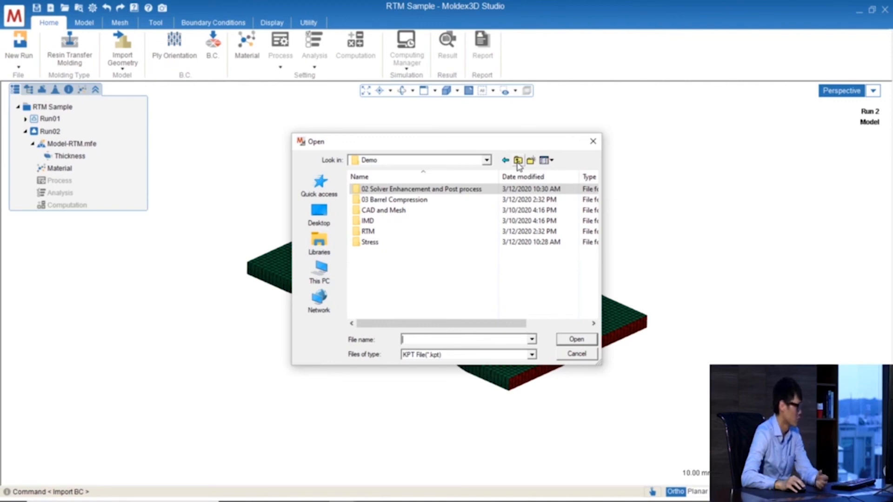
pyautogui.doubleClick(400, 232)
pyautogui.click(404, 200)
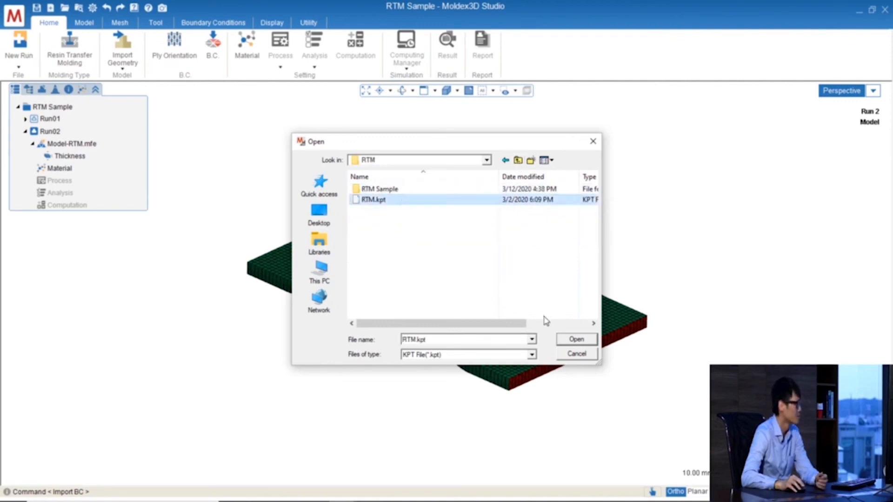
pyautogui.click(575, 339)
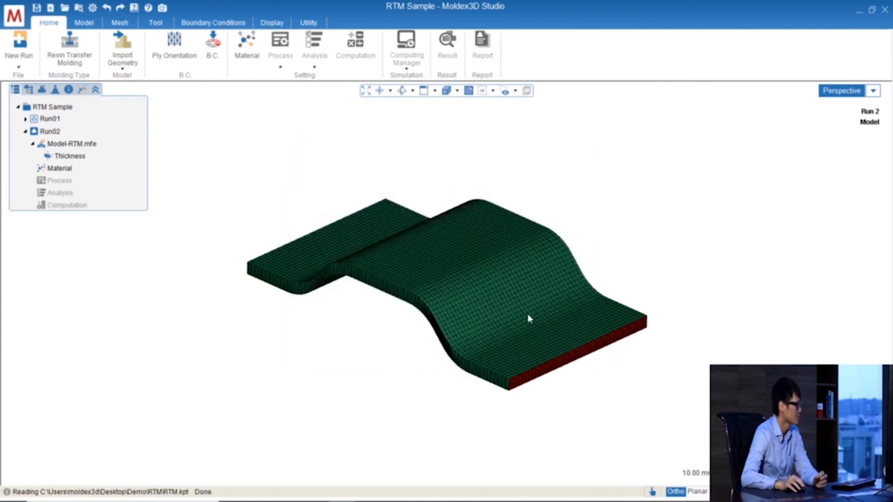
# Assign the Epoxy_2511-1ABS material to the EM#1 inlet and Ply_Bi808_1.mtx to the RTM part.
pyautogui.click(246, 54)
pyautogui.click(219, 141)
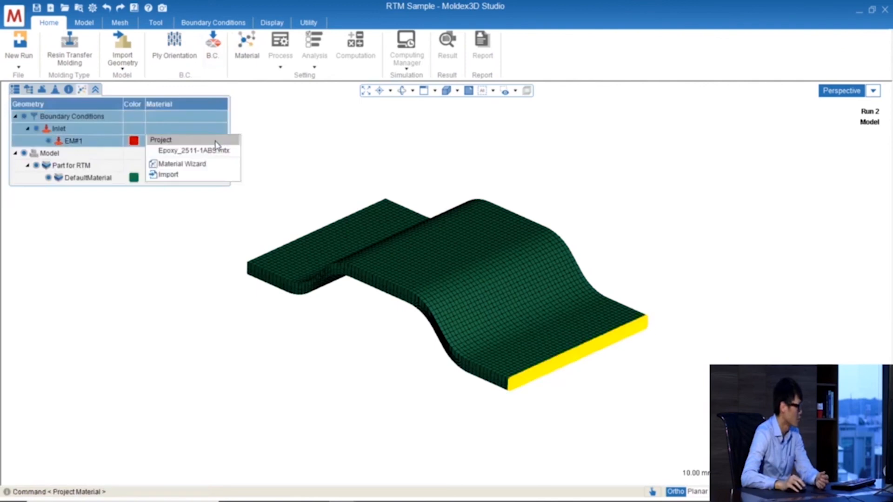
pyautogui.click(212, 151)
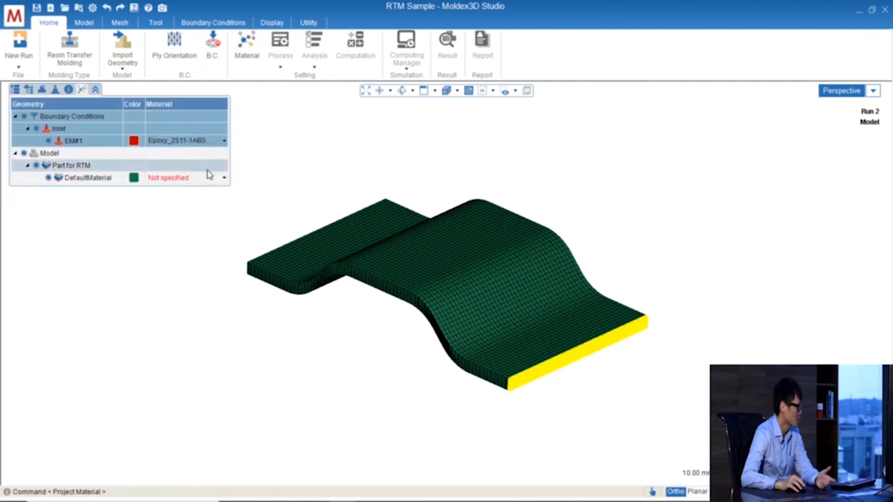
pyautogui.click(207, 178)
pyautogui.click(203, 187)
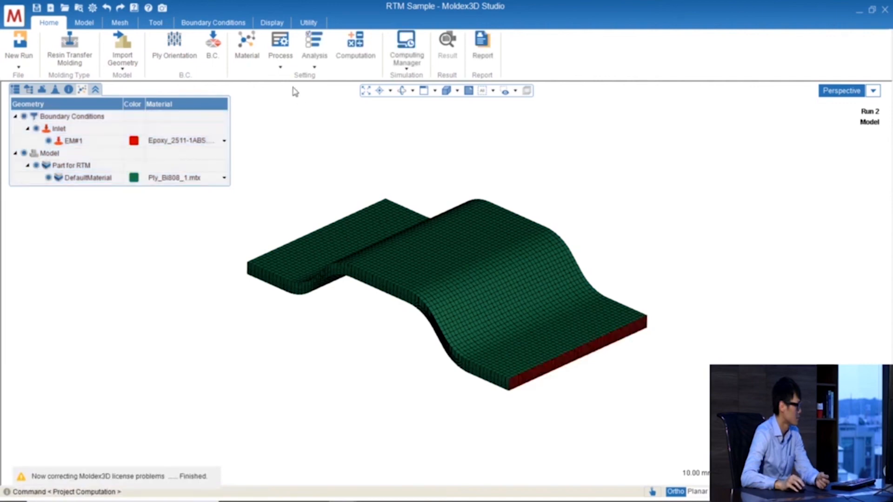
# Review the filling and curing settings in the Process Wizard for RTM Sample_Run2_2.pro without saving changes.
pyautogui.click(284, 68)
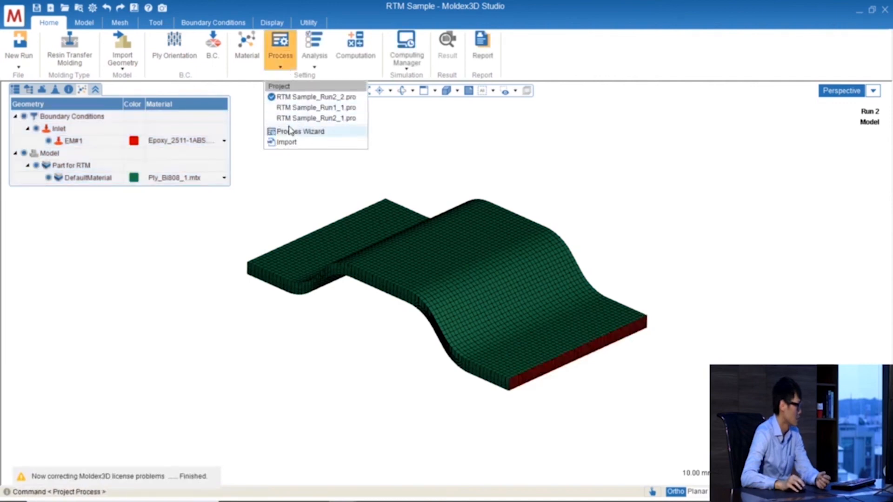
pyautogui.click(289, 130)
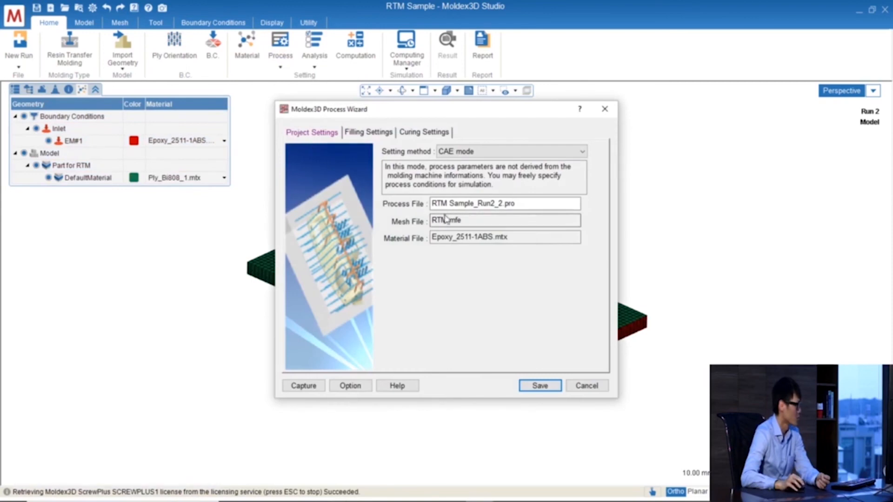
pyautogui.click(377, 133)
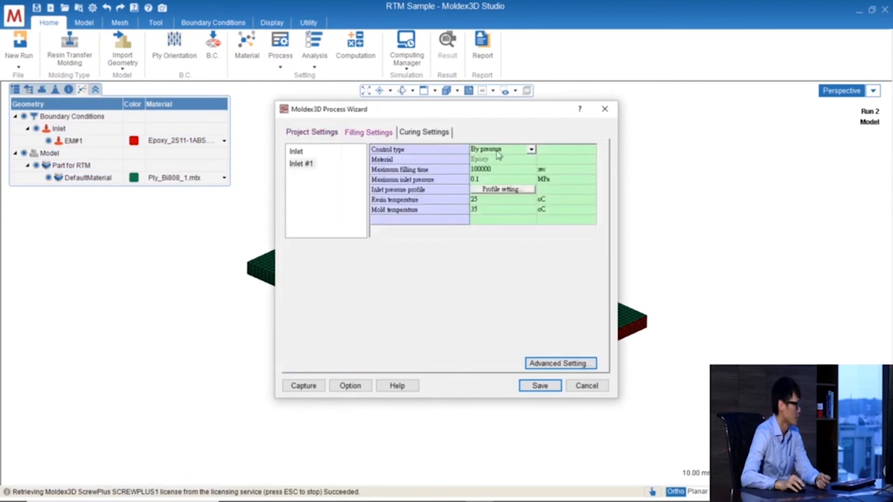
pyautogui.click(424, 133)
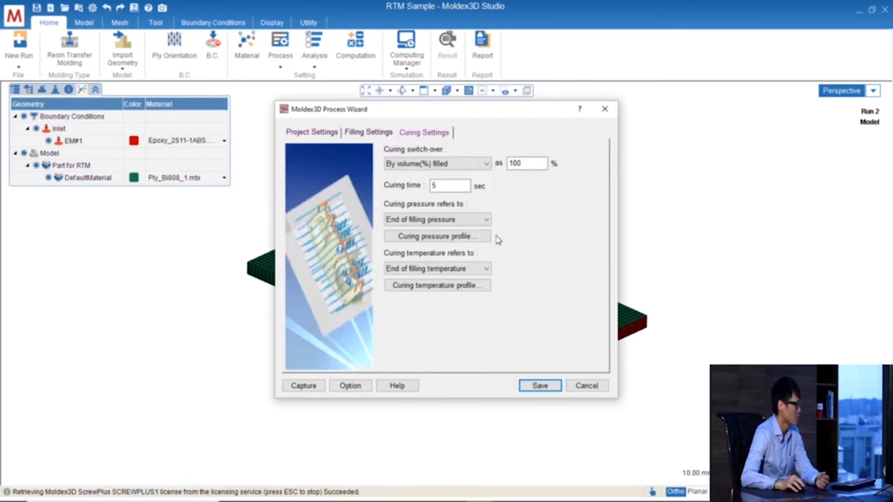
pyautogui.click(586, 385)
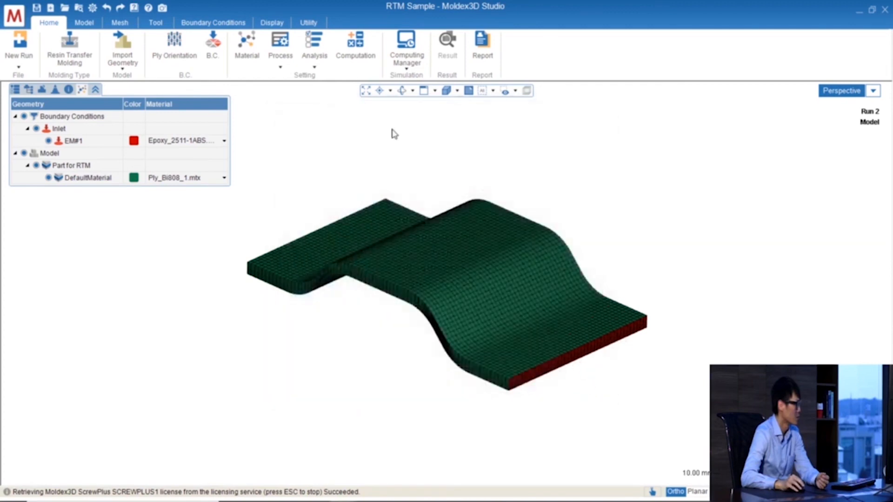
# Review the analysis sequences and computing options available for the RTM run.
pyautogui.click(313, 63)
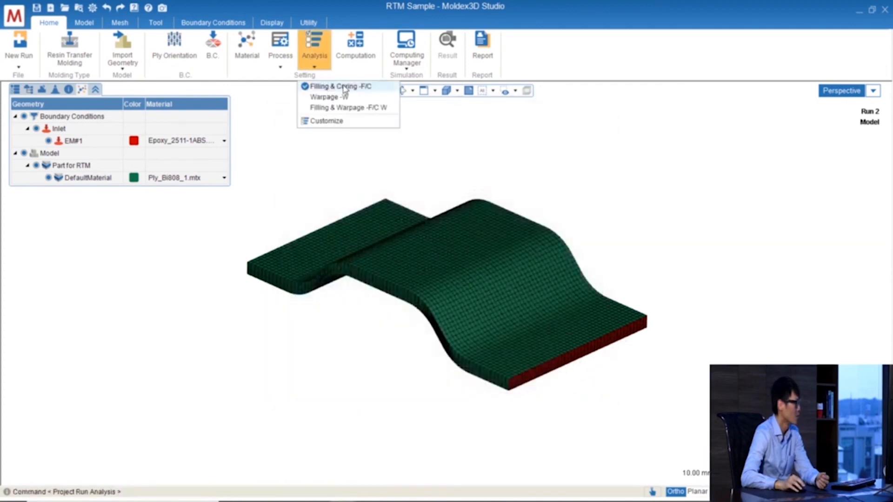
pyautogui.click(455, 141)
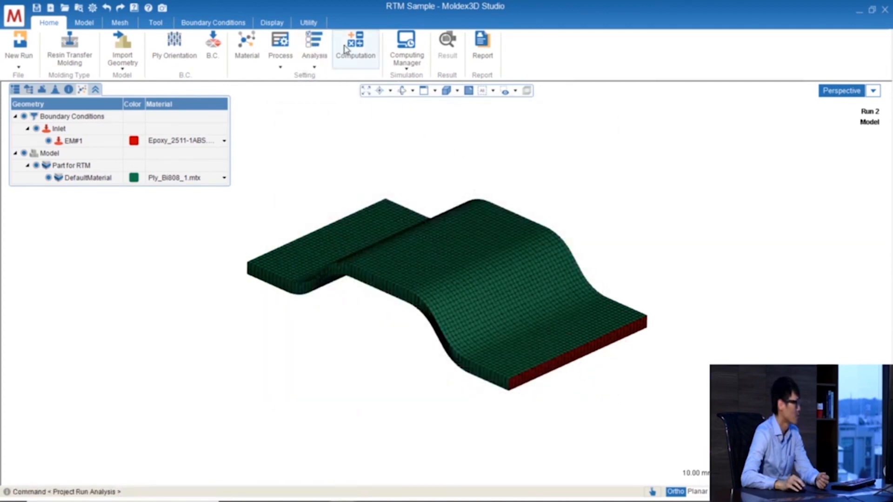
pyautogui.click(405, 65)
pyautogui.click(331, 174)
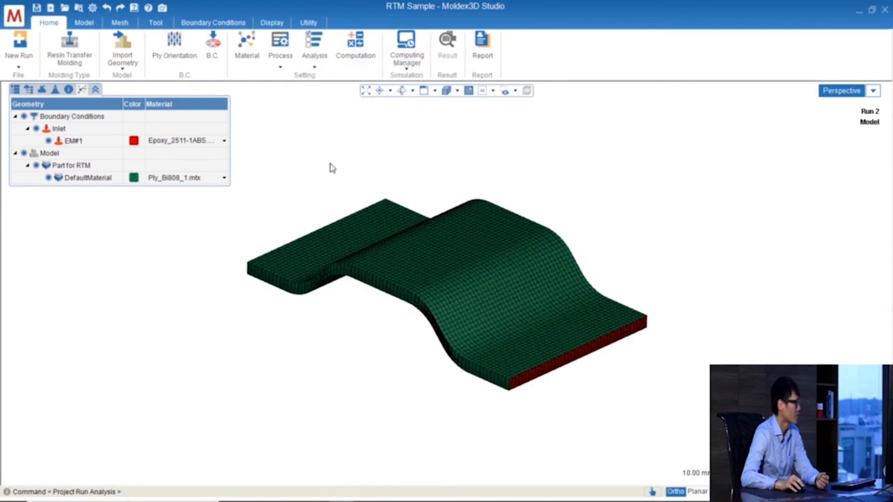
# Display the Melt Front Time filling result of Run01 and scrub back through its animation.
pyautogui.click(43, 90)
pyautogui.click(16, 90)
pyautogui.click(26, 119)
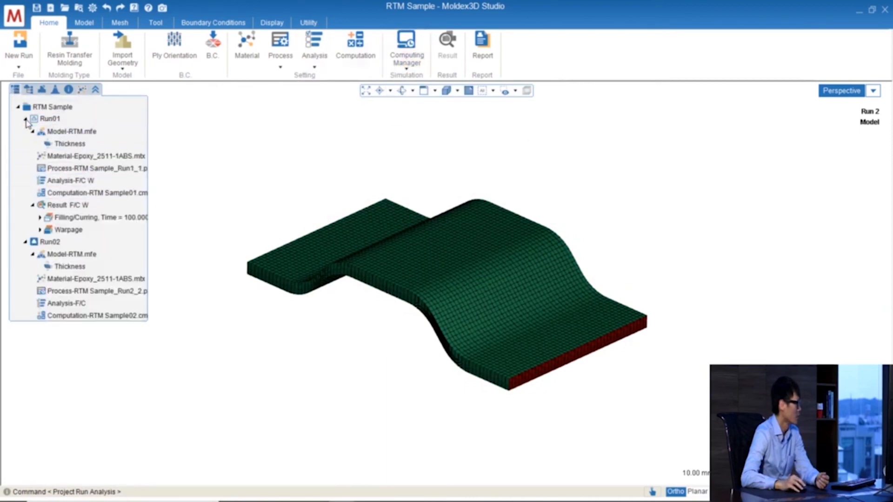
pyautogui.click(40, 217)
pyautogui.click(84, 230)
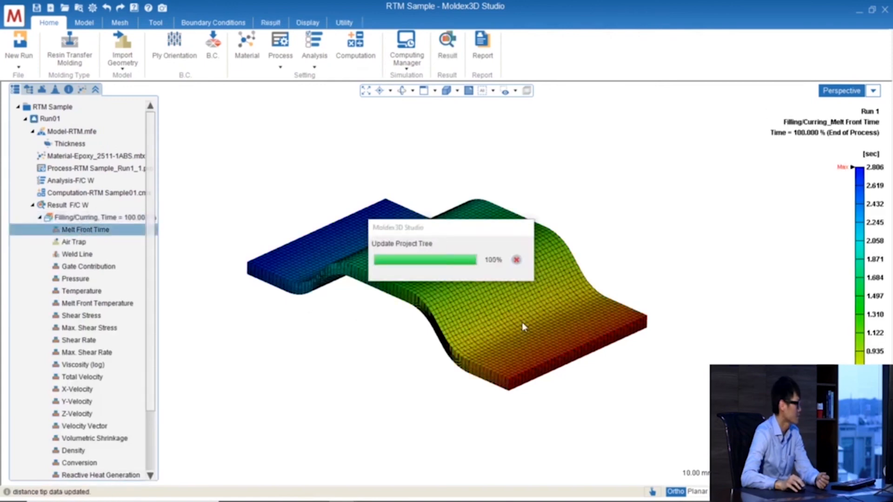
pyautogui.click(270, 22)
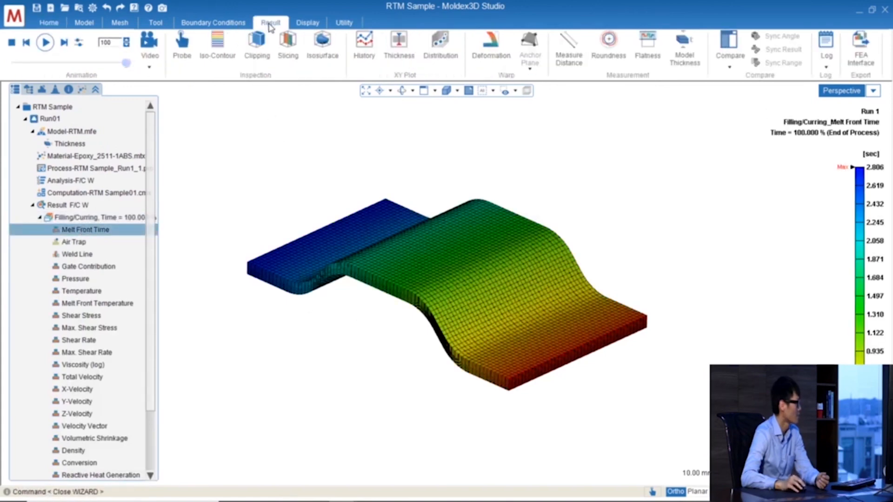
pyautogui.moveTo(126, 63); pyautogui.dragTo(31, 68)
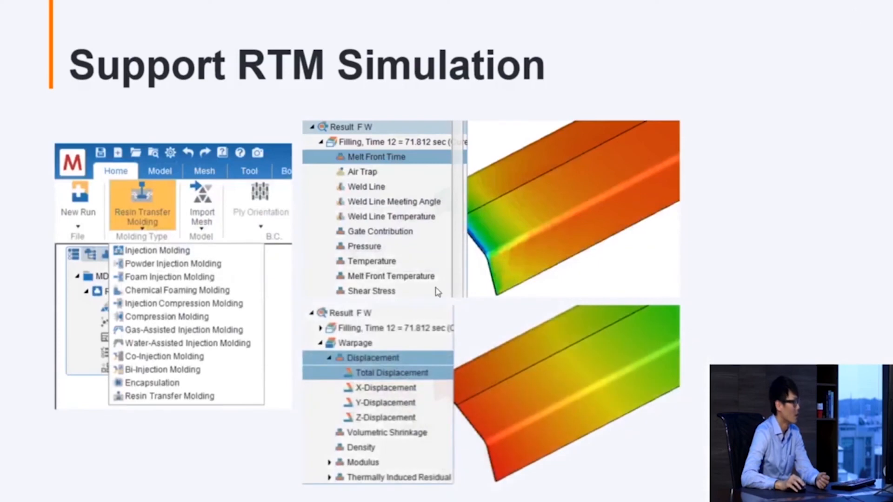
# Advance the presentation to the Support In-mold Decoration Analysis slide and switch to the IMD project in Moldex3D Studio.
pyautogui.click(488, 273)
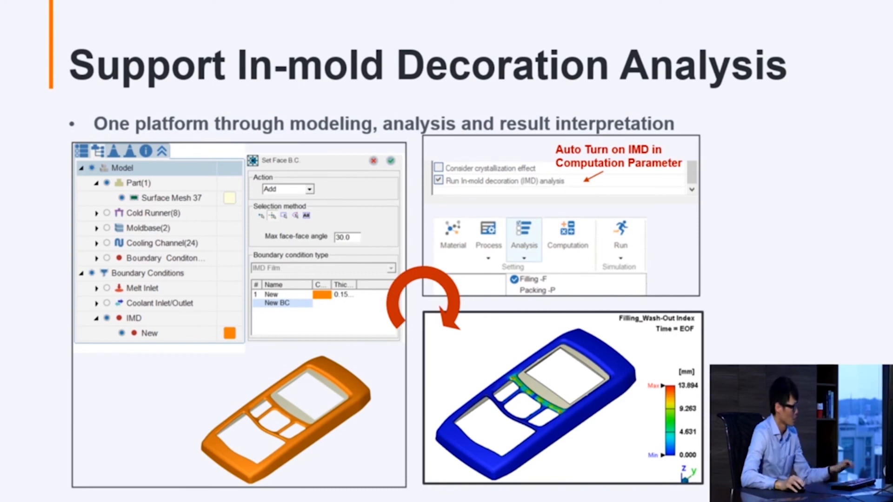
pyautogui.press('super')
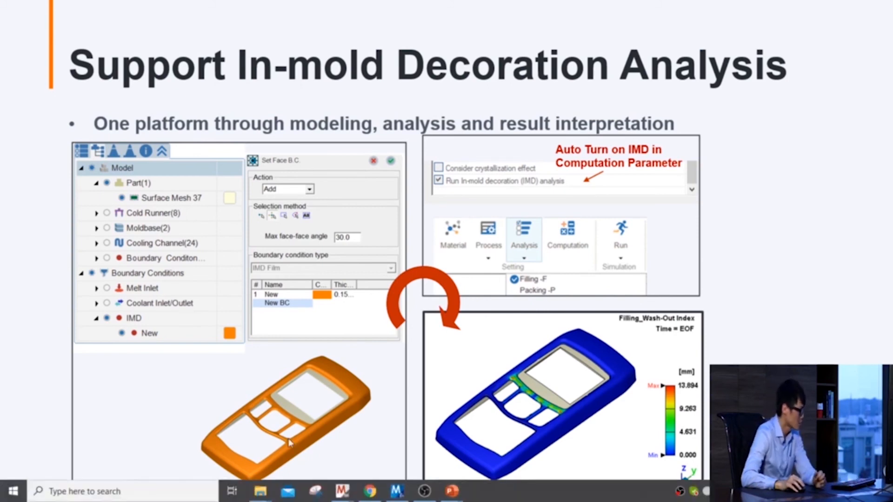
pyautogui.moveTo(342, 490)
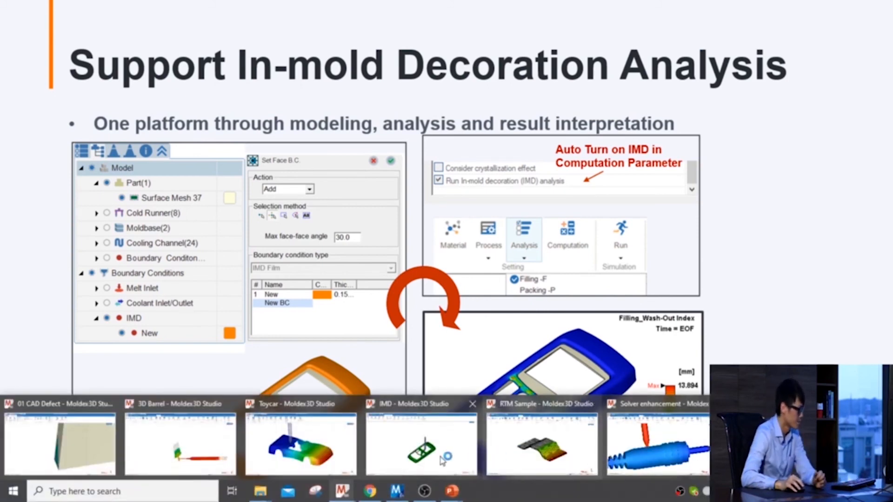
pyautogui.click(416, 453)
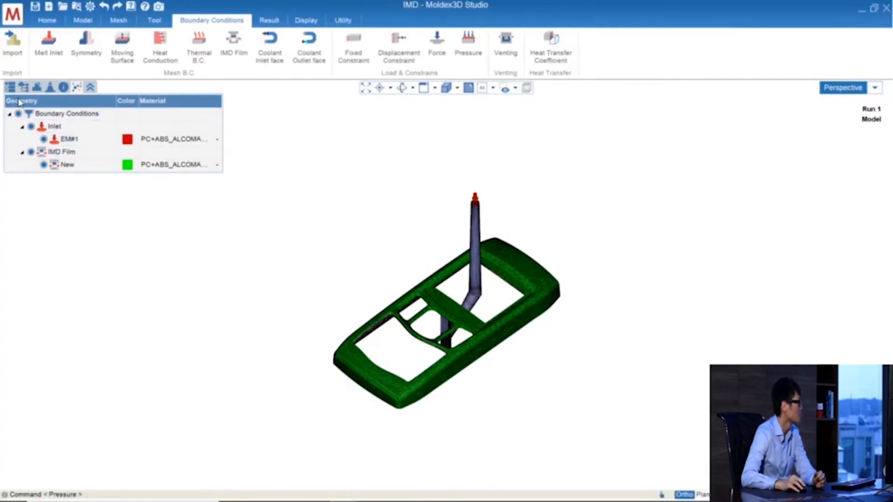
# Show the IMD project tree and add a new run to the project.
pyautogui.click(10, 87)
pyautogui.click(52, 21)
pyautogui.click(19, 62)
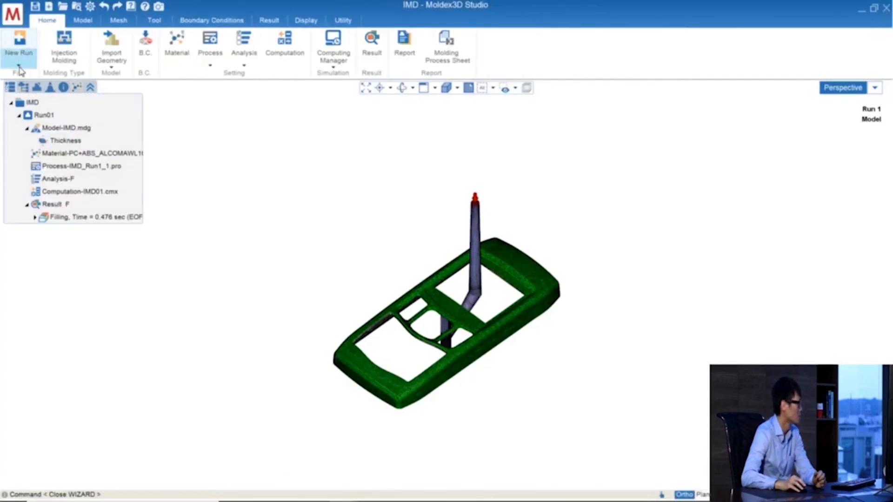
pyautogui.click(25, 86)
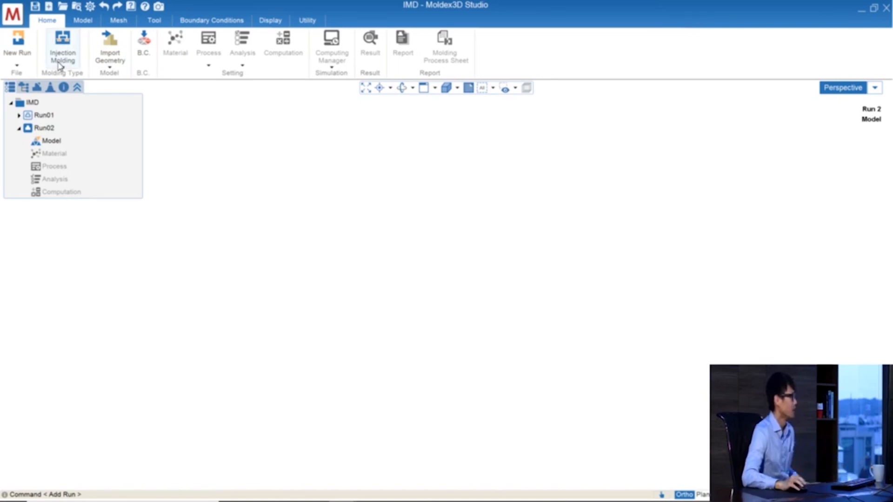
# Import the IMD.mdg geometry from the IMD folder in Demo into the new run.
pyautogui.click(118, 69)
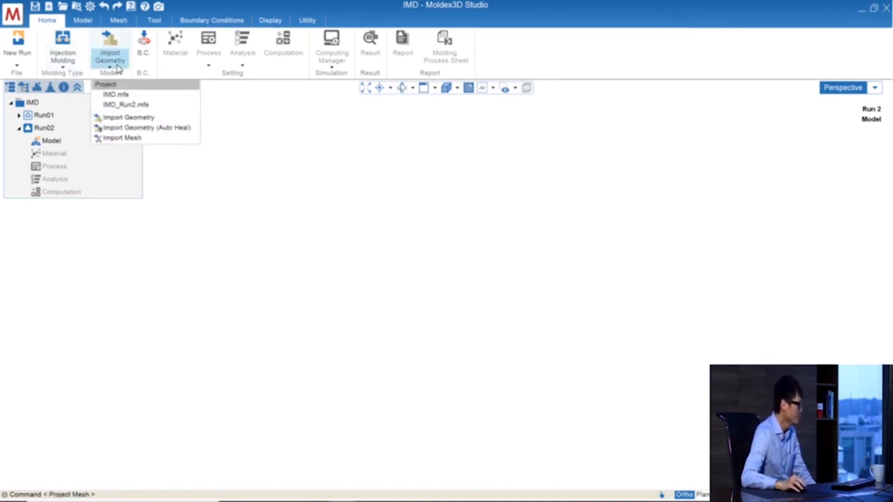
pyautogui.click(120, 116)
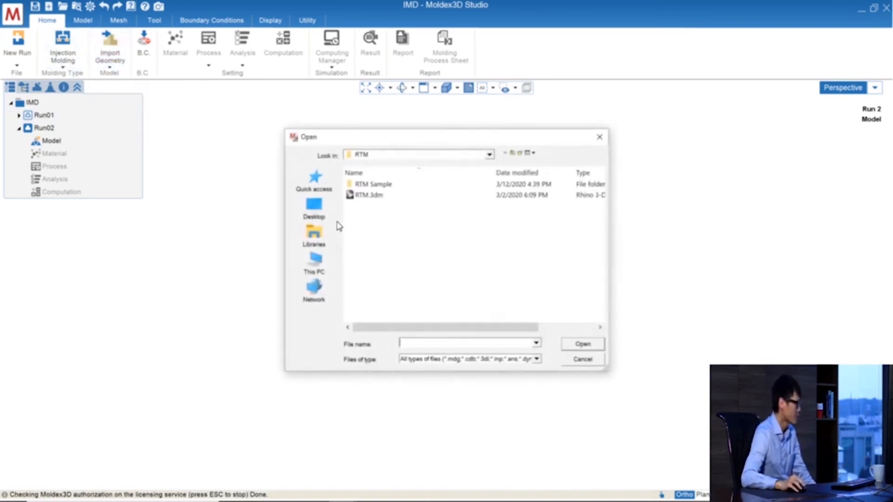
pyautogui.click(512, 152)
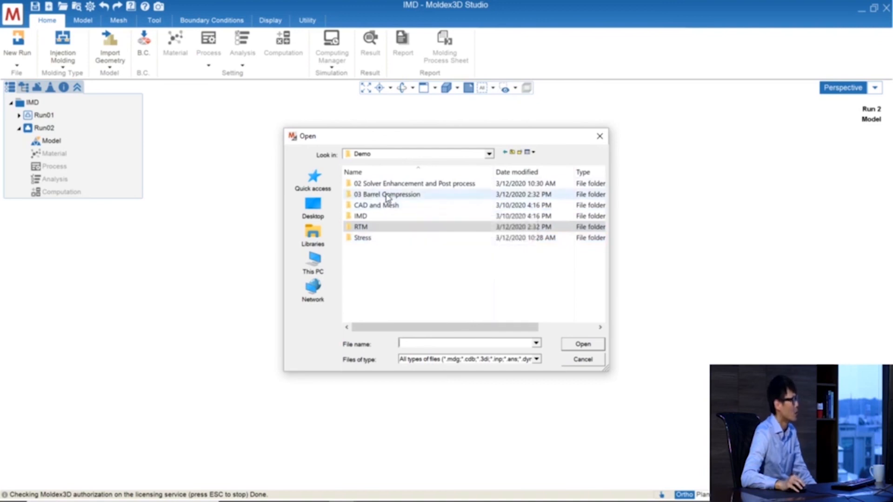
pyautogui.doubleClick(371, 217)
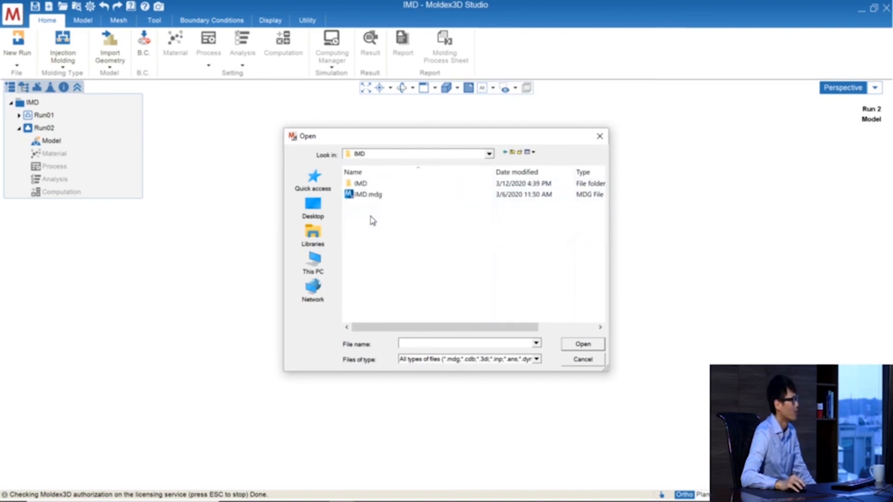
pyautogui.doubleClick(371, 195)
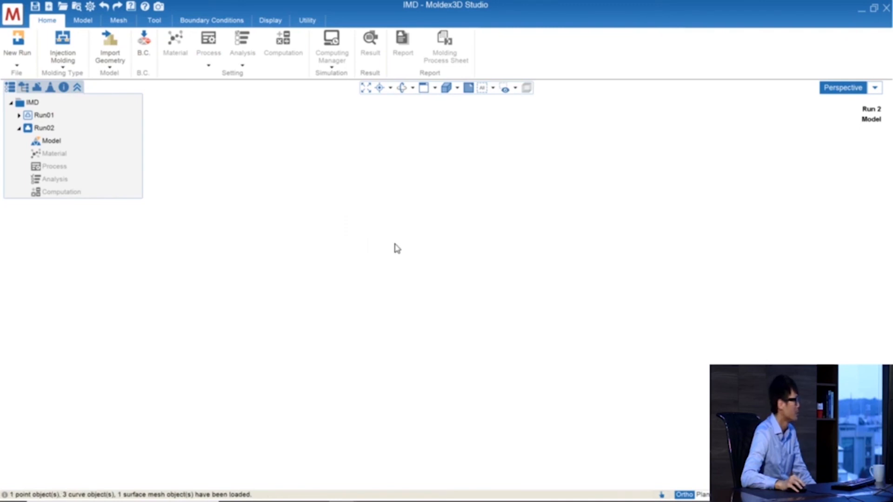
pyautogui.moveTo(395, 247); pyautogui.dragTo(522, 324, button='middle')
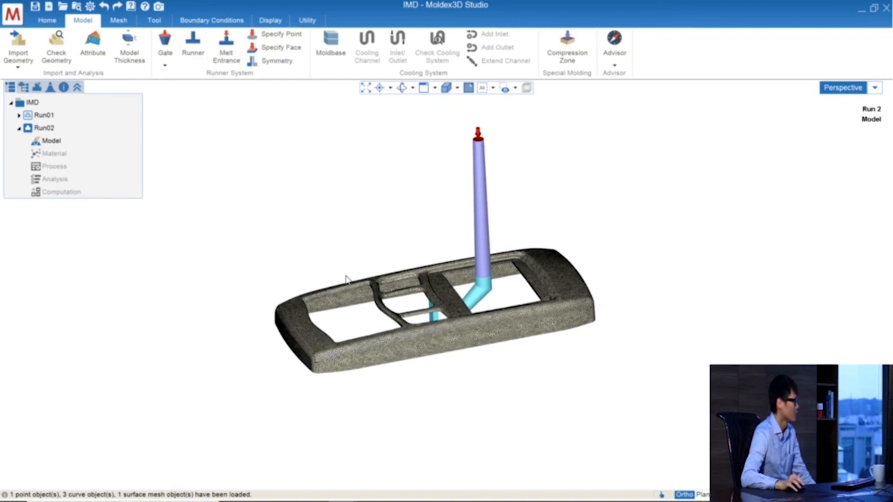
# Add an IMD Film boundary condition to the outer faces of the part with a max face-face angle of 30.0.
pyautogui.click(182, 21)
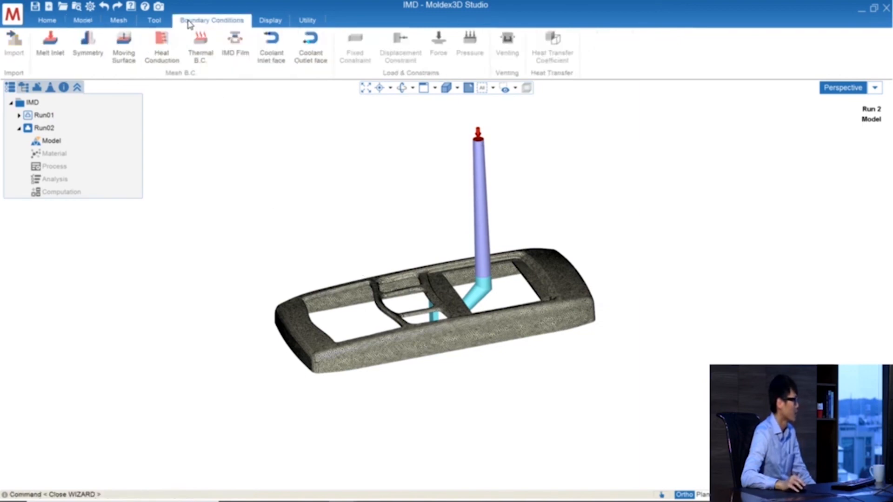
pyautogui.click(241, 59)
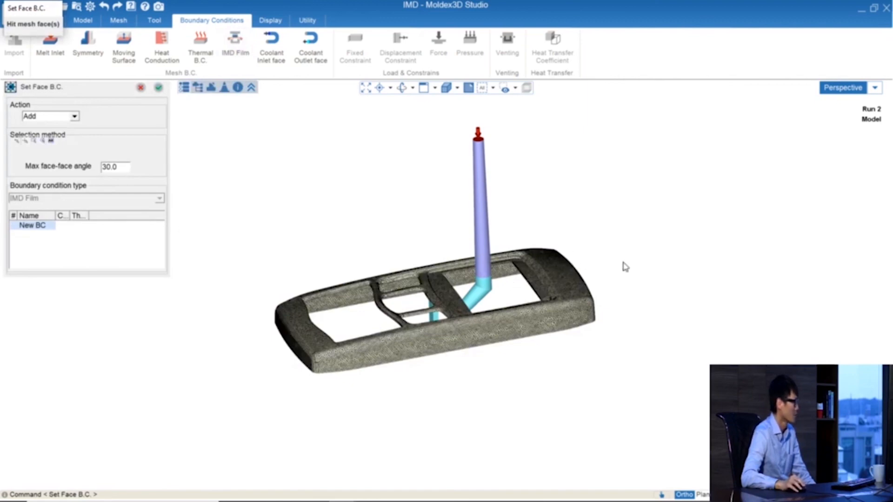
pyautogui.click(556, 278)
pyautogui.scroll(3, 408, 312)
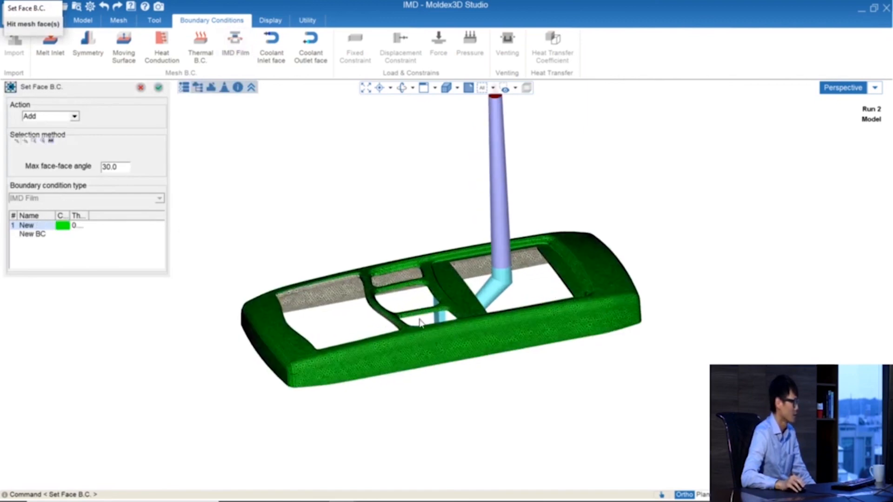
pyautogui.moveTo(462, 320); pyautogui.dragTo(465, 344, button='middle')
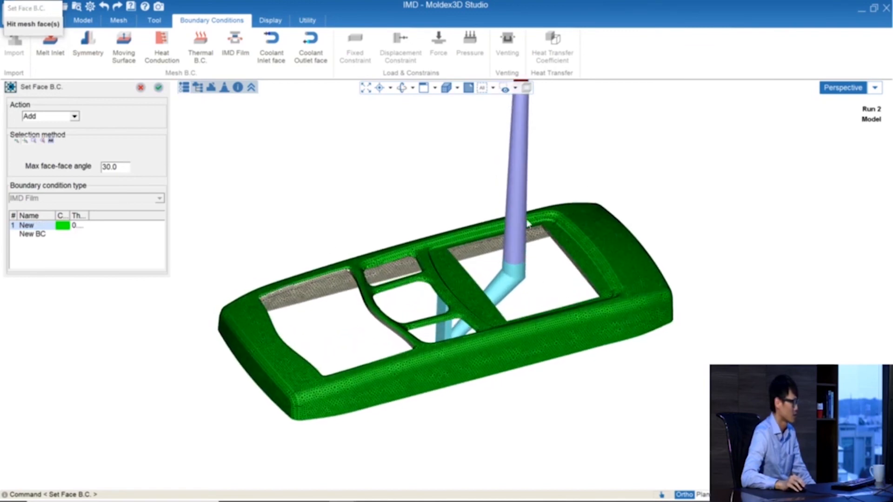
pyautogui.moveTo(529, 225); pyautogui.dragTo(368, 296, button='middle')
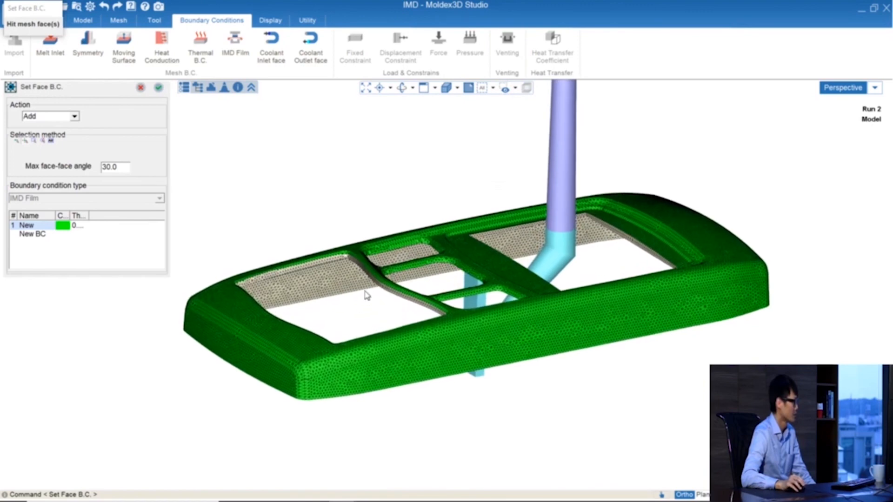
# Keep the IMD film thickness at 0.3 and accept the face boundary condition.
pyautogui.moveTo(89, 215); pyautogui.dragTo(125, 213)
pyautogui.doubleClick(93, 225)
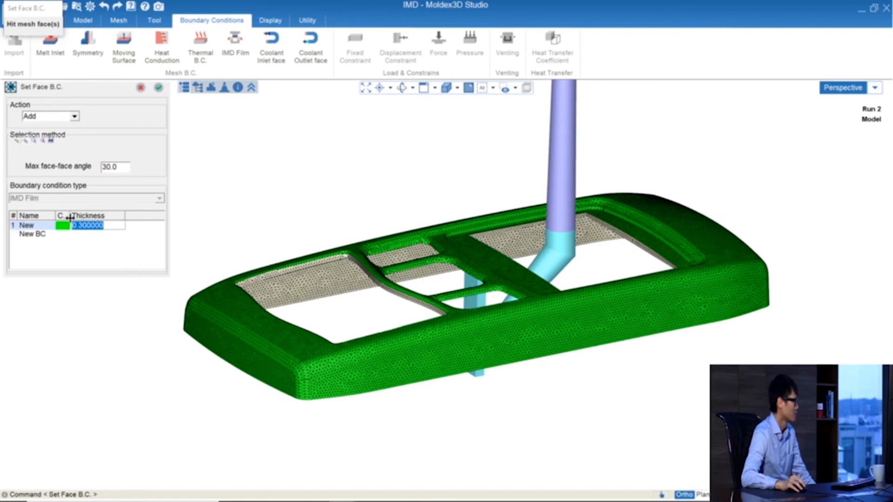
pyautogui.moveTo(70, 215); pyautogui.dragTo(93, 209)
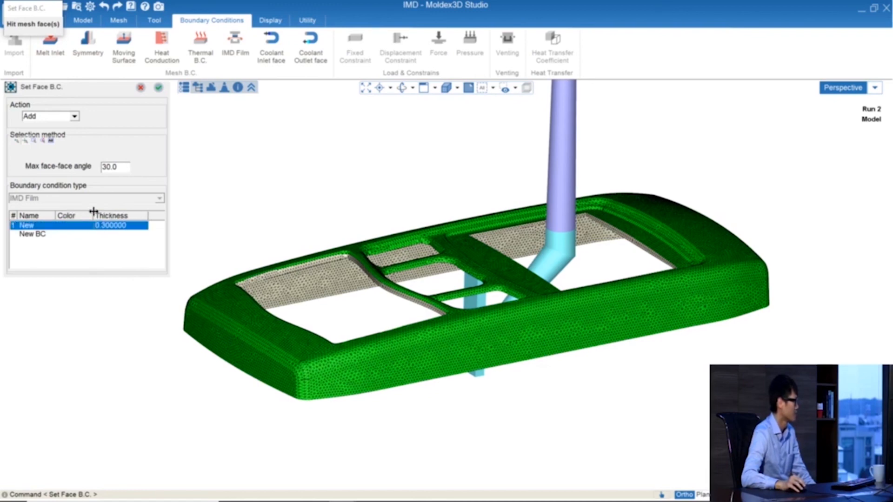
pyautogui.click(158, 87)
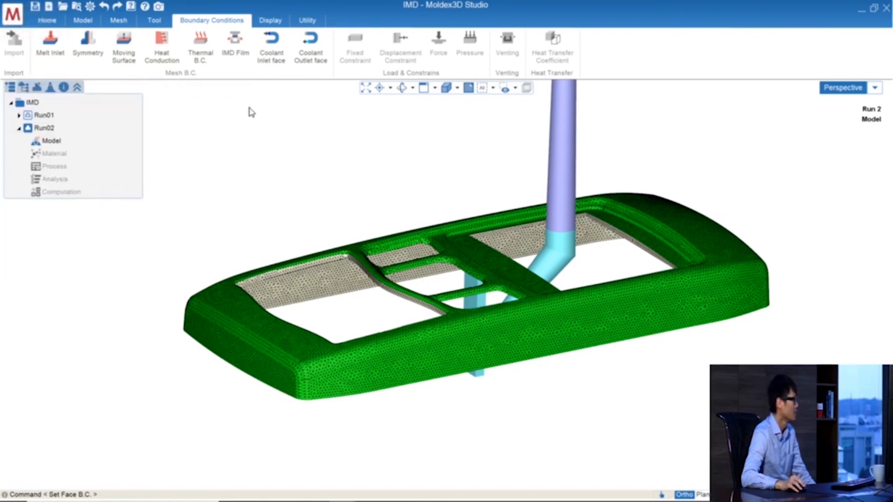
# Generate the solid meshes for the part and runner and run the final mesh check.
pyautogui.click(120, 21)
pyautogui.click(41, 43)
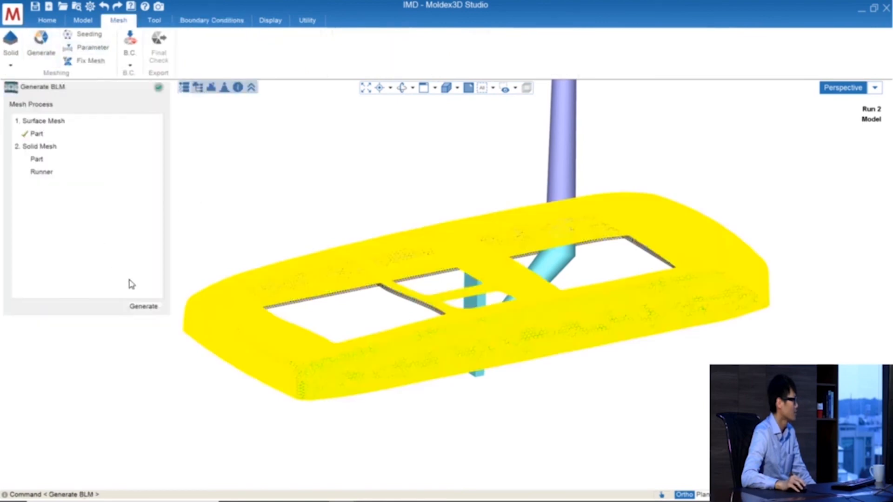
pyautogui.click(143, 306)
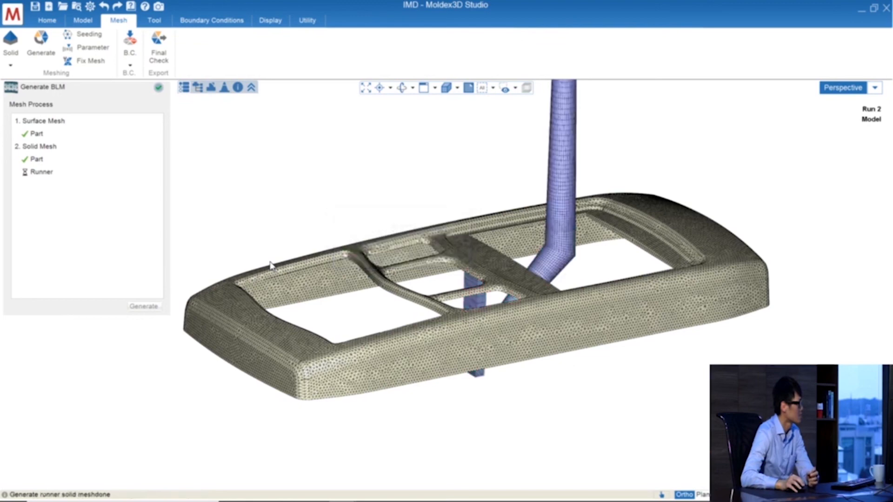
pyautogui.click(205, 253)
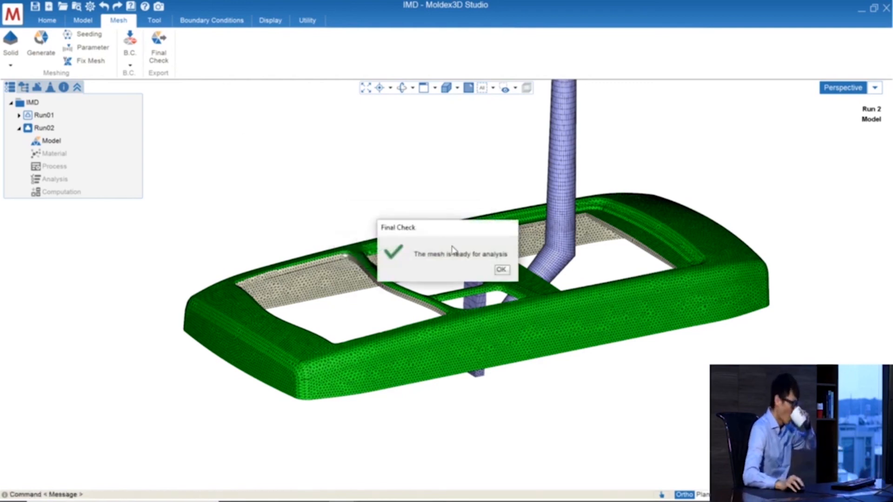
# Close the mesh check and assign PC+ABS_ALCOMAWL10915WT1217-11LB.mtr to melt inlet EM#1 and PMMA_LGPMMAIH830.mtr to the IMD film.
pyautogui.click(504, 276)
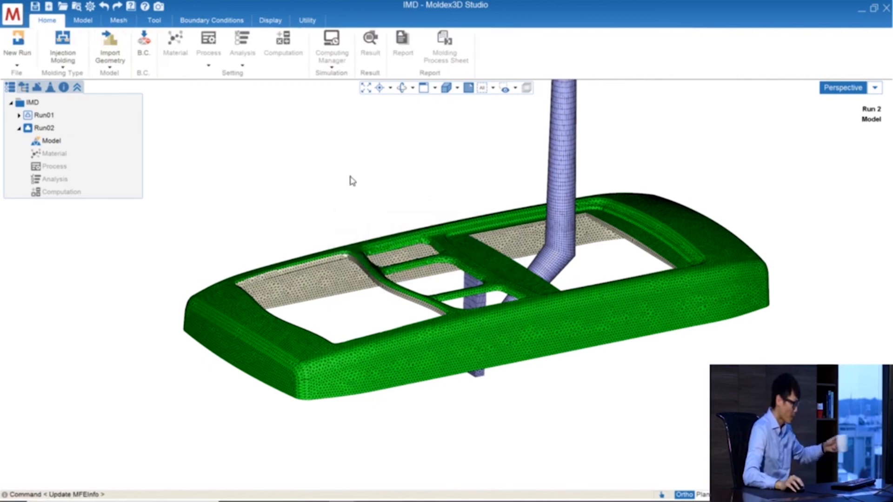
pyautogui.click(175, 41)
pyautogui.click(177, 138)
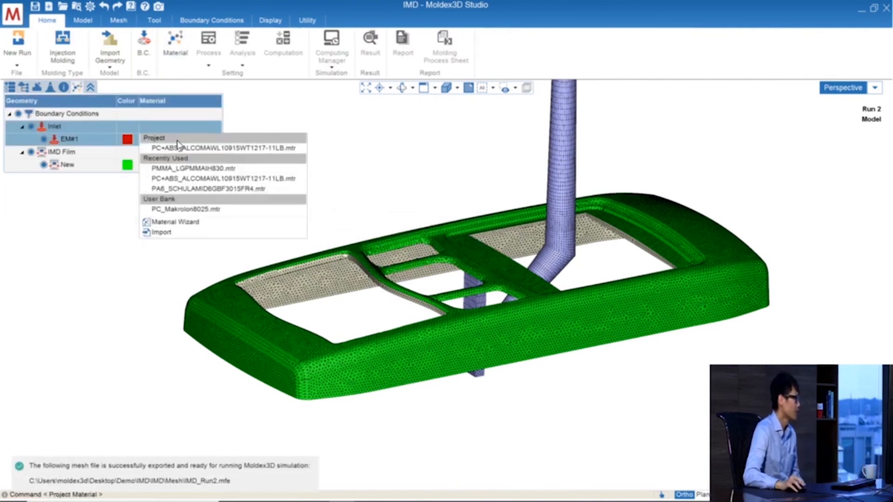
pyautogui.click(179, 148)
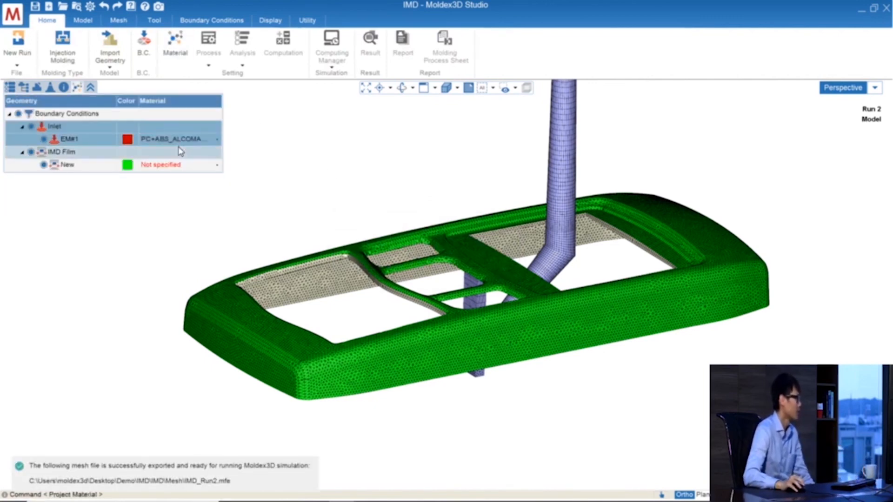
pyautogui.click(160, 165)
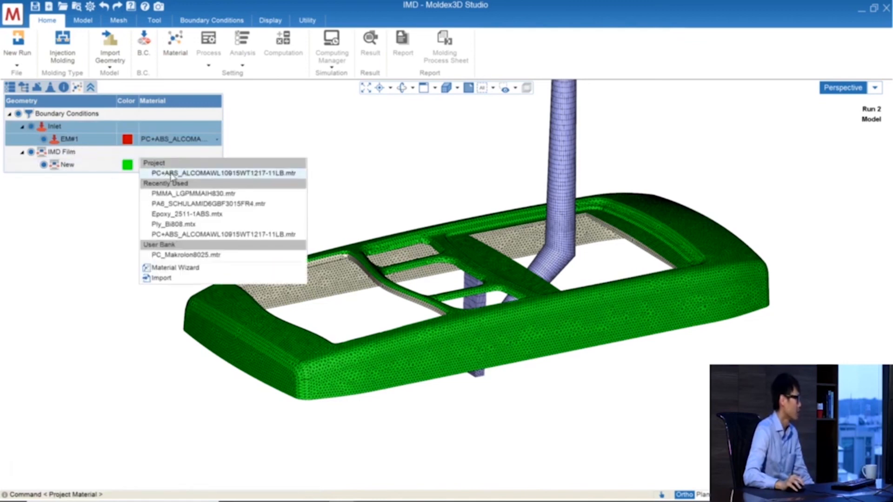
pyautogui.click(182, 194)
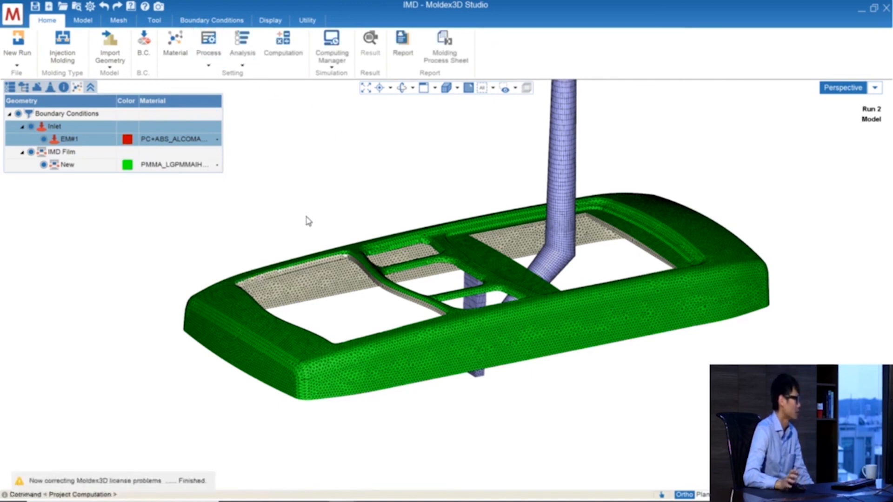
pyautogui.click(341, 217)
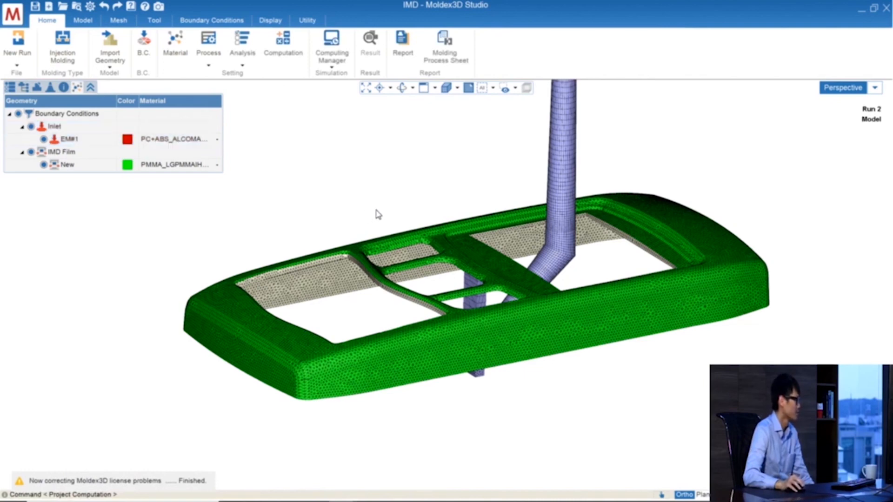
# Review the process files available for Run02 and display the IMD project's run tree.
pyautogui.click(208, 66)
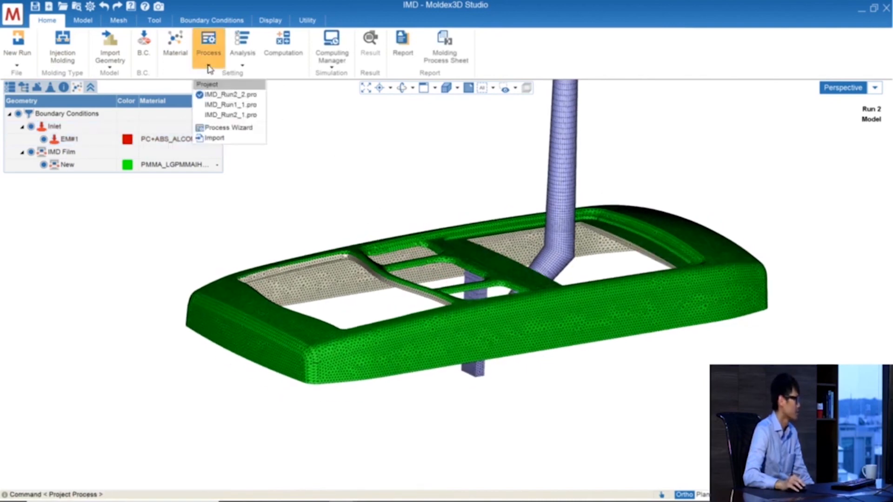
pyautogui.click(323, 112)
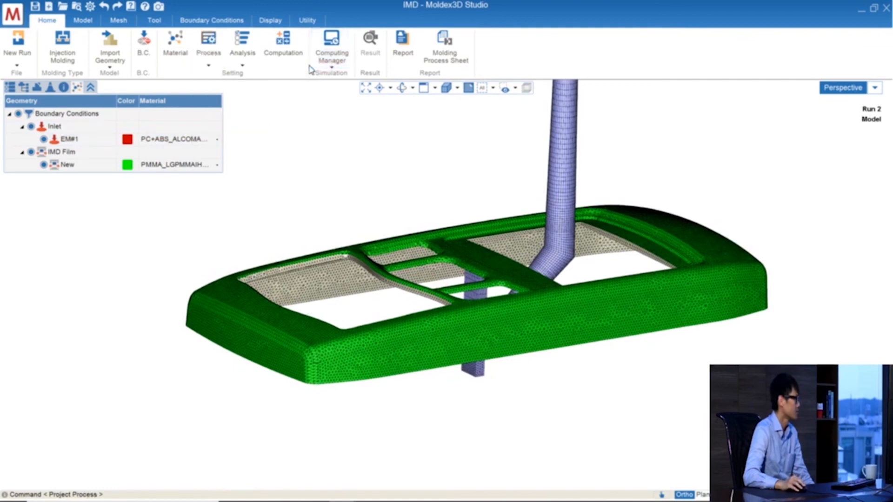
pyautogui.click(332, 66)
pyautogui.click(456, 185)
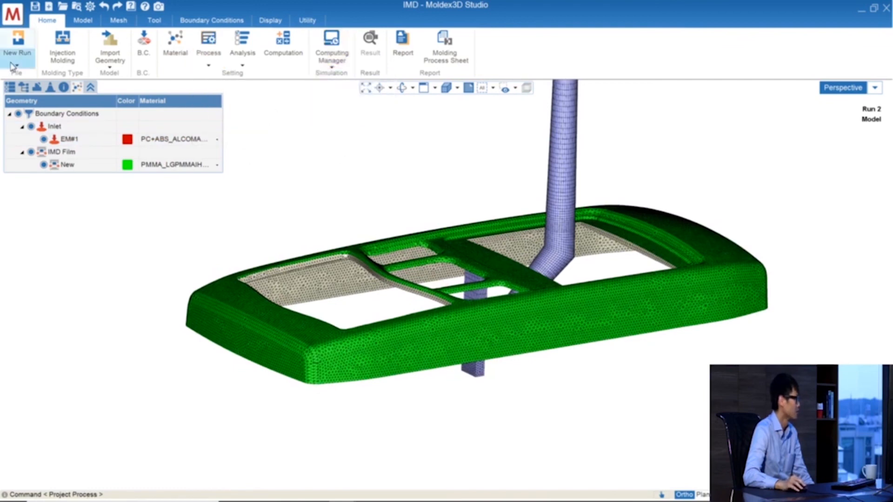
pyautogui.click(10, 88)
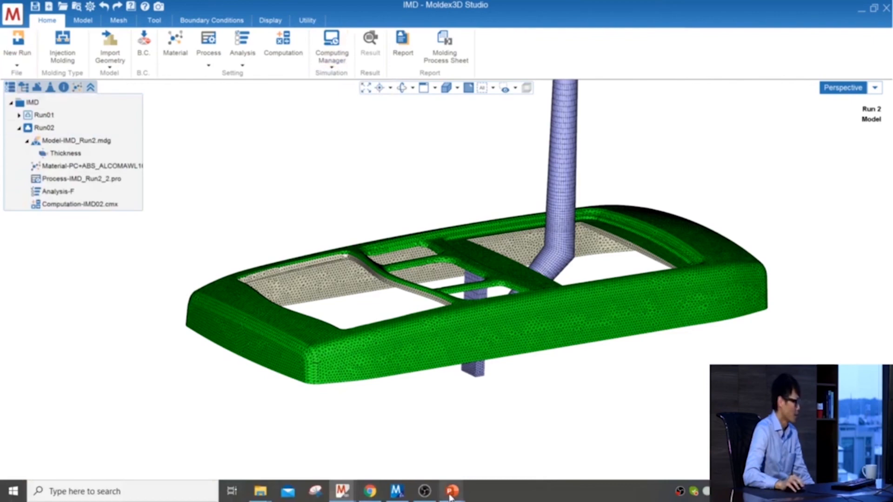
# Switch to the running PowerPoint slide show and advance from the in-mold decoration slide to the closing slide.
pyautogui.moveTo(452, 494)
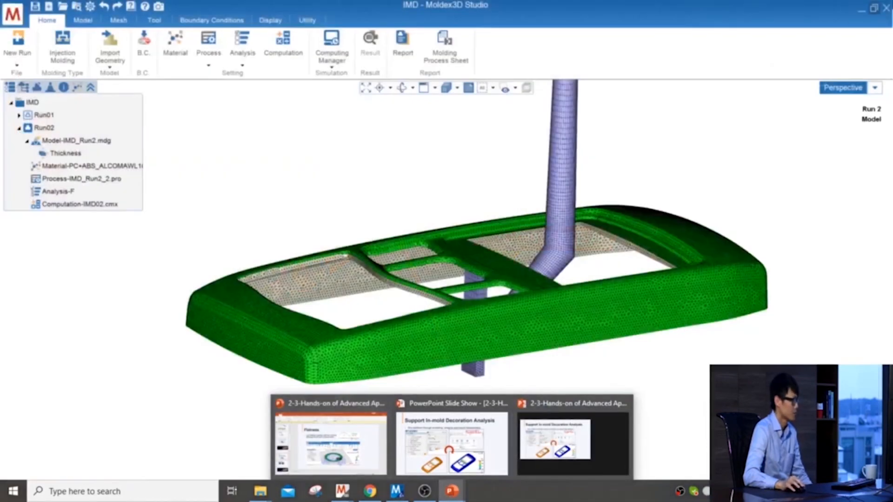
pyautogui.click(451, 444)
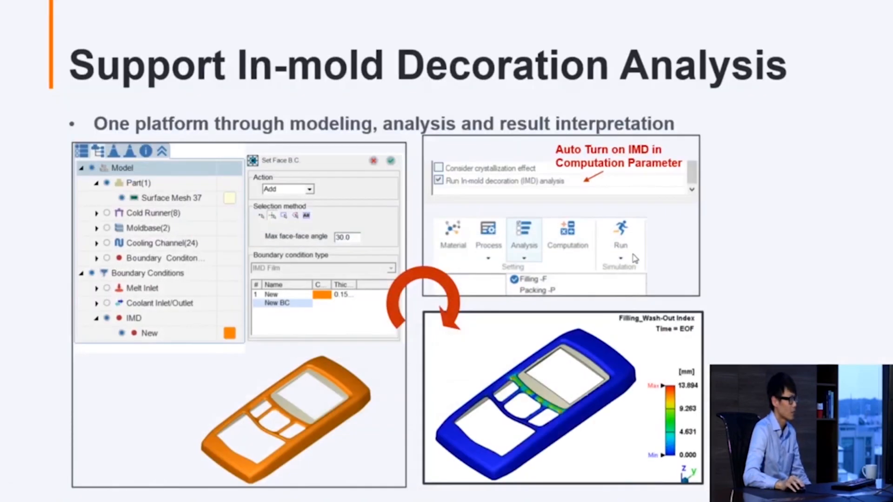
pyautogui.click(634, 260)
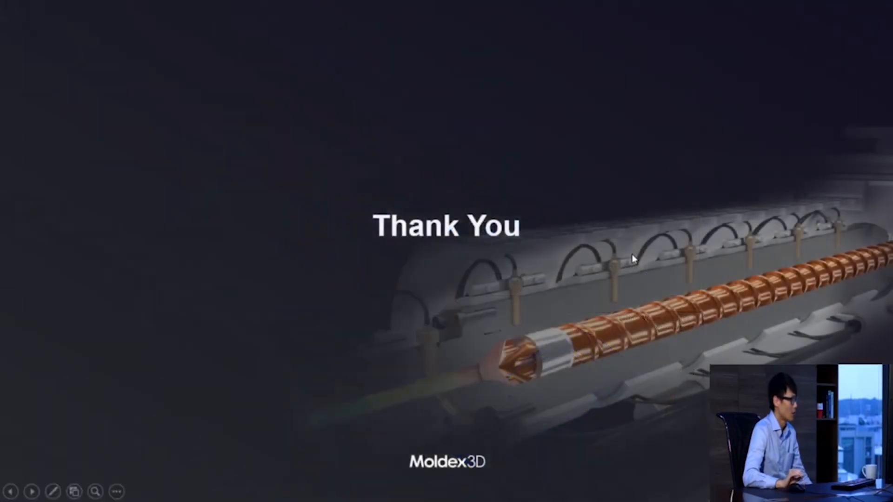